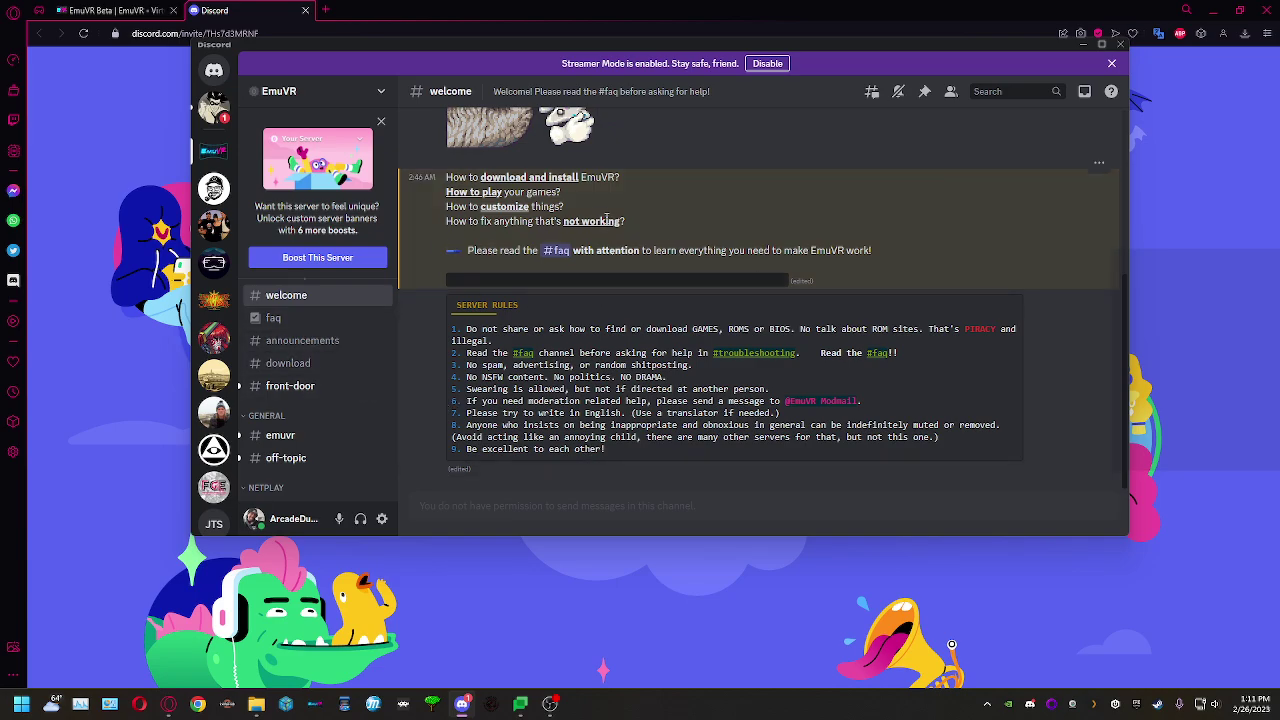
Look through the faq, announcements, download and emuvr channels of the EmuVR Discord server.
left_click(277, 319)
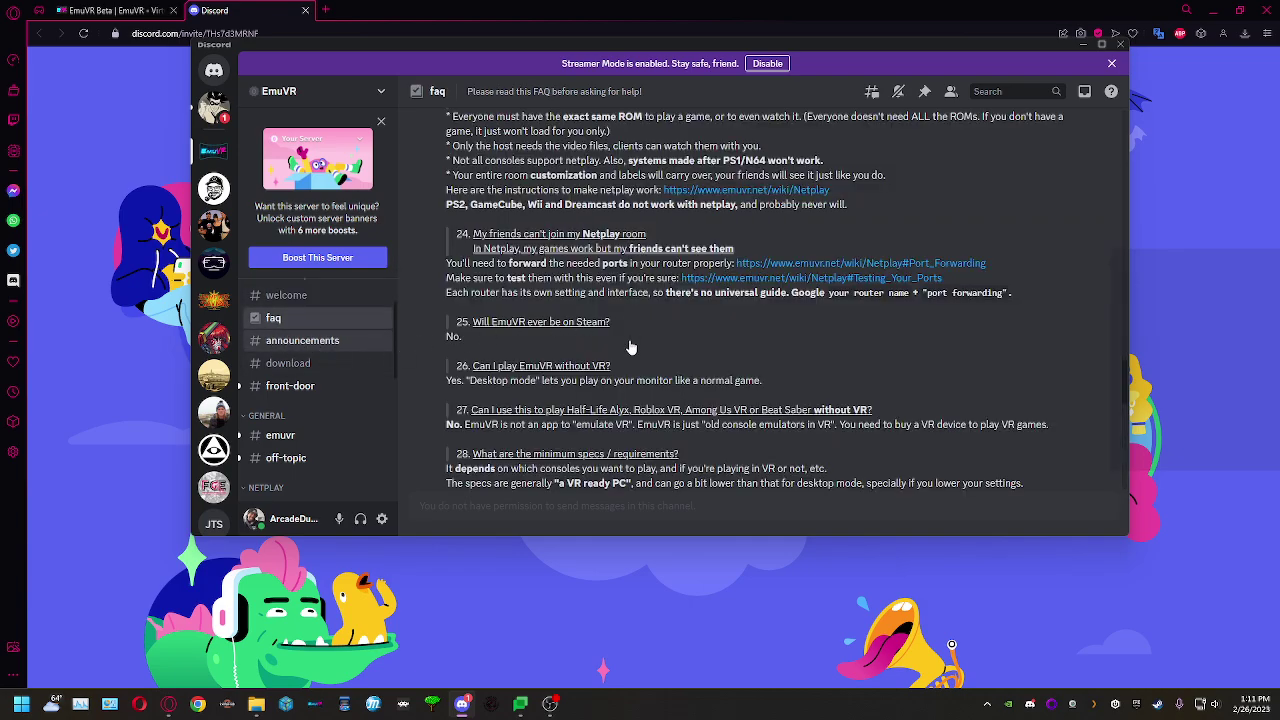
left_click(300, 342)
scroll(700, 362, "up", 5)
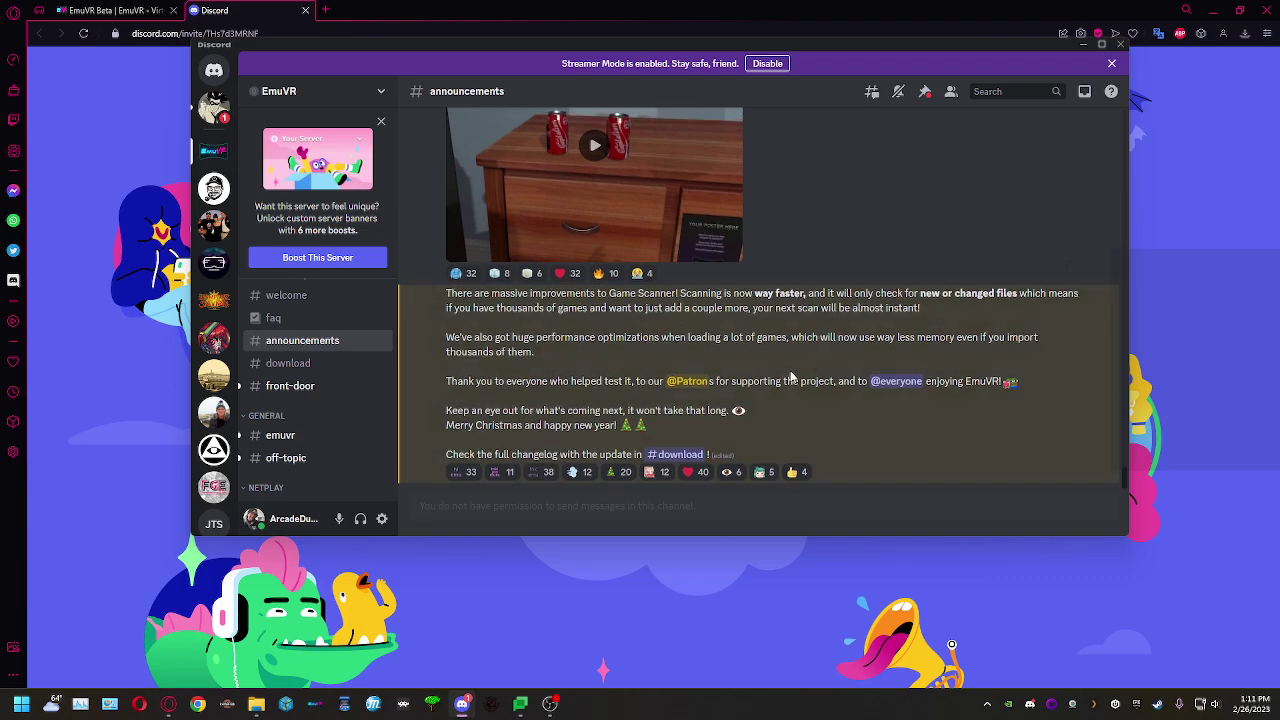
scroll(830, 395, "up", 5)
scroll(817, 396, "down", 2)
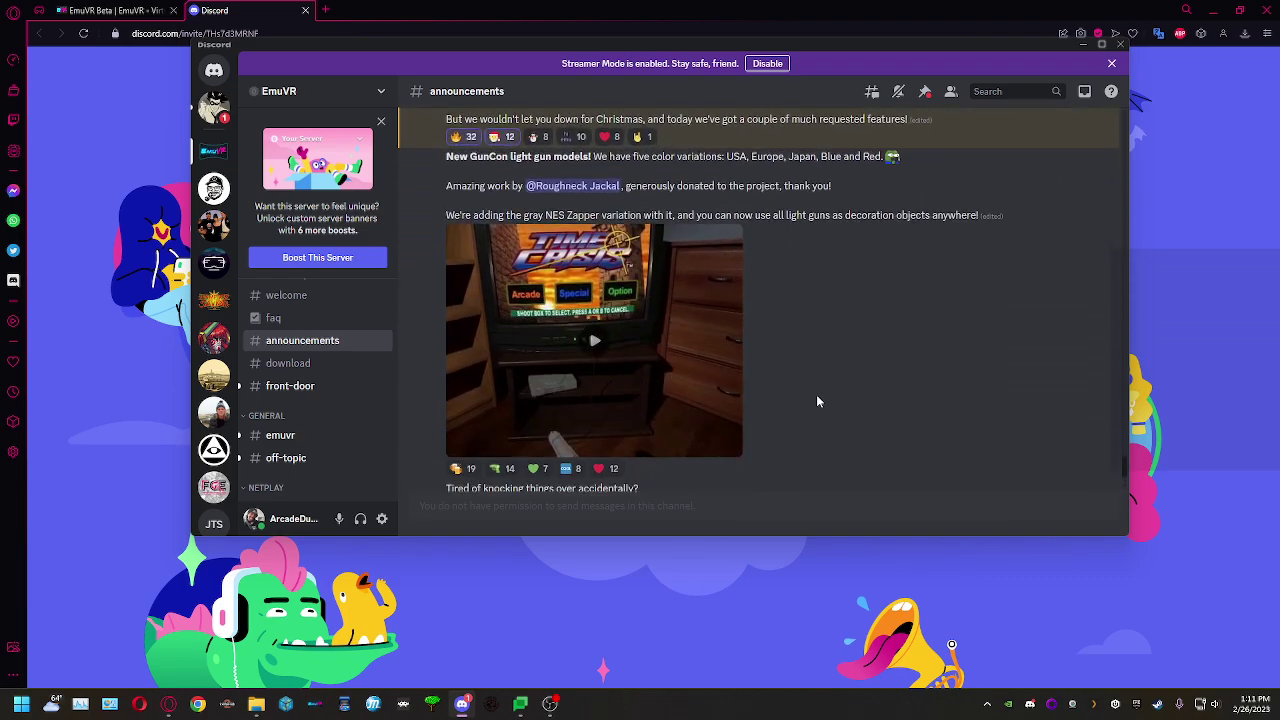
scroll(817, 396, "up", 1)
scroll(817, 396, "down", 3)
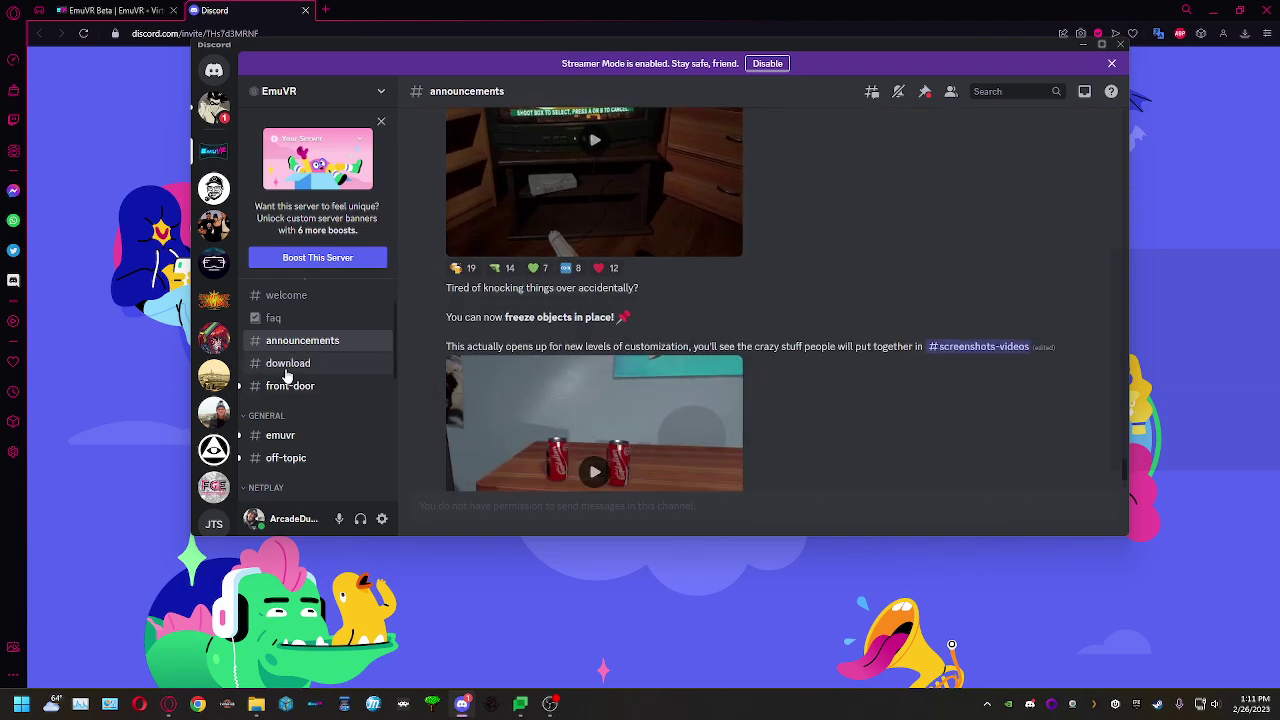
left_click(288, 364)
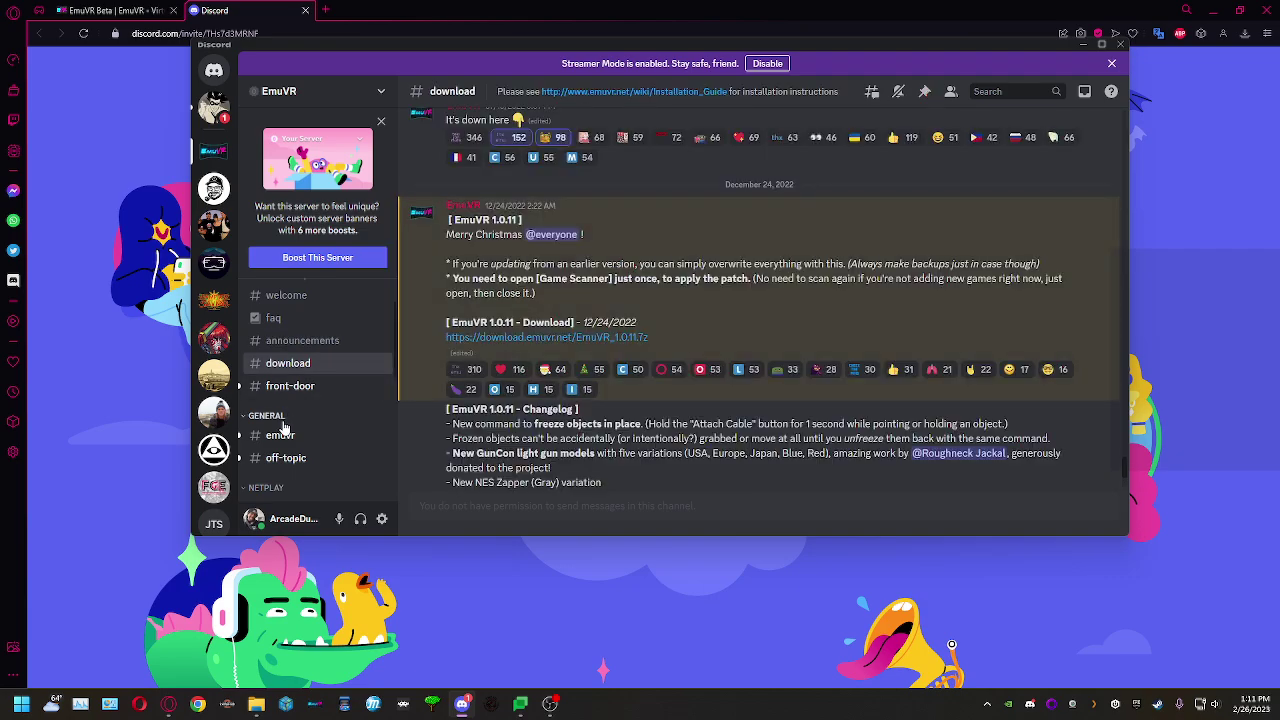
left_click(284, 438)
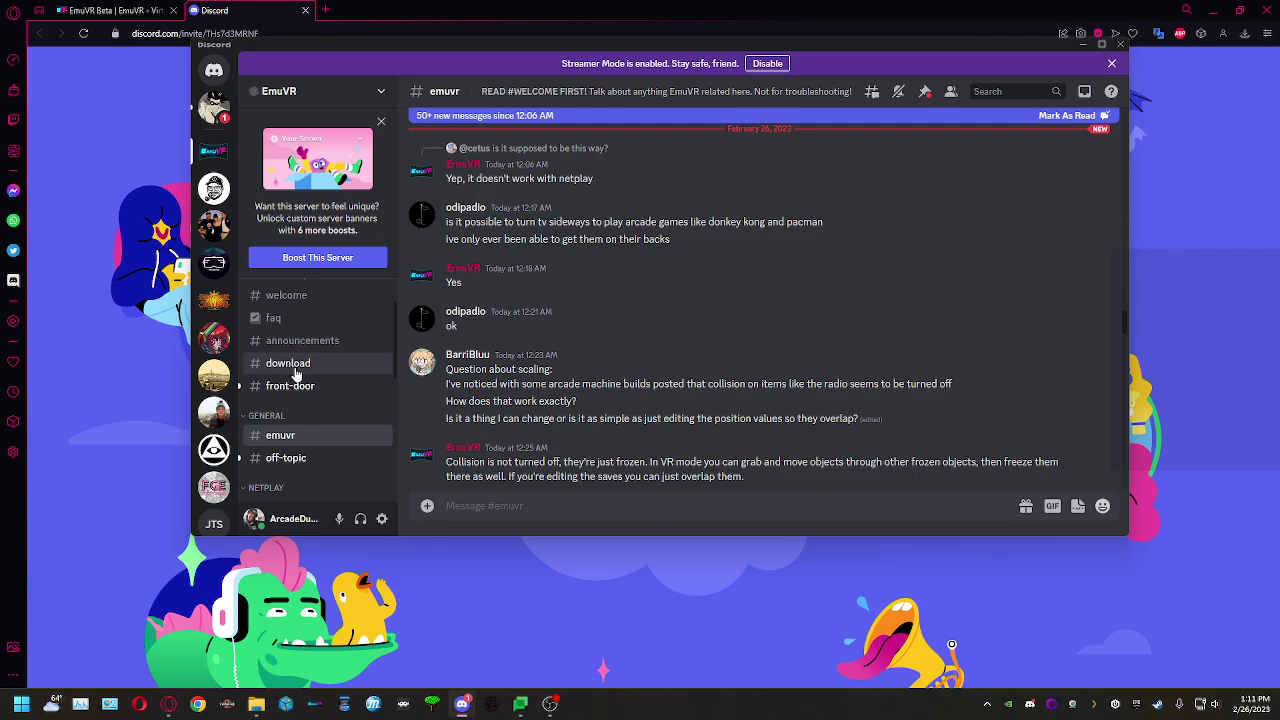
Find the EmuVR 1.0.11 download post in the download channel and highlight its notes on updating and opening Game Scanner.
left_click(360, 366)
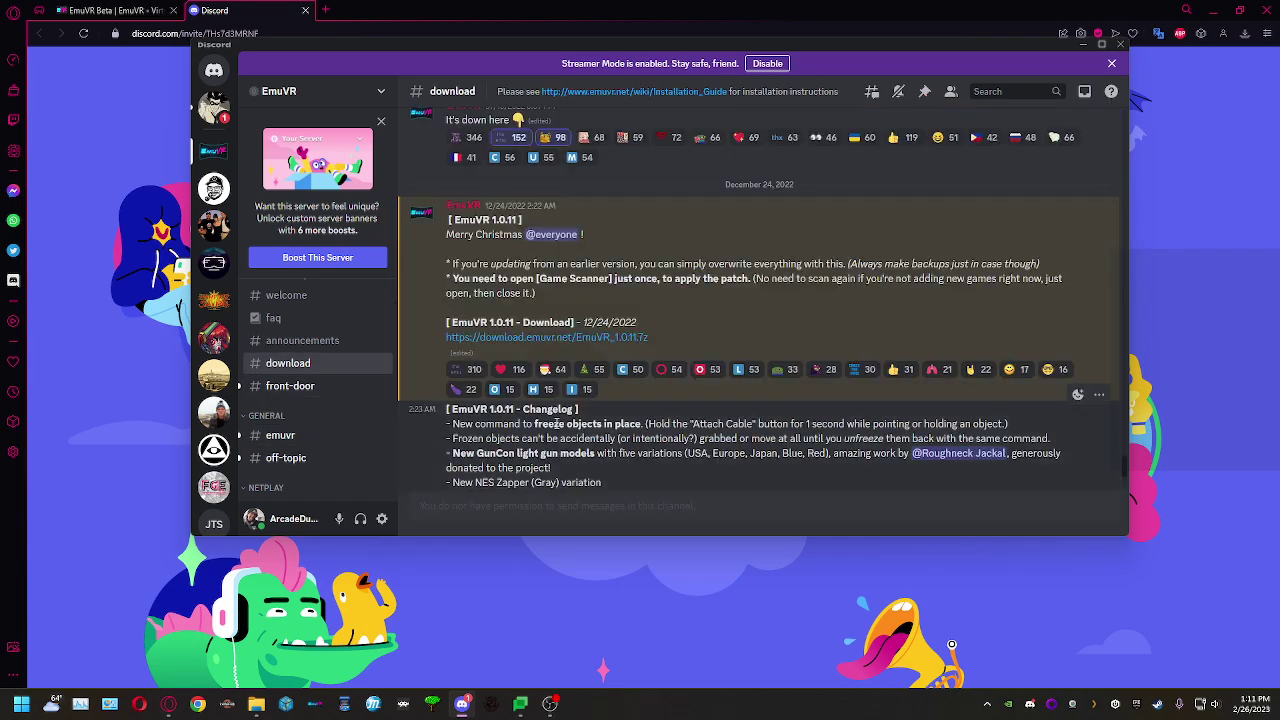
scroll(556, 424, "down", 5)
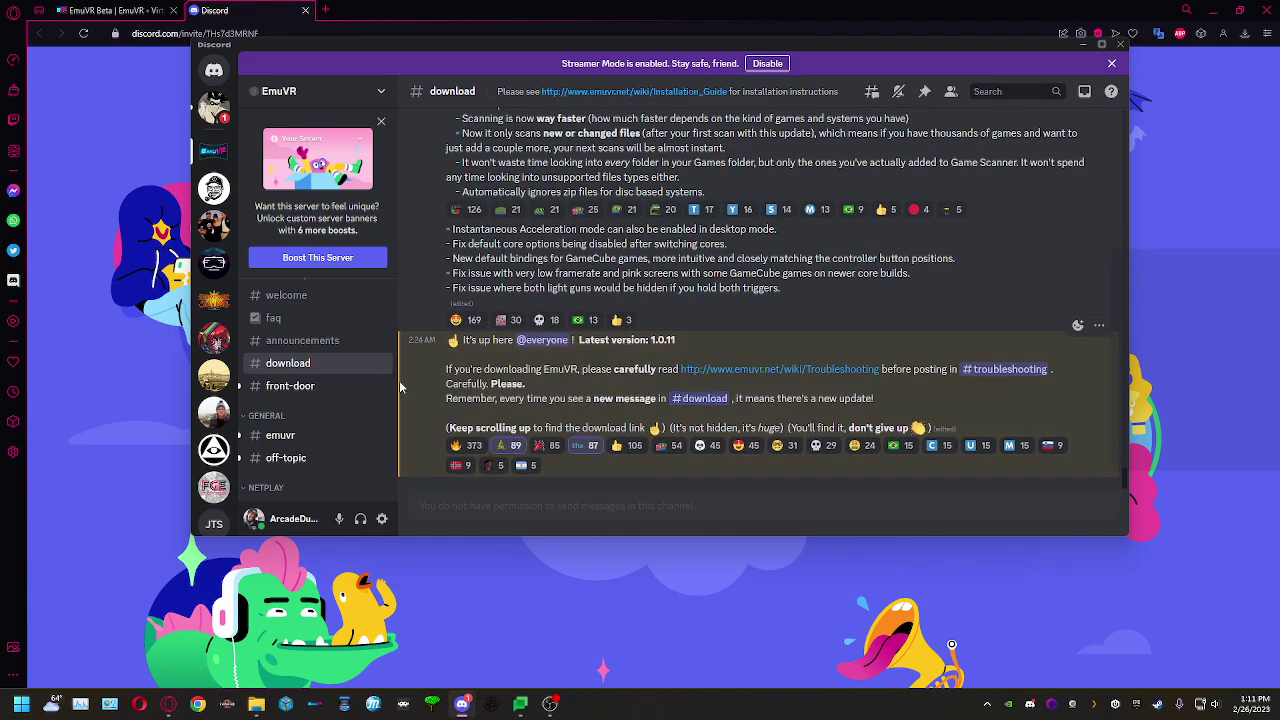
scroll(285, 360, "up", 2)
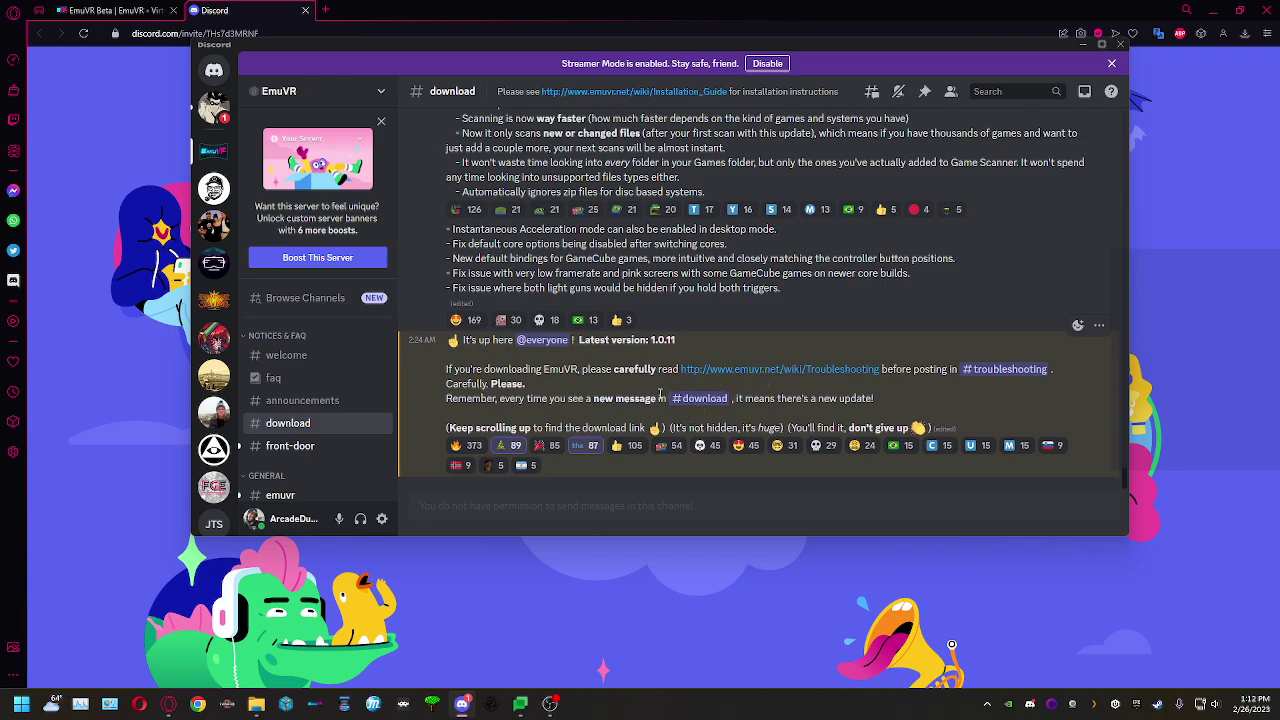
scroll(636, 402, "up", 1)
scroll(632, 410, "up", 10)
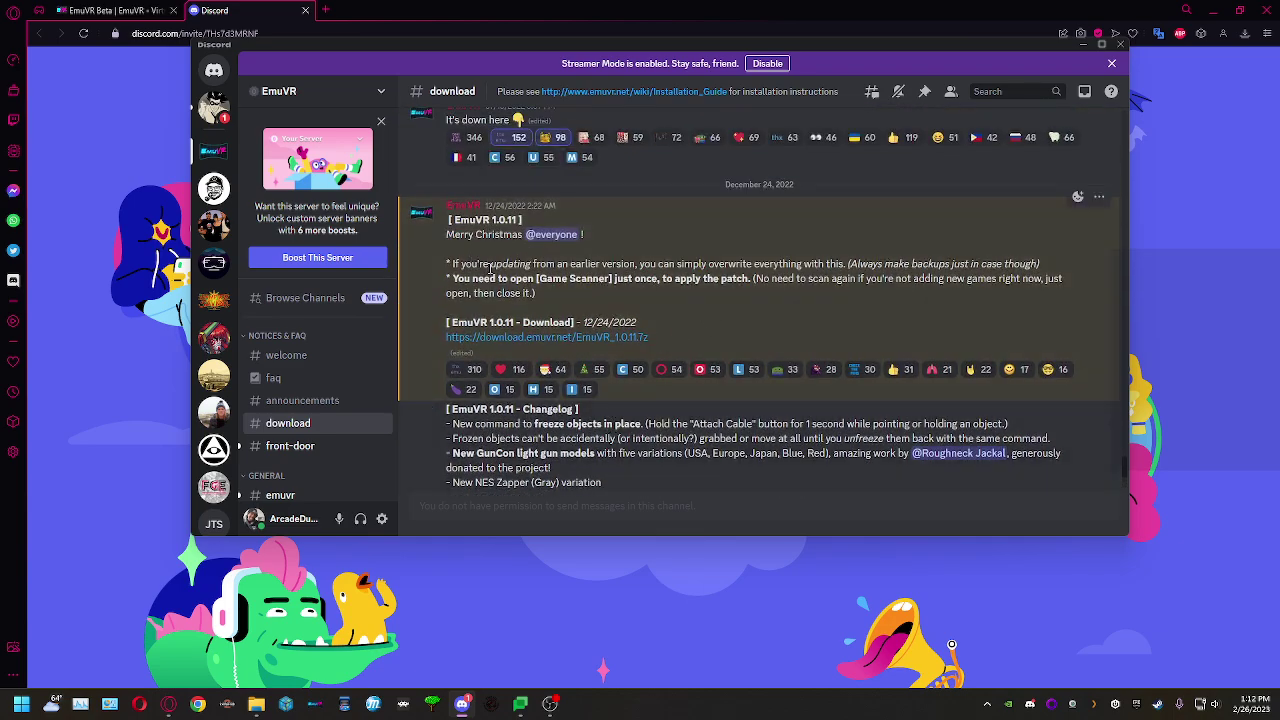
left_click_drag(454, 265, 762, 297)
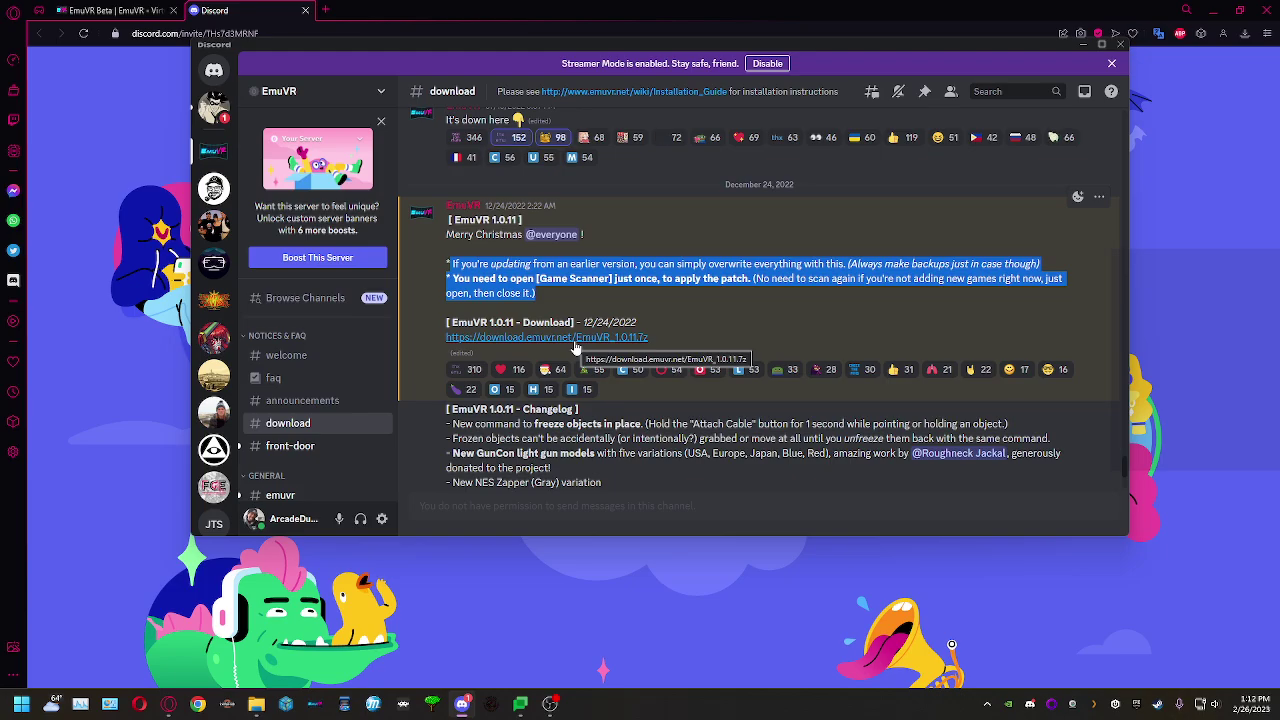
Minimize the browser and Discord, and open the EmuVR_1.0.11 (1).7z archive from the desktop in 7-Zip.
left_click(1216, 11)
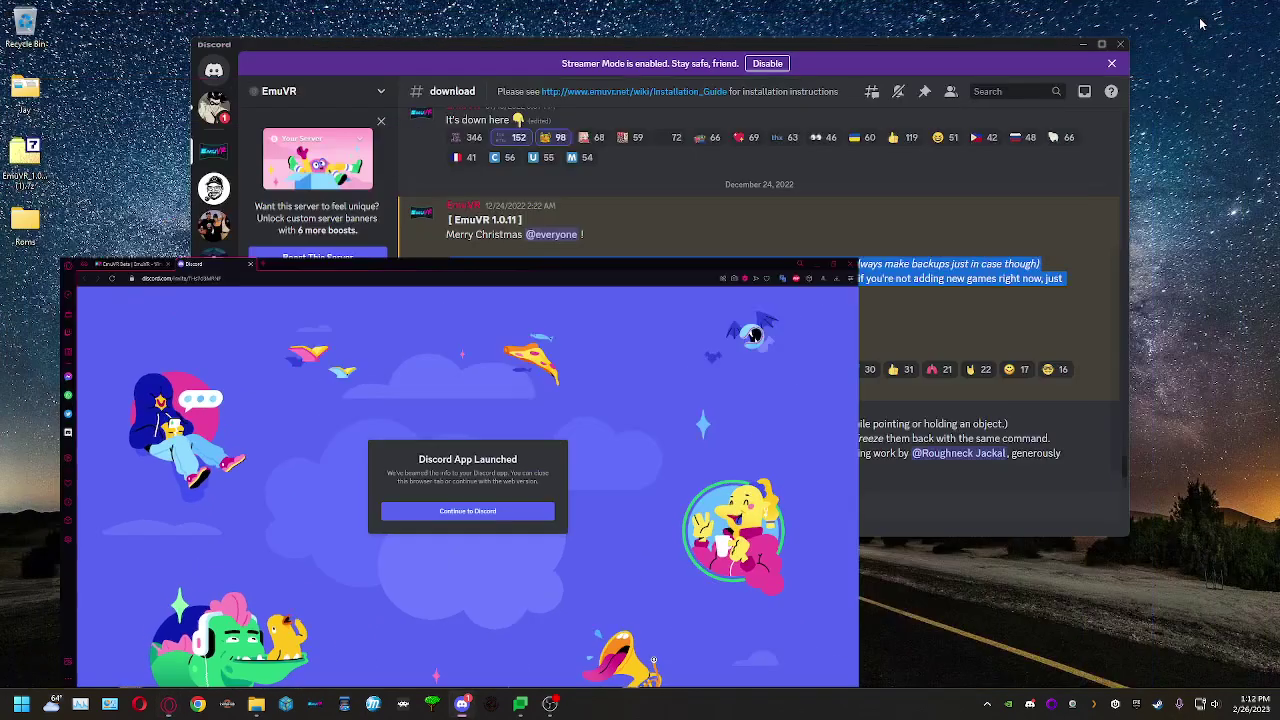
left_click(1083, 44)
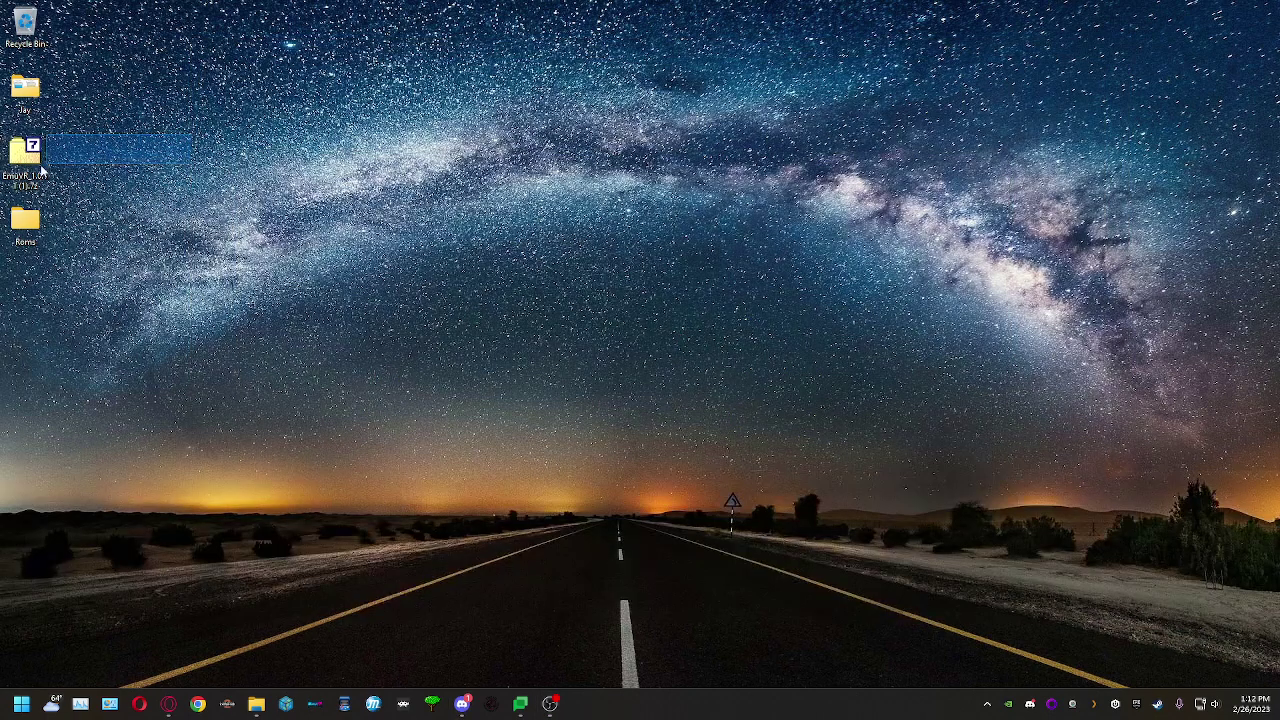
left_click(43, 172)
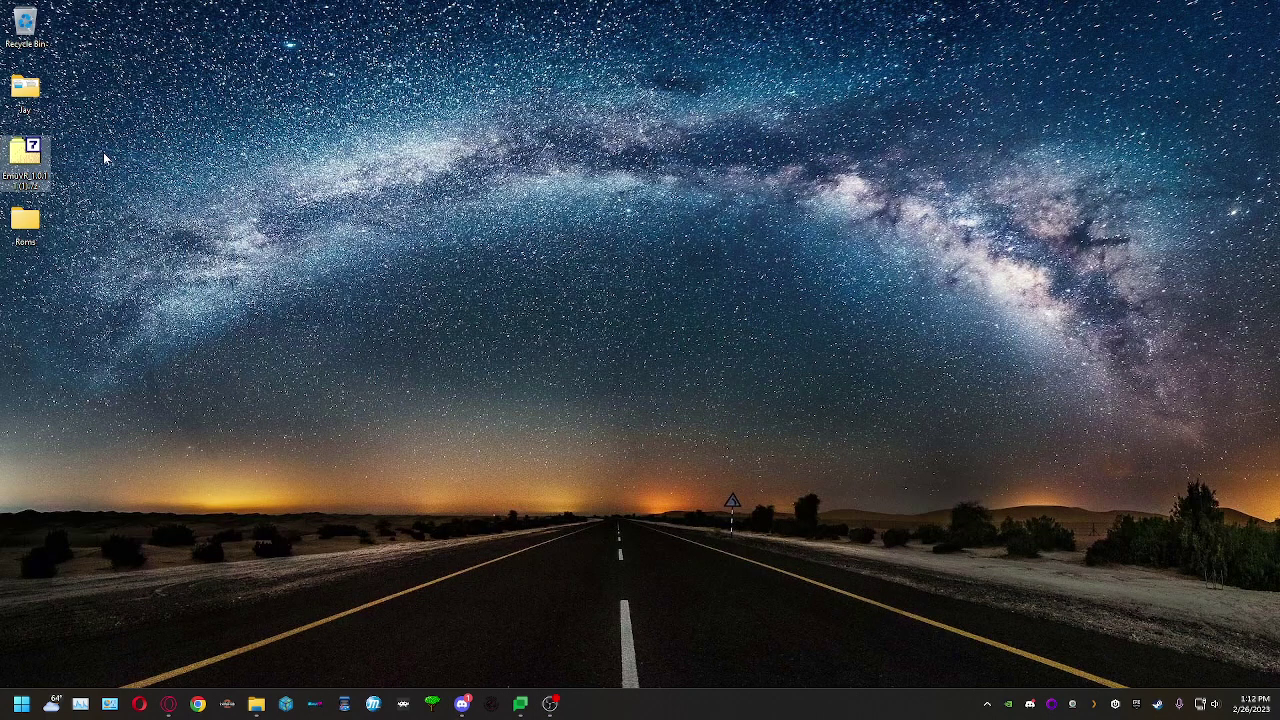
left_click(53, 163)
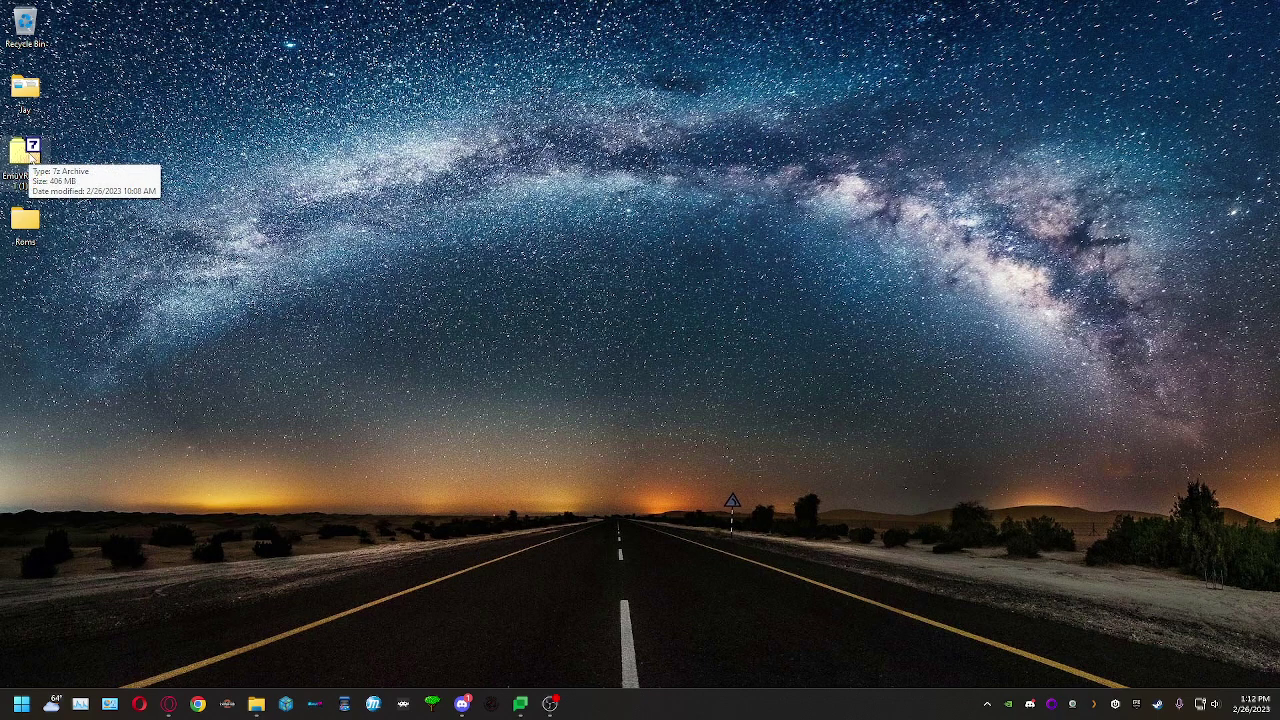
left_click(31, 157)
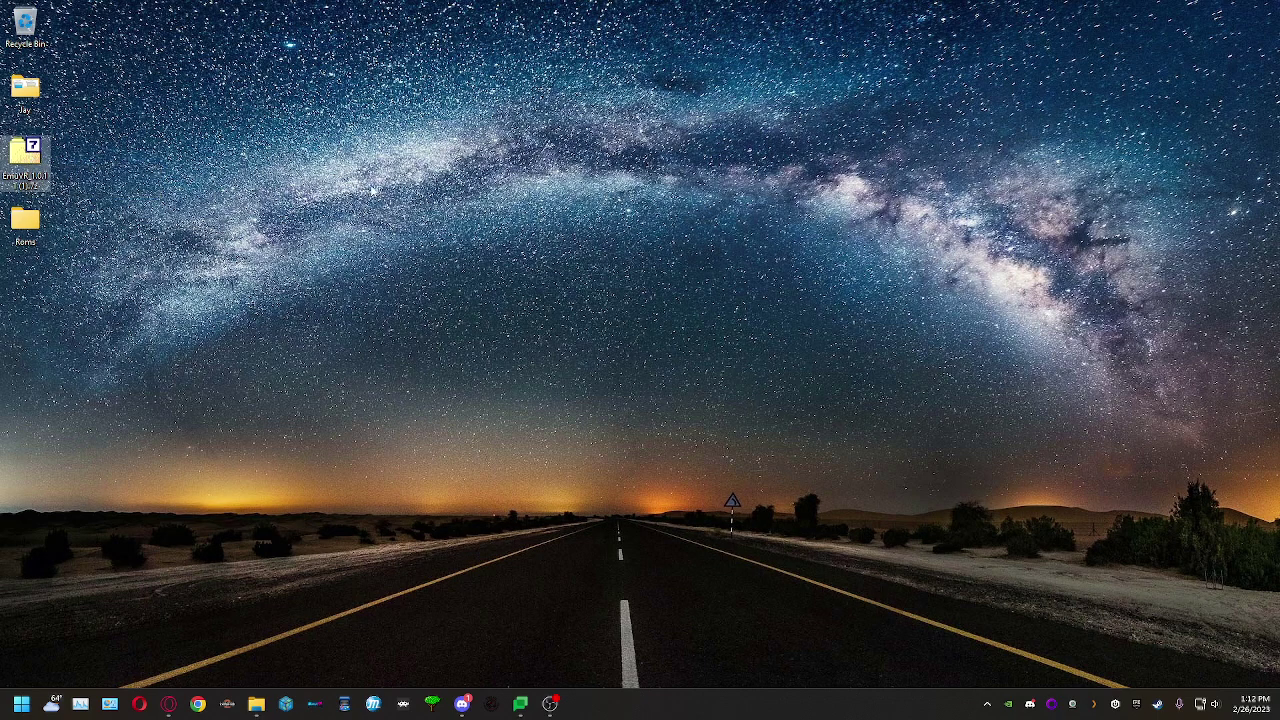
double_click(30, 152)
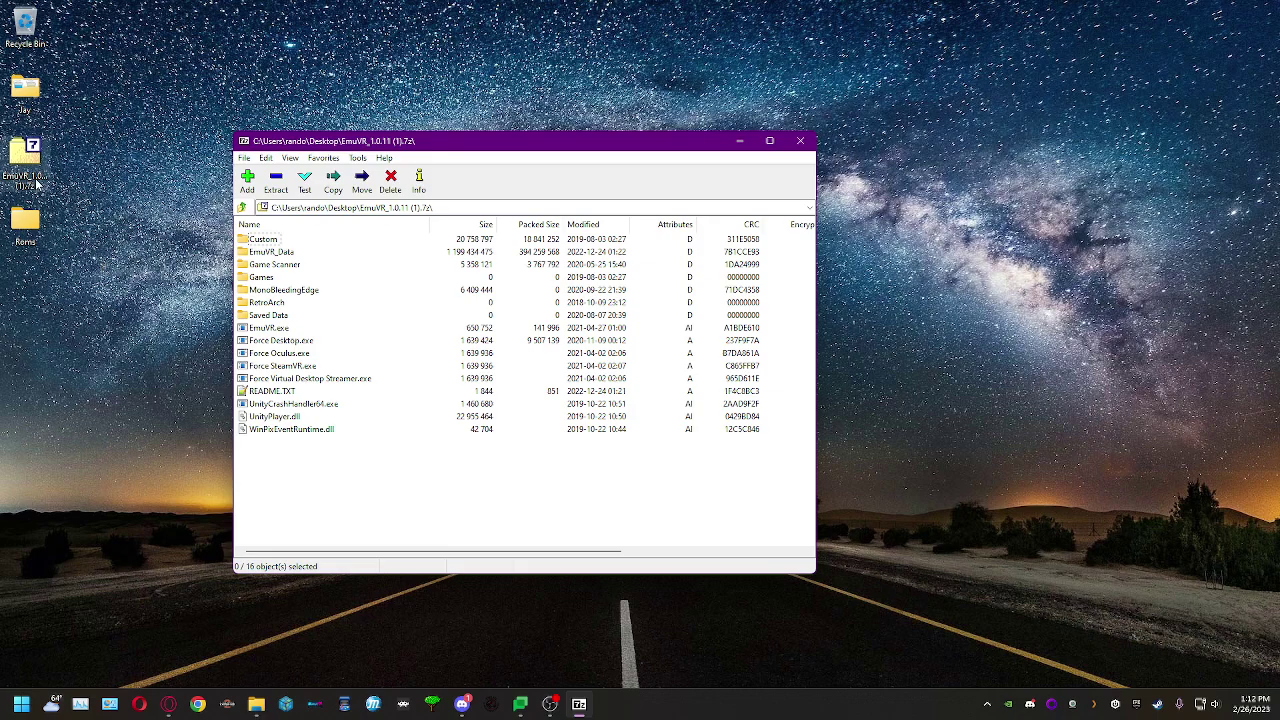
left_click(66, 199)
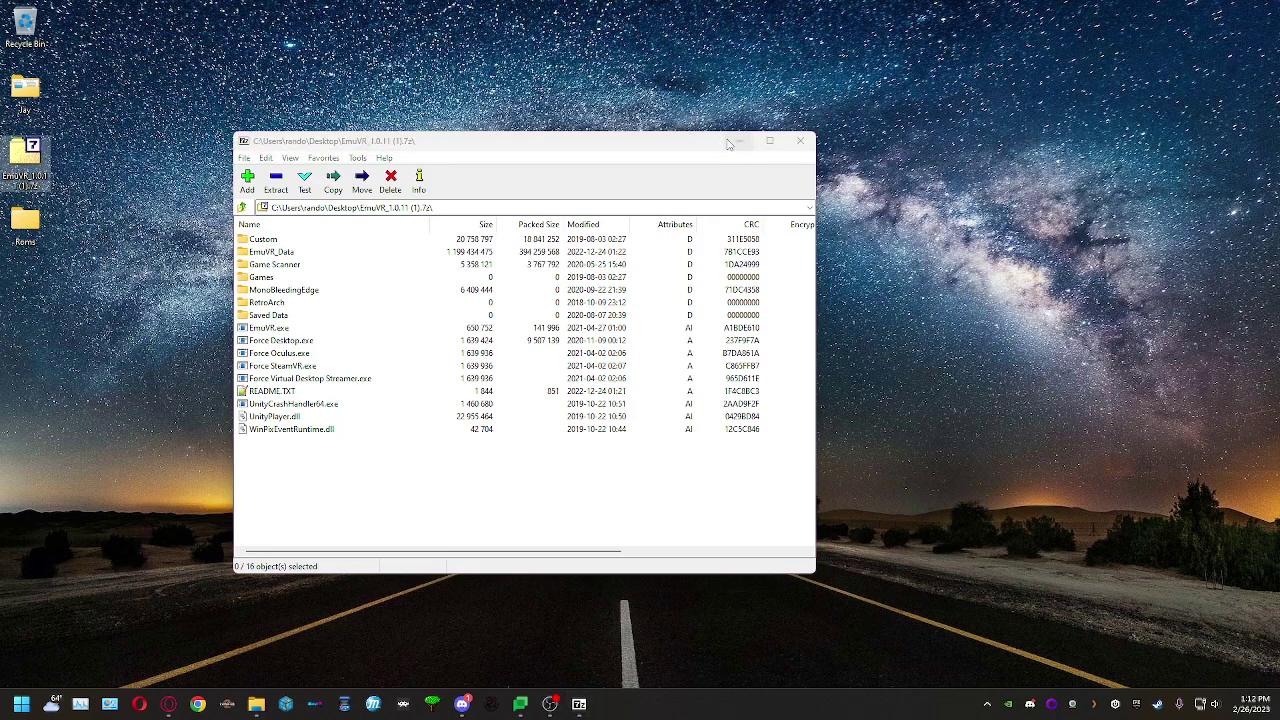
Create a new folder named EmuVR on an empty area of the desktop.
right_click(930, 108)
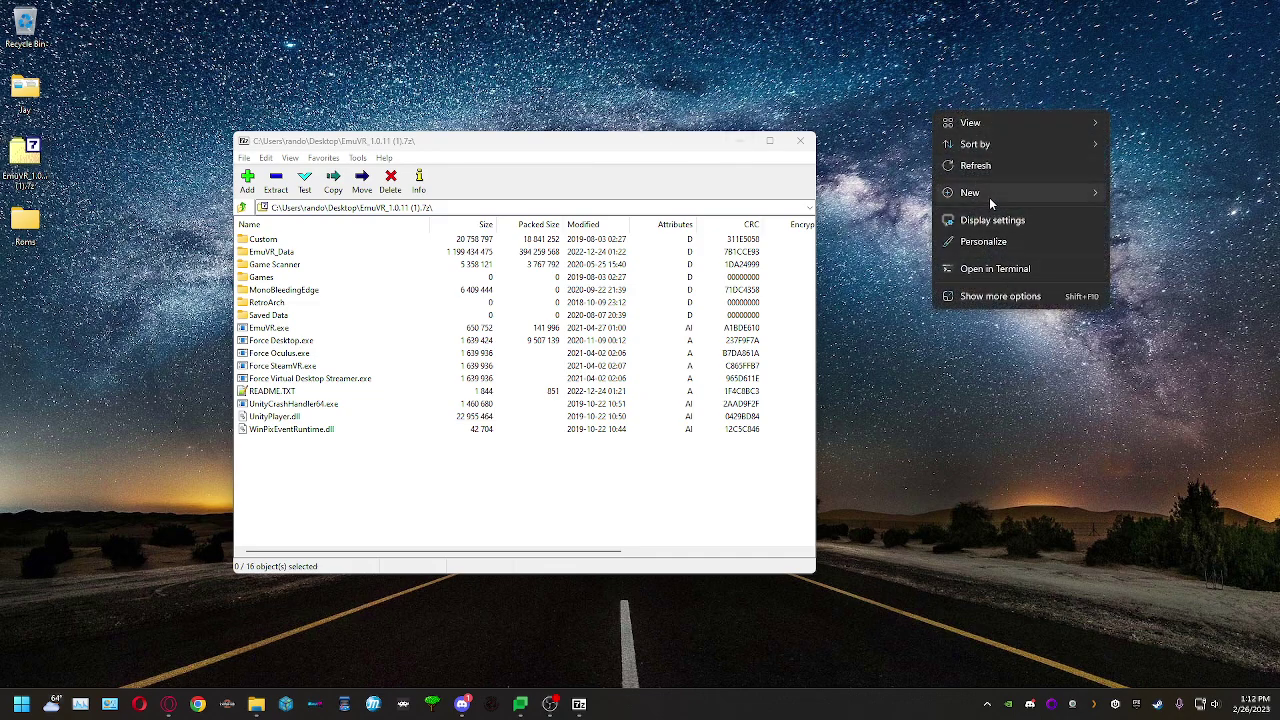
mouse_move(988, 194)
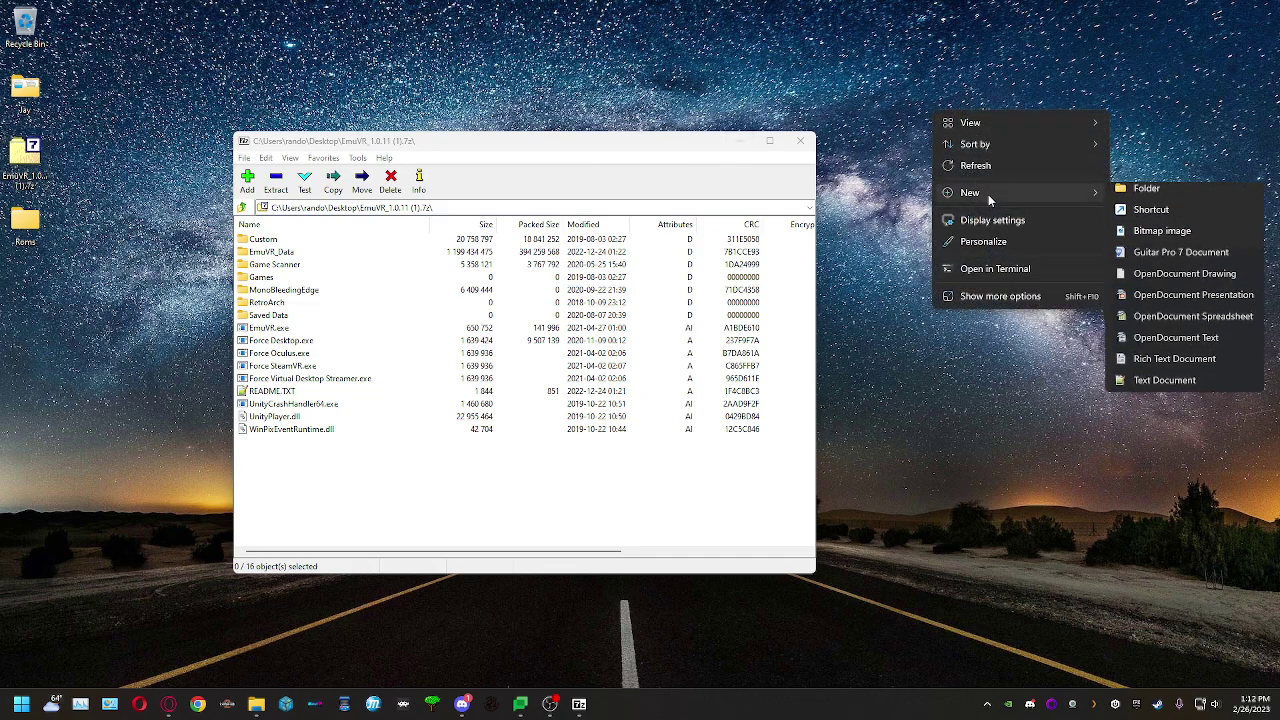
left_click(1147, 195)
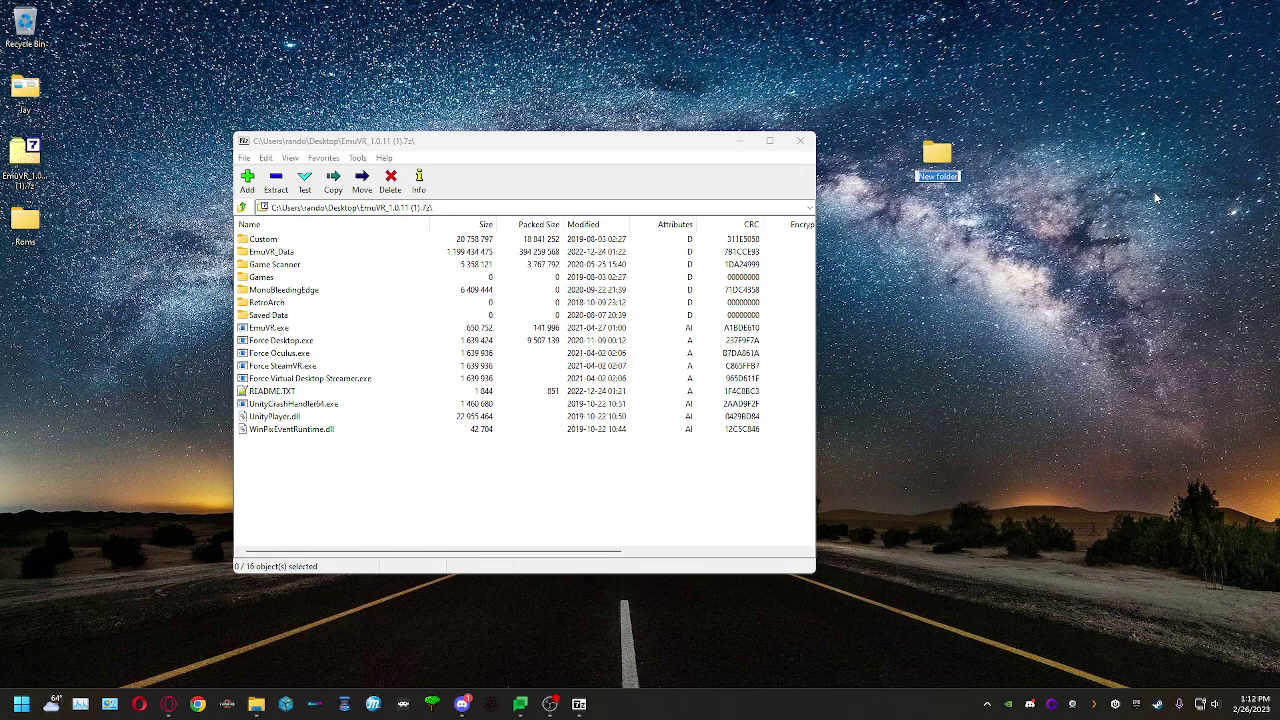
type("EmuVR")
key("Return")
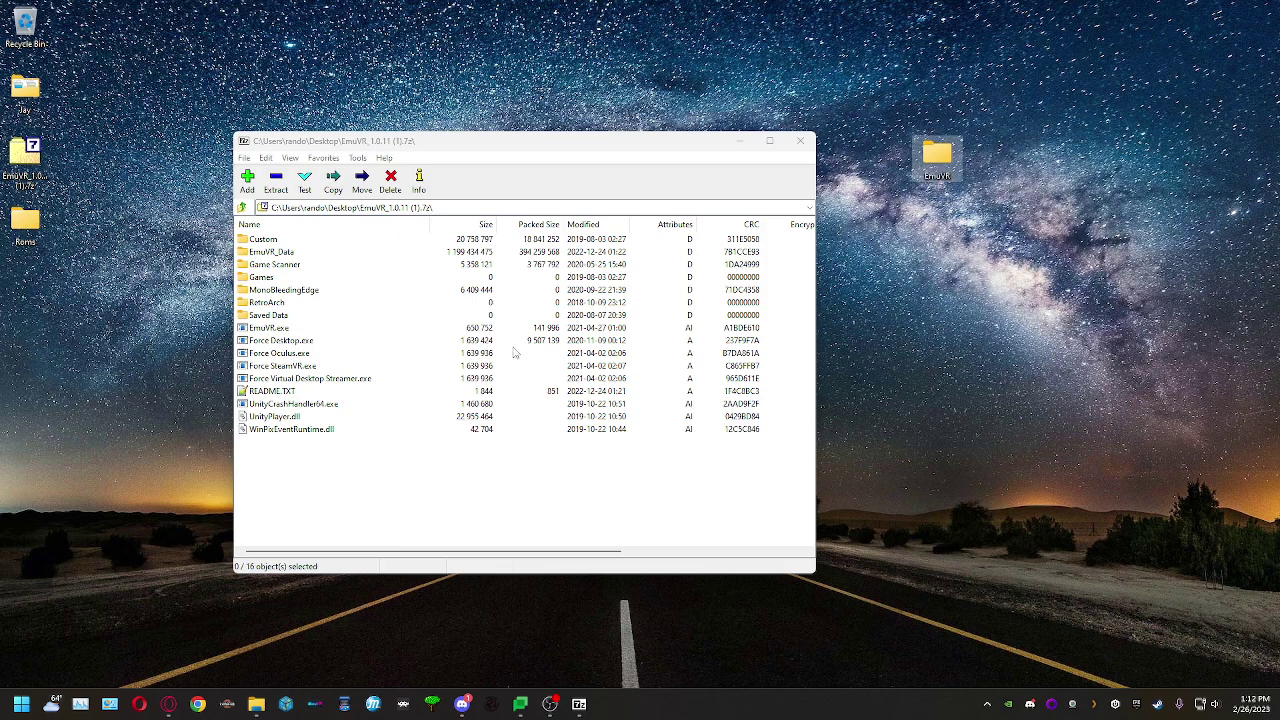
Extract all files from the archive into the EmuVR folder, close the archive, and move the folder closer to the desktop's centre.
left_click_drag(365, 464, 244, 246)
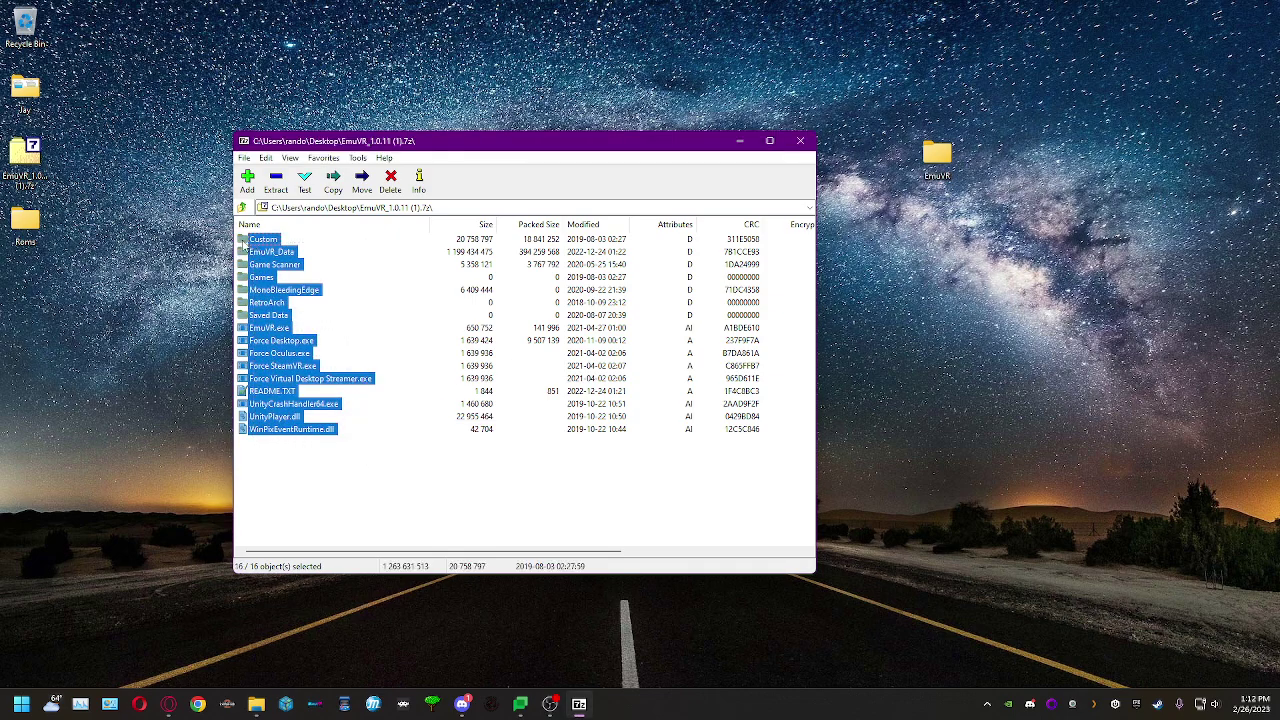
left_click_drag(872, 192, 937, 158)
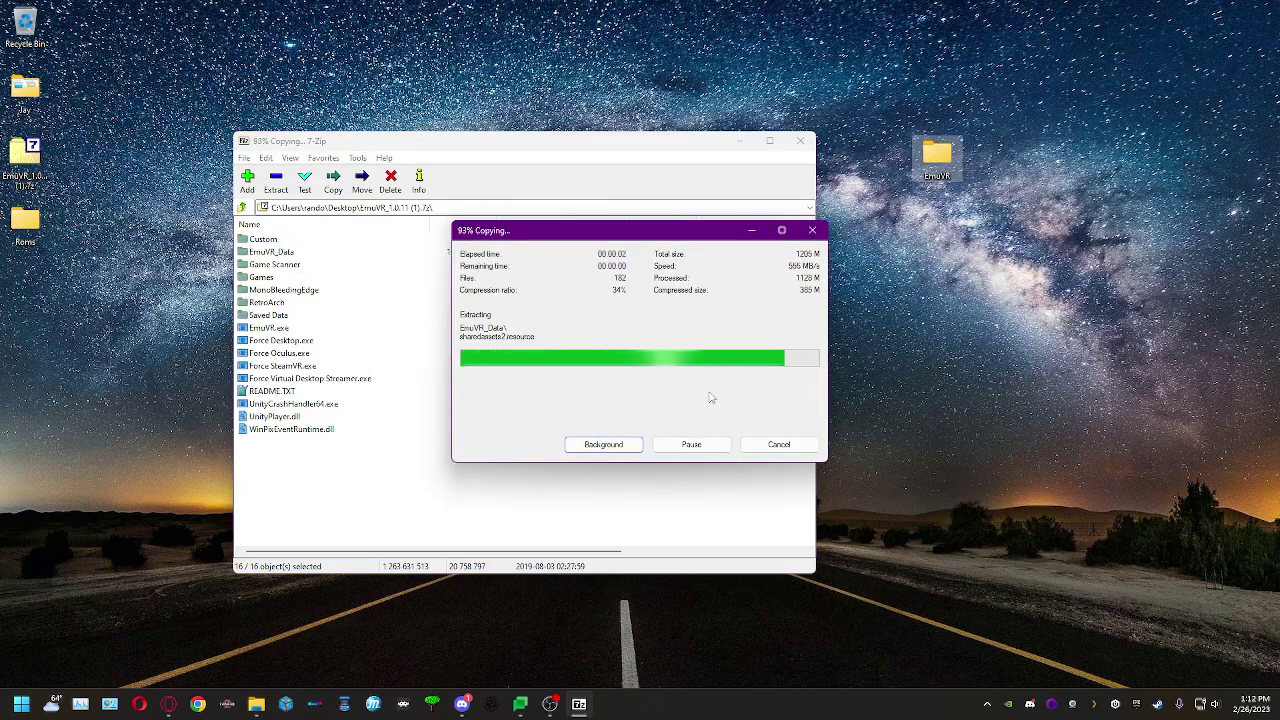
left_click(800, 140)
left_click_drag(939, 153, 632, 155)
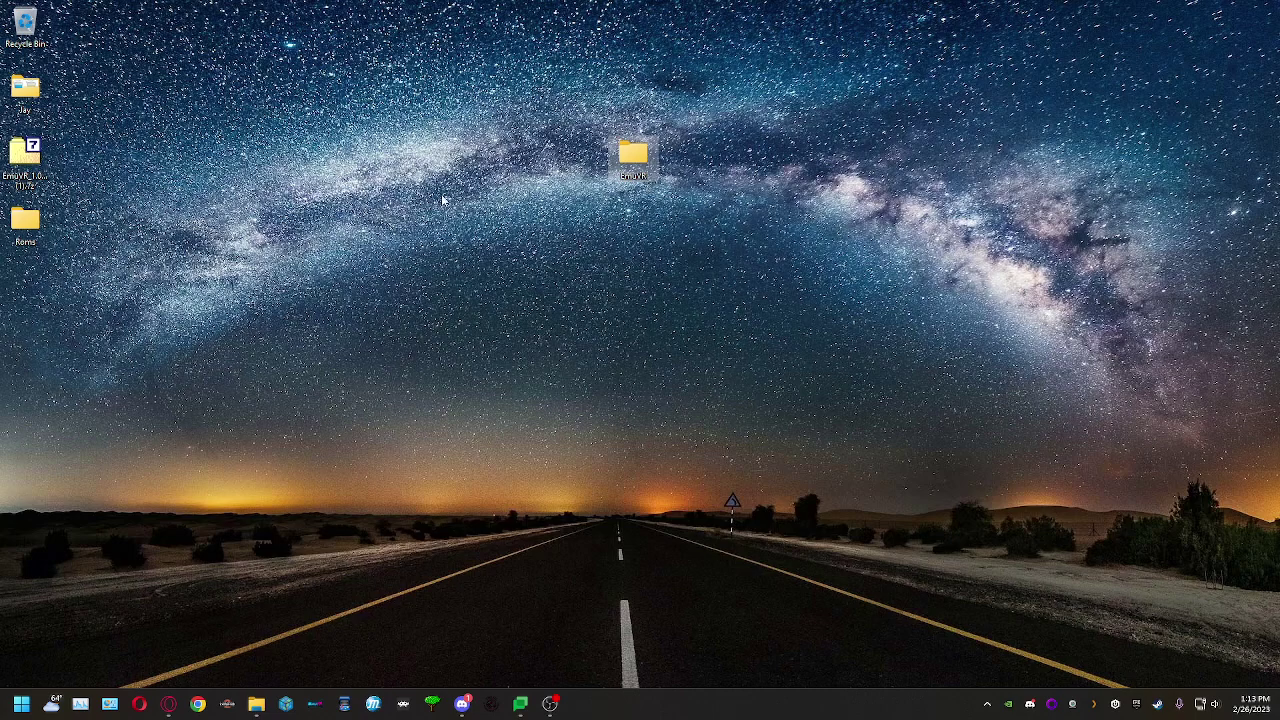
Check the console subfolders inside the Roms folder on the desktop and close its window.
double_click(38, 220)
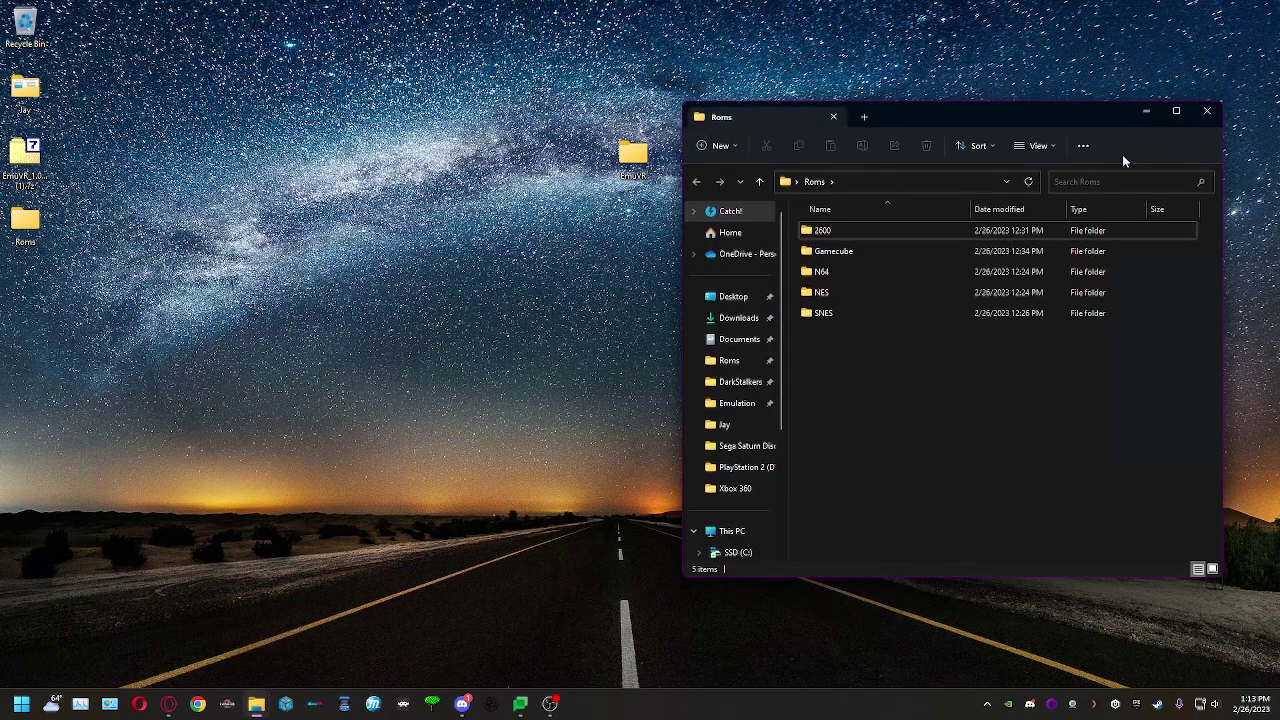
left_click(1207, 110)
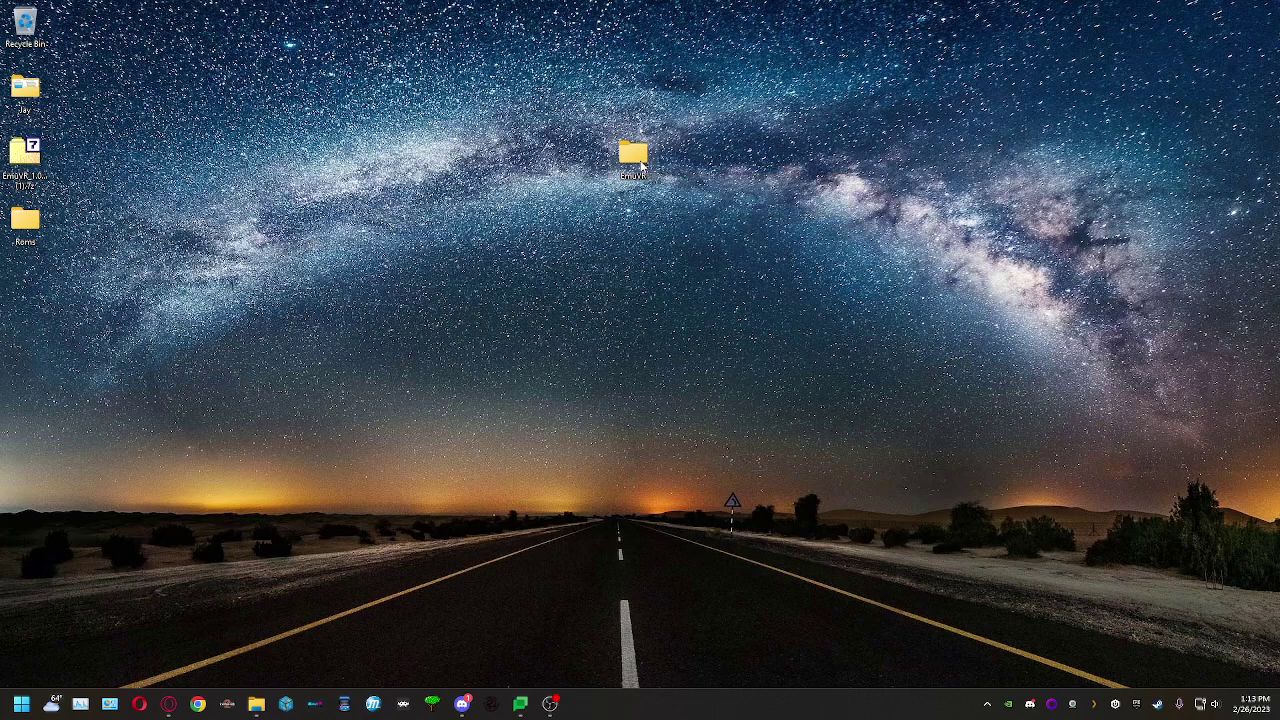
Open the EmuVR folder and launch Force Desktop.exe to start EmuVR in desktop mode.
double_click(641, 165)
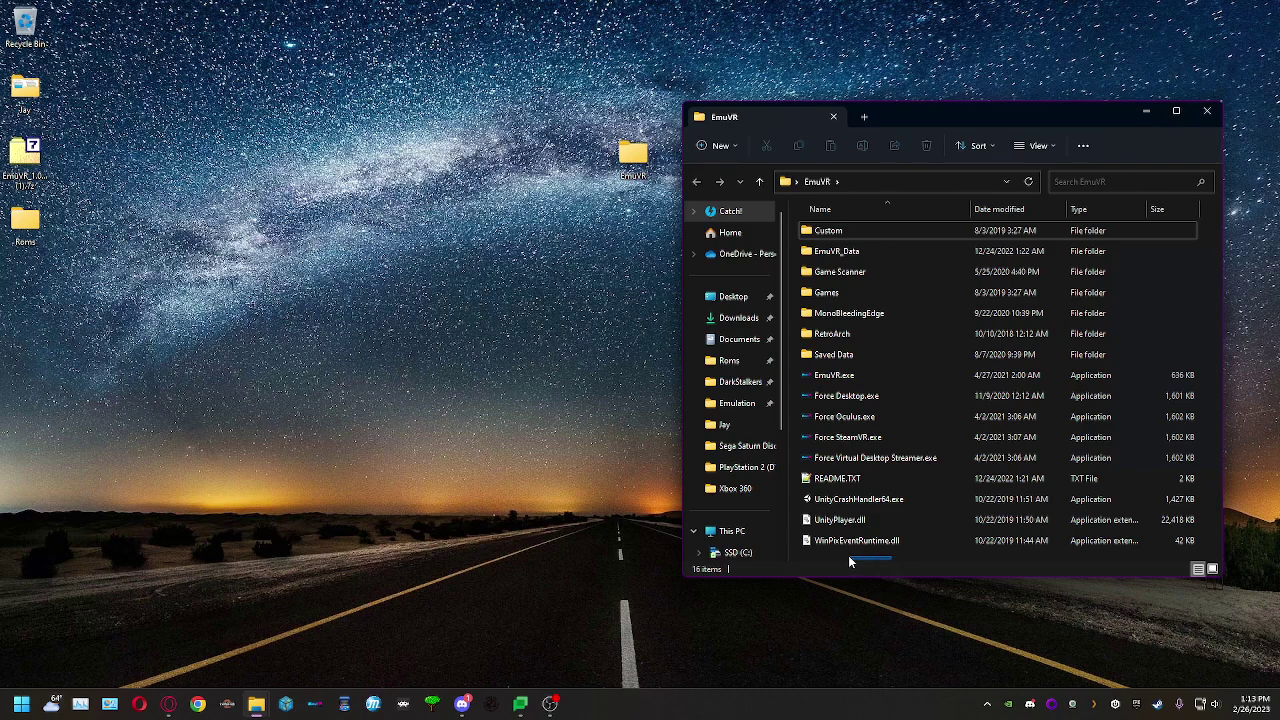
left_click(866, 399)
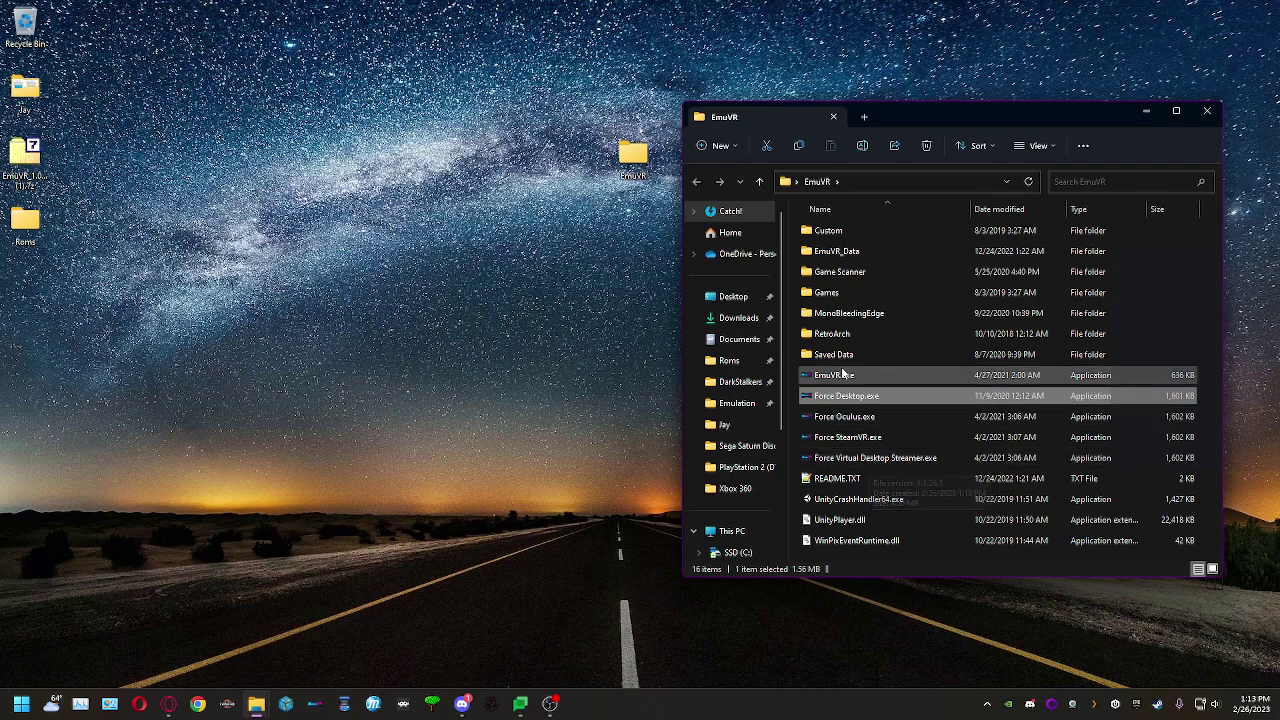
left_click(838, 376)
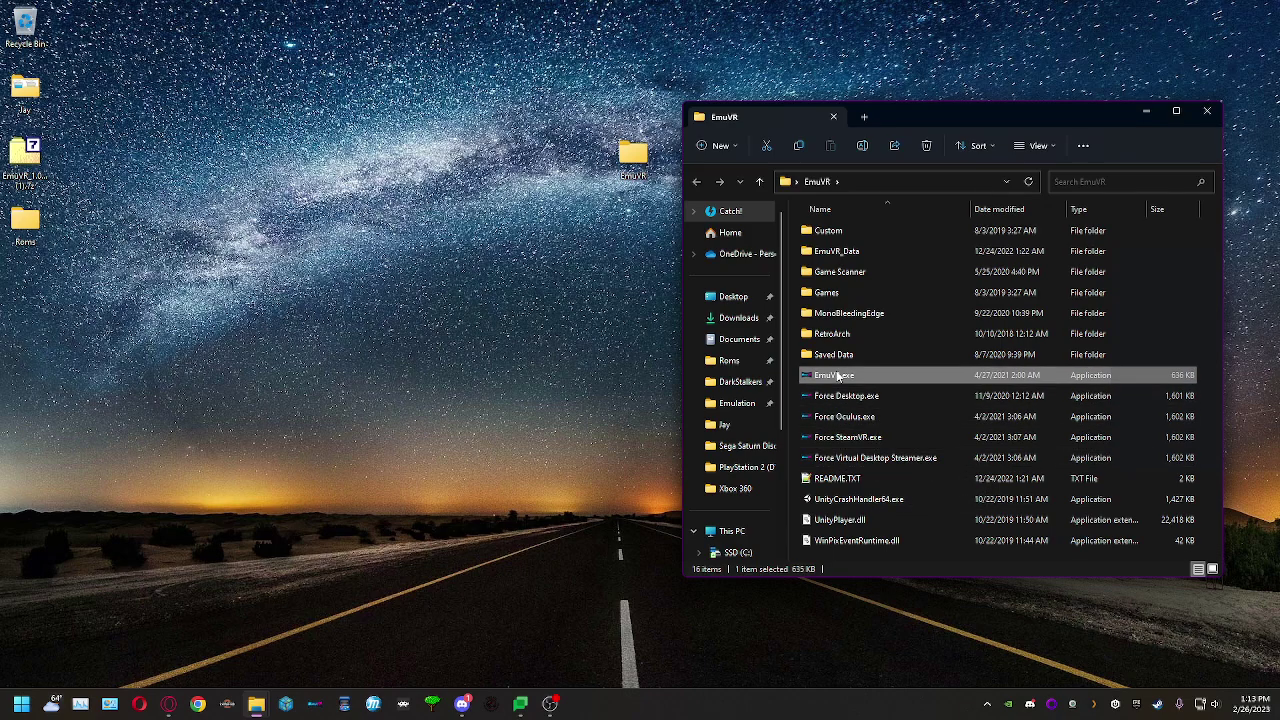
left_click(886, 396)
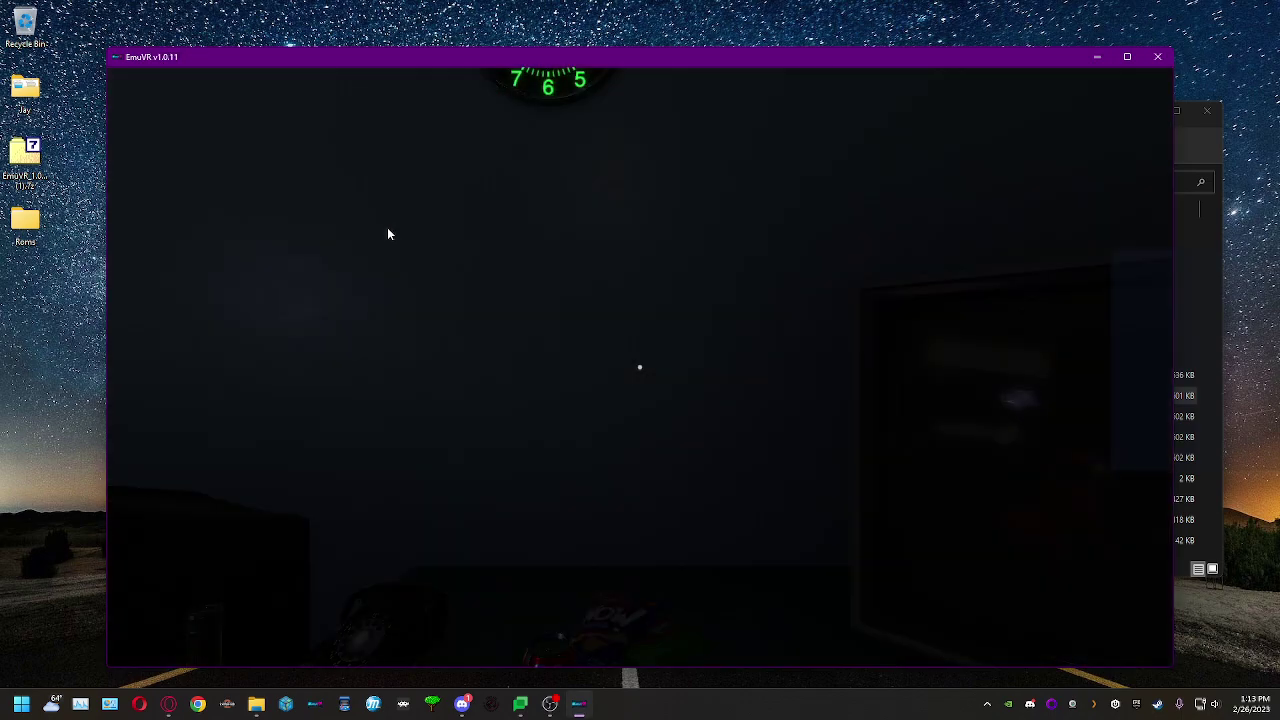
Look and walk around the dark EmuVR bedroom, examining the window, bed, television and wall clock.
left_click(558, 276)
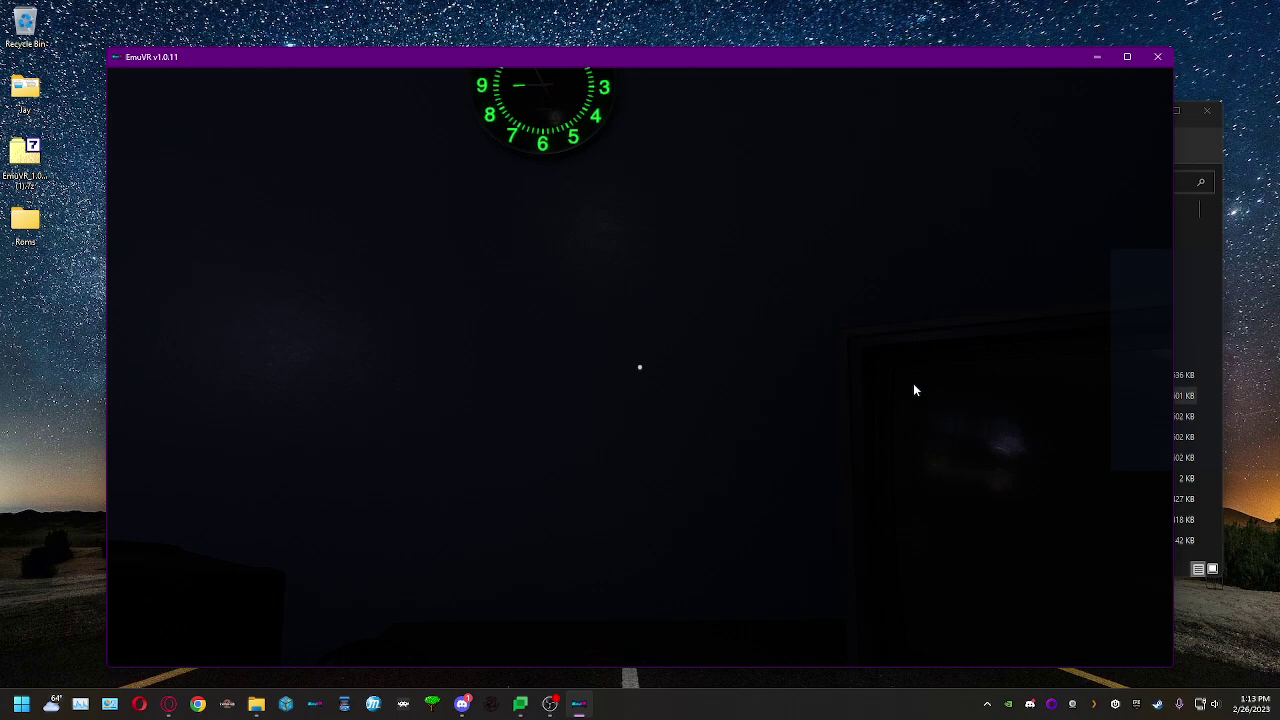
left_click(760, 300)
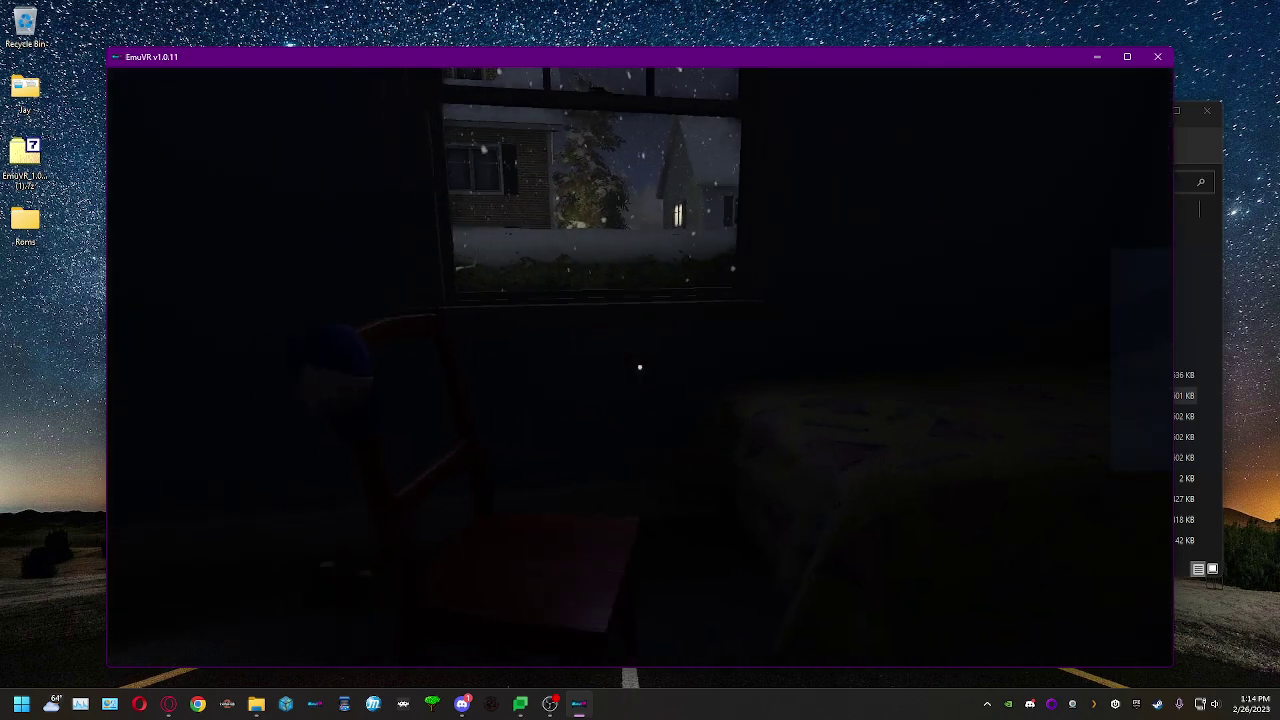
key("w")
key("a")
key("s")
key("d")
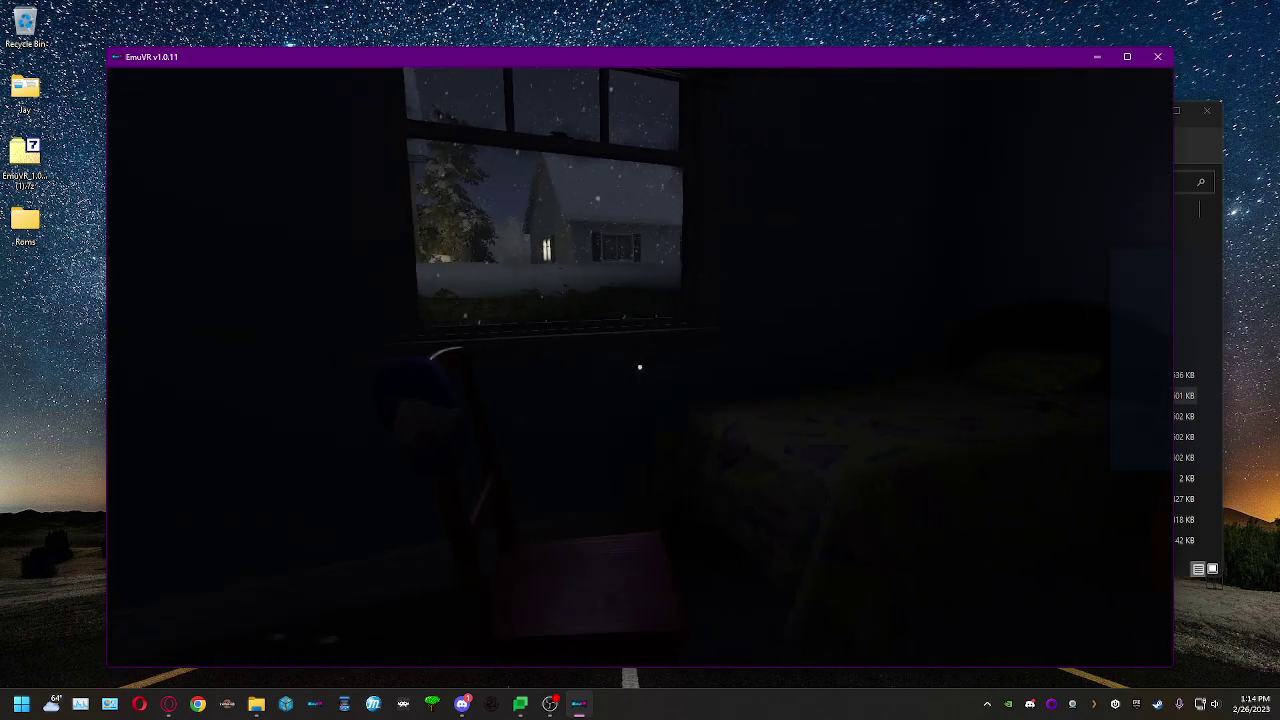
key("w")
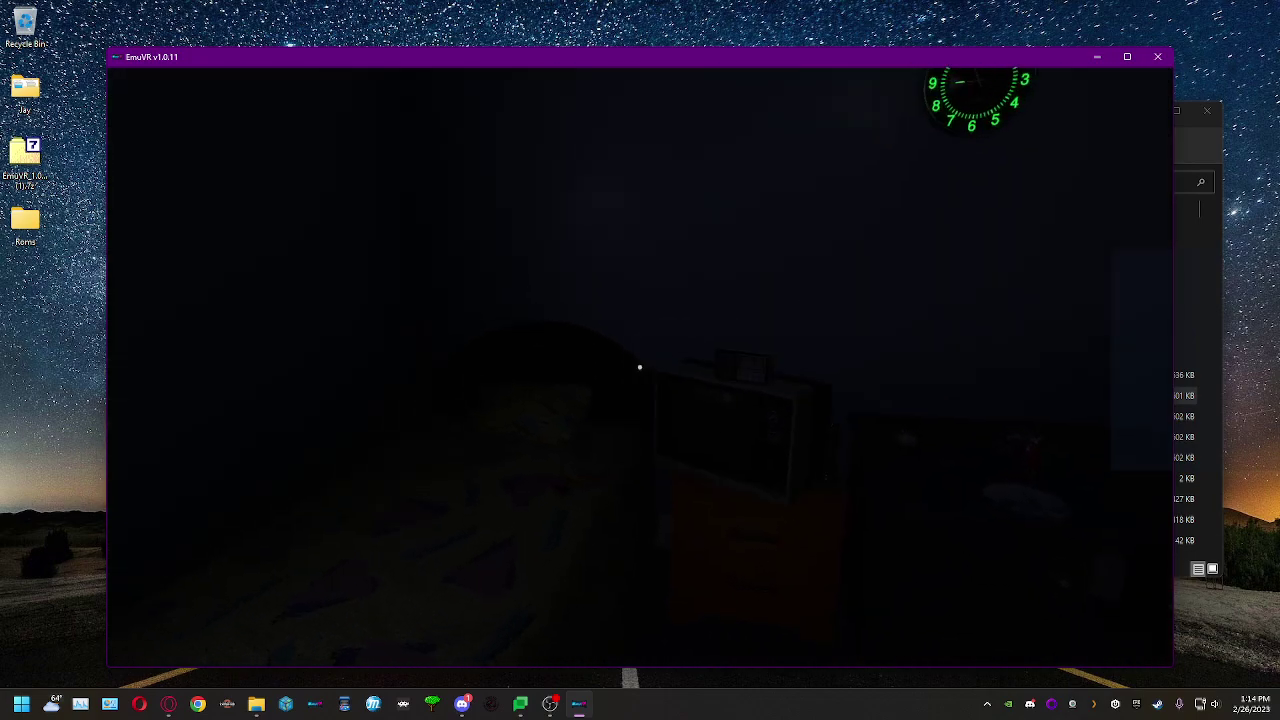
Switch on the bedroom's ceiling fan light, testing it off and on again.
left_click(640, 367)
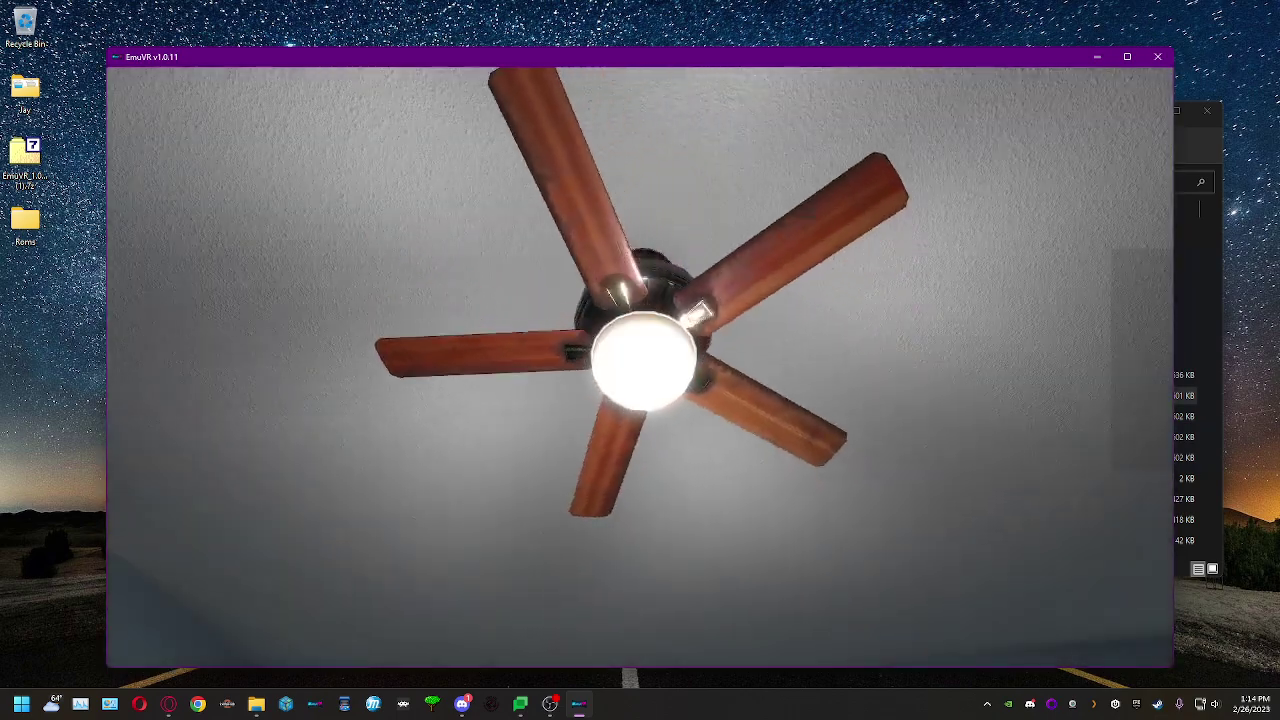
left_click(640, 360)
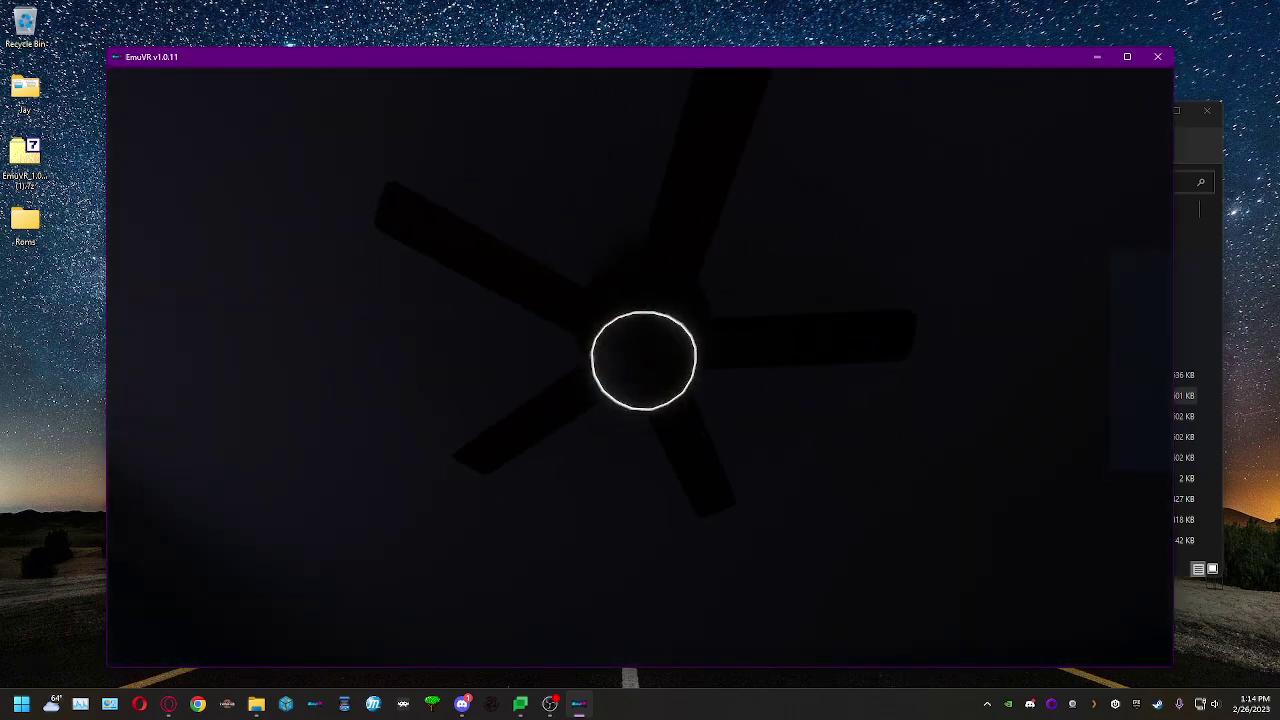
left_click(640, 360)
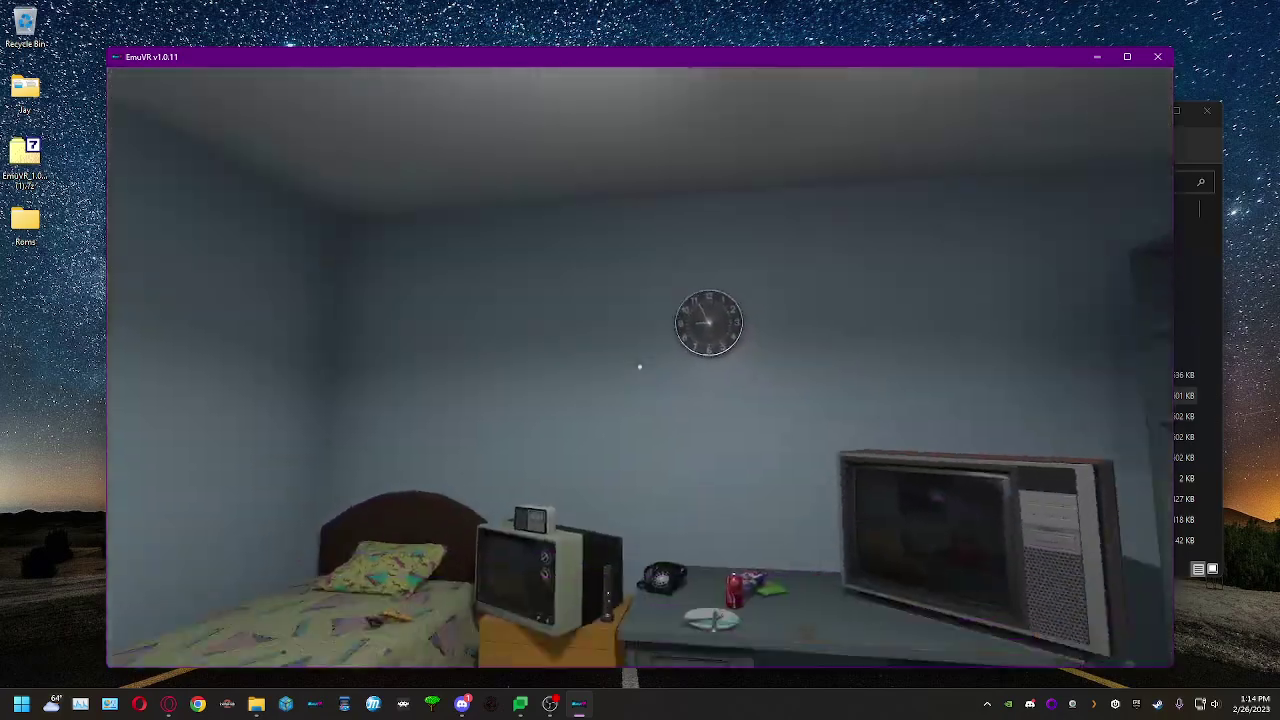
Walk up to the televisions on the wooden dresser and examine each of them.
key("w")
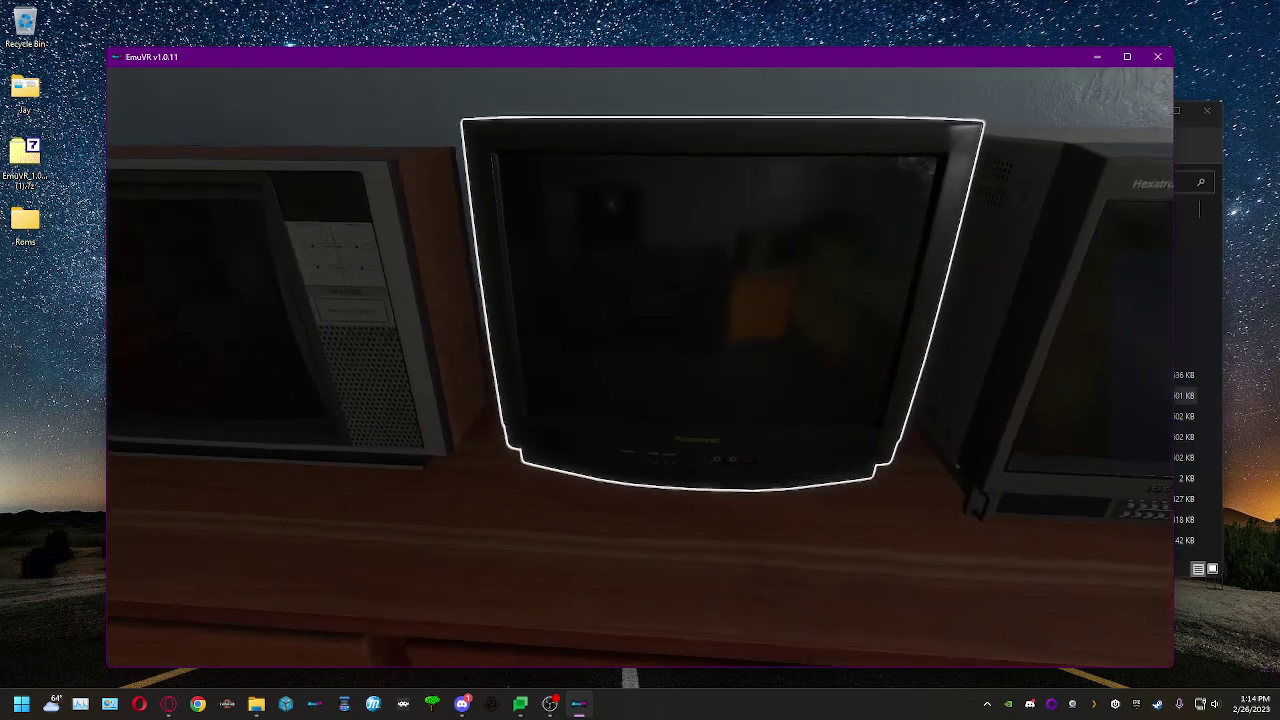
key("s")
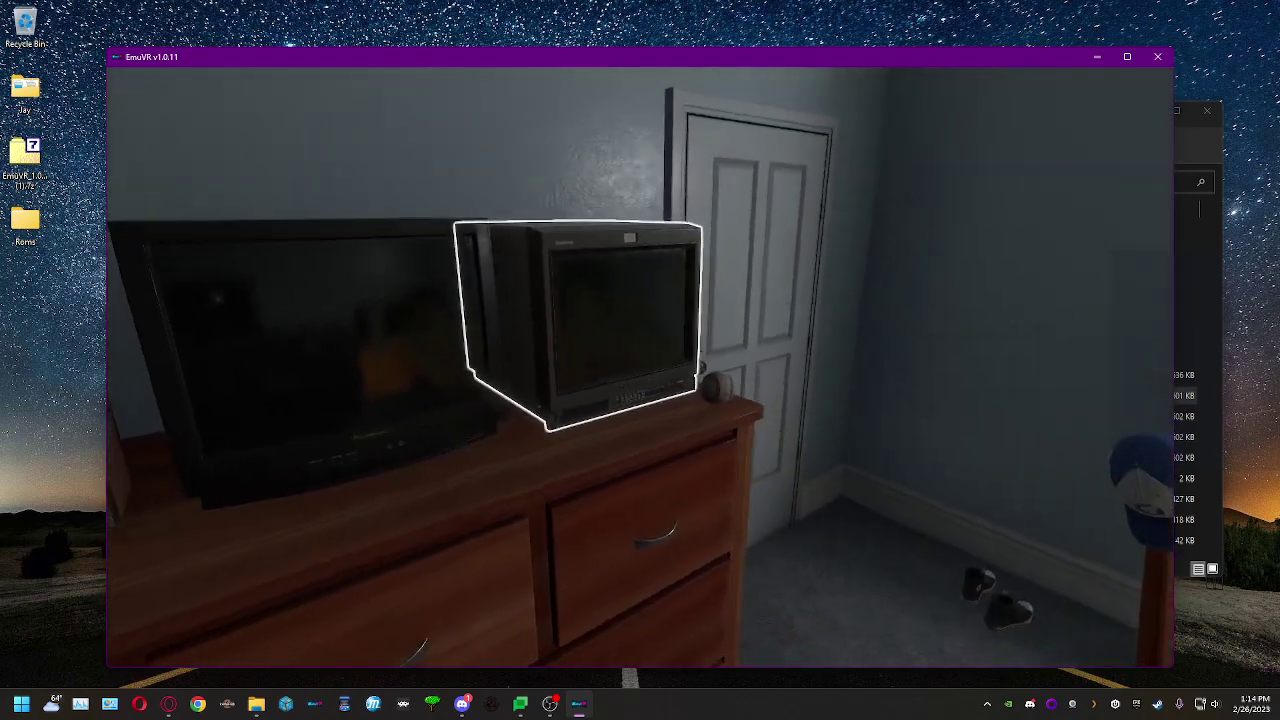
key("w")
left_click(640, 367)
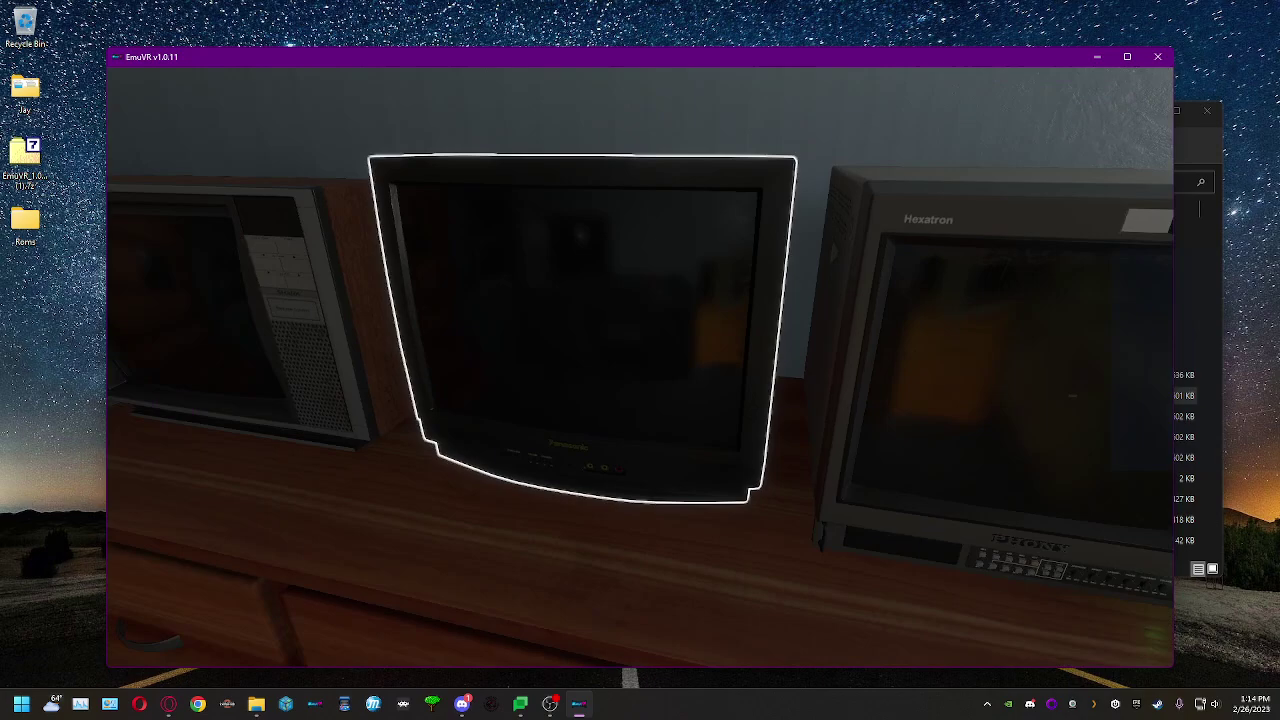
left_click(640, 367)
Pick up the red soda can on the desk, set it down beside the large television, and step back.
left_click(640, 367)
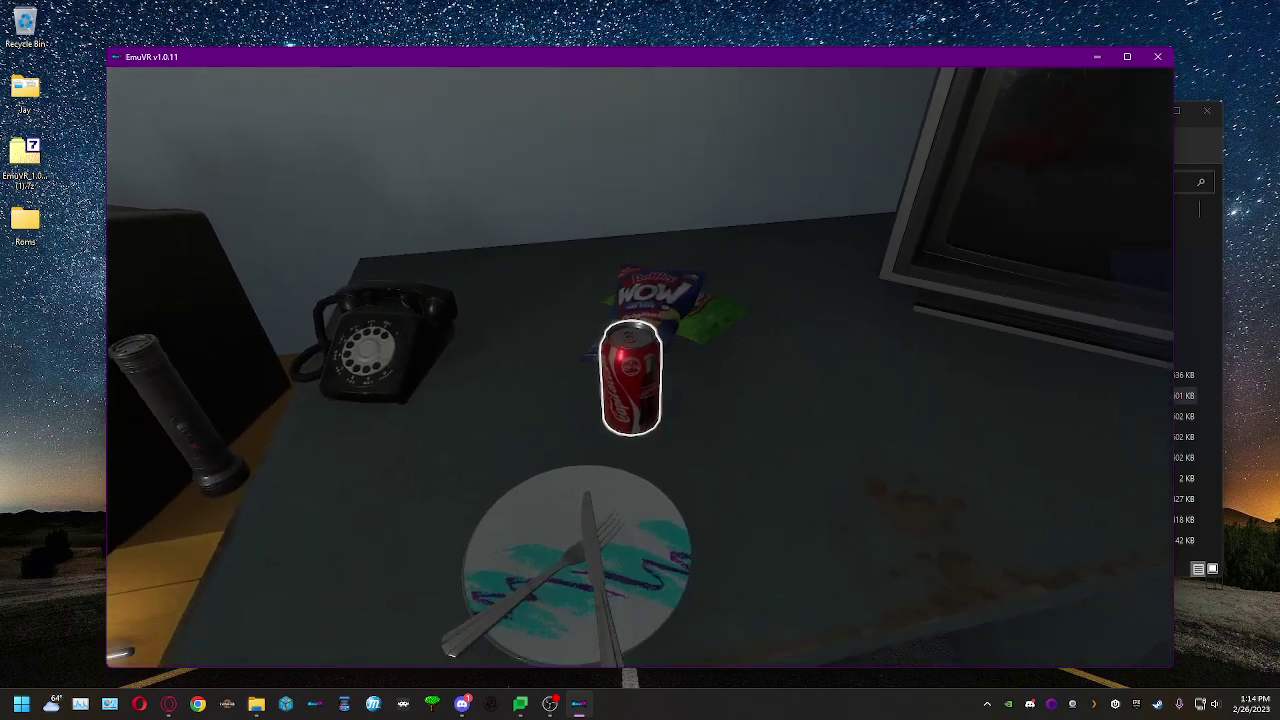
left_click(640, 367)
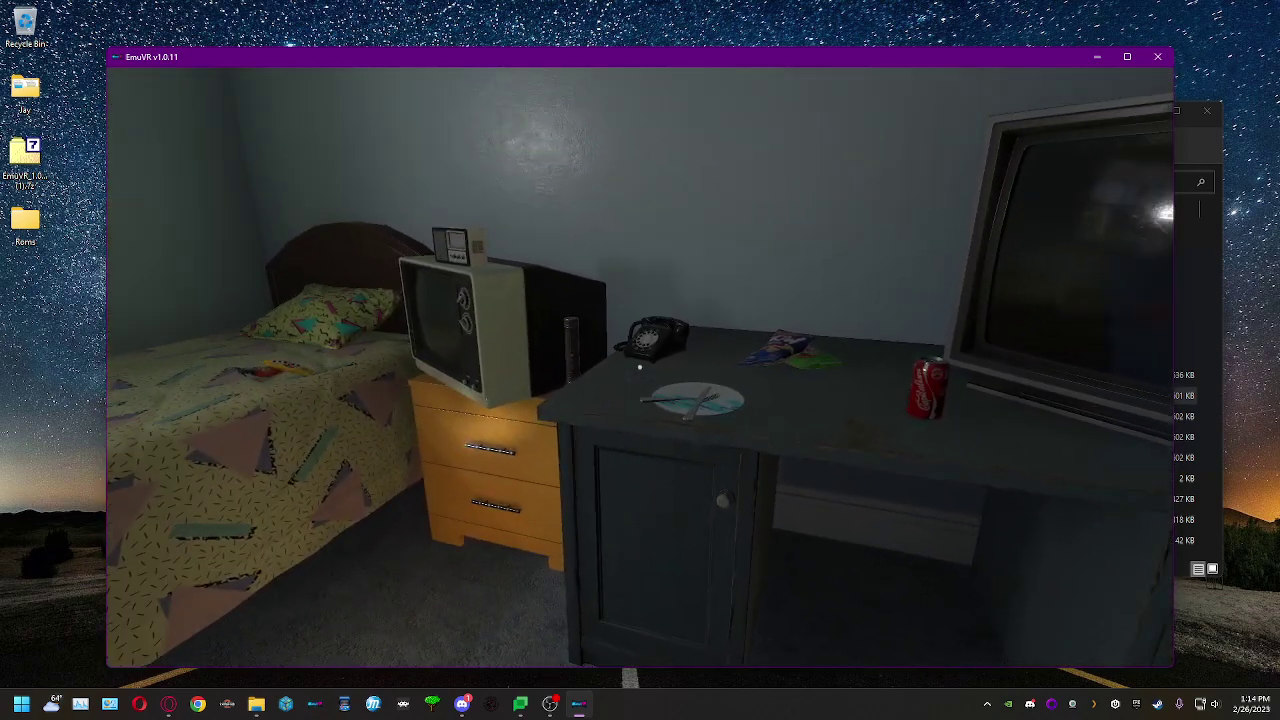
key("s")
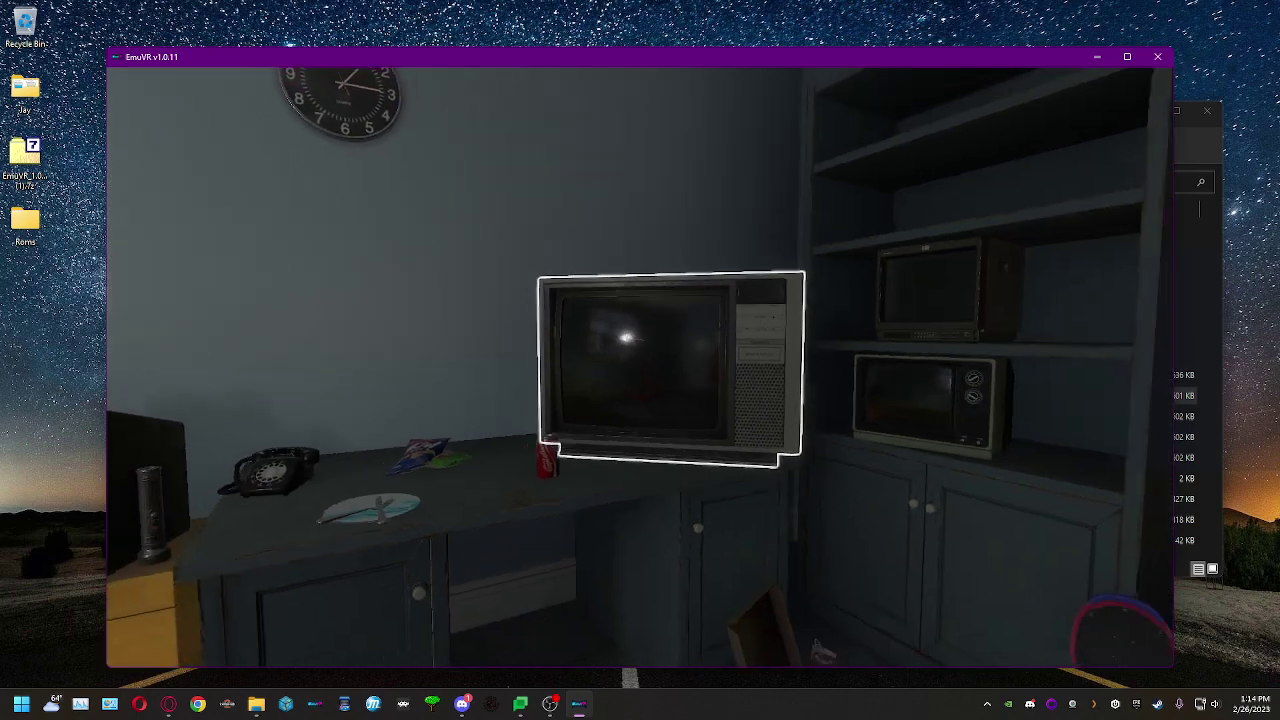
Bring up the in-game settings menu and close EmuVR.
key("Escape")
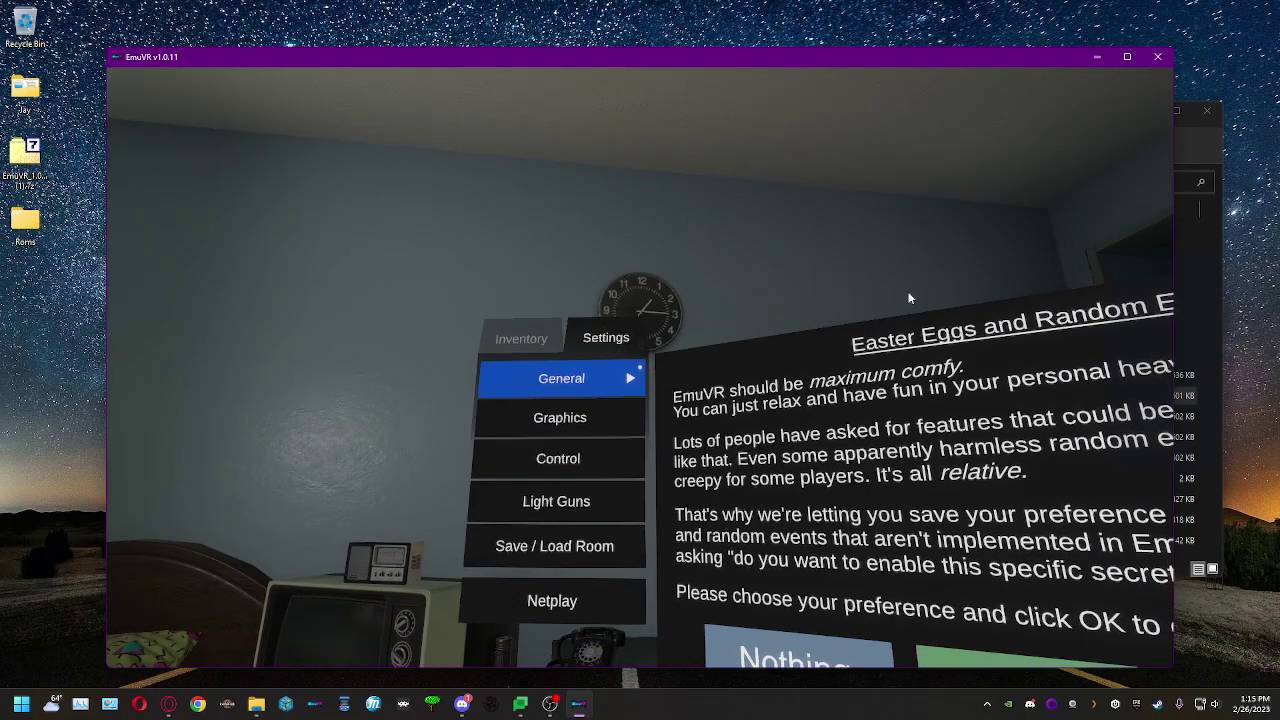
left_click(1166, 58)
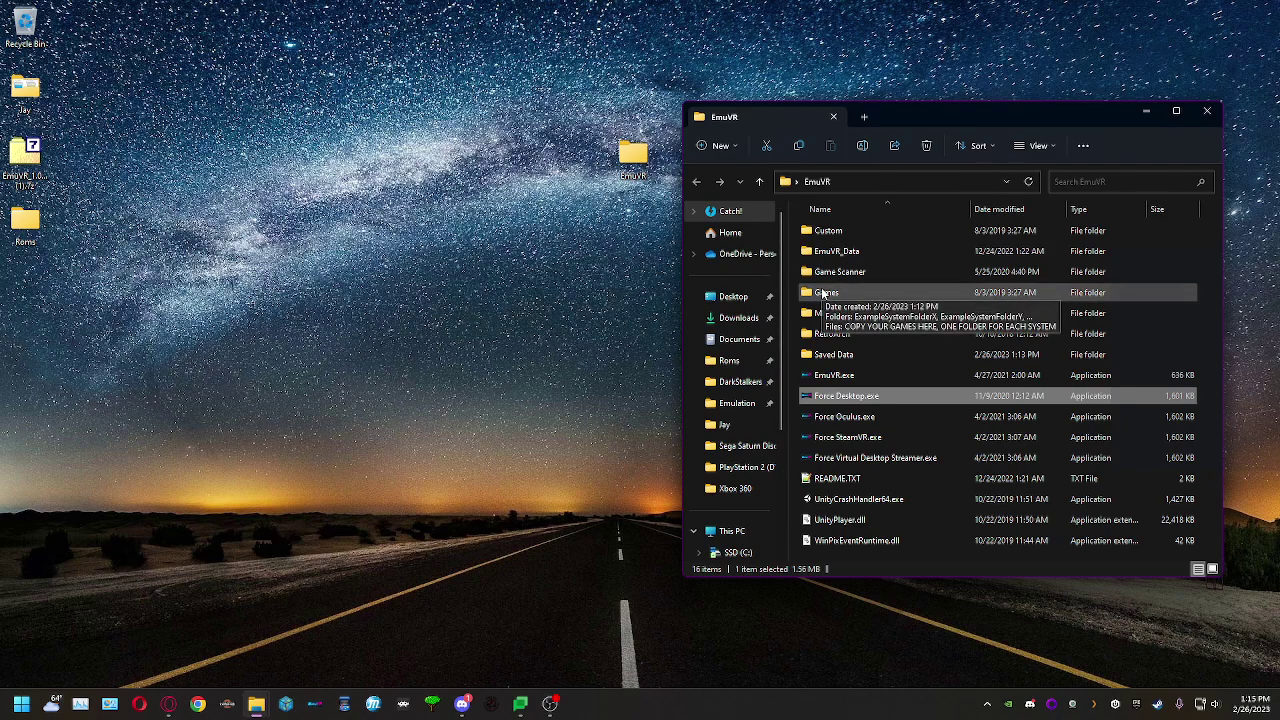
Open the Games folder inside EmuVR and create a new folder named NES.
double_click(823, 292)
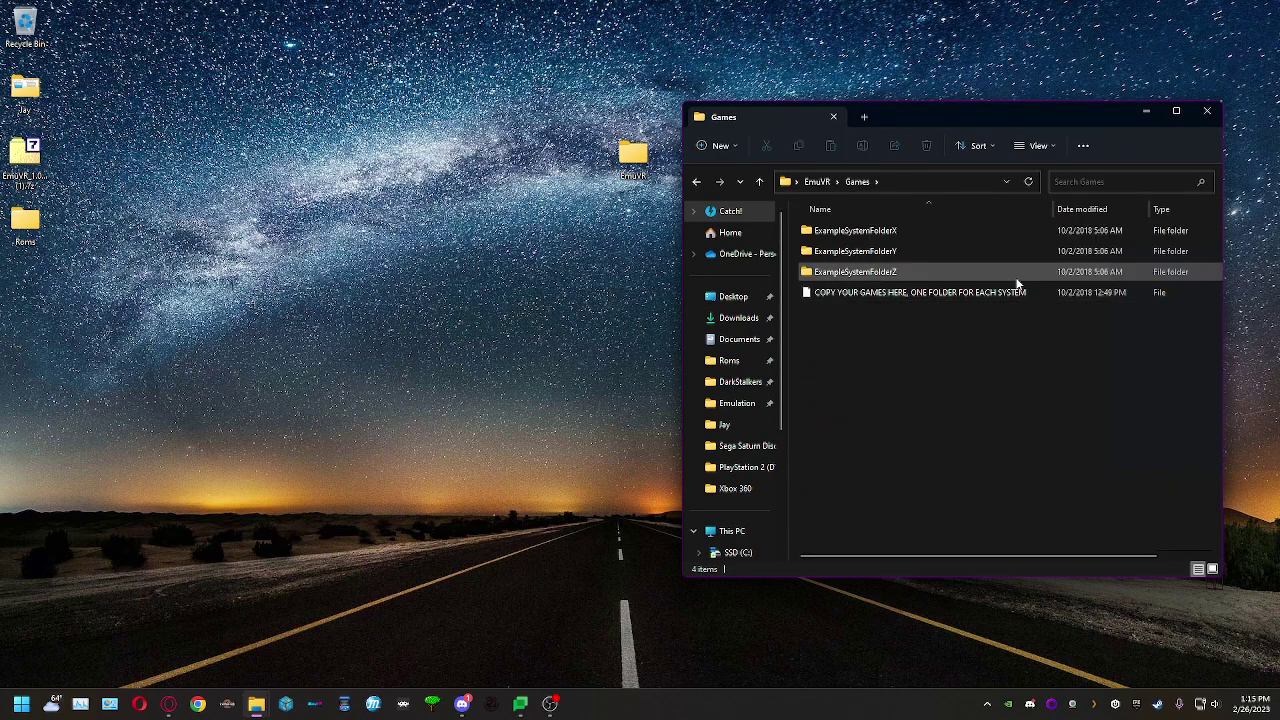
left_click(922, 293)
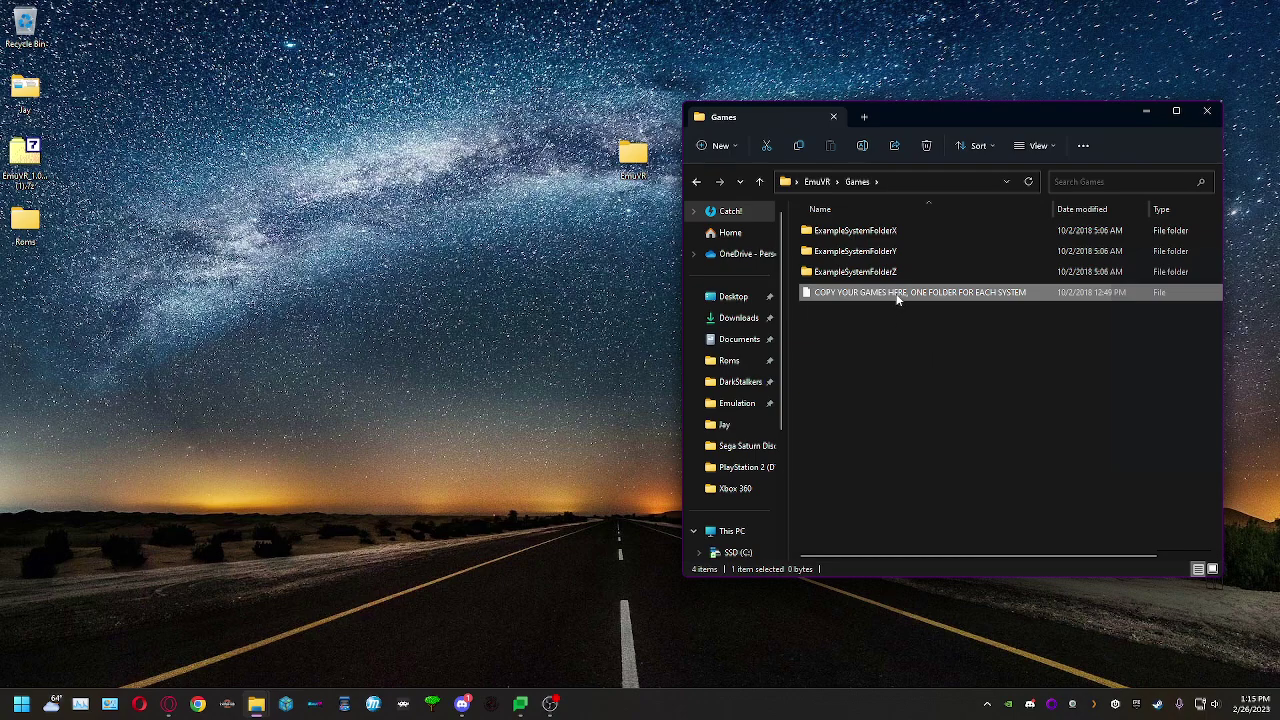
right_click(896, 410)
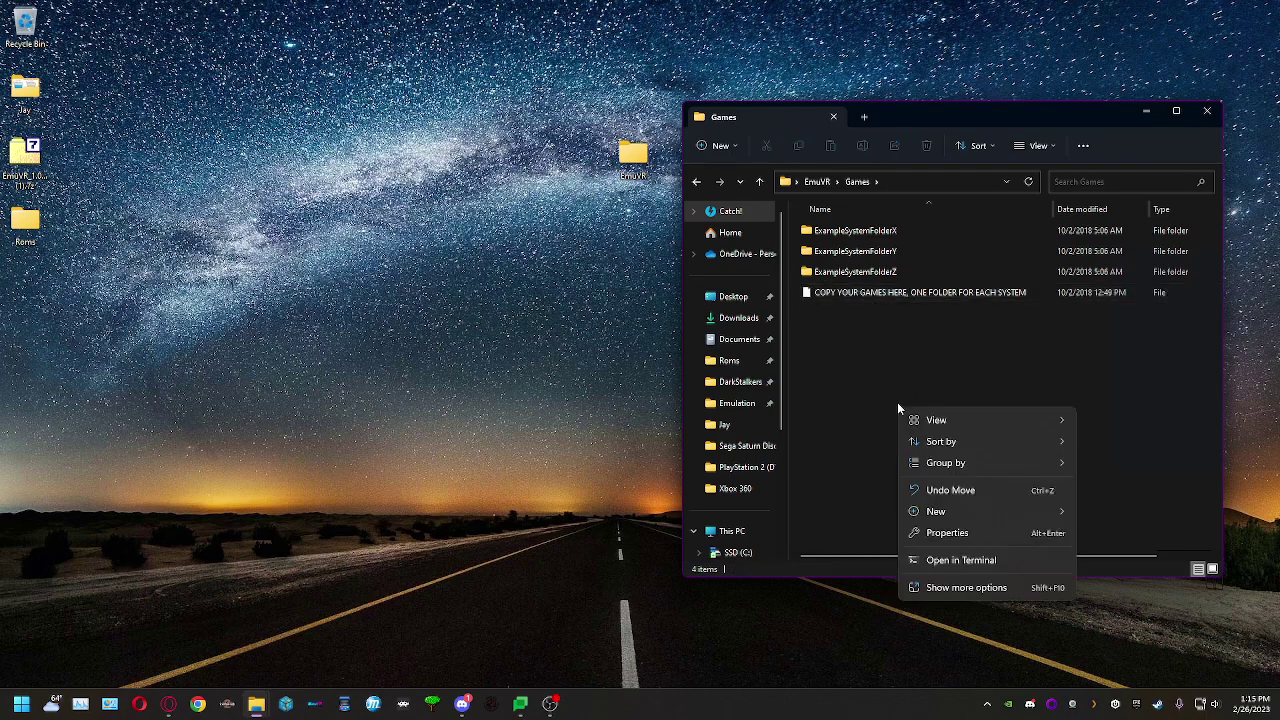
mouse_move(955, 511)
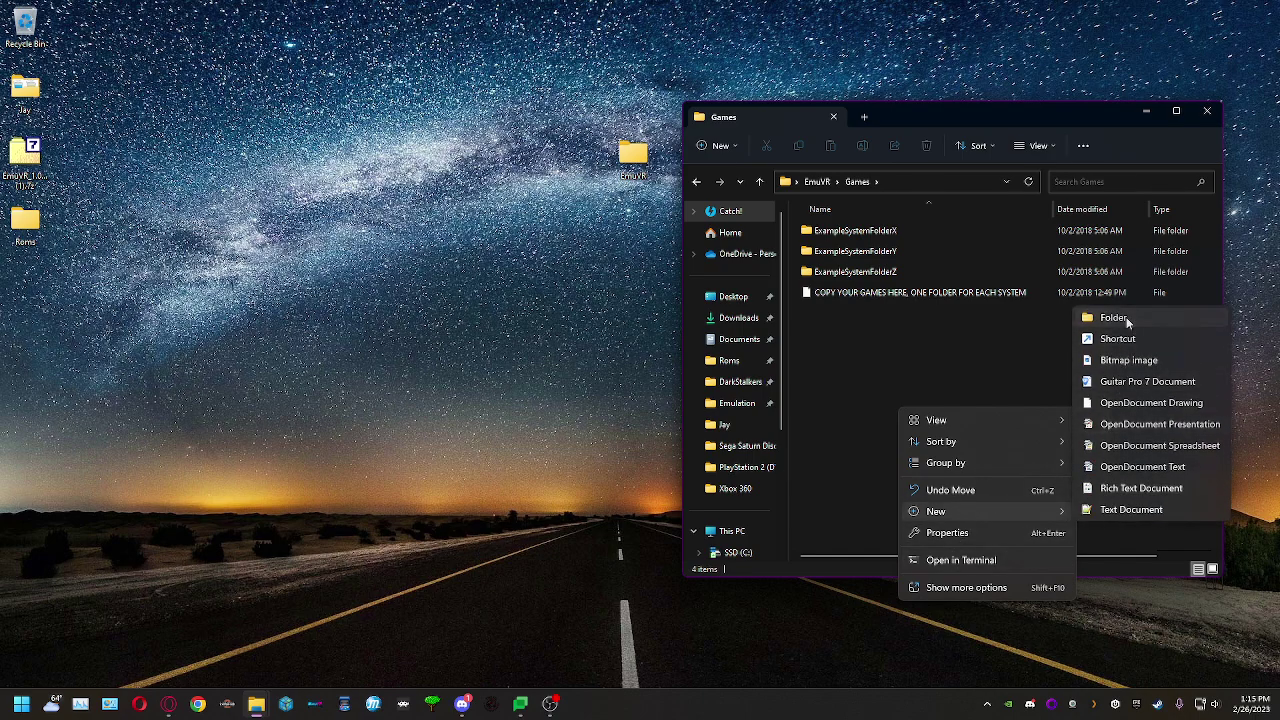
left_click(1113, 317)
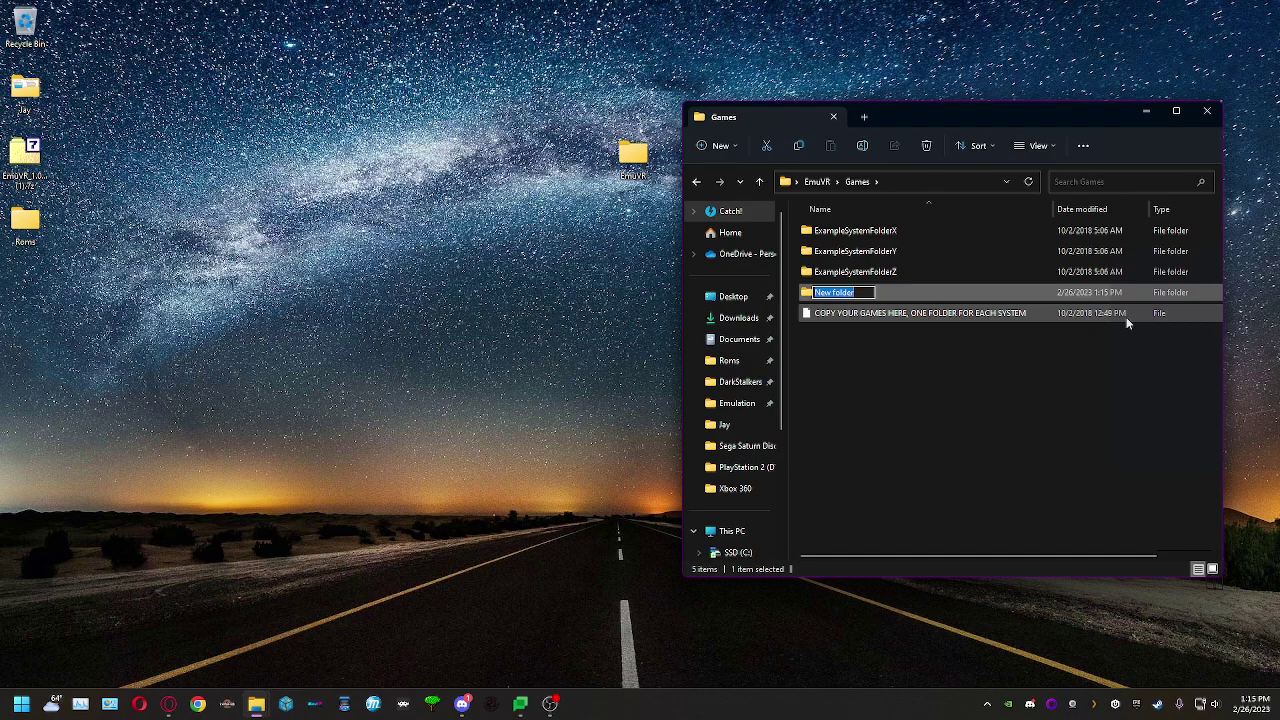
type("NES")
key("Return")
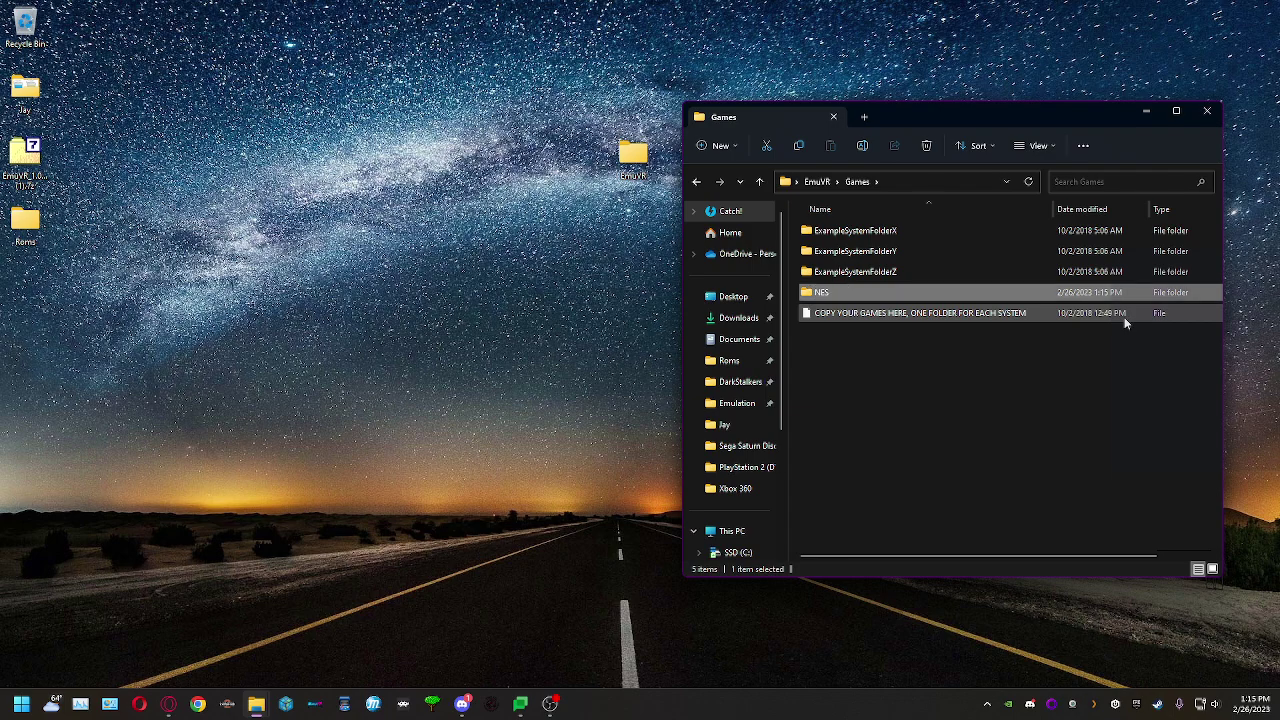
Open the desktop's Roms folder in its own window beside the Games window and go into its NES subfolder.
double_click(37, 224)
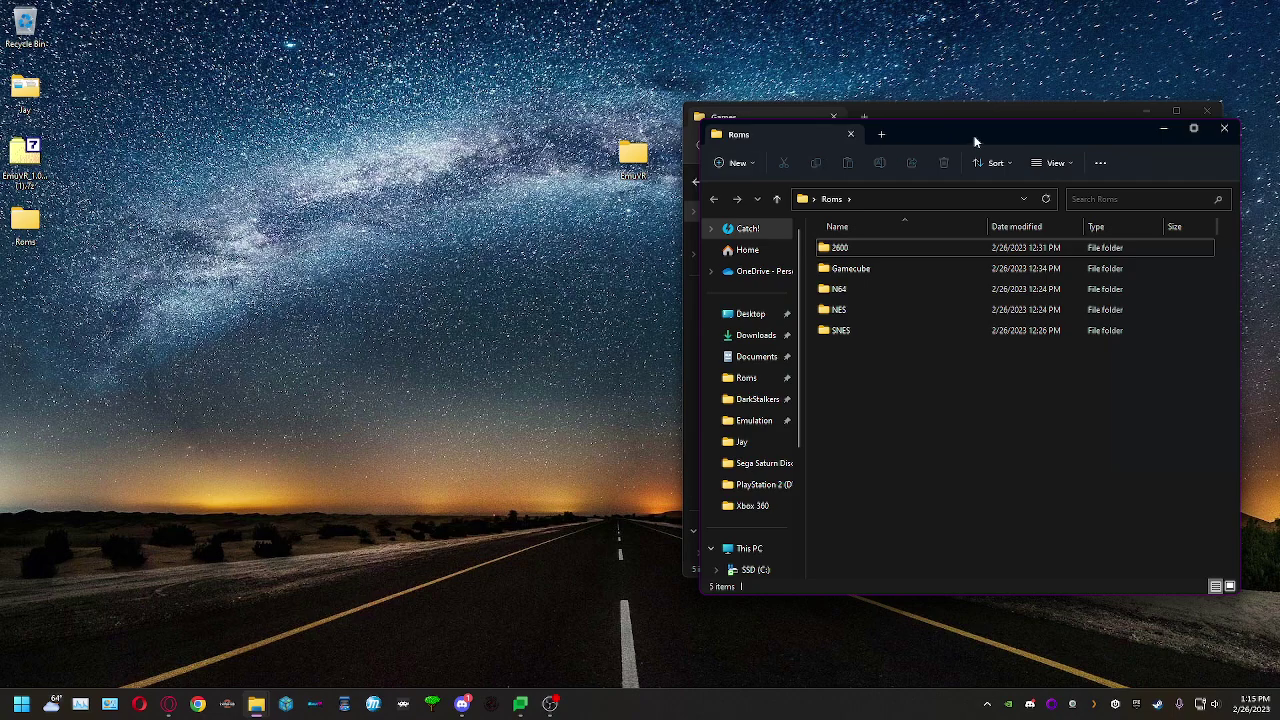
left_click_drag(975, 141, 388, 114)
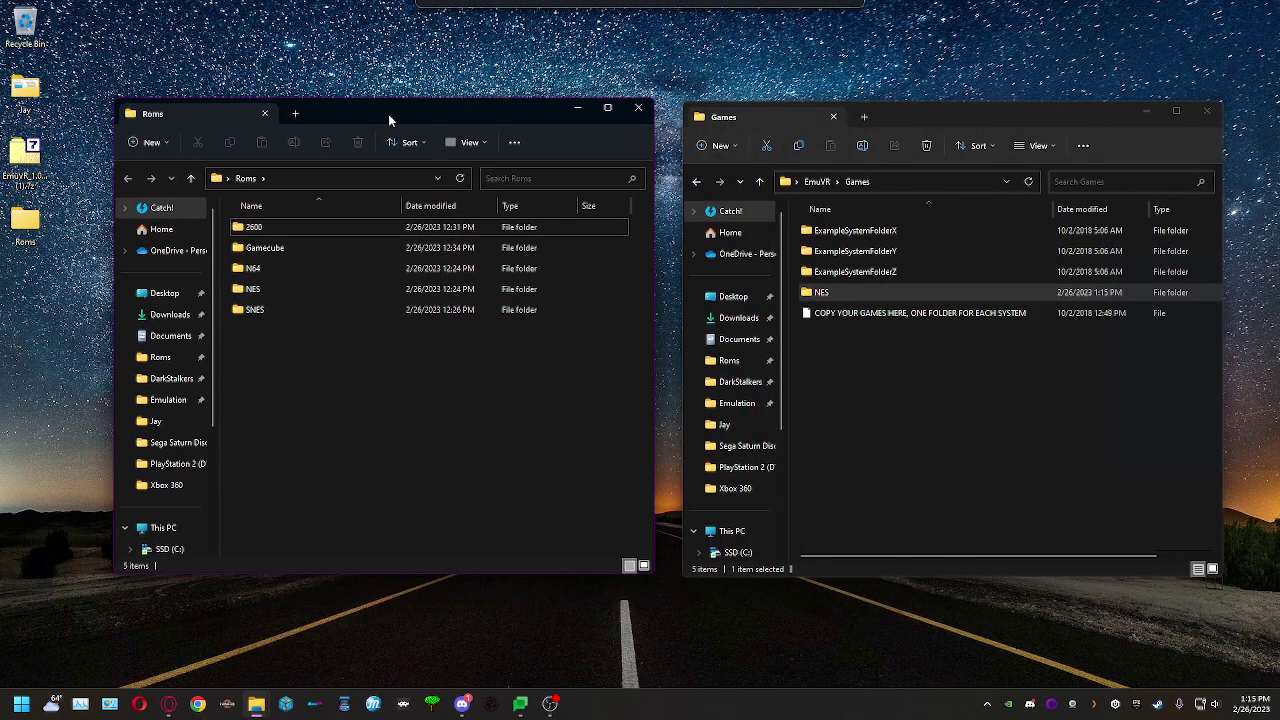
double_click(268, 288)
Extract Contra (USA).nes from its zip archive into EmuVR's Games\NES folder and close the archive.
left_click(288, 229)
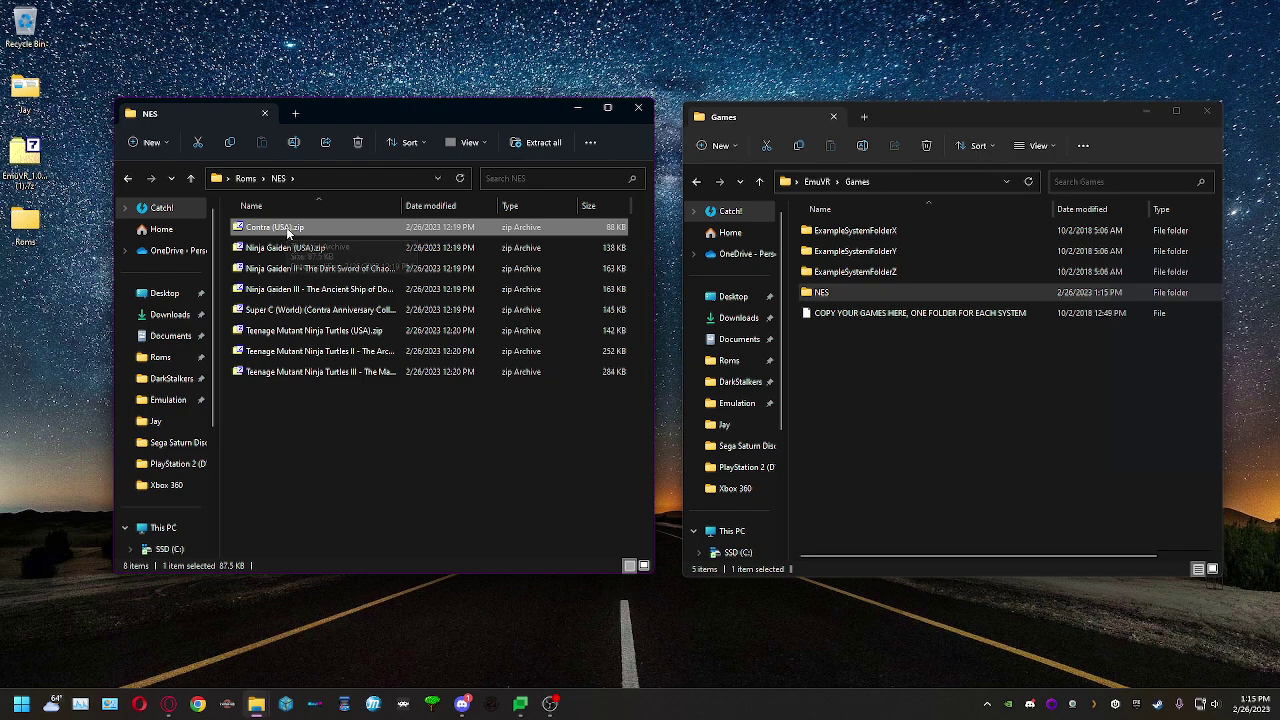
double_click(287, 230)
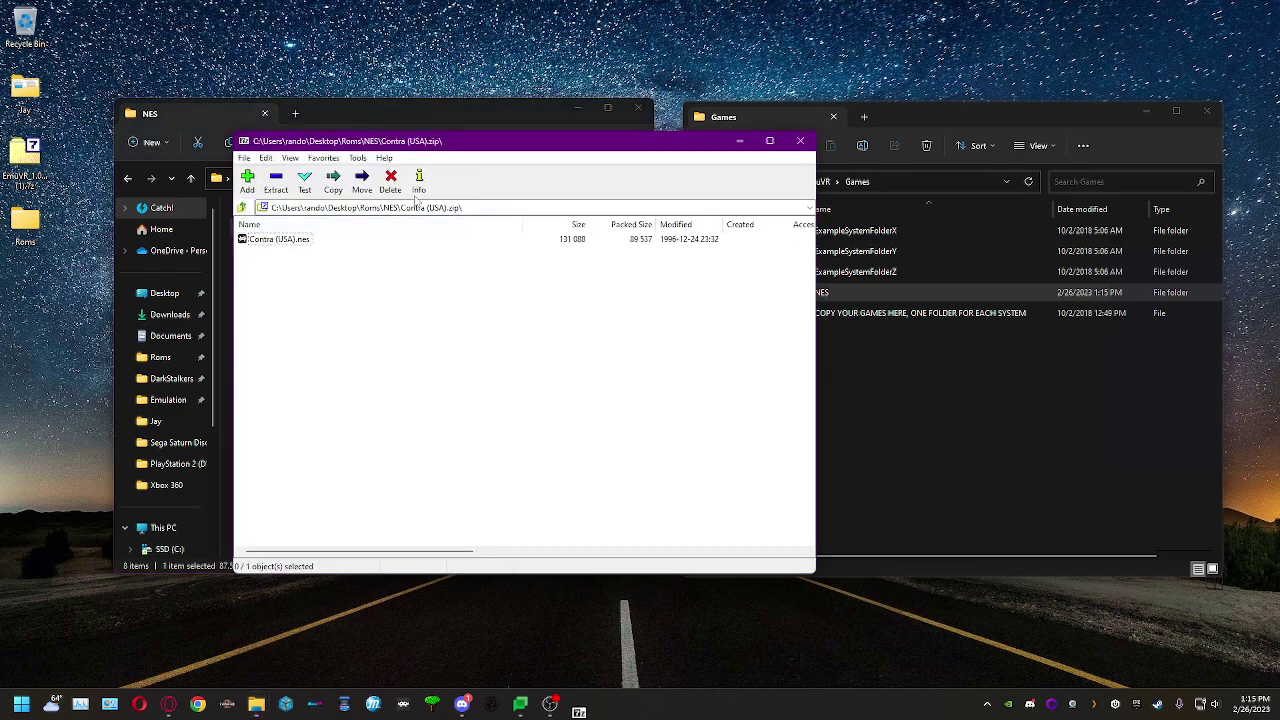
double_click(866, 293)
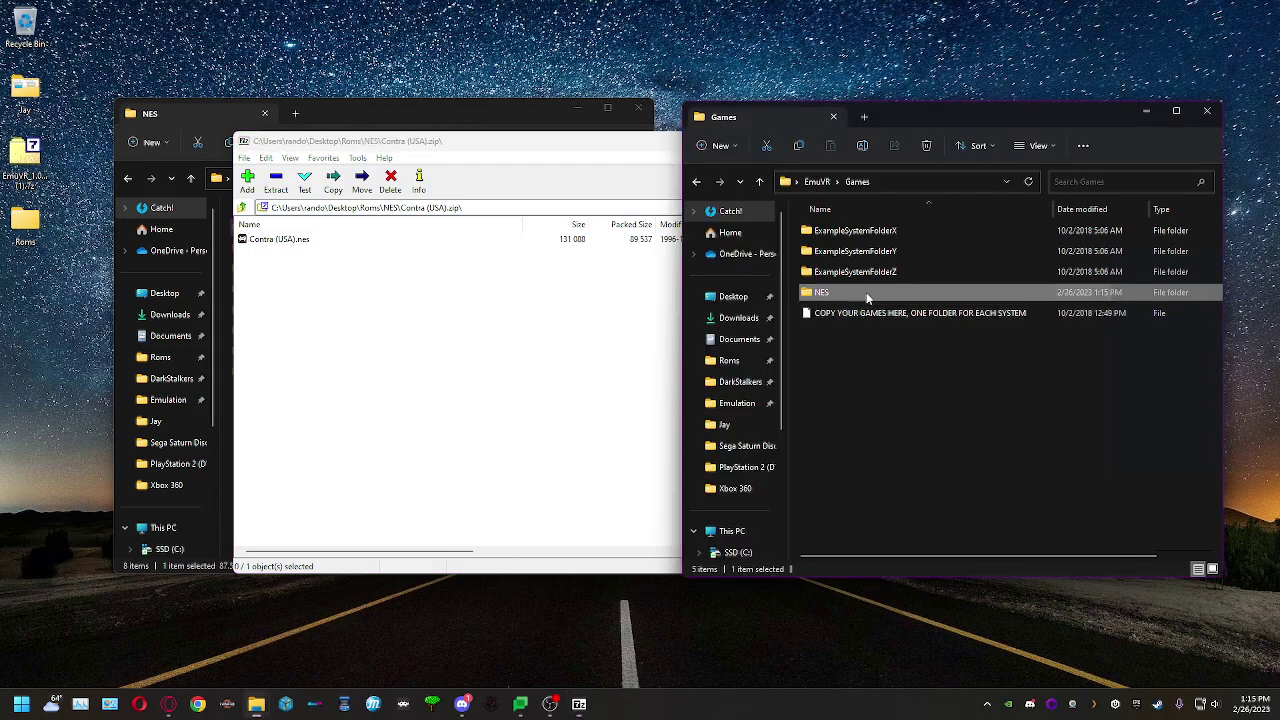
left_click_drag(277, 241, 954, 329)
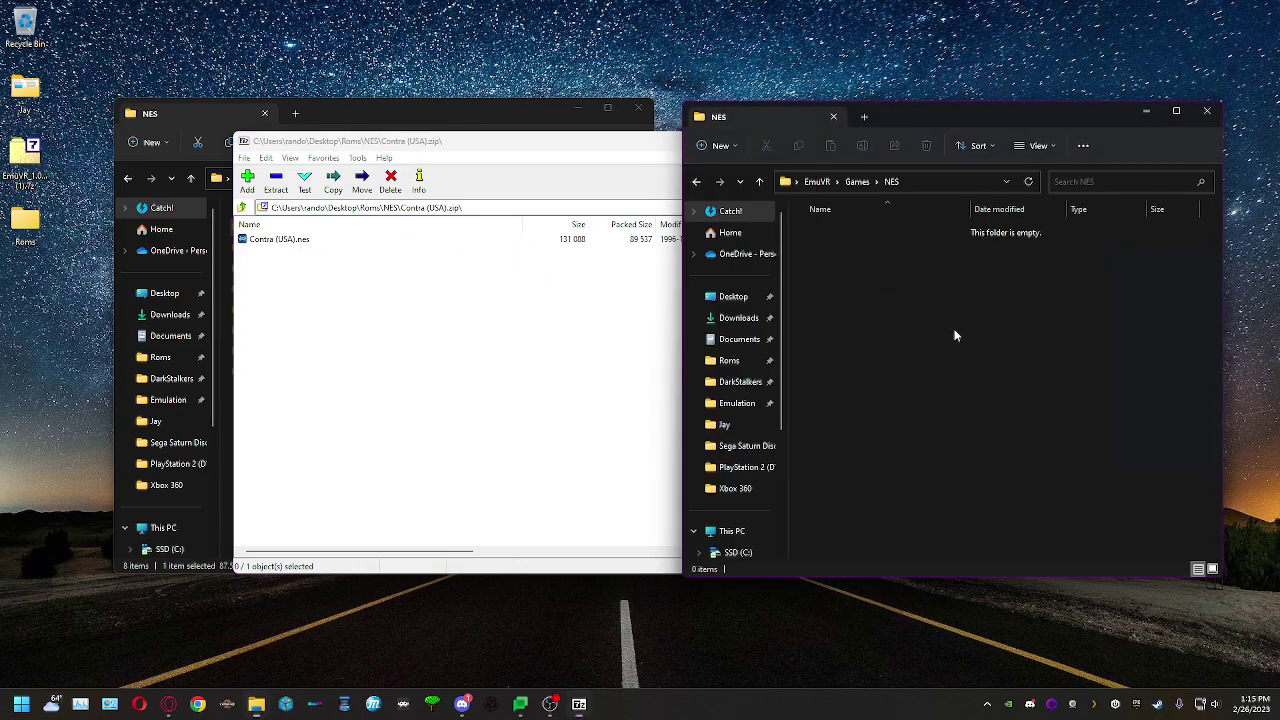
left_click(581, 157)
left_click(800, 140)
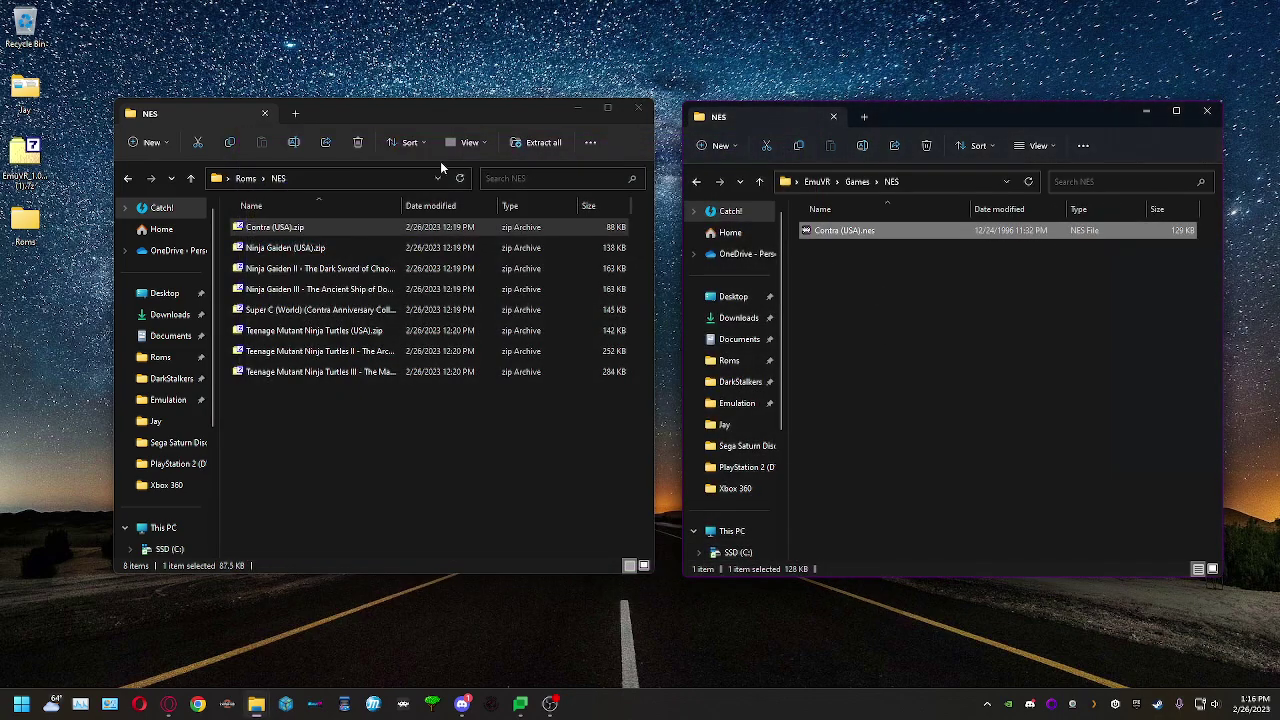
Extract Teenage Mutant Ninja Turtles II - The Arcade Game (USA).nes into EmuVR's NES folder, and close the archive and the ROM source window.
left_click(244, 179)
mouse_move(244, 179)
left_mouse_down()
mouse_move(265, 251)
mouse_move(241, 179)
left_mouse_up()
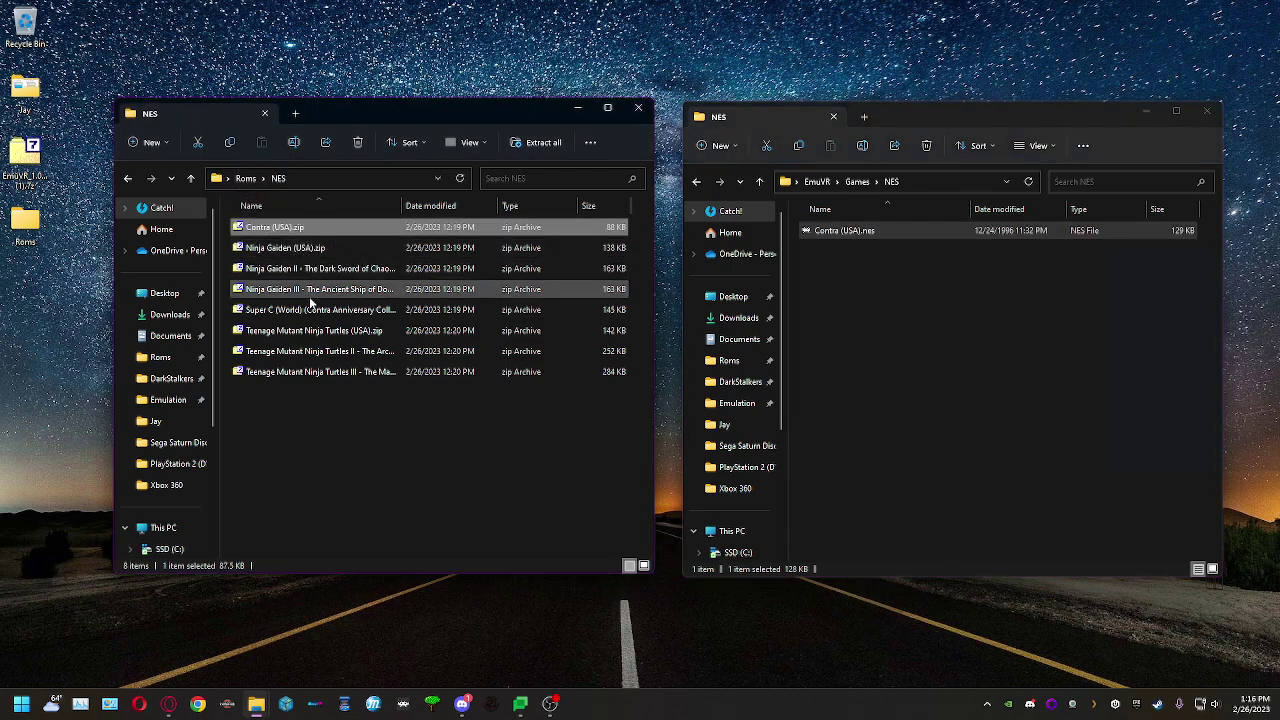
double_click(326, 352)
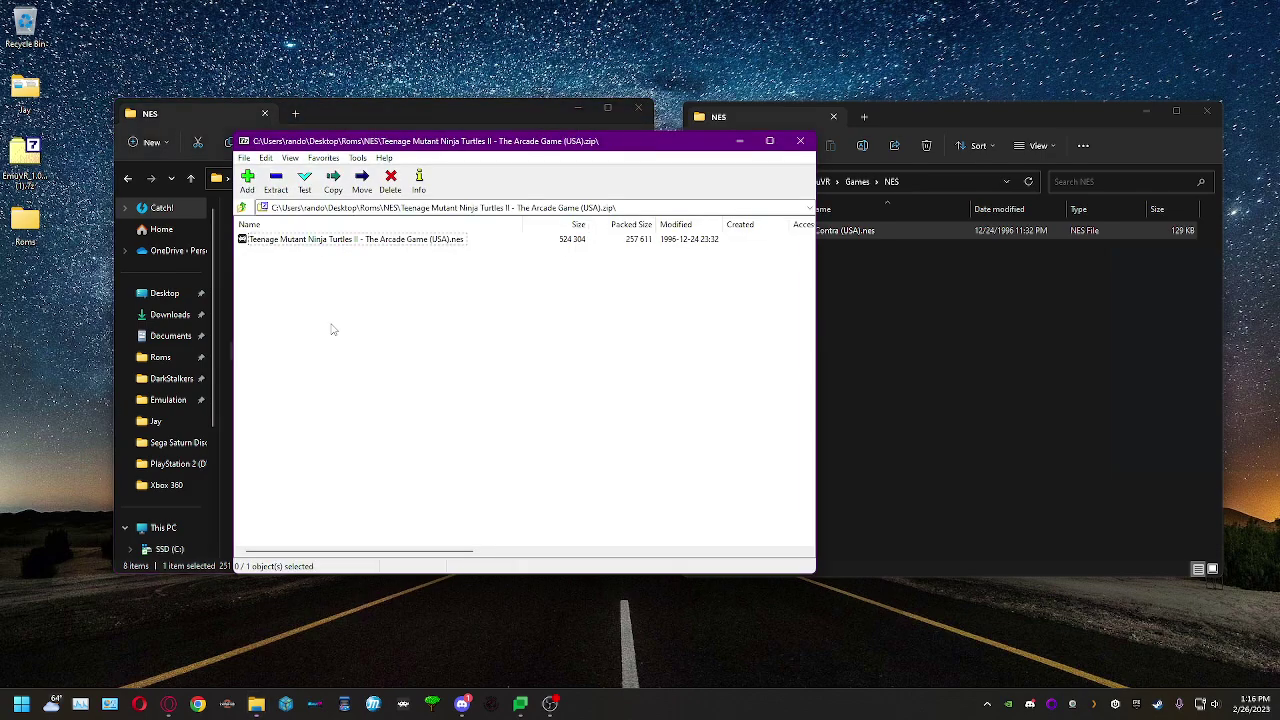
left_click_drag(845, 350, 908, 326)
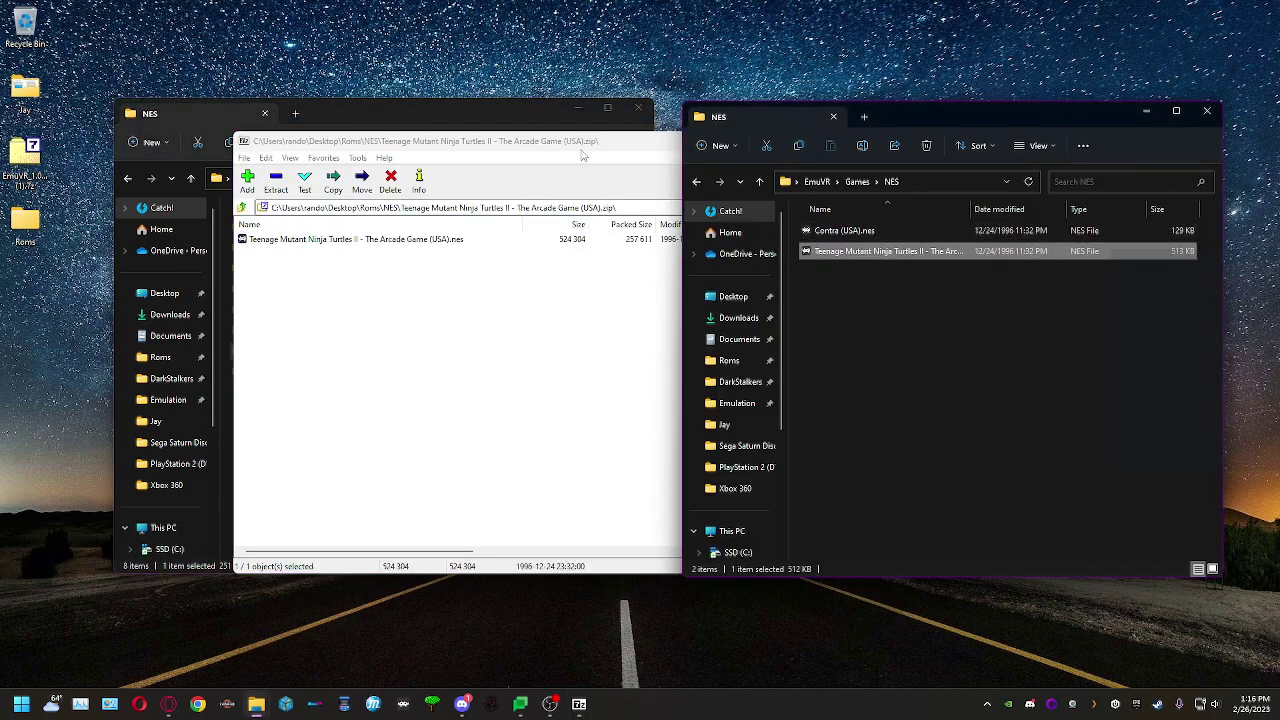
left_click(800, 144)
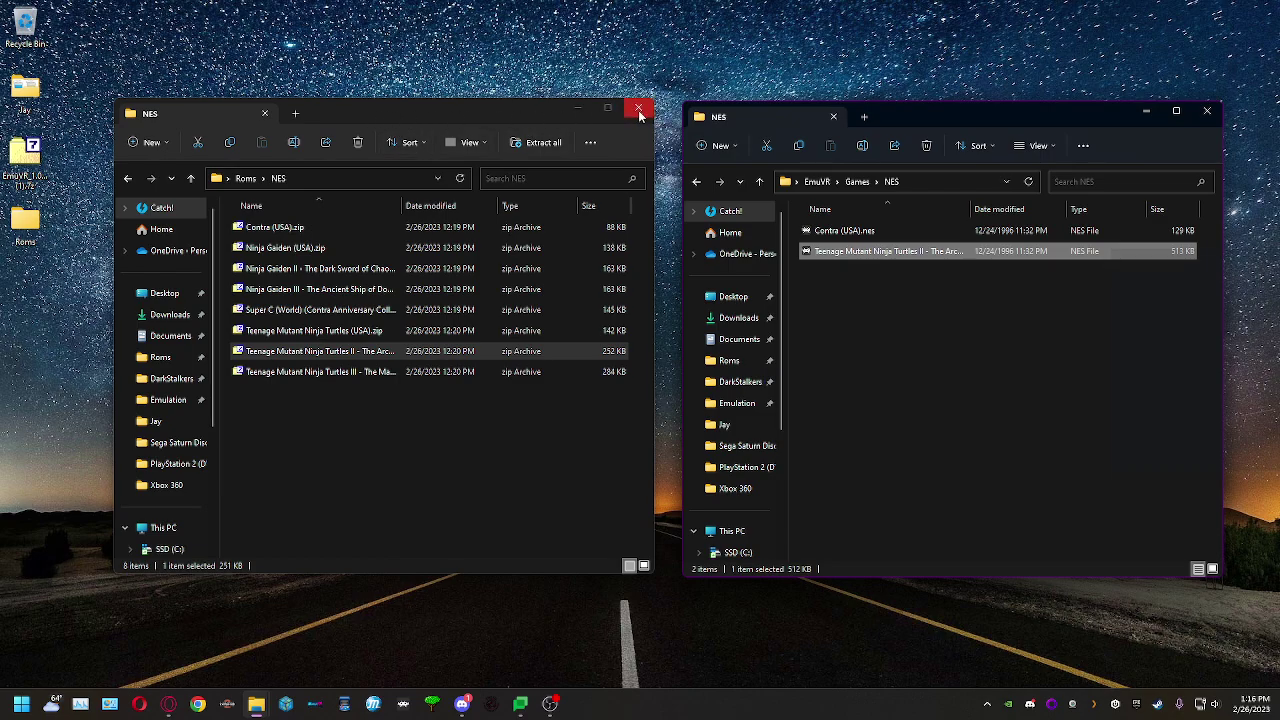
left_click(639, 109)
Return to the main EmuVR folder, open its Game Scanner folder, and launch Game Scanner.exe.
left_click(857, 181)
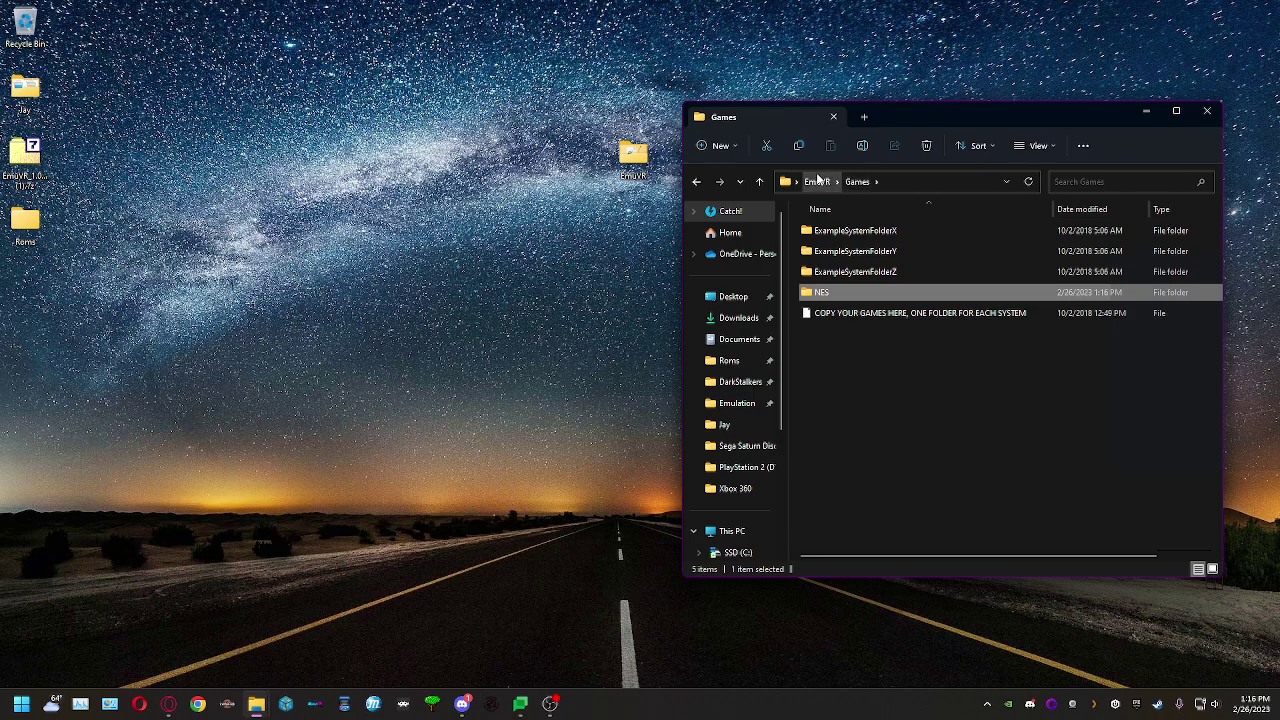
left_click(817, 179)
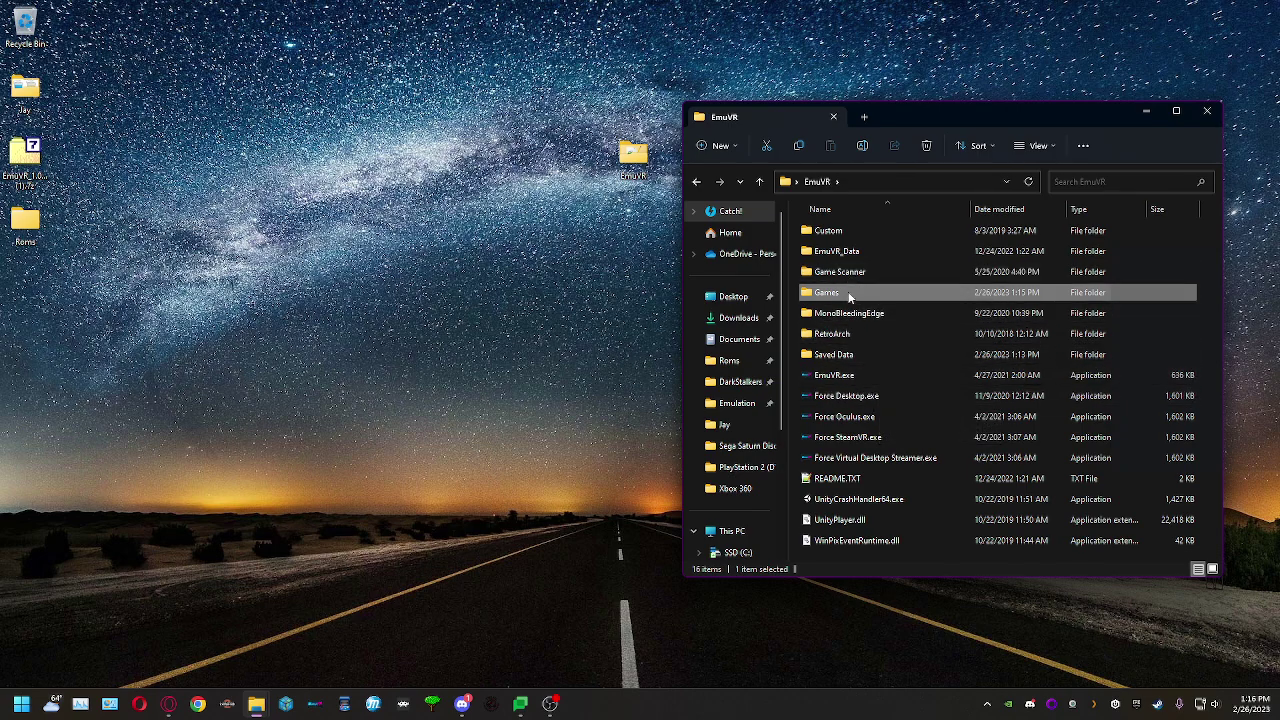
left_click(846, 276)
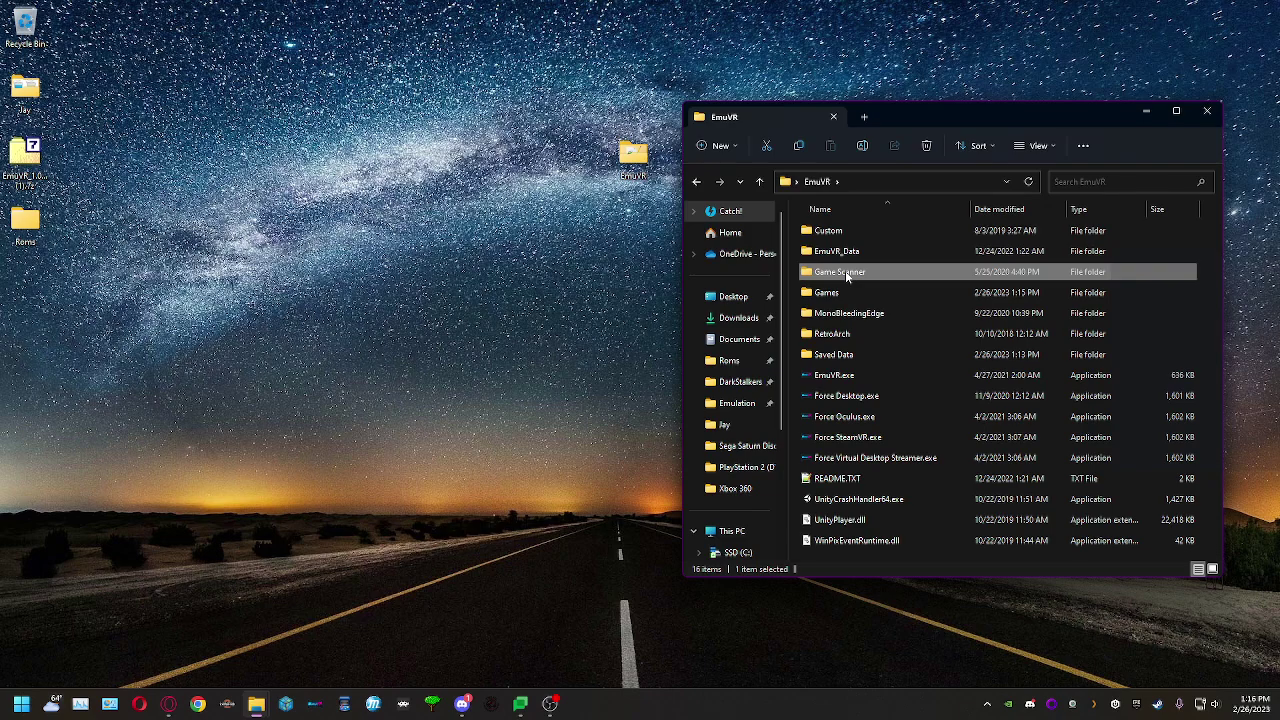
double_click(846, 276)
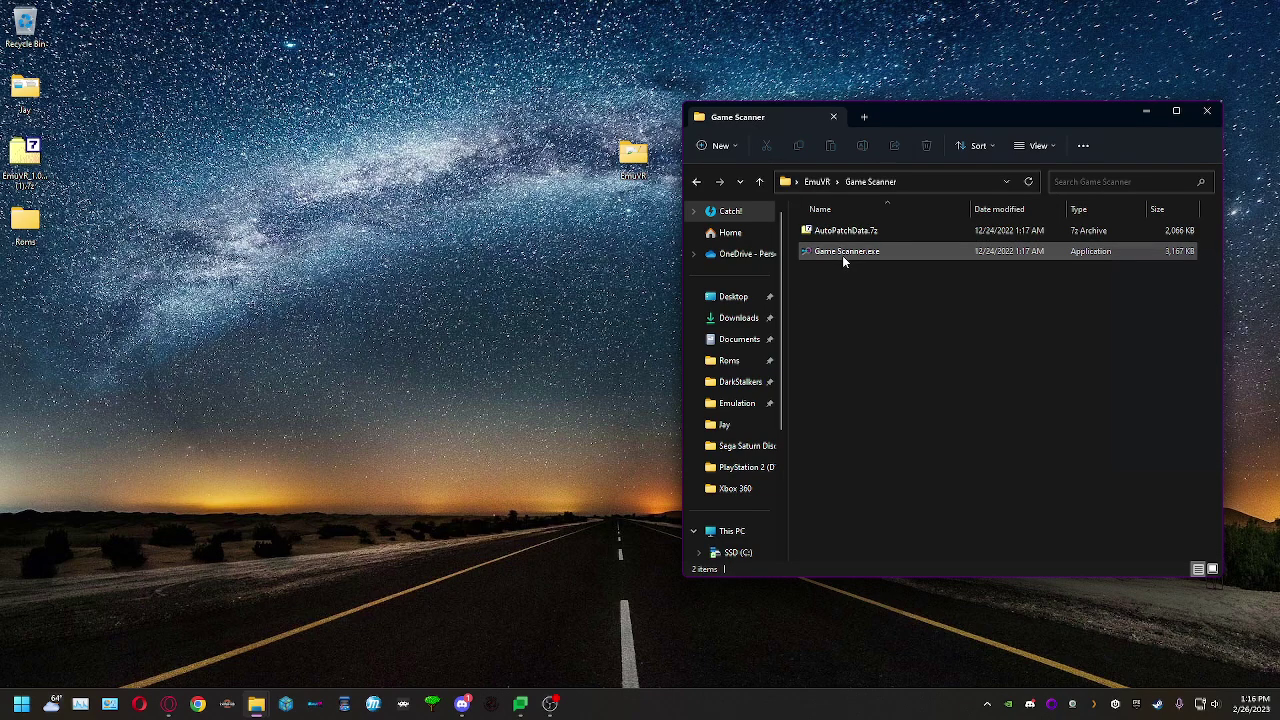
double_click(842, 255)
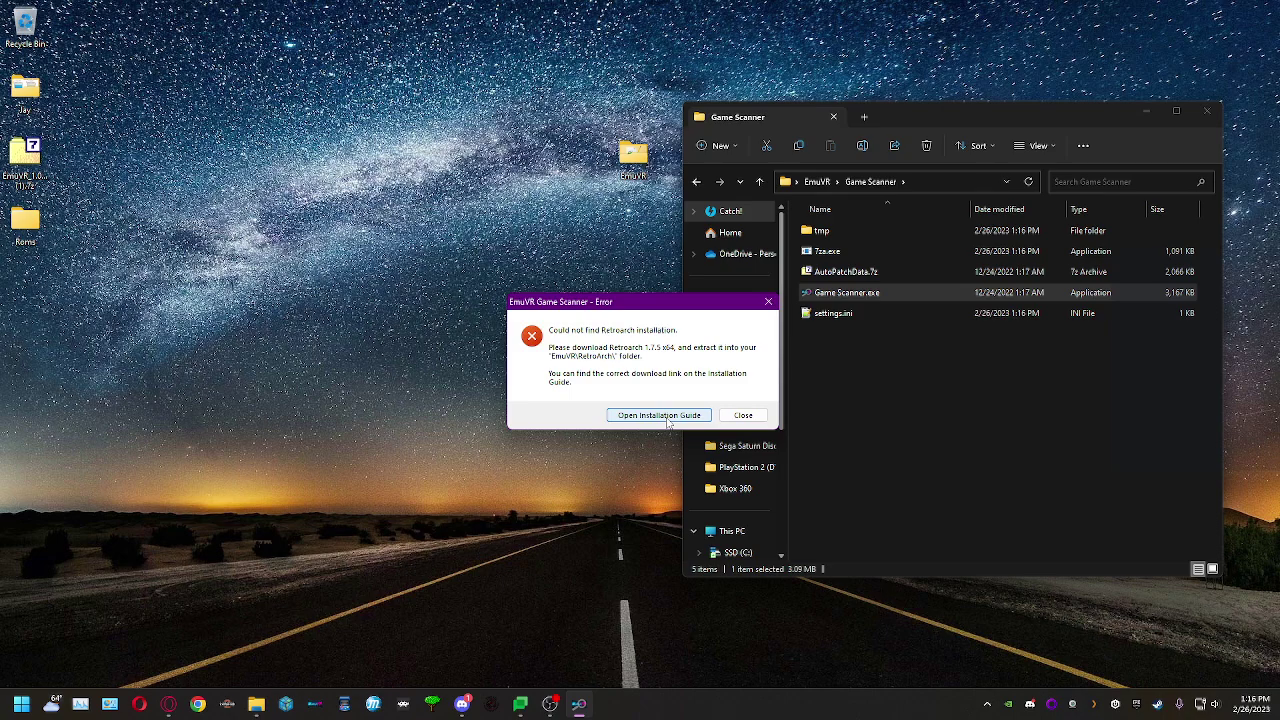
Open EmuVR's Installation Guide from the Game Scanner error and download RetroArch v1.7.5 from its Downloads section.
left_click(668, 420)
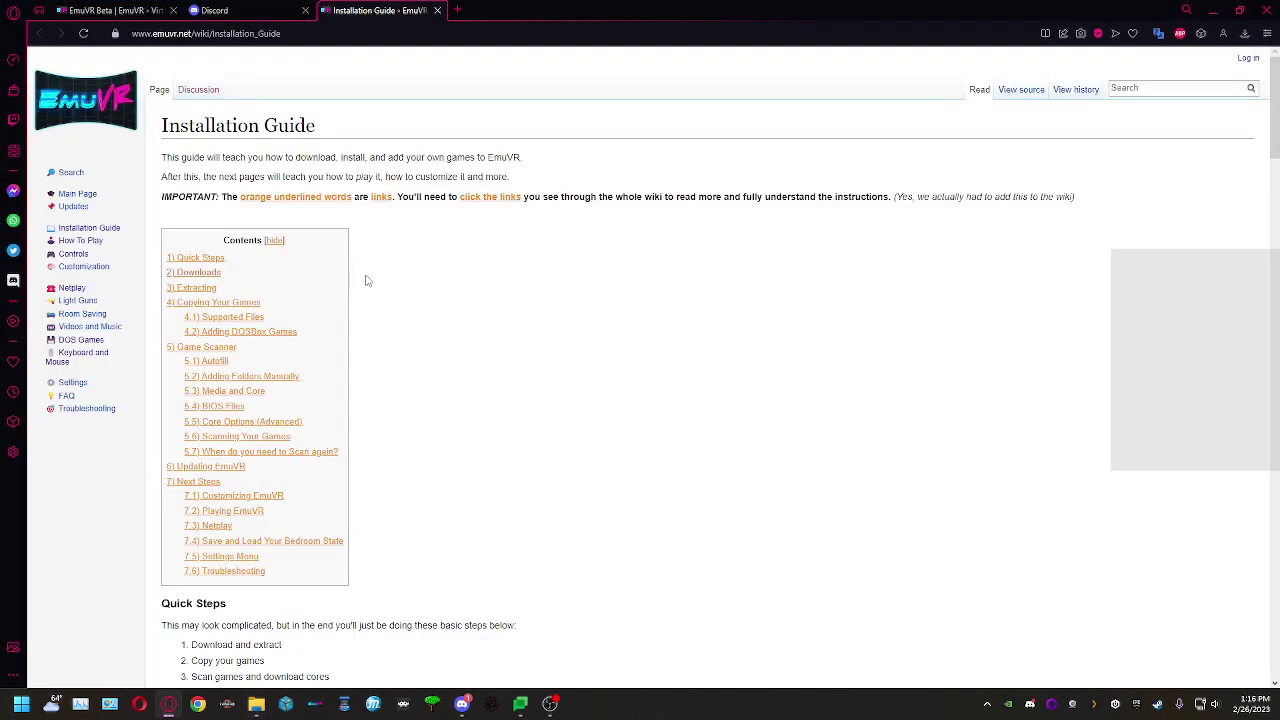
left_click(198, 274)
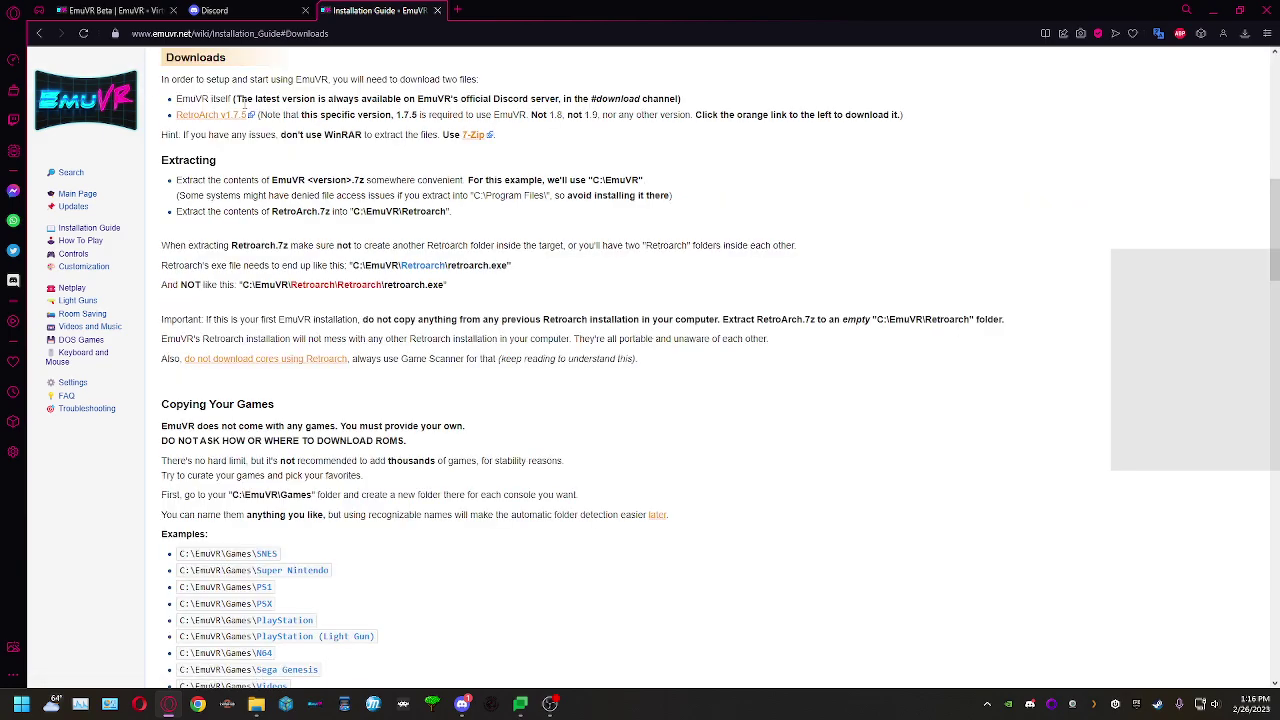
left_click_drag(164, 77, 354, 100)
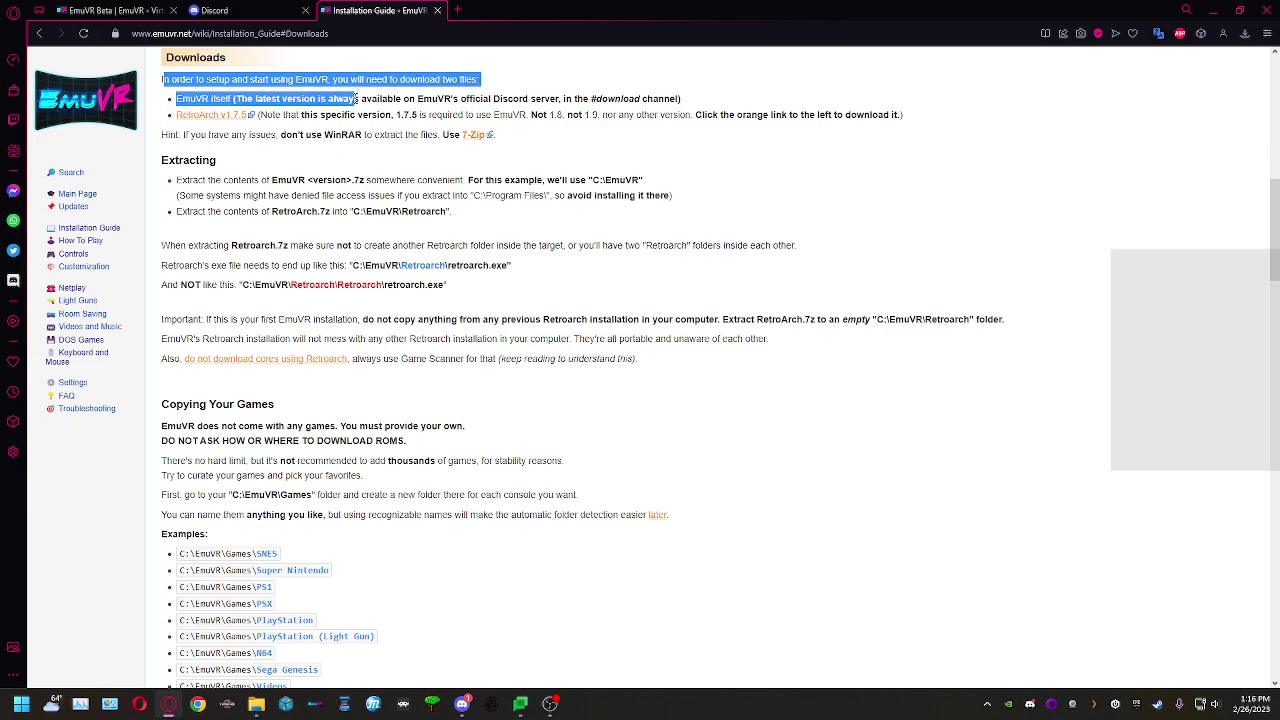
left_click(345, 103)
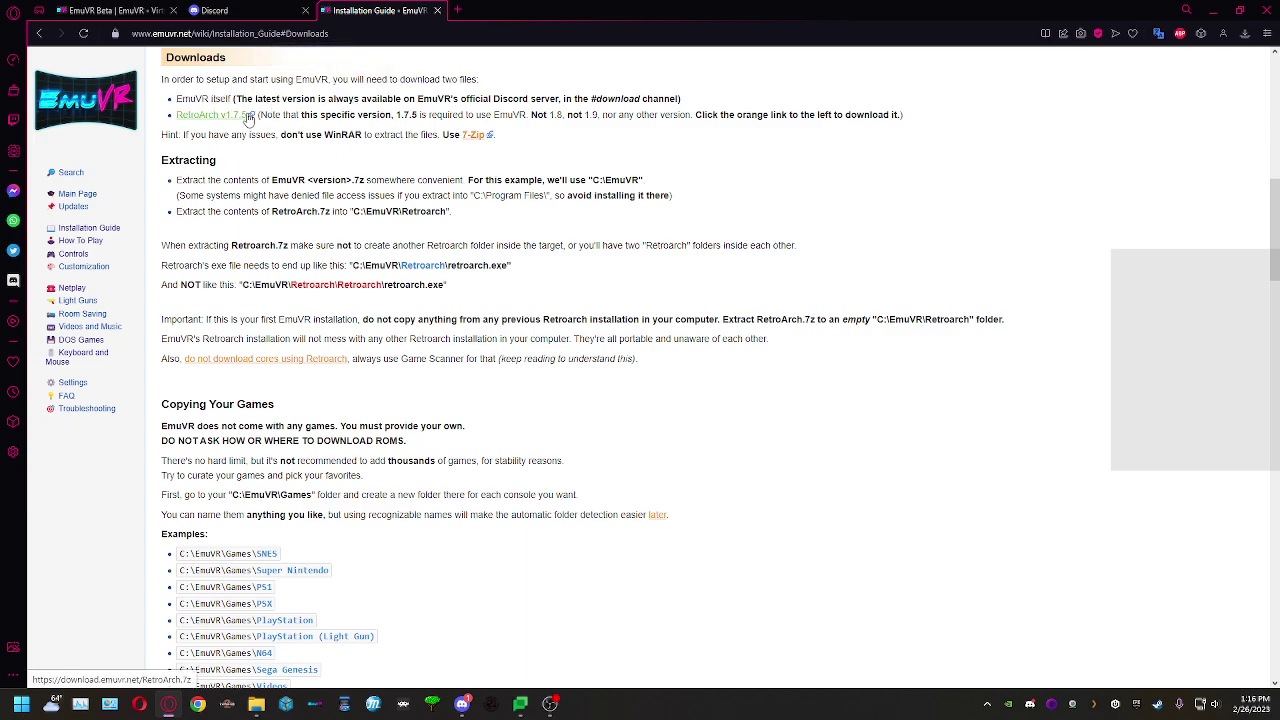
left_click(249, 119)
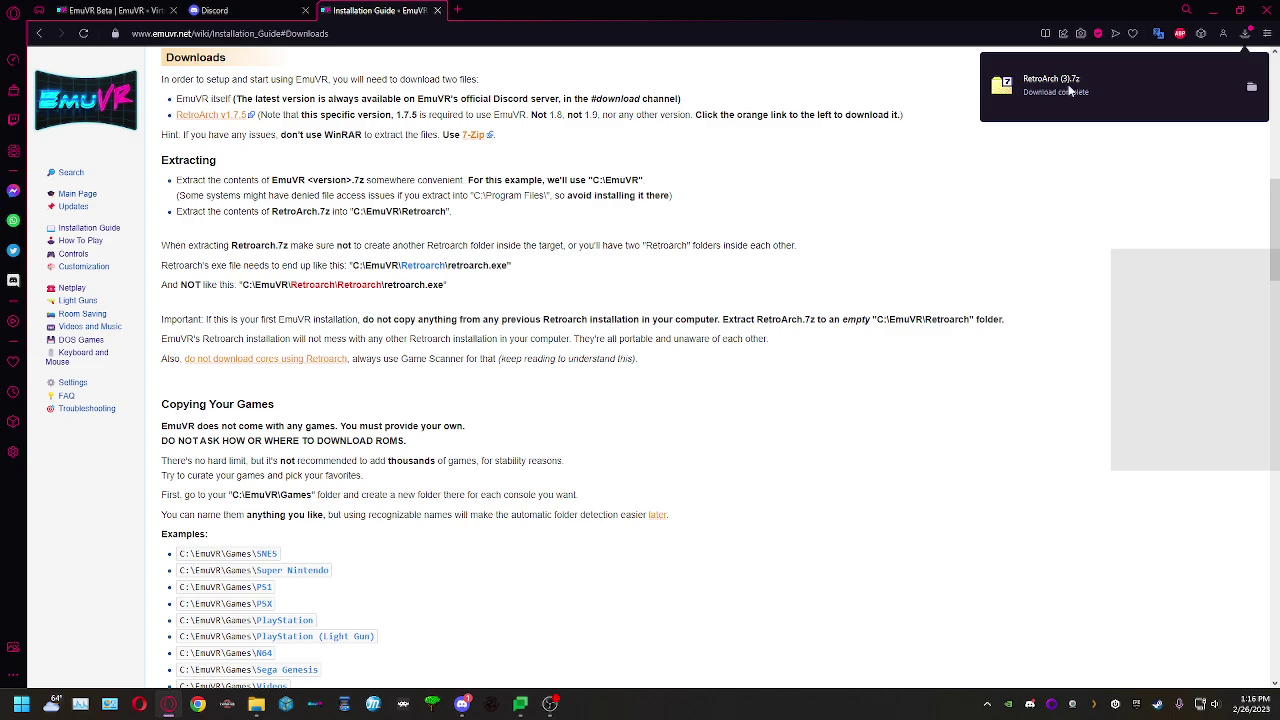
Open the downloaded RetroArch (3).7z archive, place it beside the file window, and go into EmuVR's RetroArch folder.
left_click(1069, 90)
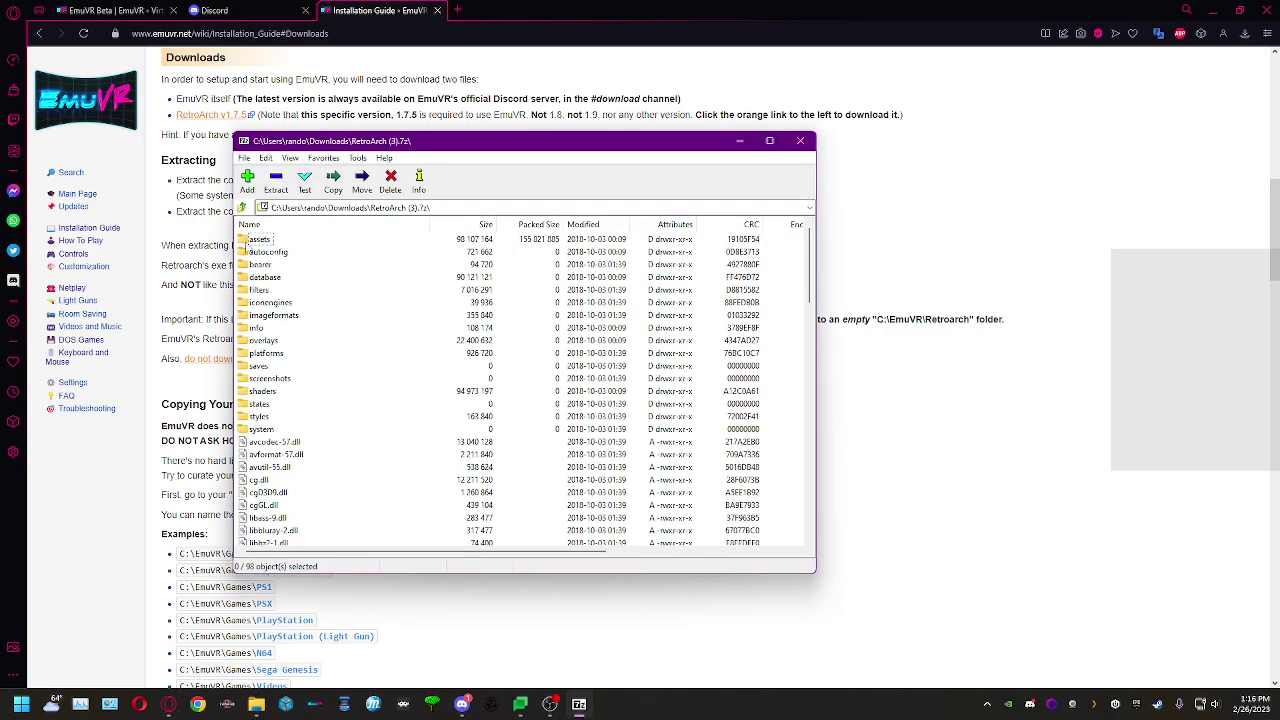
left_click(256, 241)
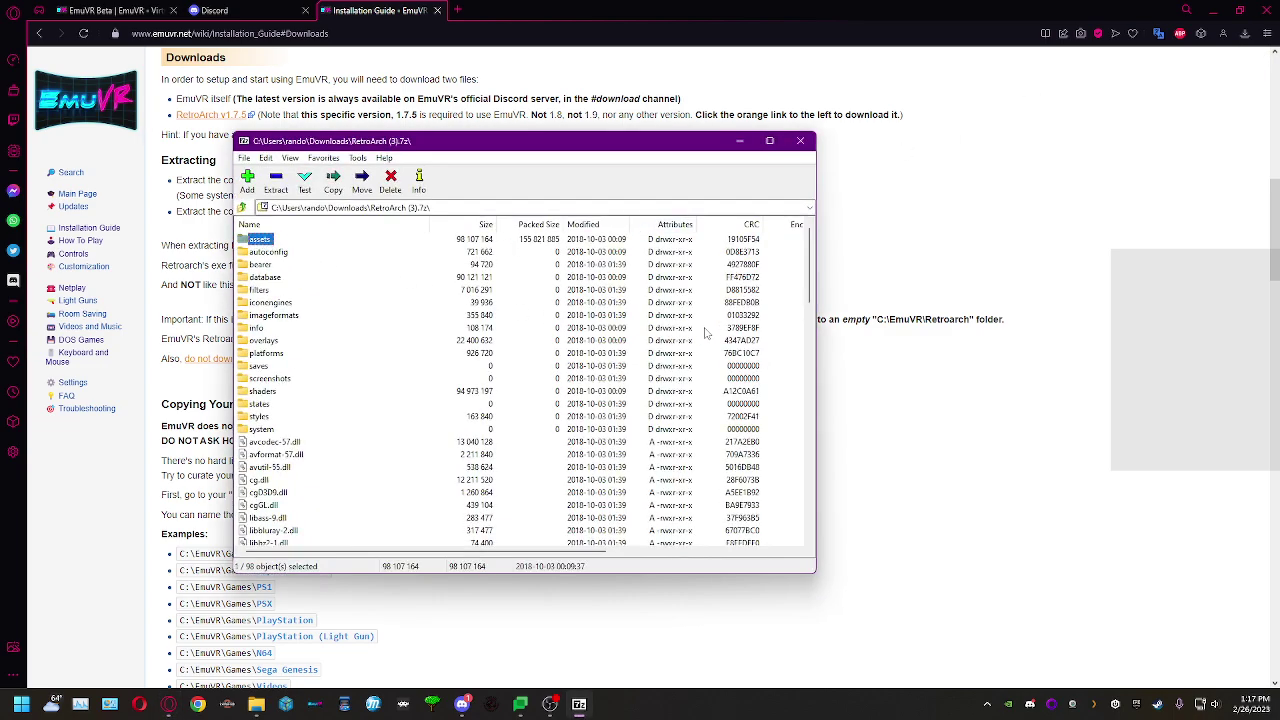
left_click(1212, 10)
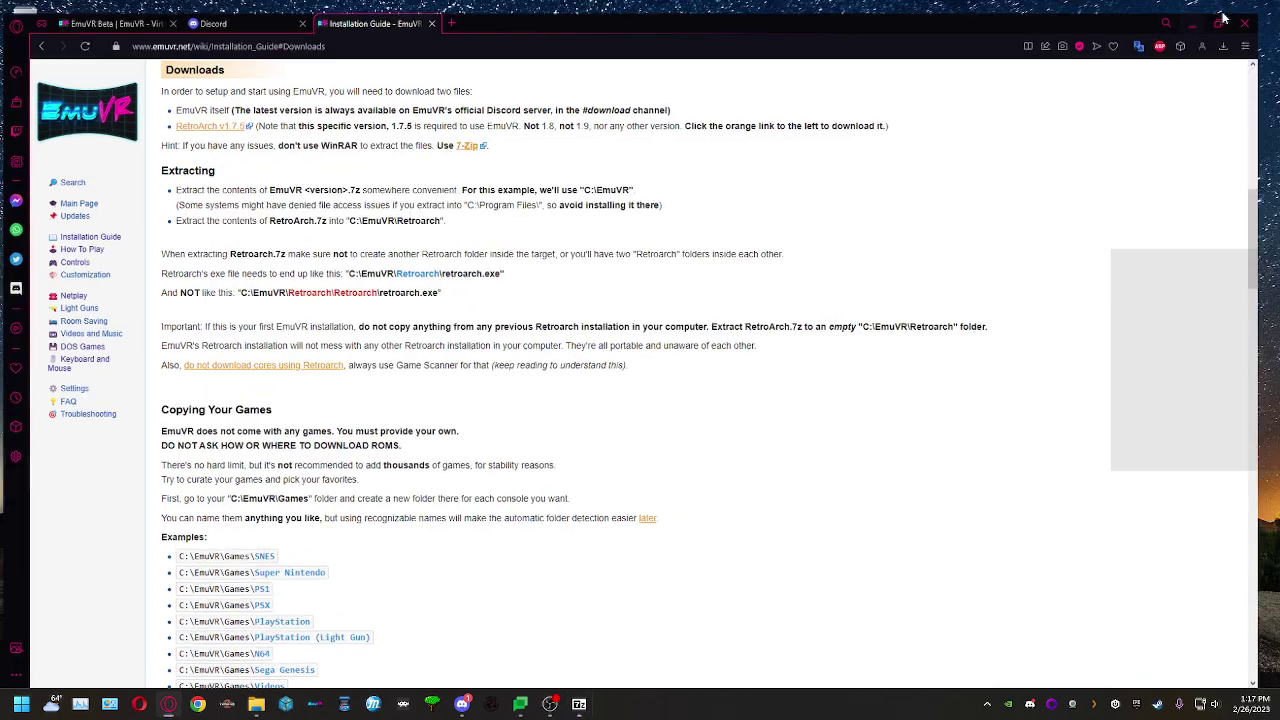
left_click_drag(506, 147, 388, 127)
left_click(810, 182)
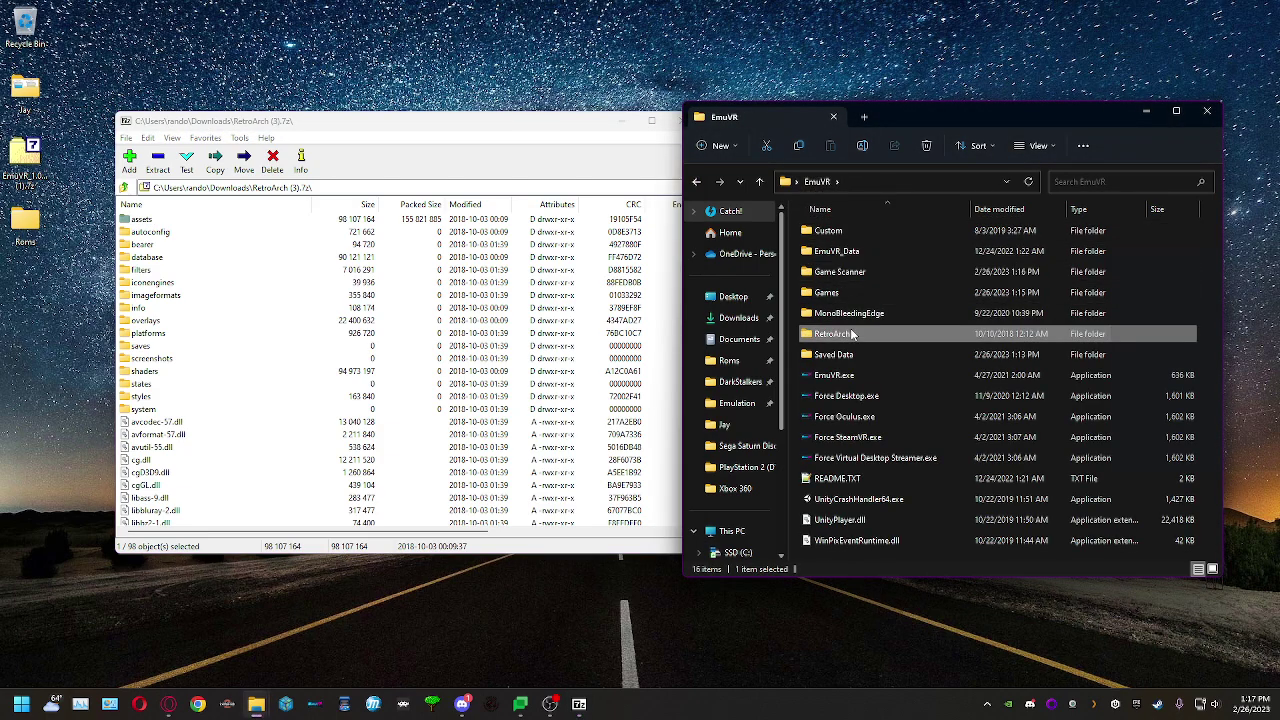
double_click(853, 334)
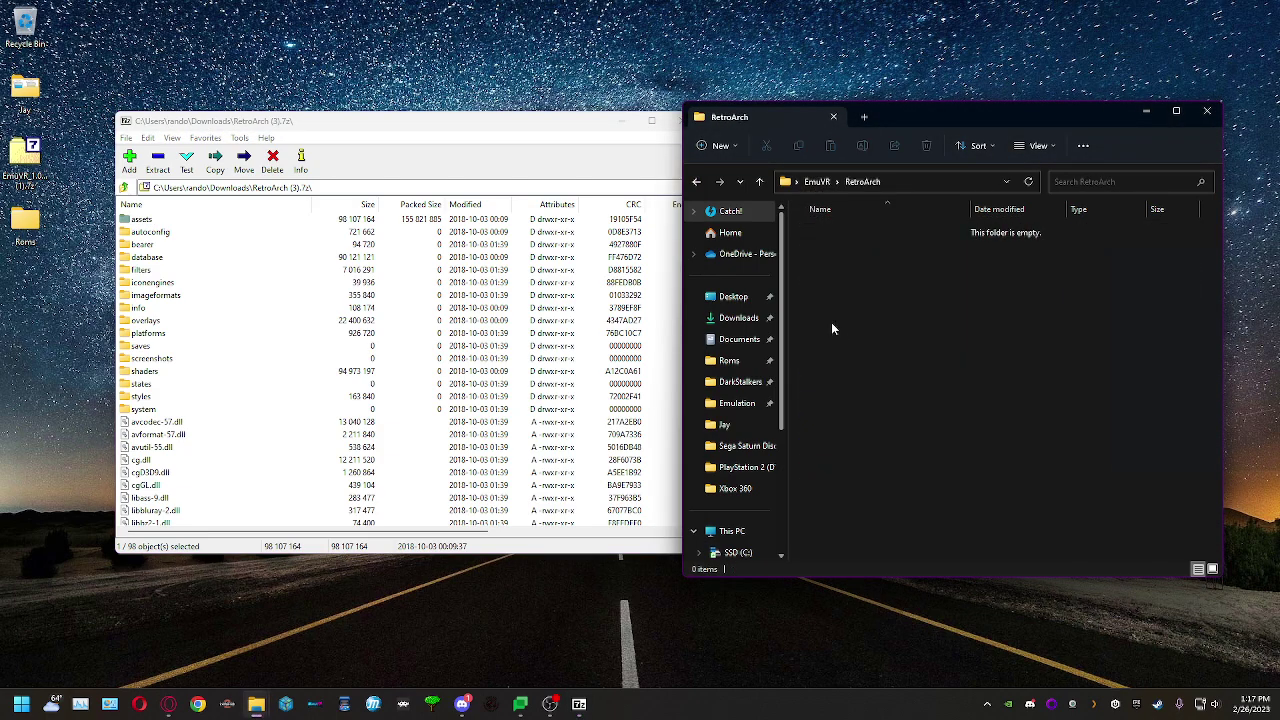
Review the Installation Guide's extraction instructions on where retroarch.exe must and must not end up, and return to the desktop windows.
left_click(168, 704)
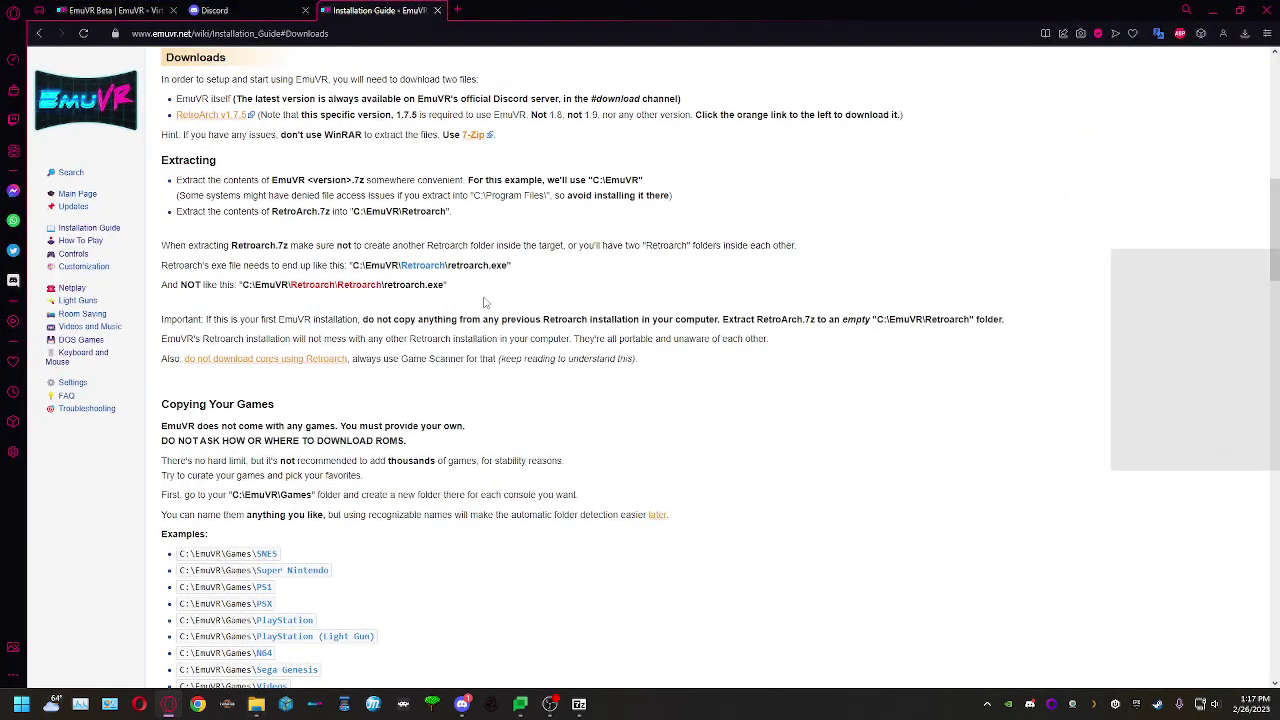
left_click_drag(494, 294, 162, 246)
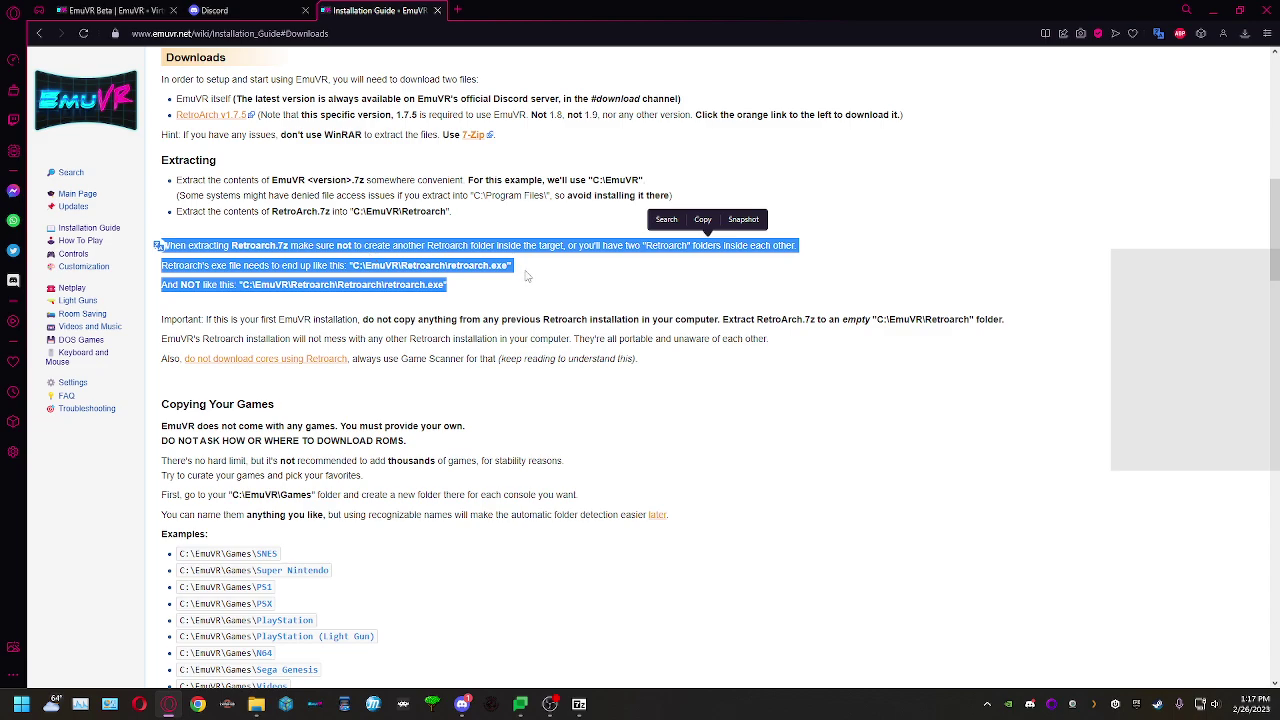
left_click(573, 290)
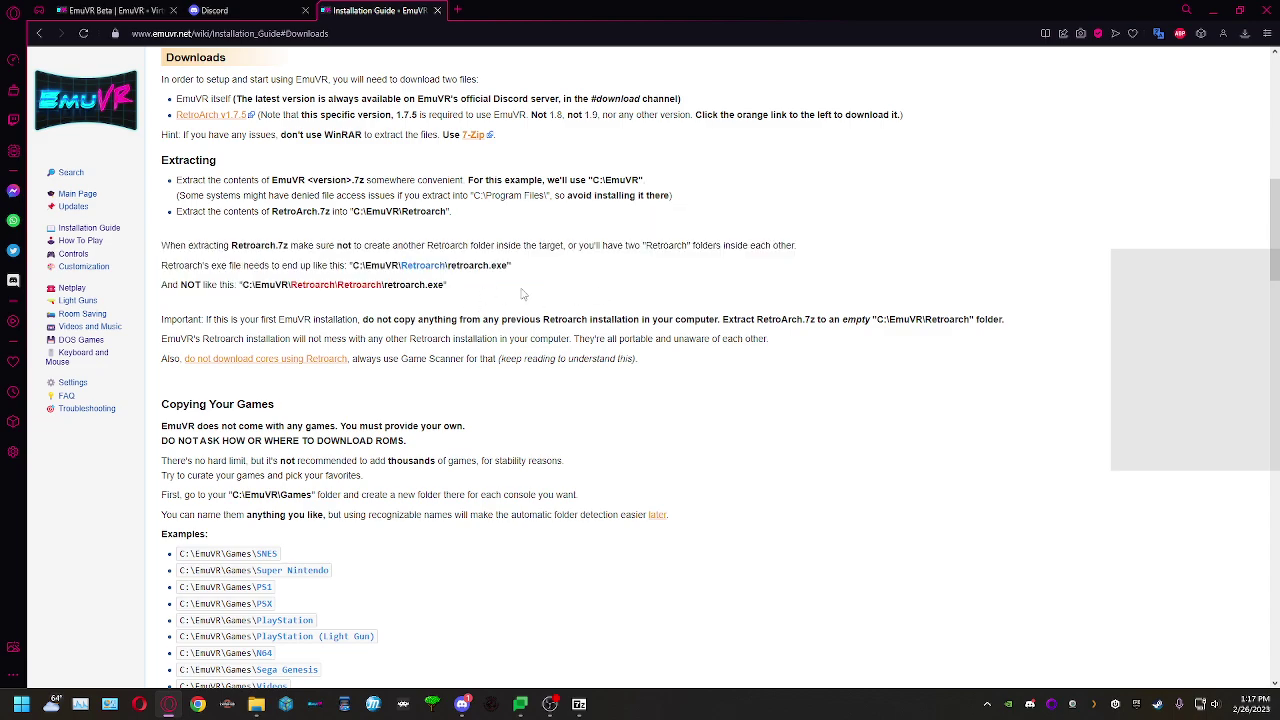
left_click_drag(520, 270, 350, 266)
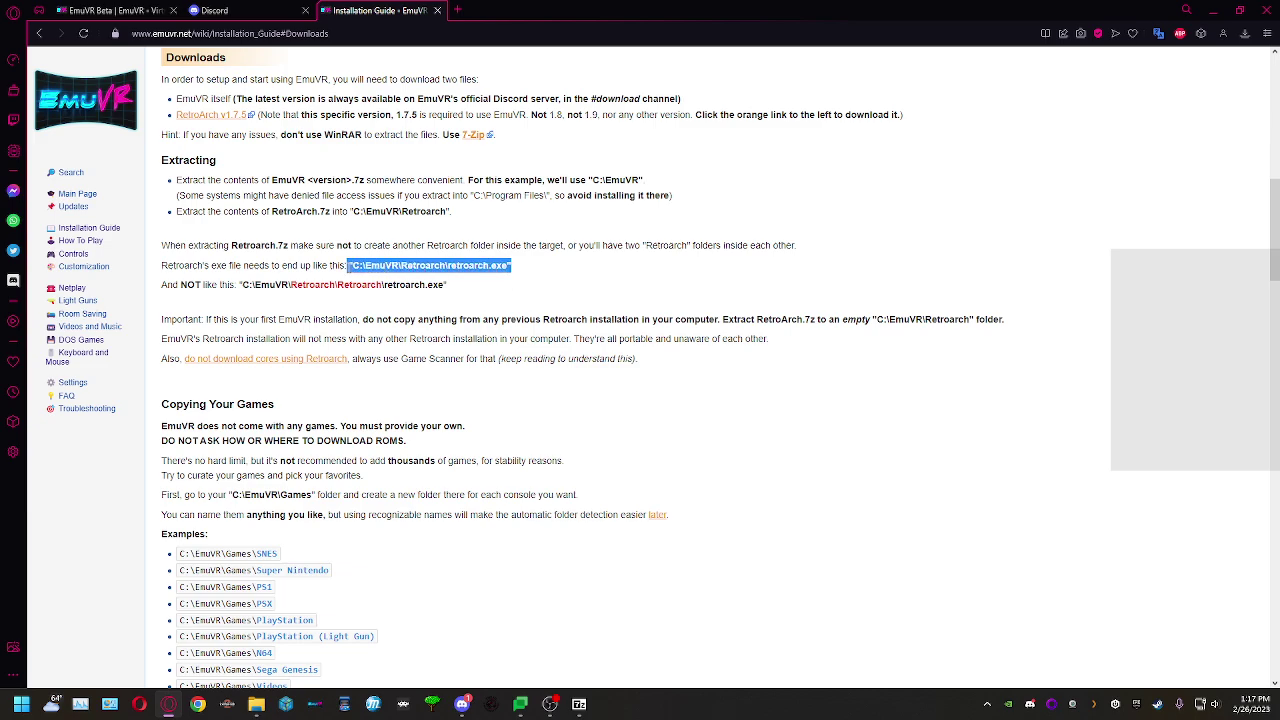
left_click(459, 289)
left_click_drag(459, 289, 238, 287)
left_click(256, 704)
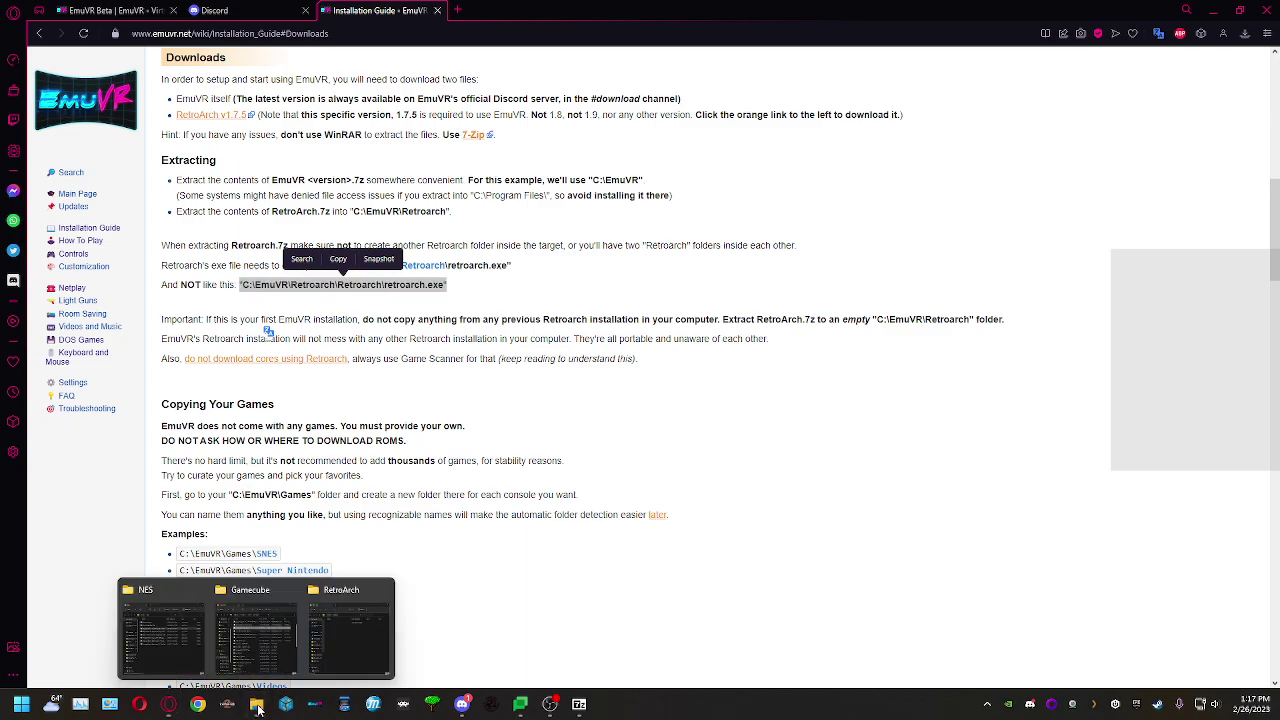
left_click(1218, 11)
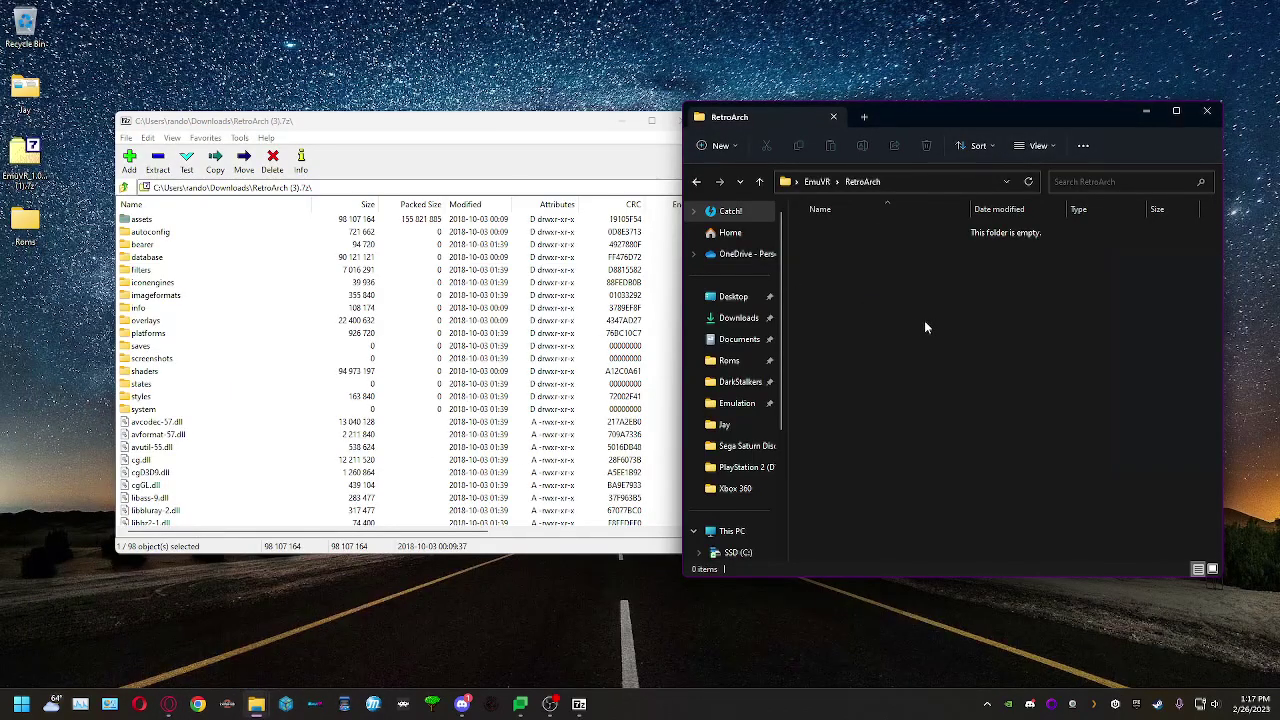
Extract the entire contents of RetroArch (3).7z into EmuVR's RetroArch folder and minimize the archive window.
left_click(830, 182)
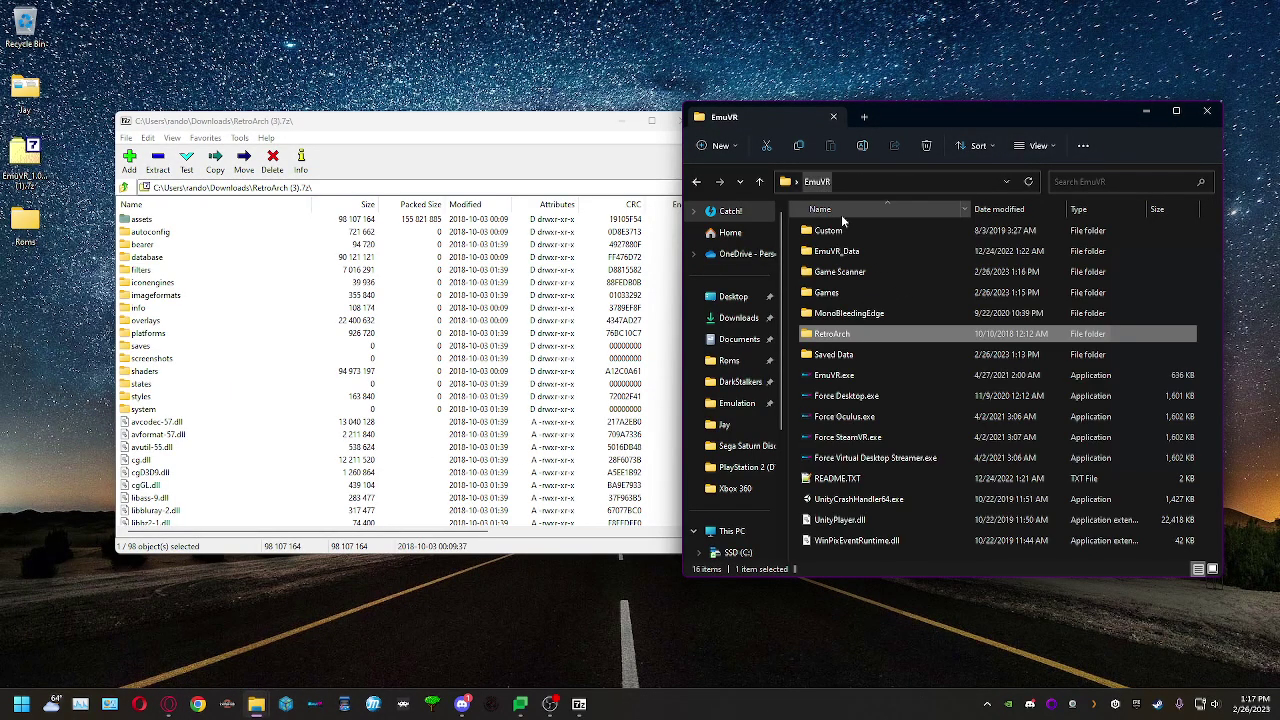
double_click(859, 333)
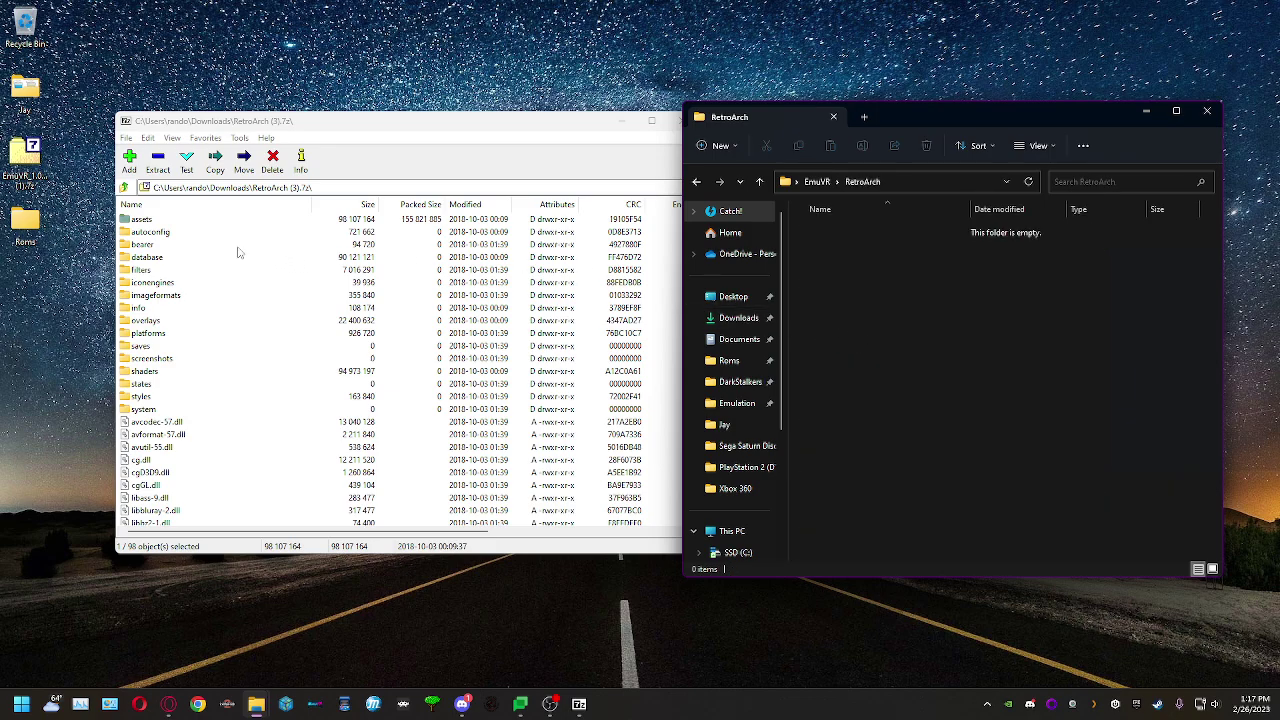
left_click(137, 223)
scroll(183, 338, "down", 3)
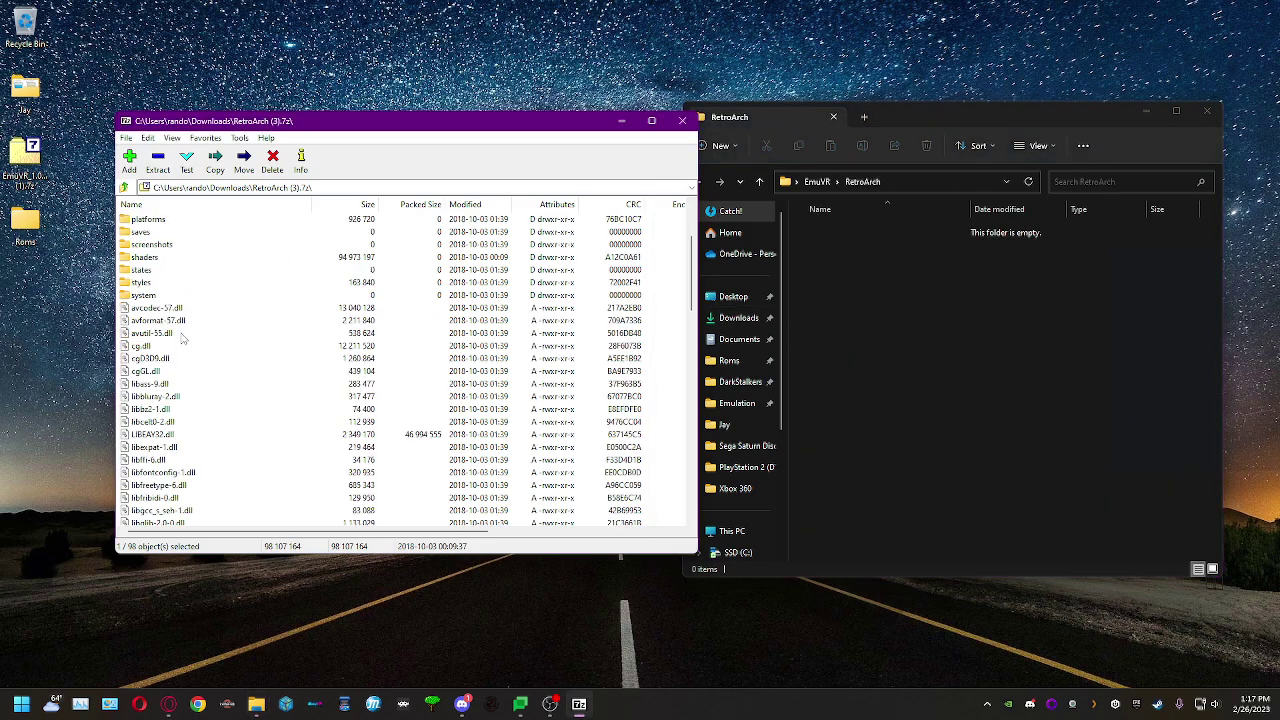
scroll(183, 338, "down", 20)
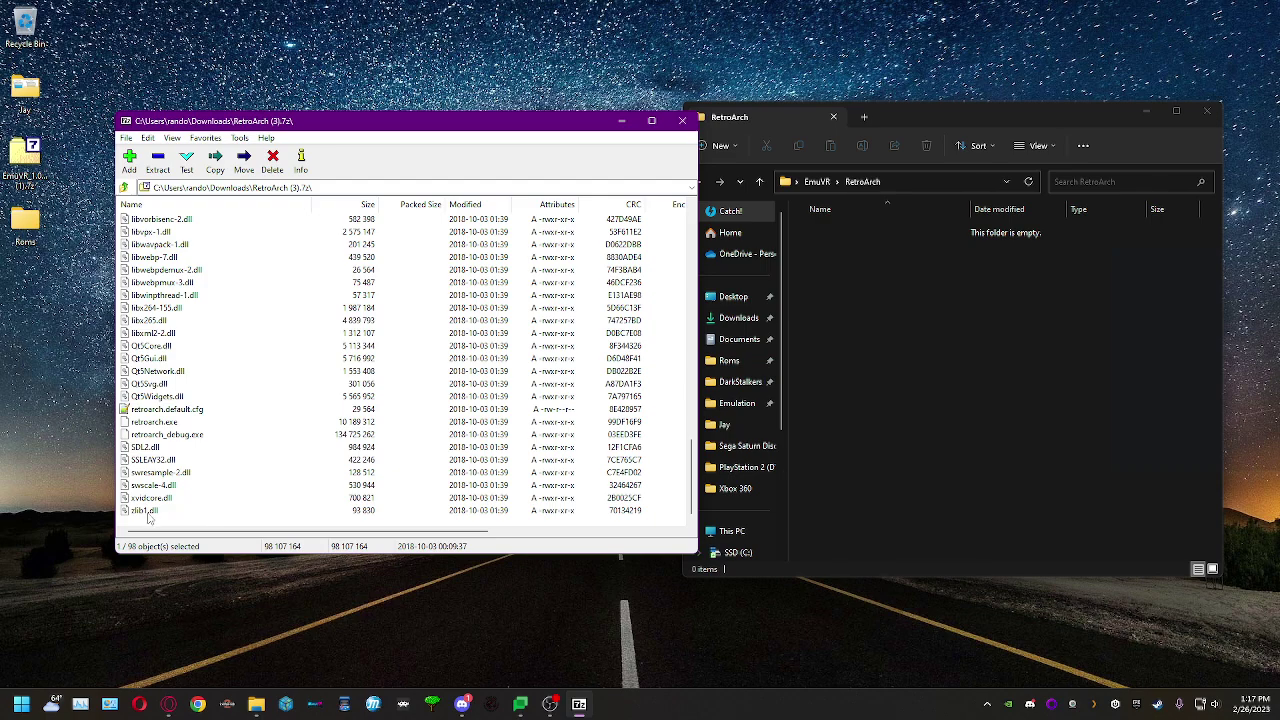
left_click(145, 511, "shift")
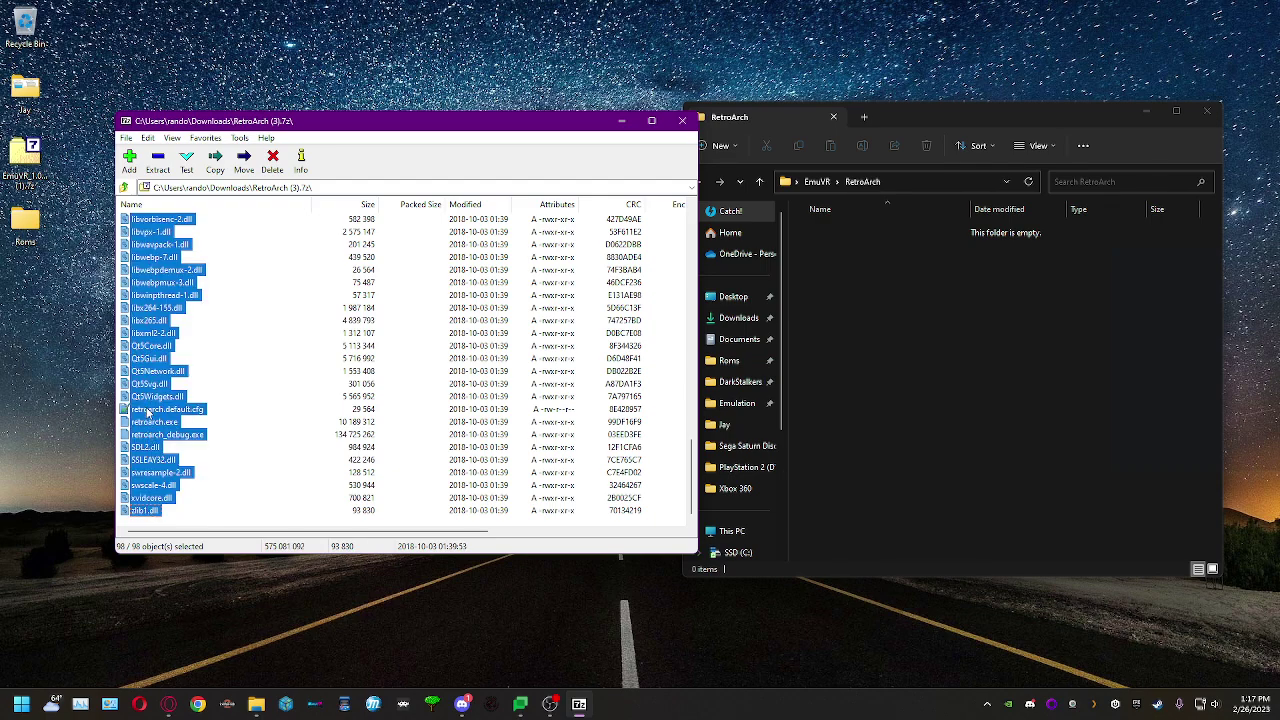
left_click_drag(147, 410, 966, 380)
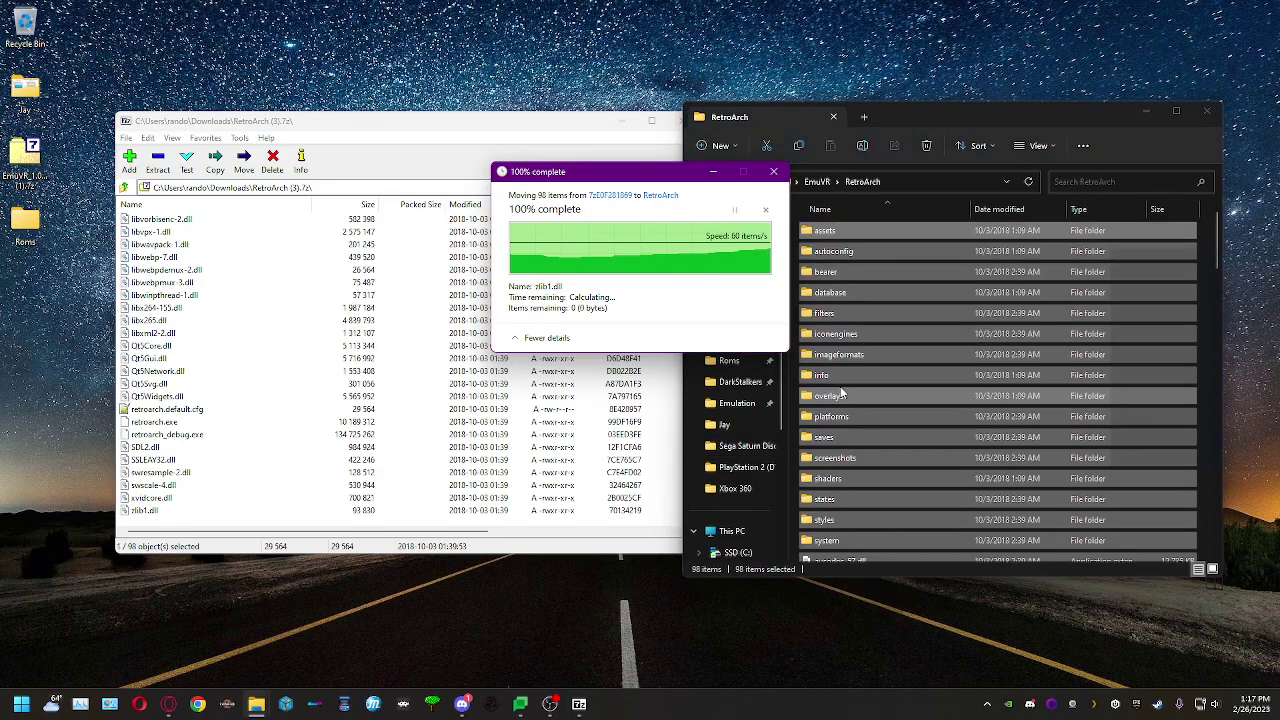
left_click(573, 123)
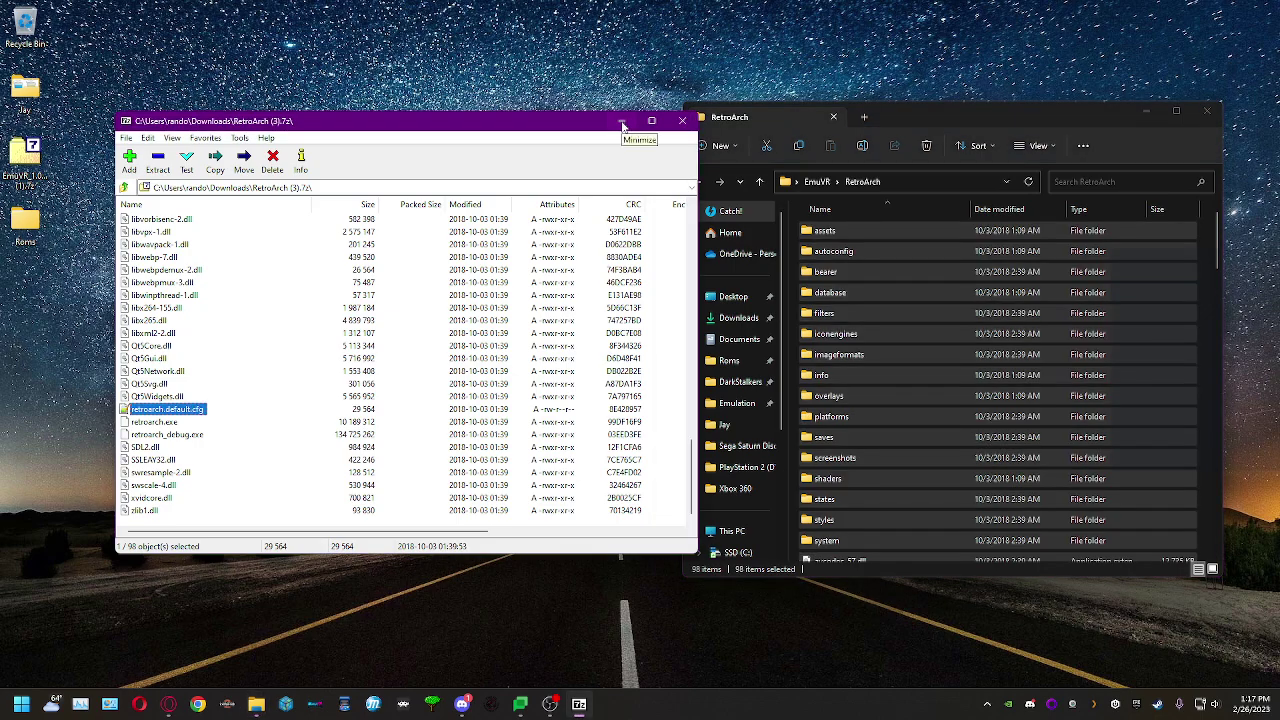
left_click(622, 122)
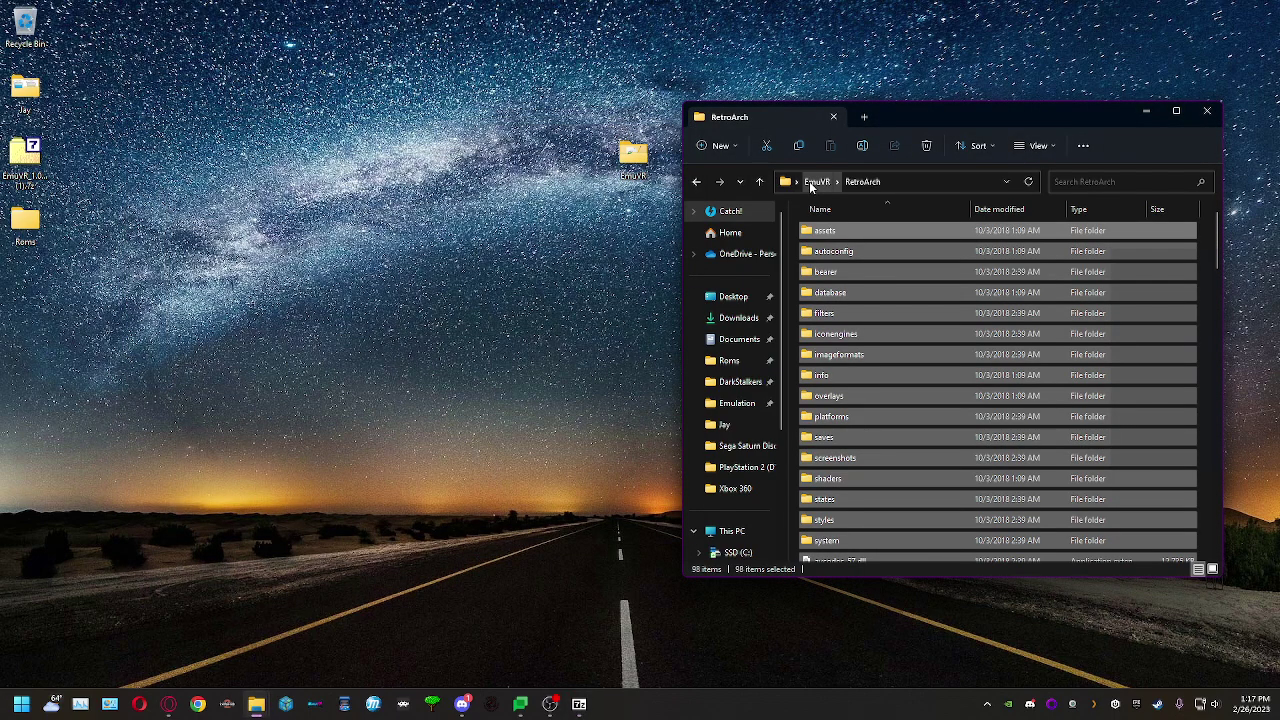
Check that retroarch.exe sits directly inside the EmuVR\RetroArch folder, examining the file list and the folder's full path.
left_click(814, 182)
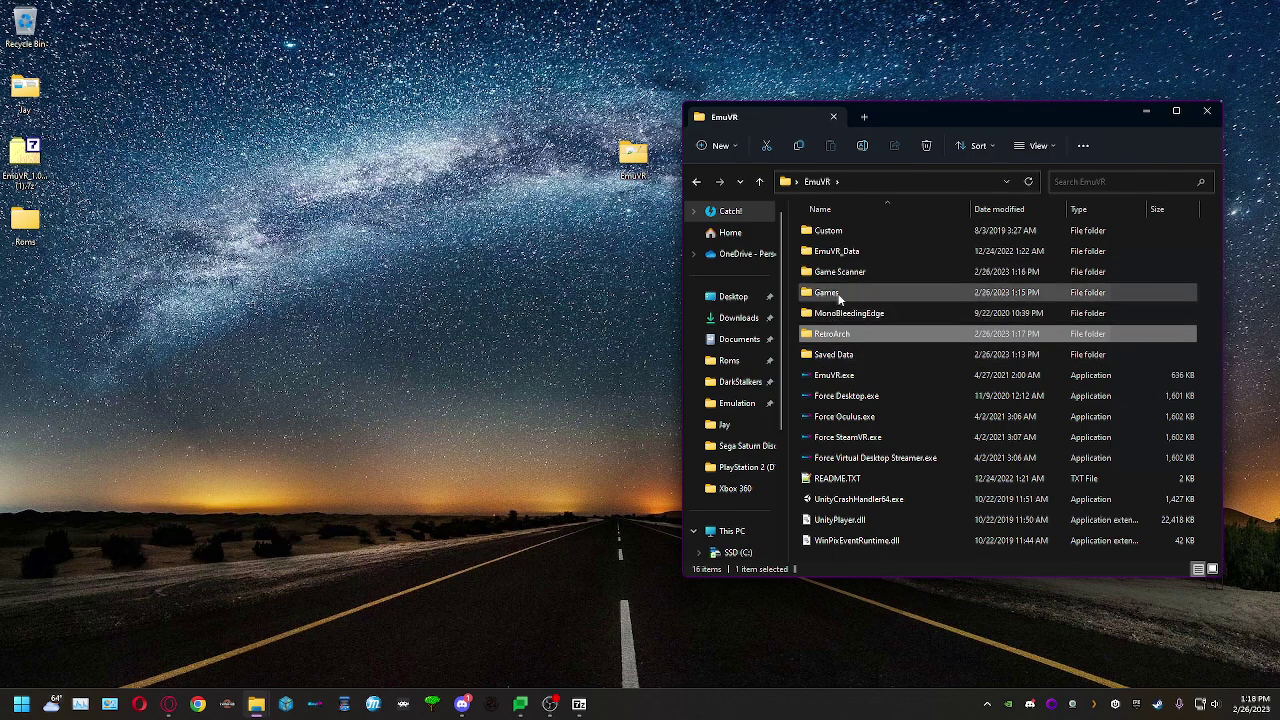
double_click(844, 333)
scroll(892, 328, "down", 15)
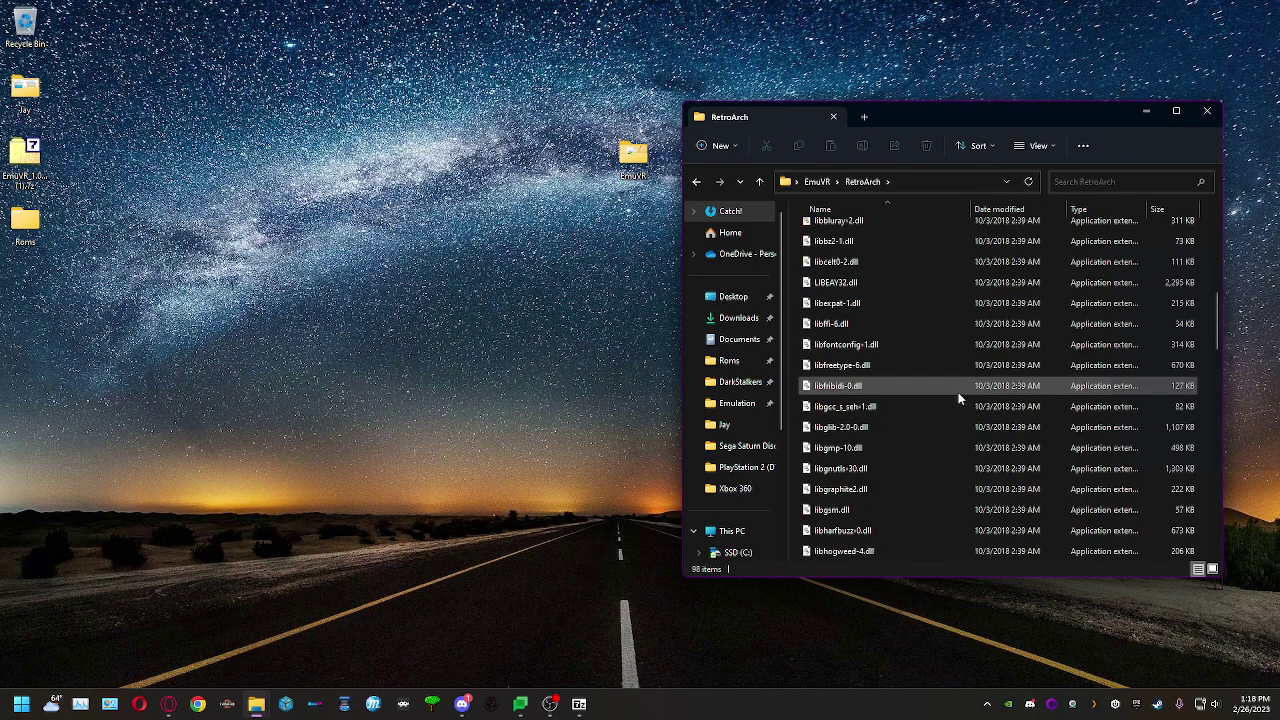
scroll(910, 460, "down", 10)
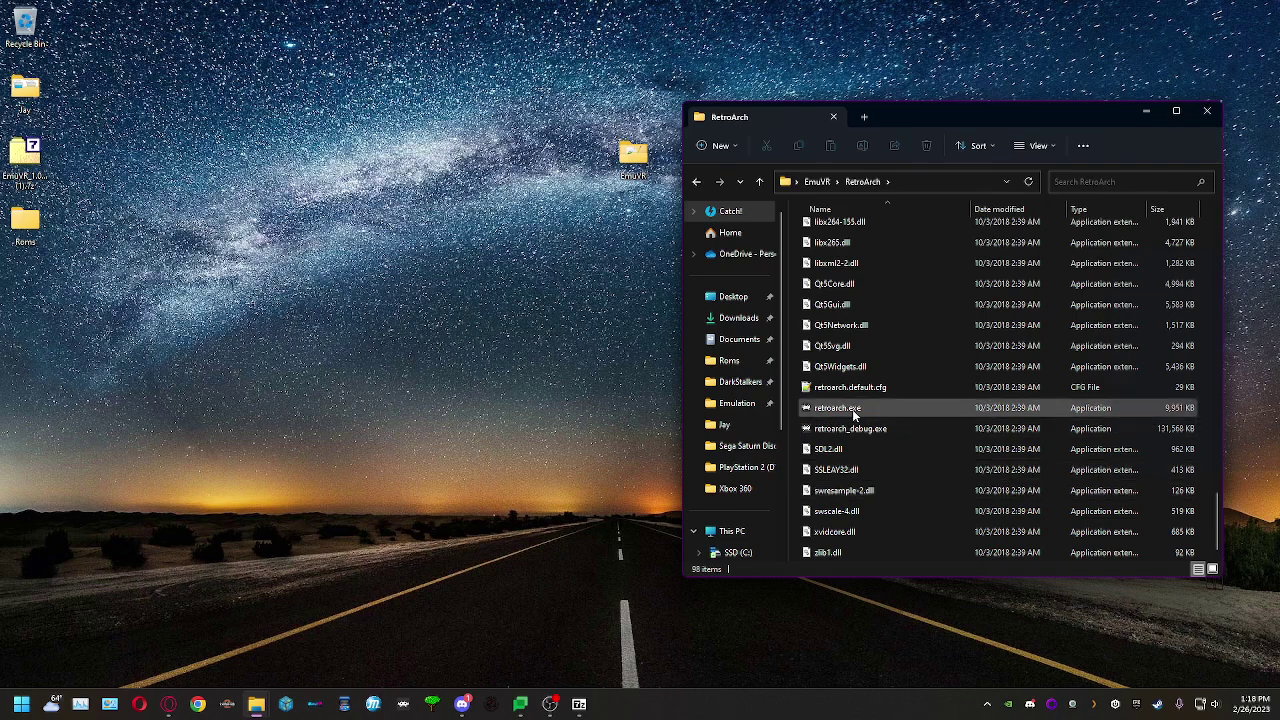
left_click(852, 409)
left_click(912, 181)
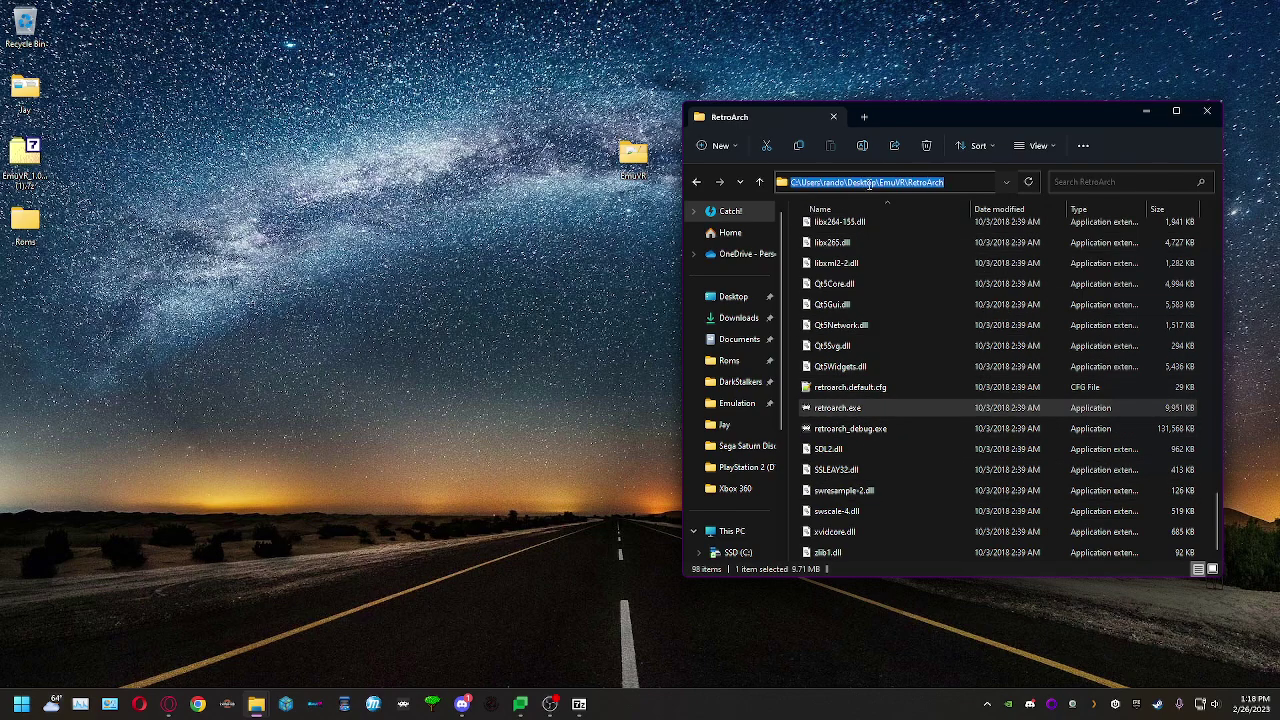
left_click(873, 412)
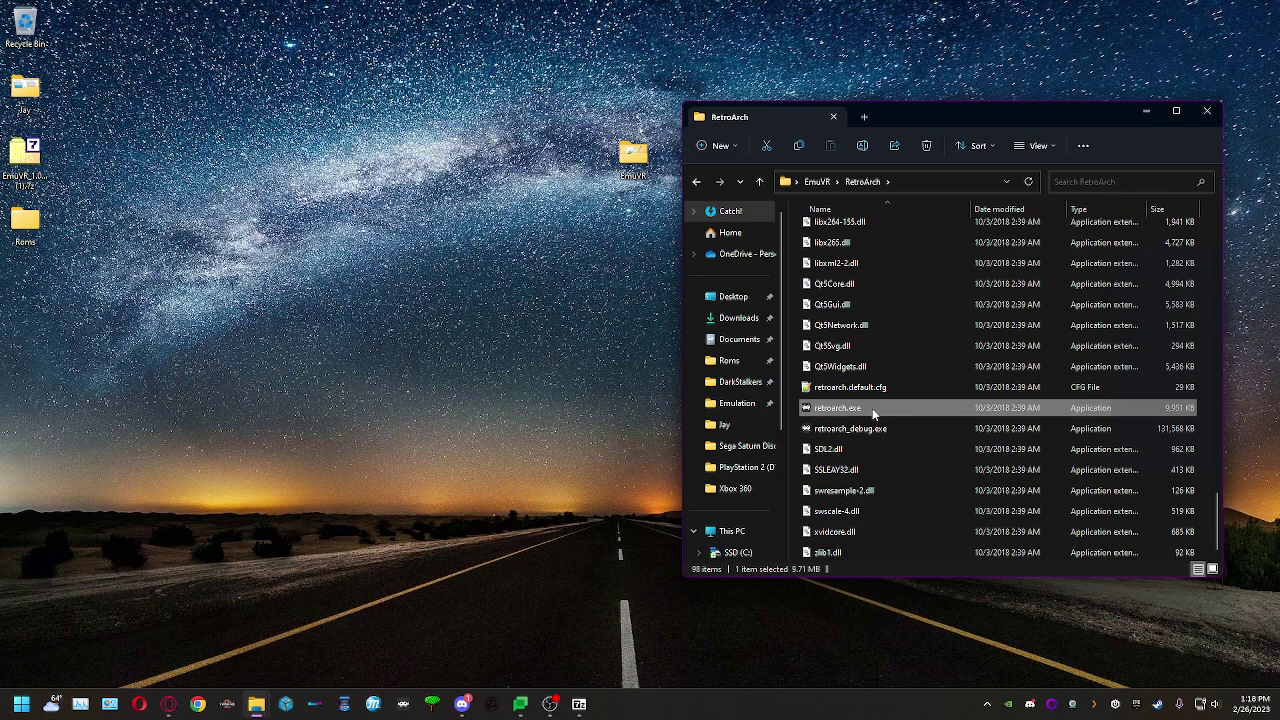
scroll(1118, 446, "up", 3)
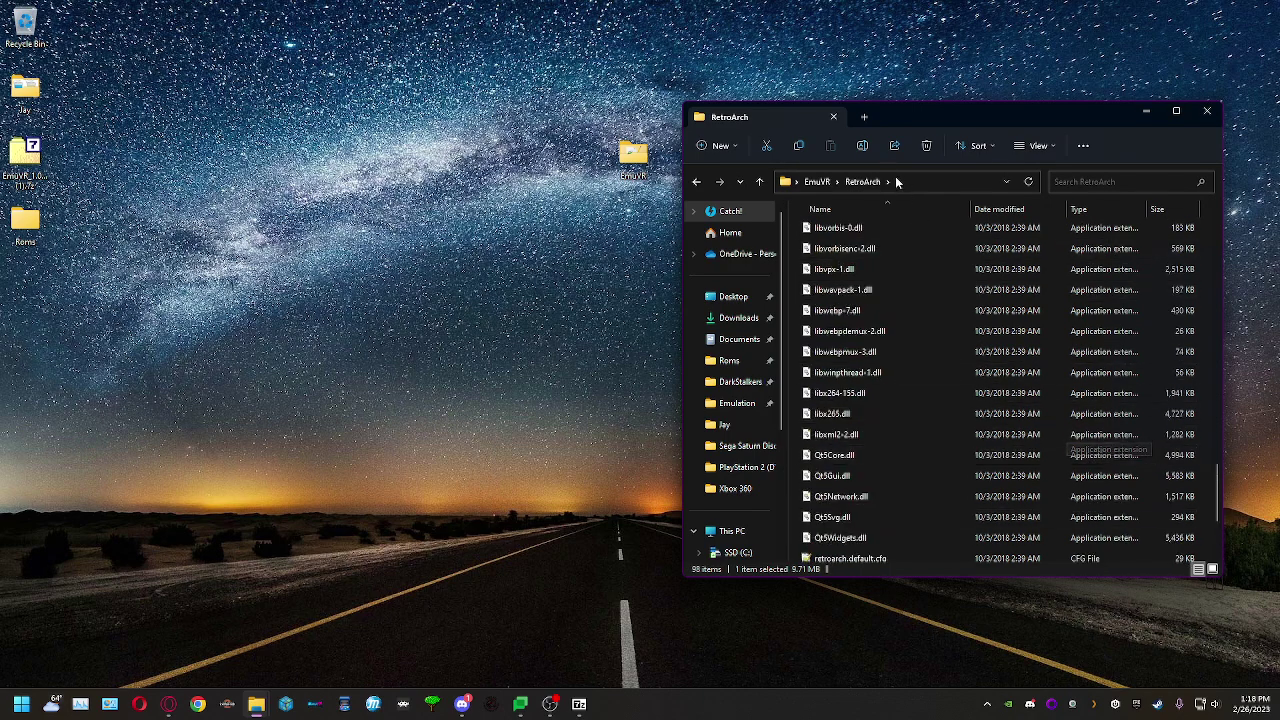
Launch Game Scanner.exe from EmuVR's Game Scanner folder, dismiss the RetroArch patch notice, and update the core data.
left_click(816, 182)
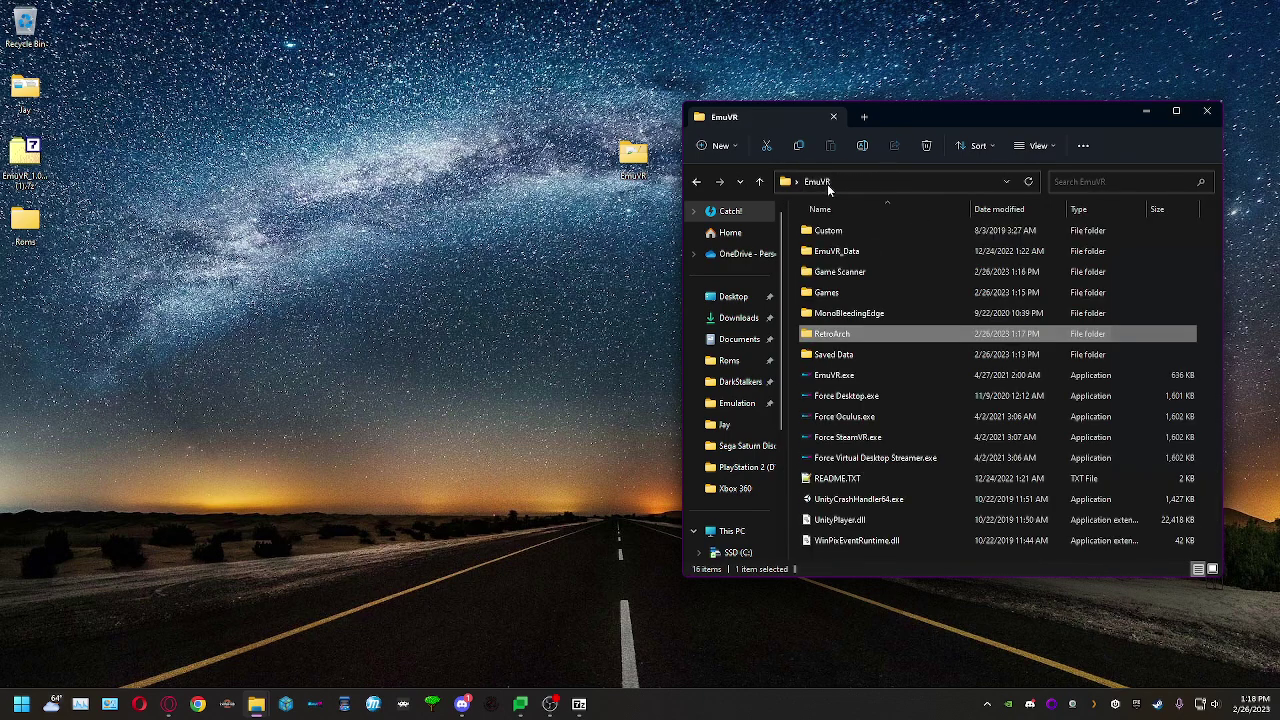
double_click(879, 280)
left_click(874, 294)
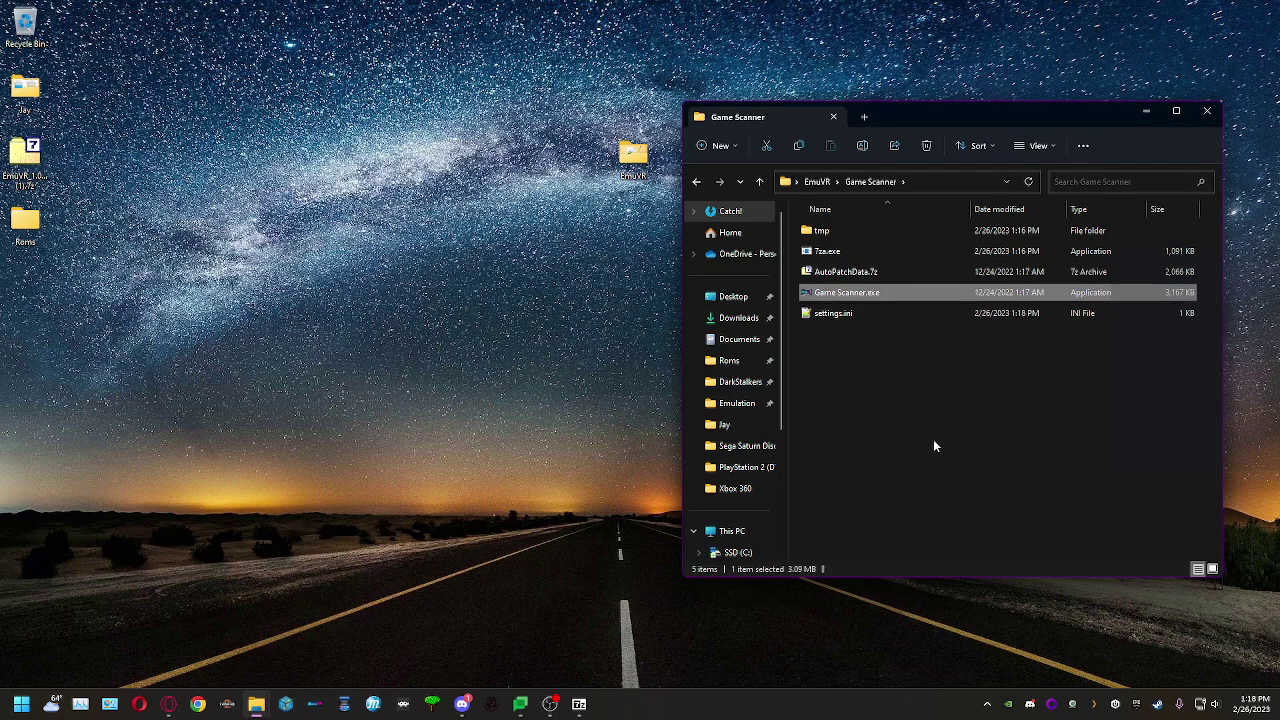
key("Return")
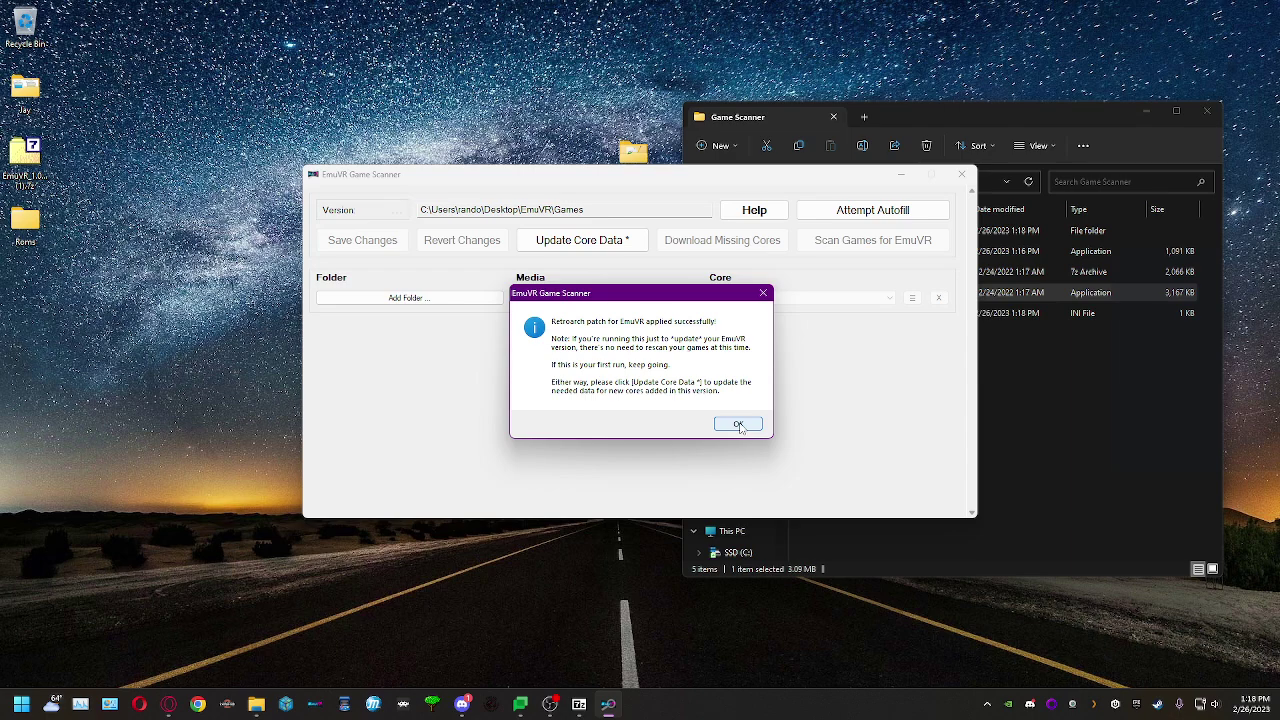
left_click(738, 425)
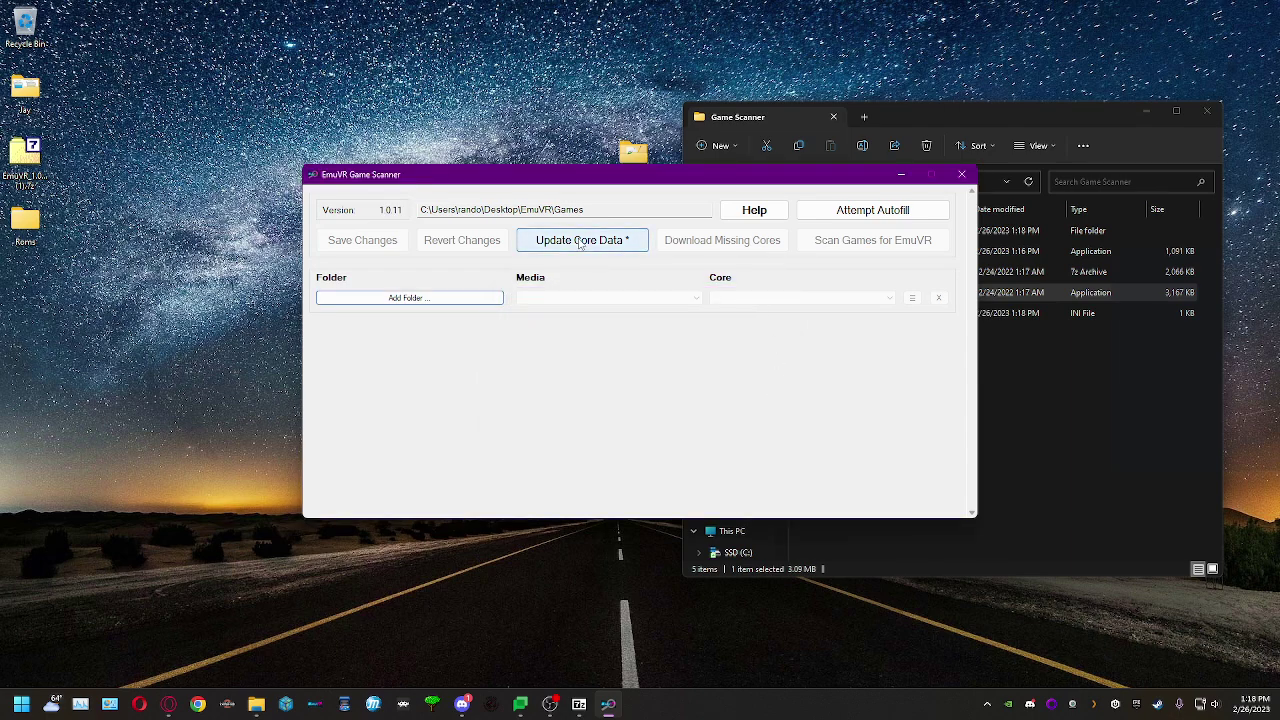
left_click(579, 243)
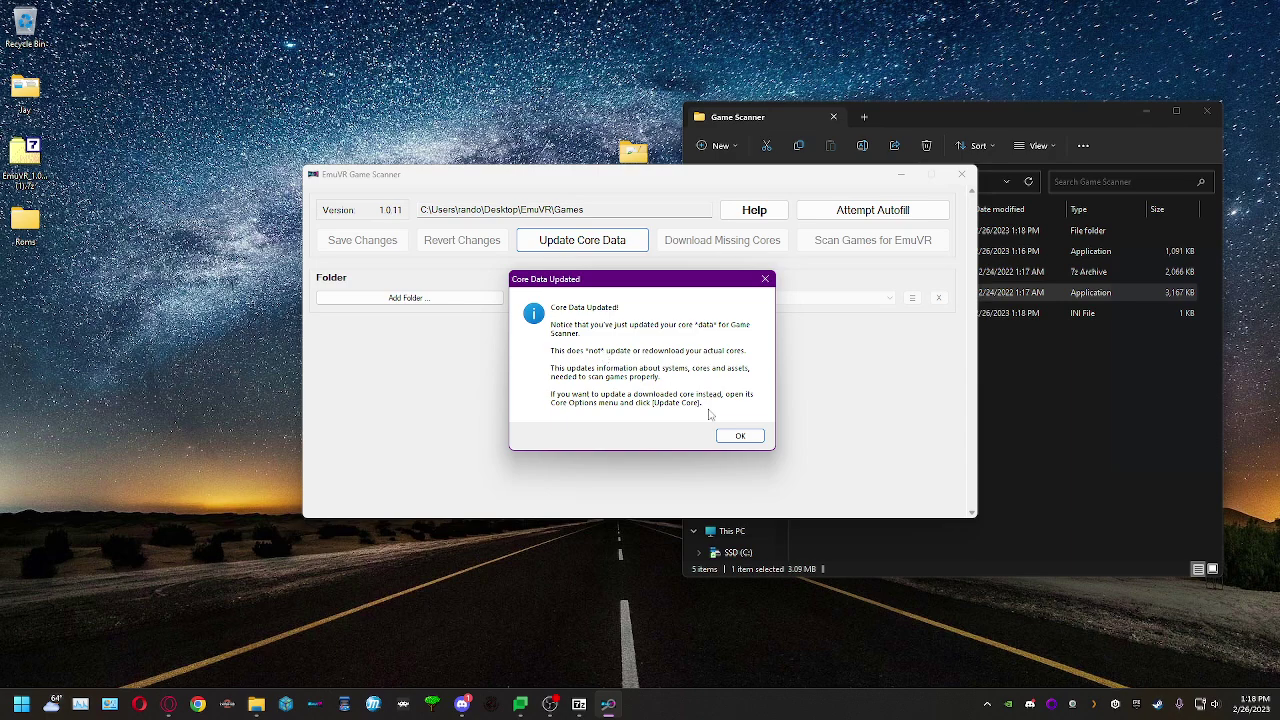
Dismiss the core data update notice and add the NES subfolder of EmuVR's Games folder to the scanner.
left_click(743, 438)
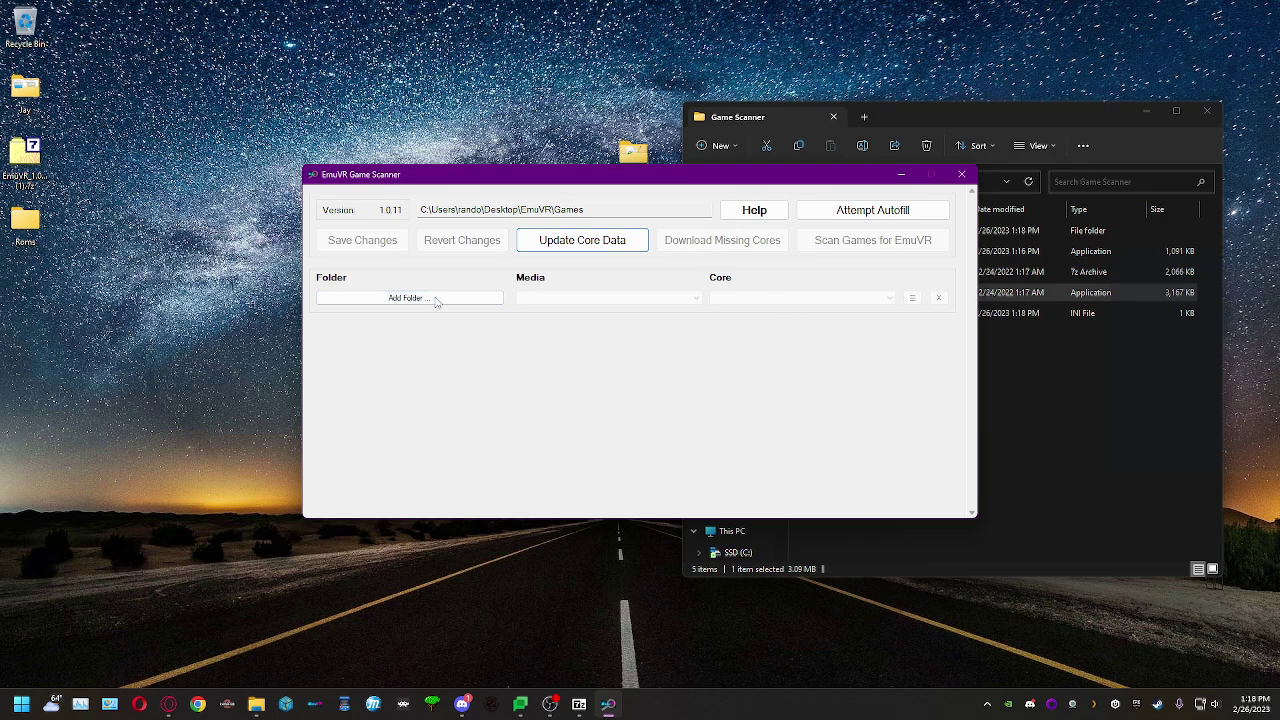
left_click(435, 302)
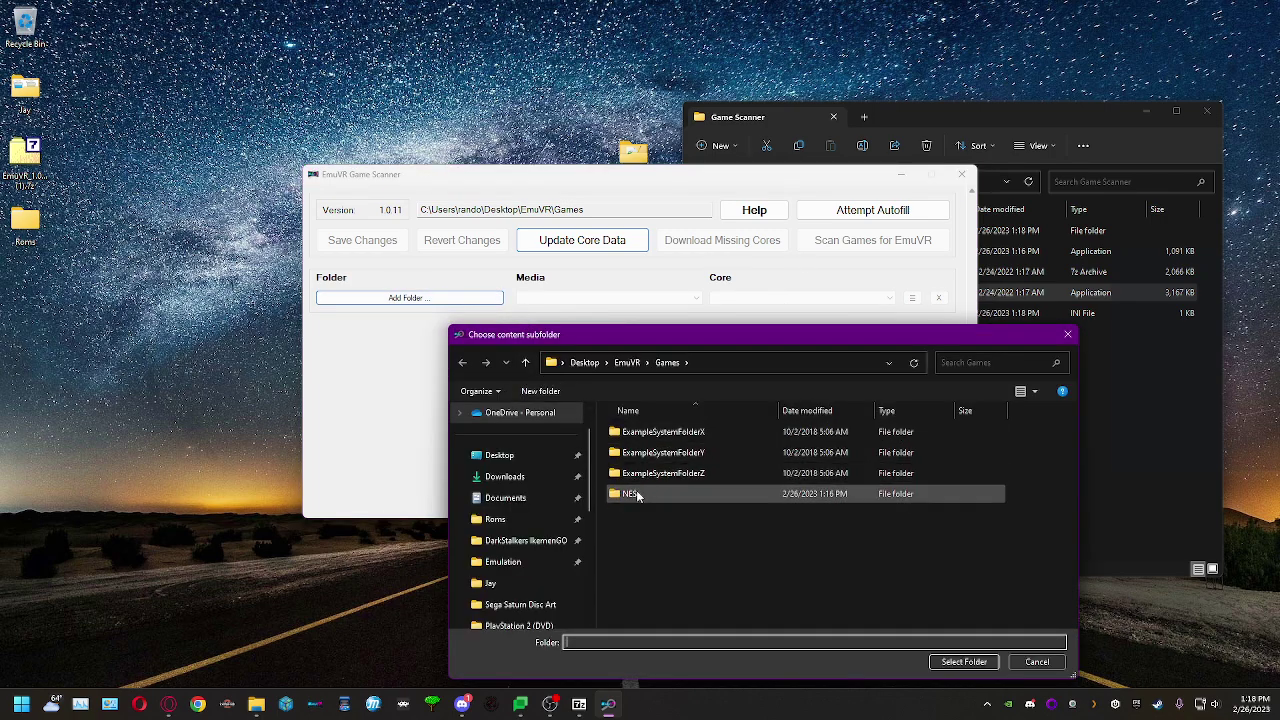
left_click(632, 494)
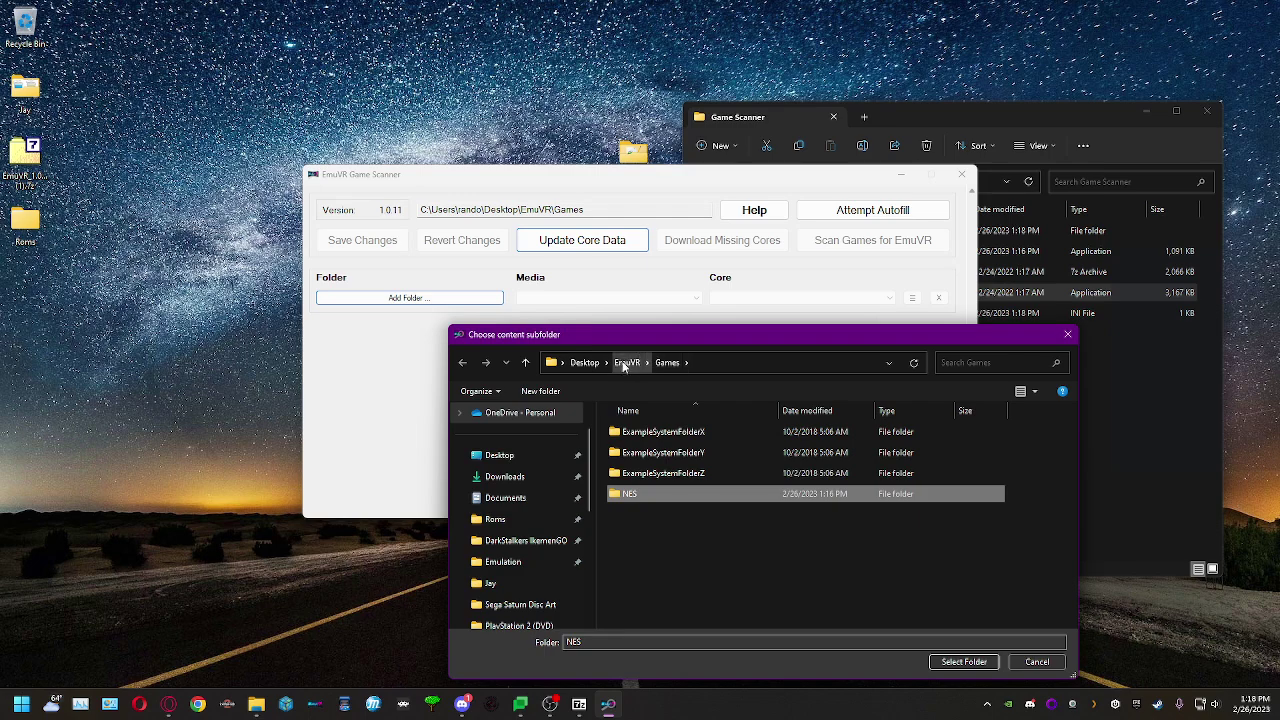
left_click(652, 497)
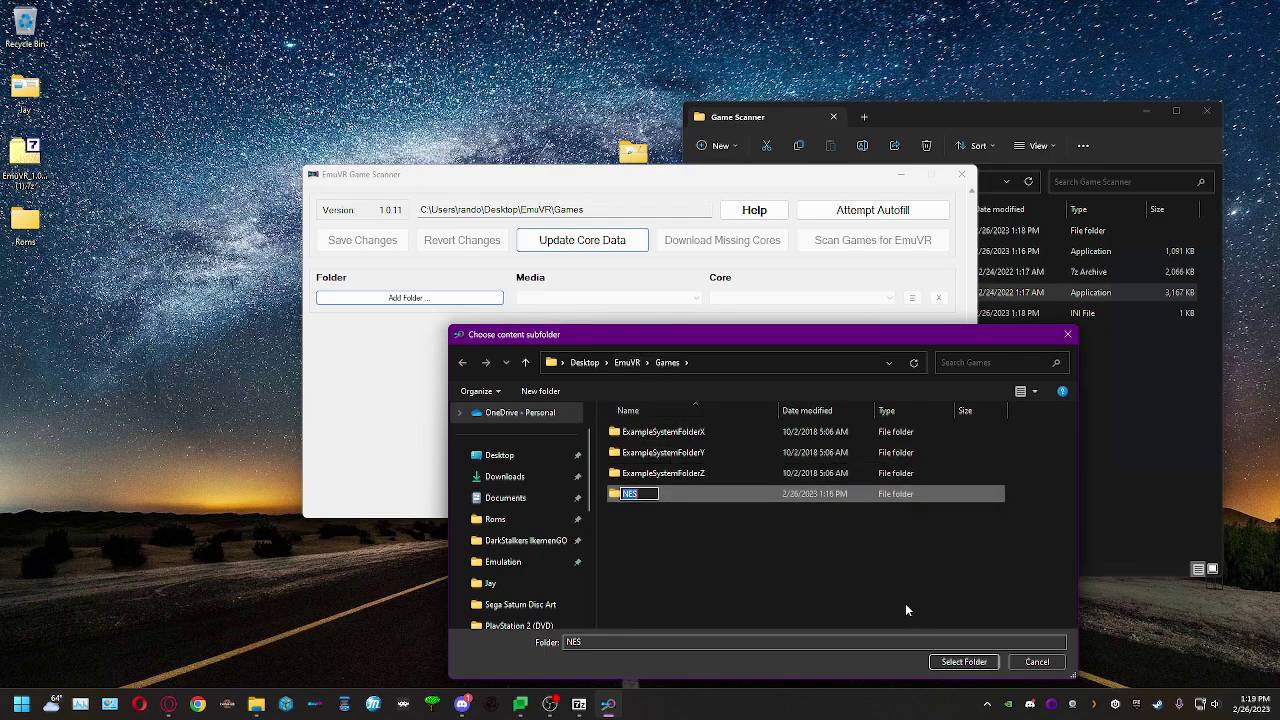
left_click(702, 496)
left_click(963, 661)
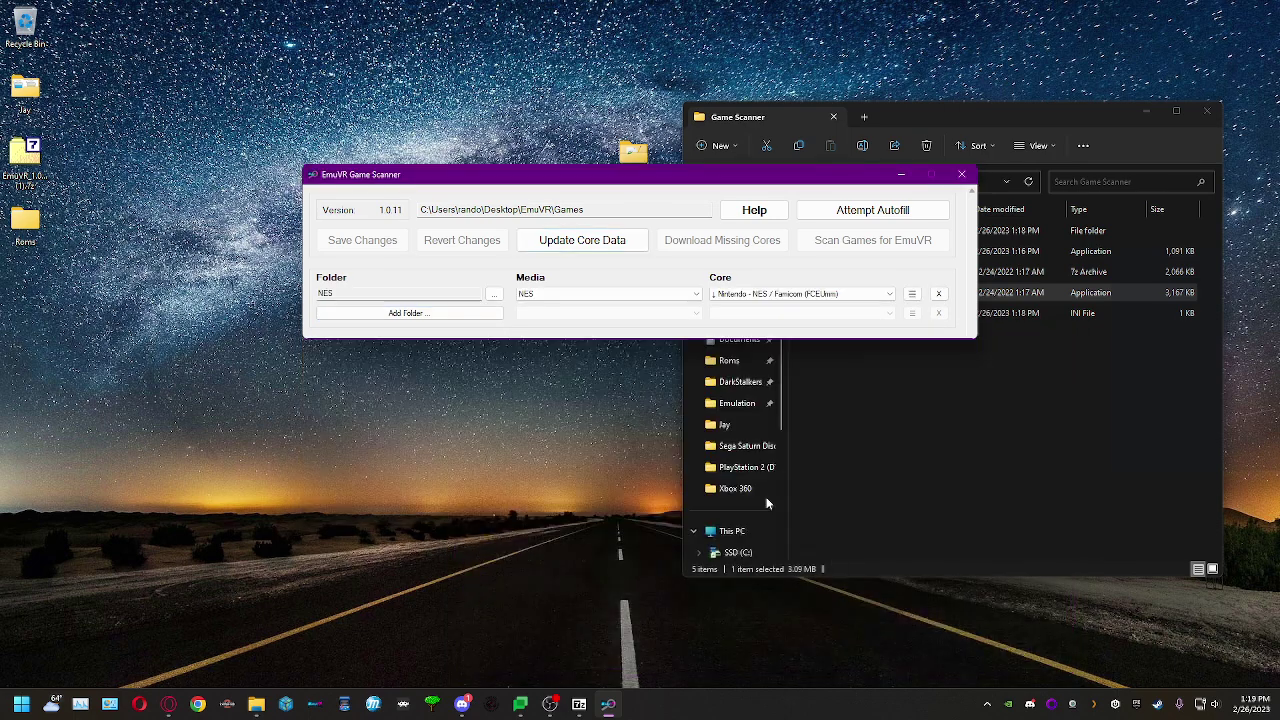
Keep NES as the folder's media, choose the Nintendo - NES / Famicom (FCEUmm) core, and save the changes.
left_click(695, 295)
left_click(697, 298)
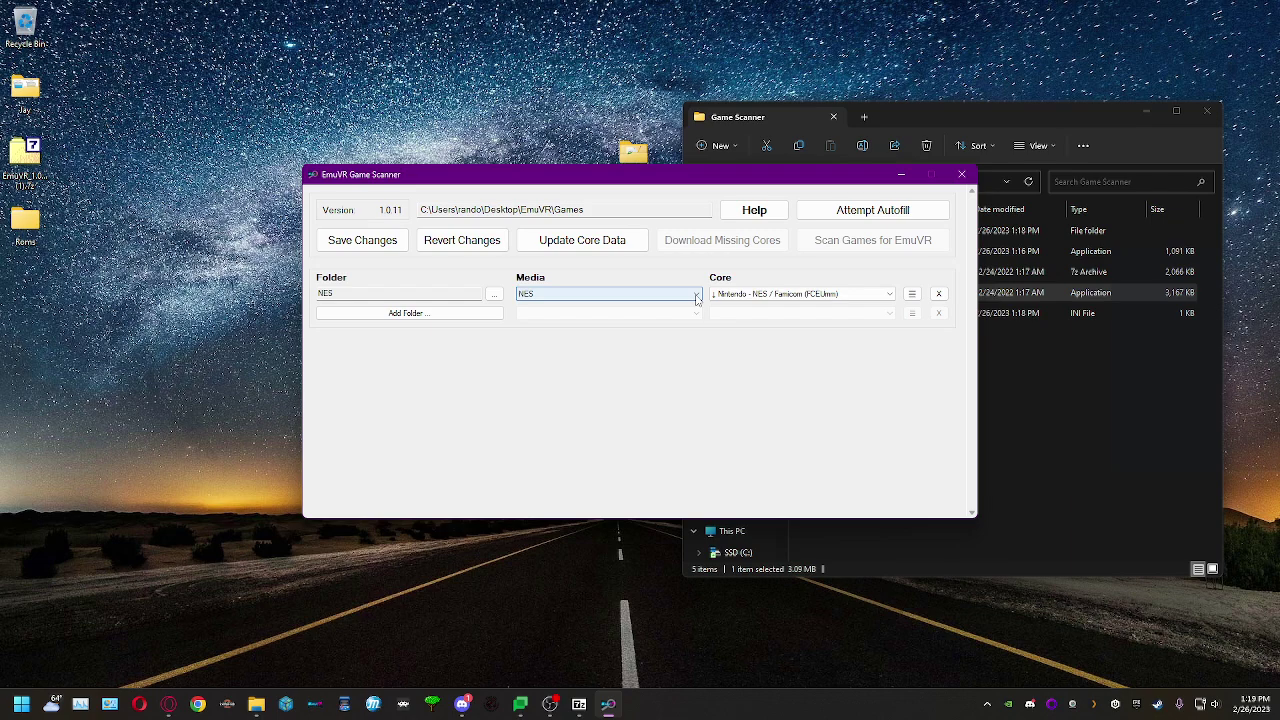
left_click(697, 298)
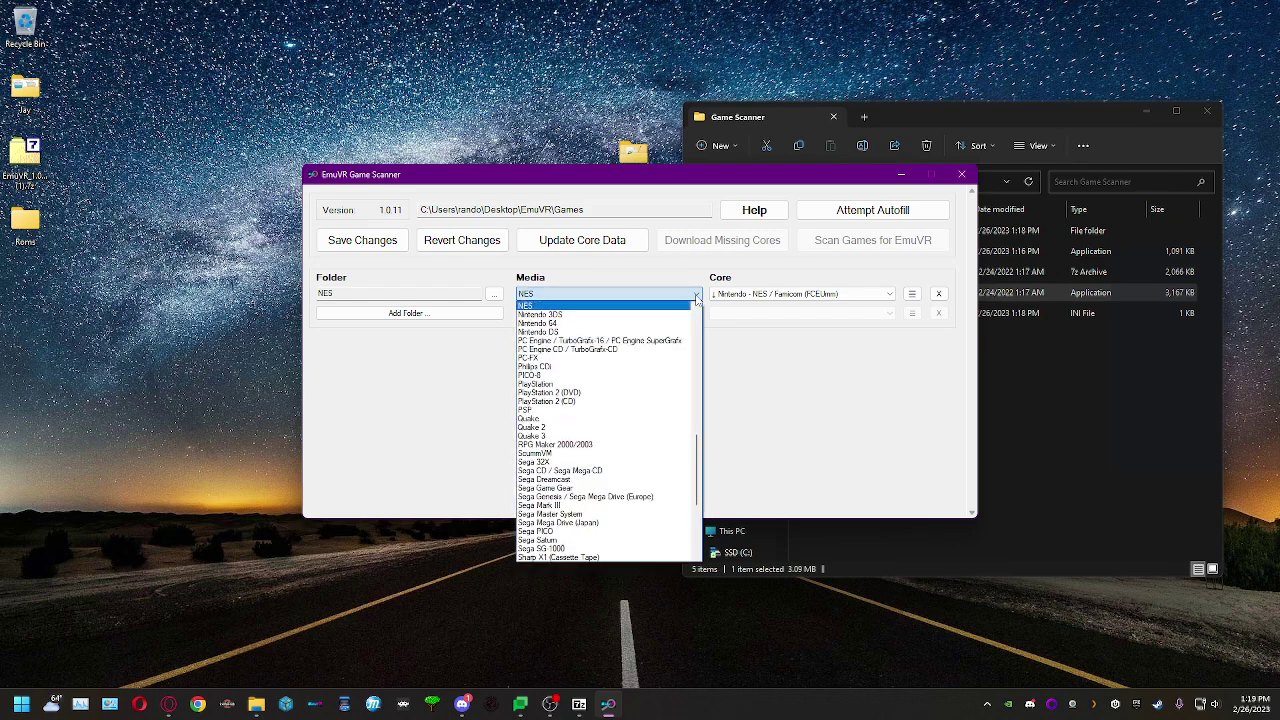
left_click(697, 298)
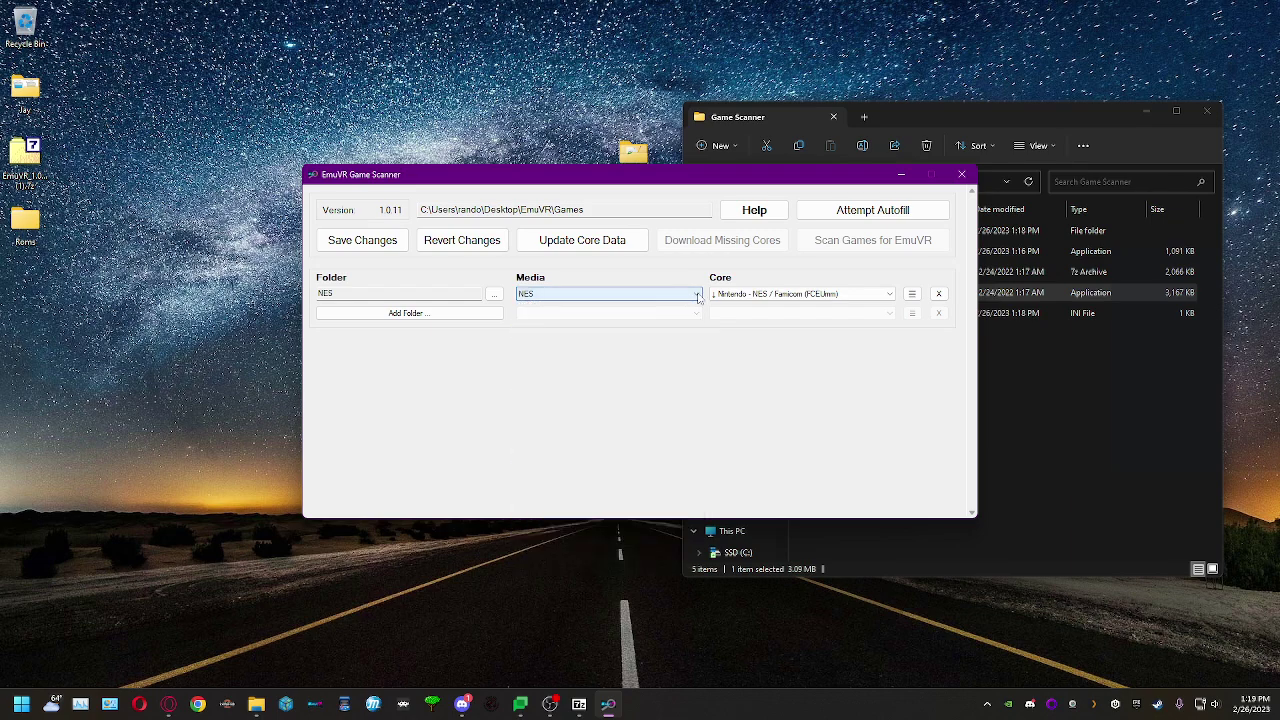
left_click(891, 296)
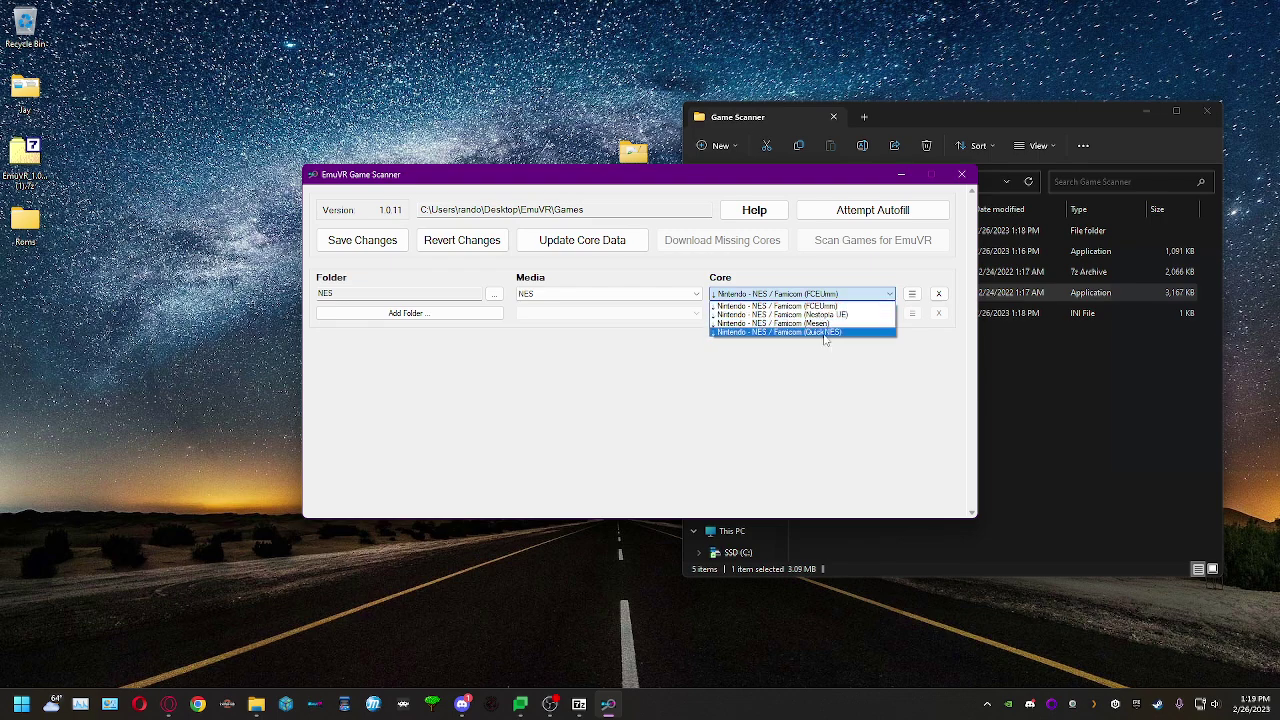
left_click(808, 306)
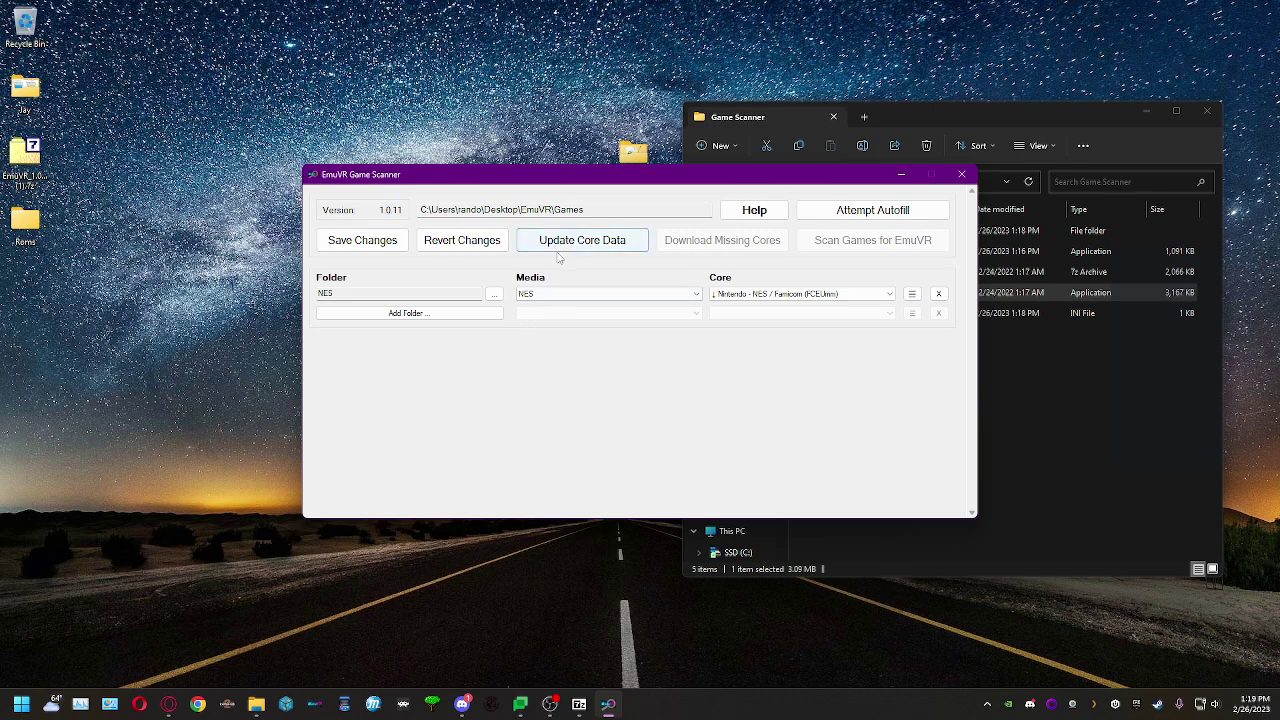
left_click(380, 248)
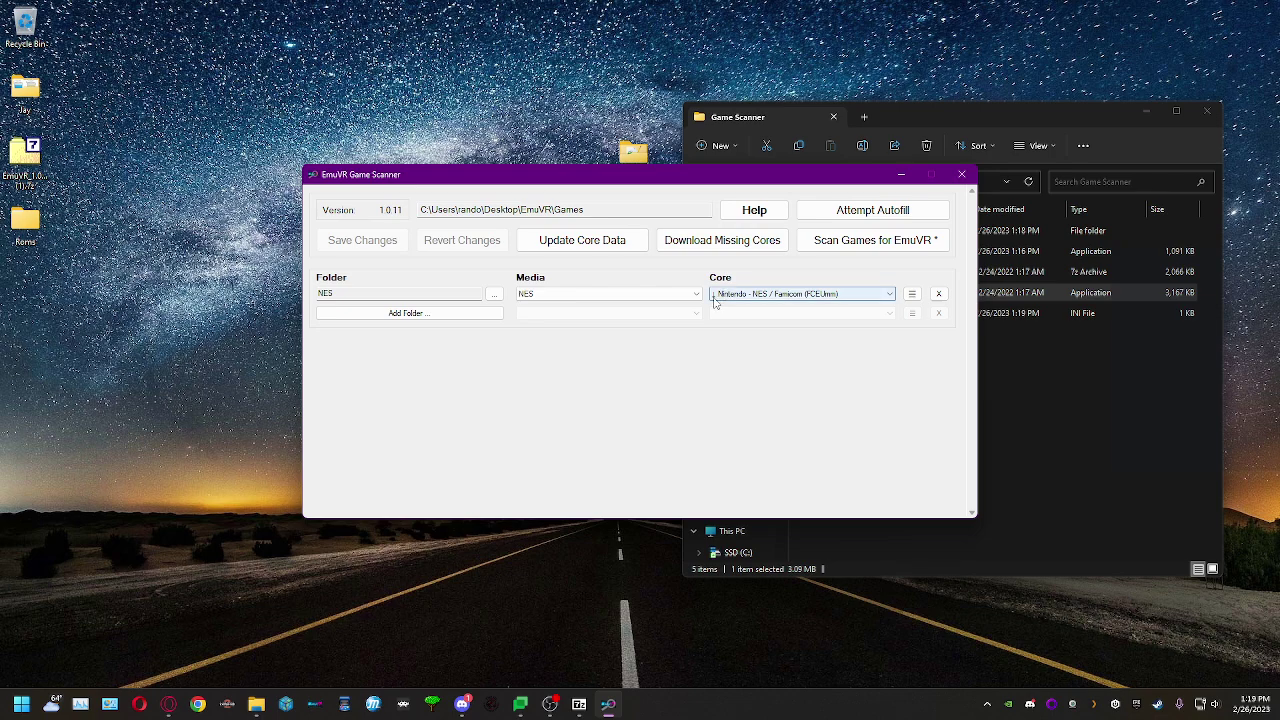
Download the missing FCEUmm core, scan the games for EmuVR, and dismiss both completion notices.
left_click(725, 243)
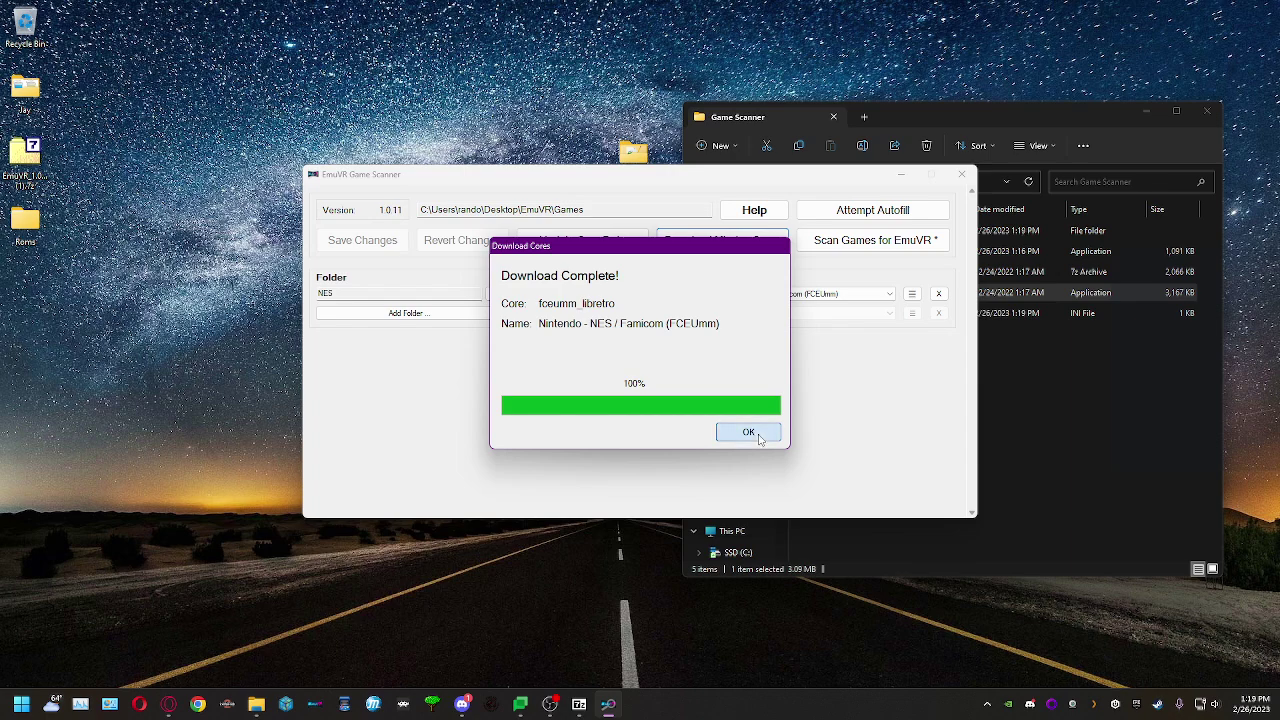
left_click(752, 433)
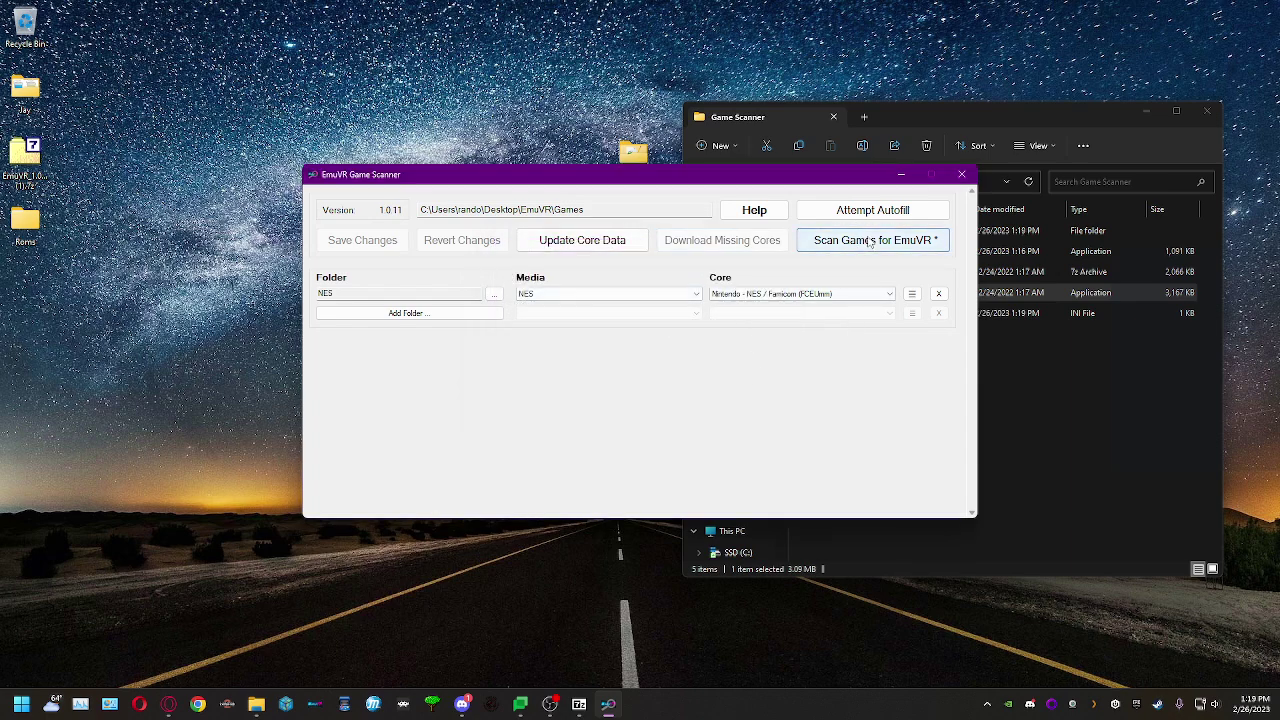
left_click(884, 251)
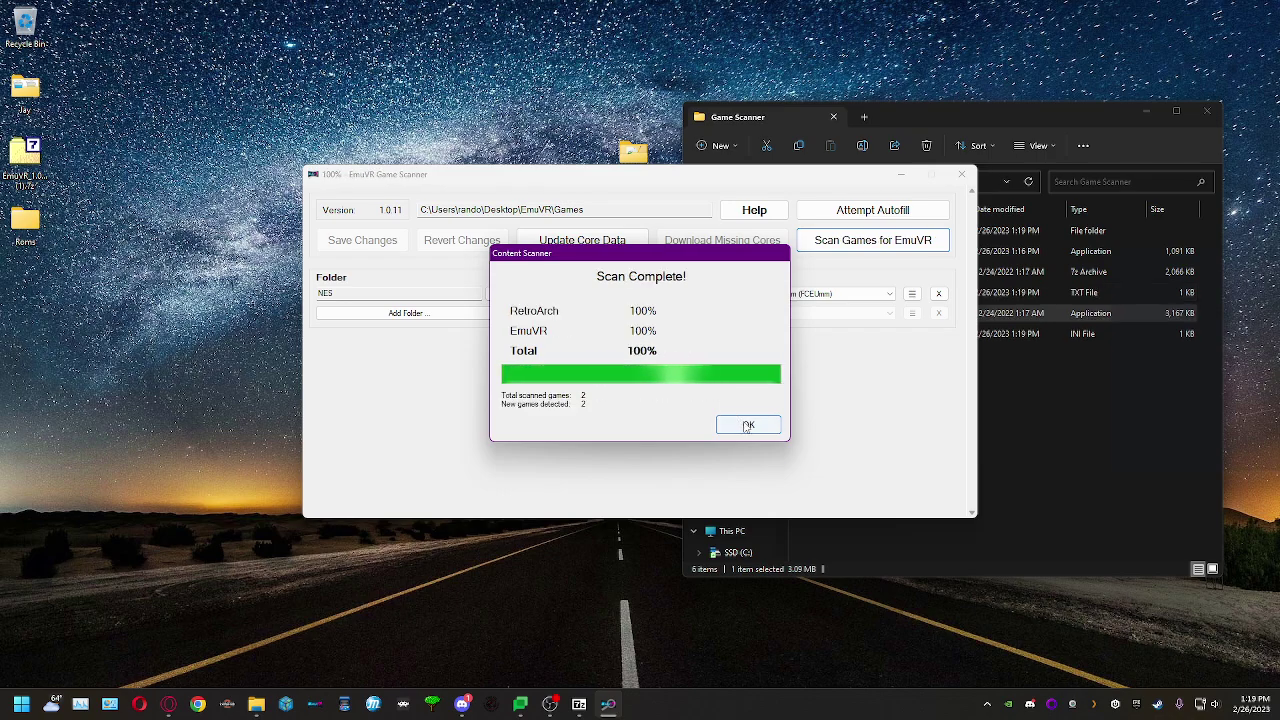
left_click(765, 430)
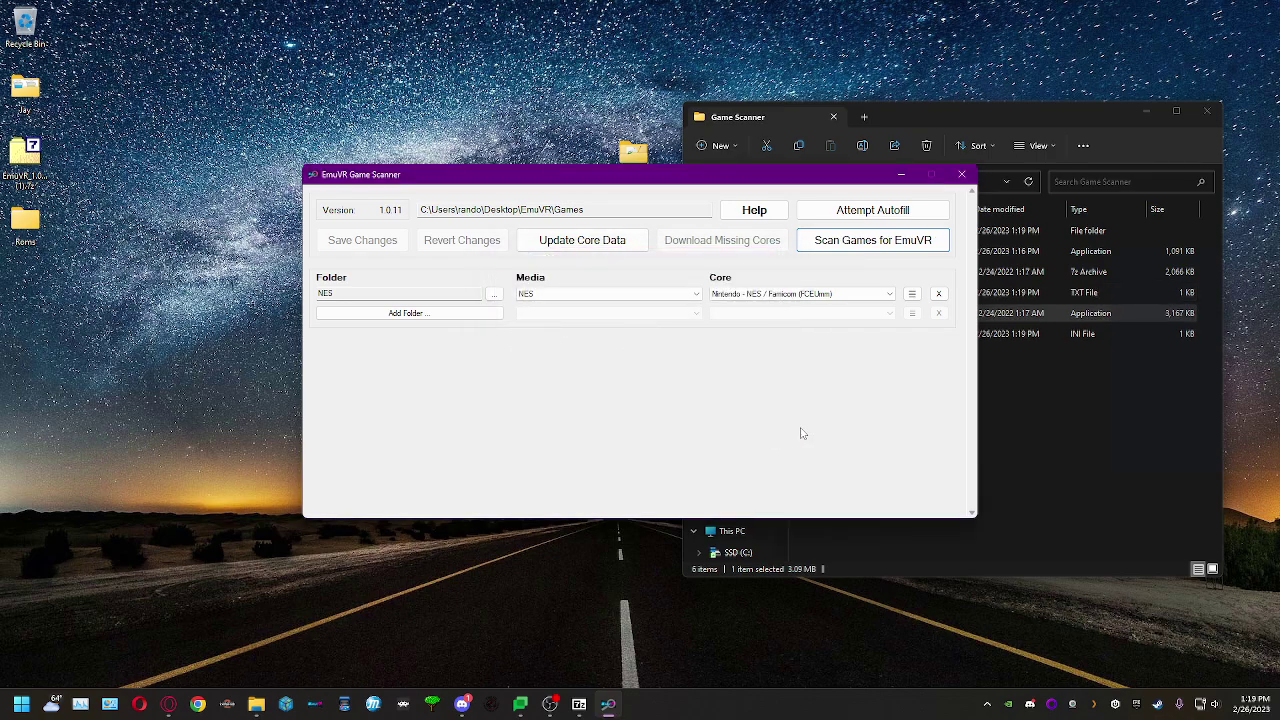
Close Game Scanner and launch Force Desktop.exe from the main EmuVR folder.
left_click(1098, 422)
left_click(660, 330)
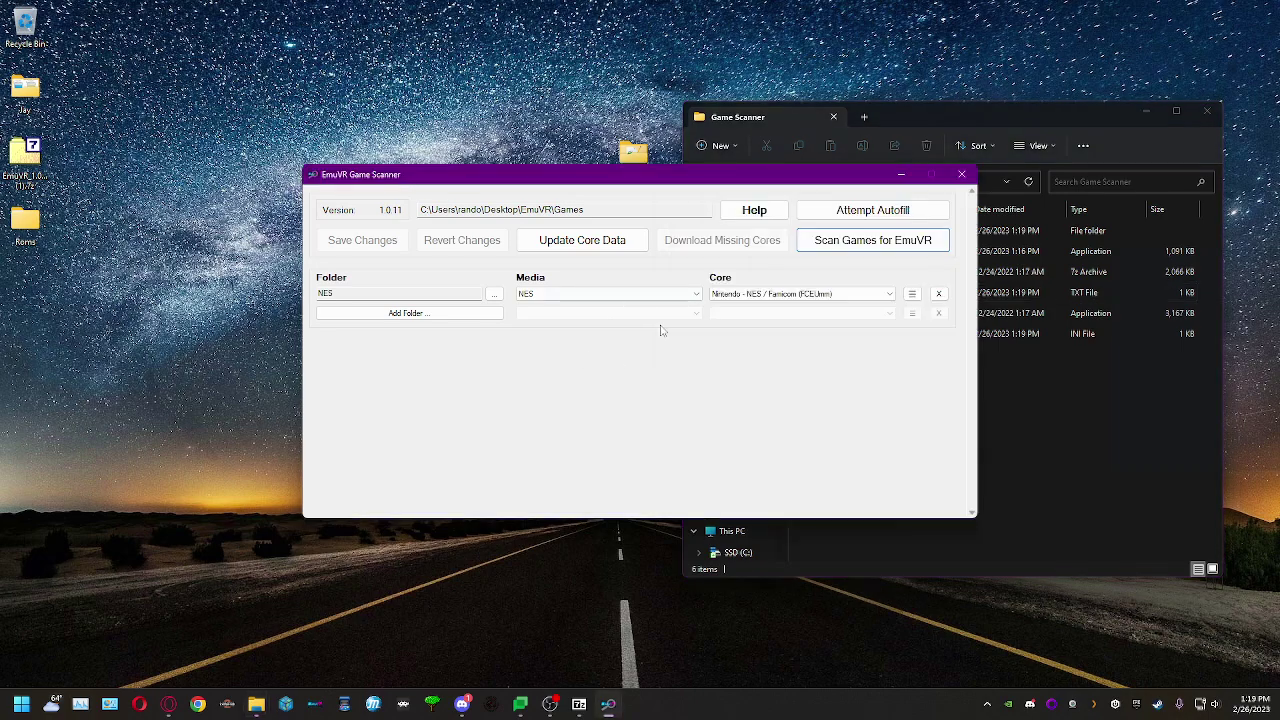
left_click(962, 174)
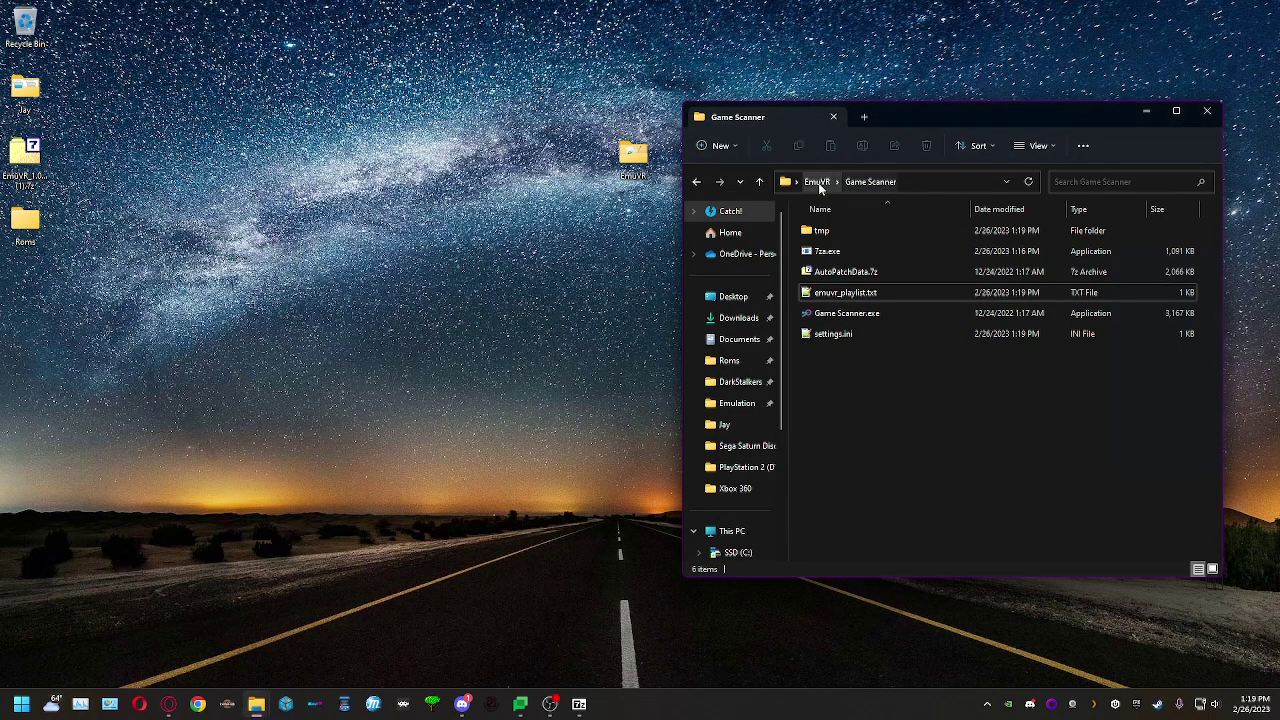
left_click(818, 183)
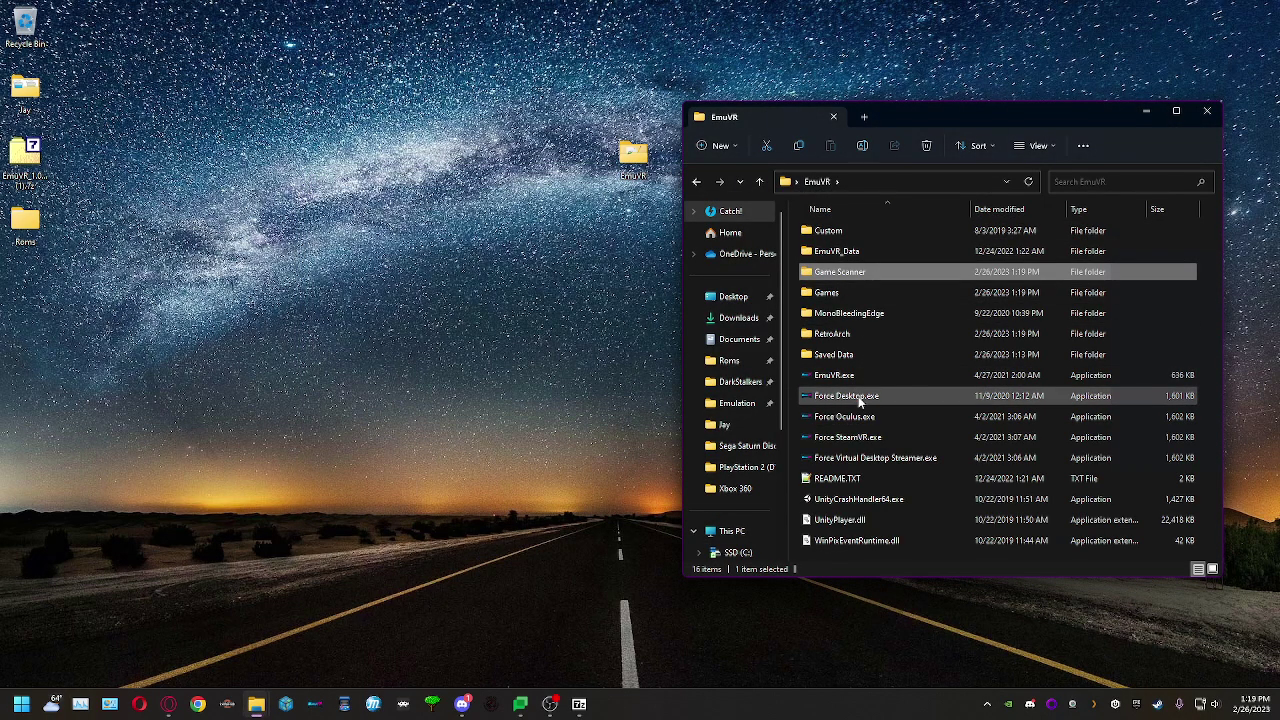
double_click(857, 397)
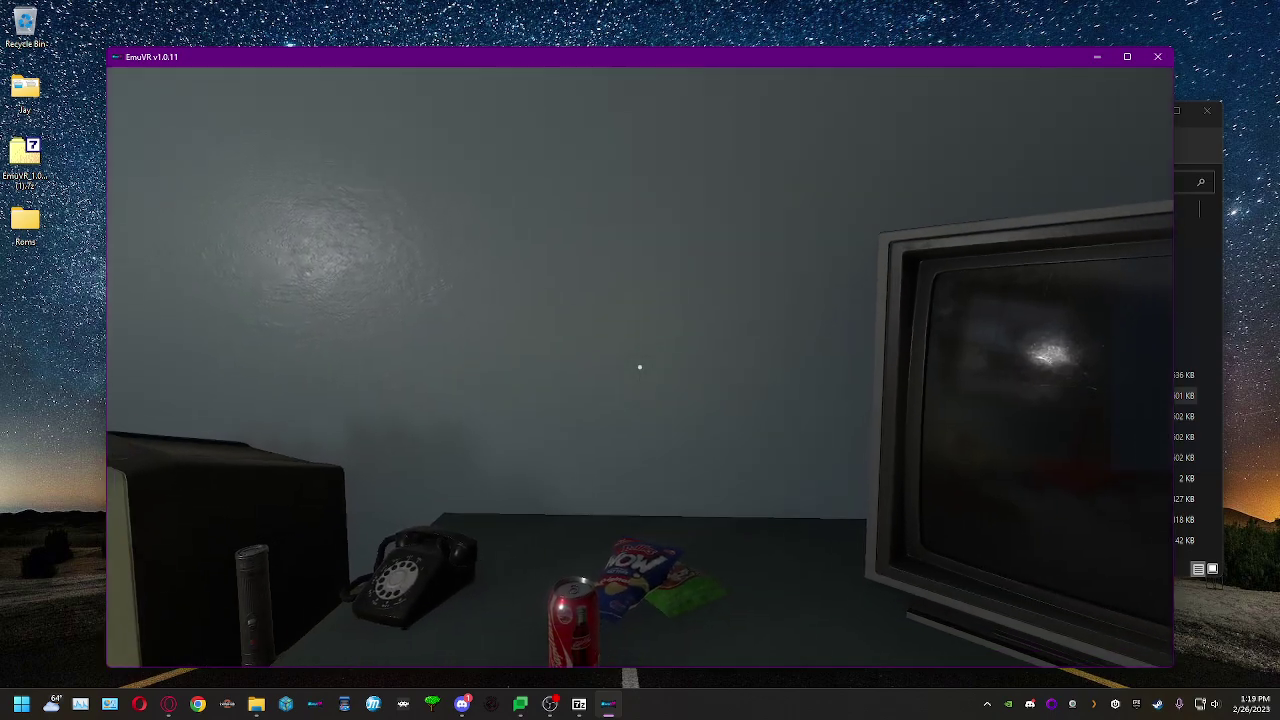
Walk through the virtual room to the Nintendo Entertainment System on the wooden bookshelf and examine it up close.
mouse_move(640, 367)
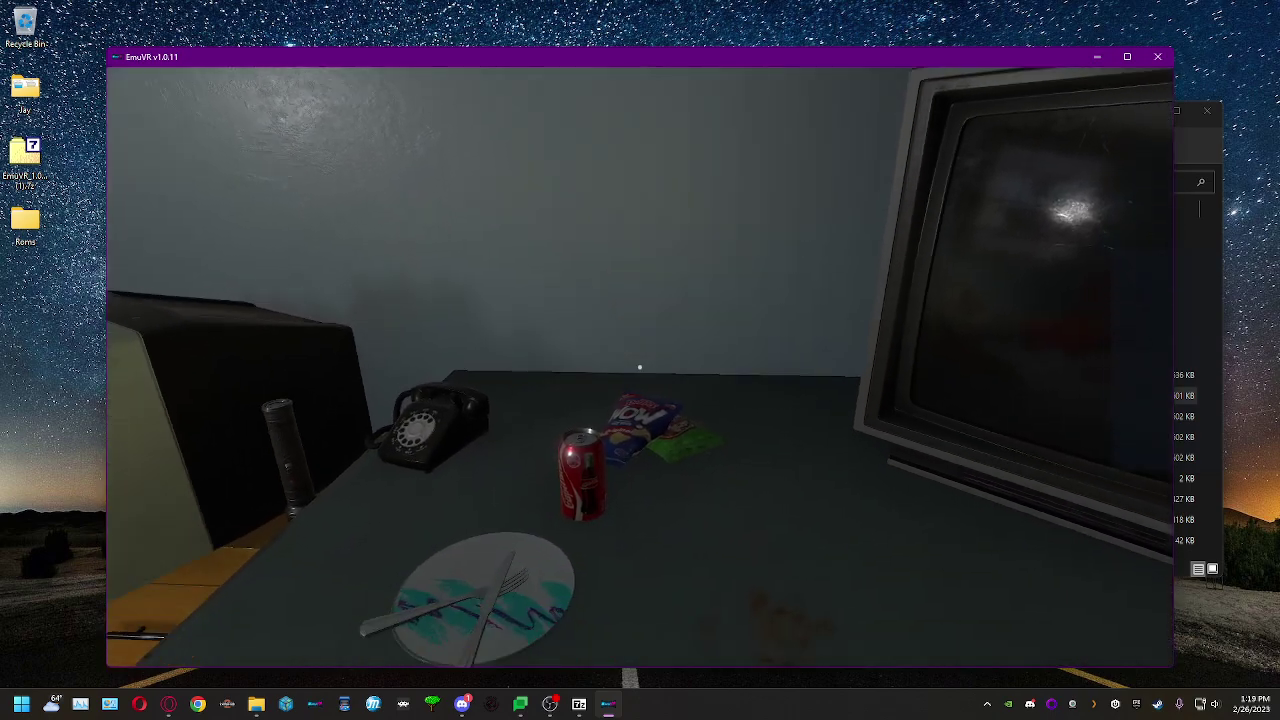
key("s")
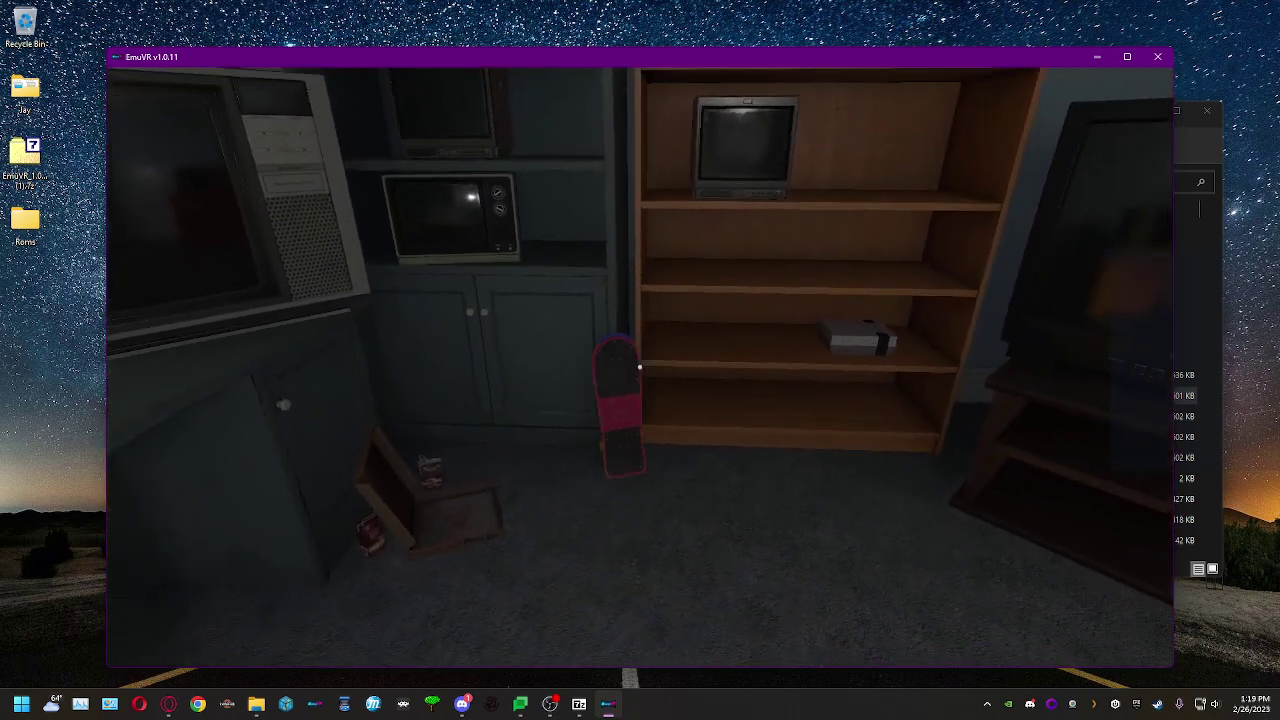
key("w")
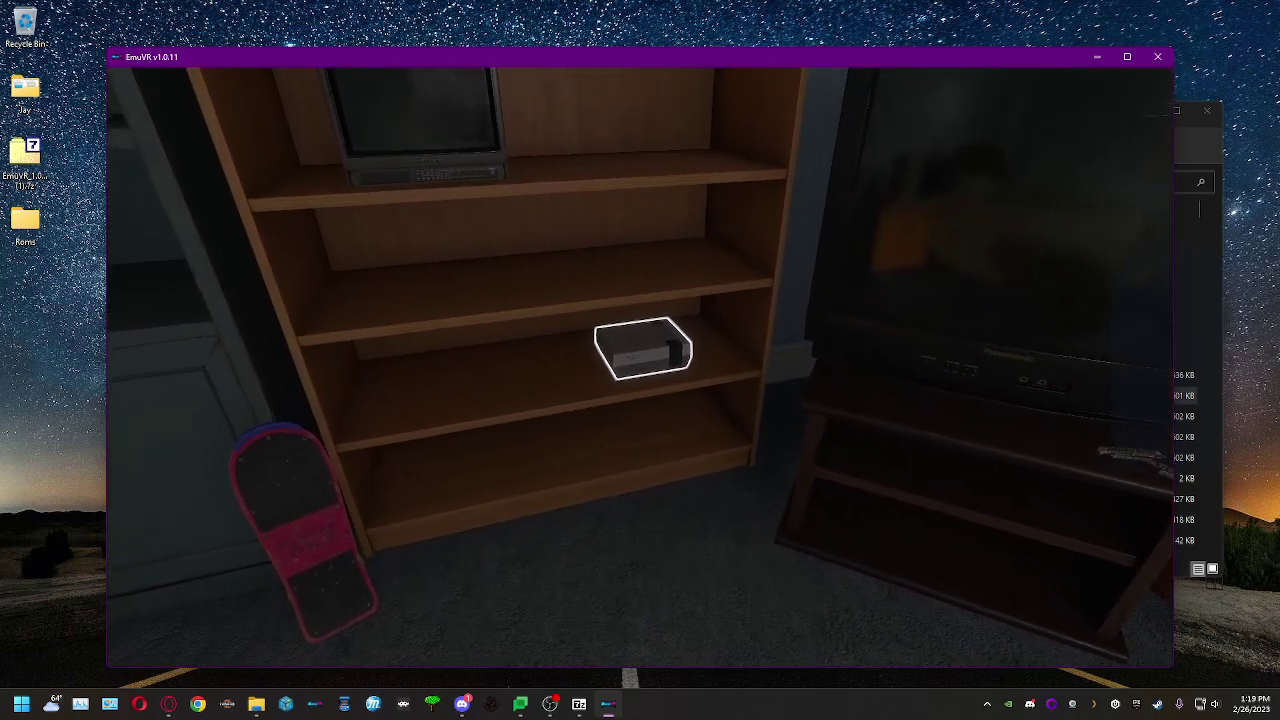
key("ctrl")
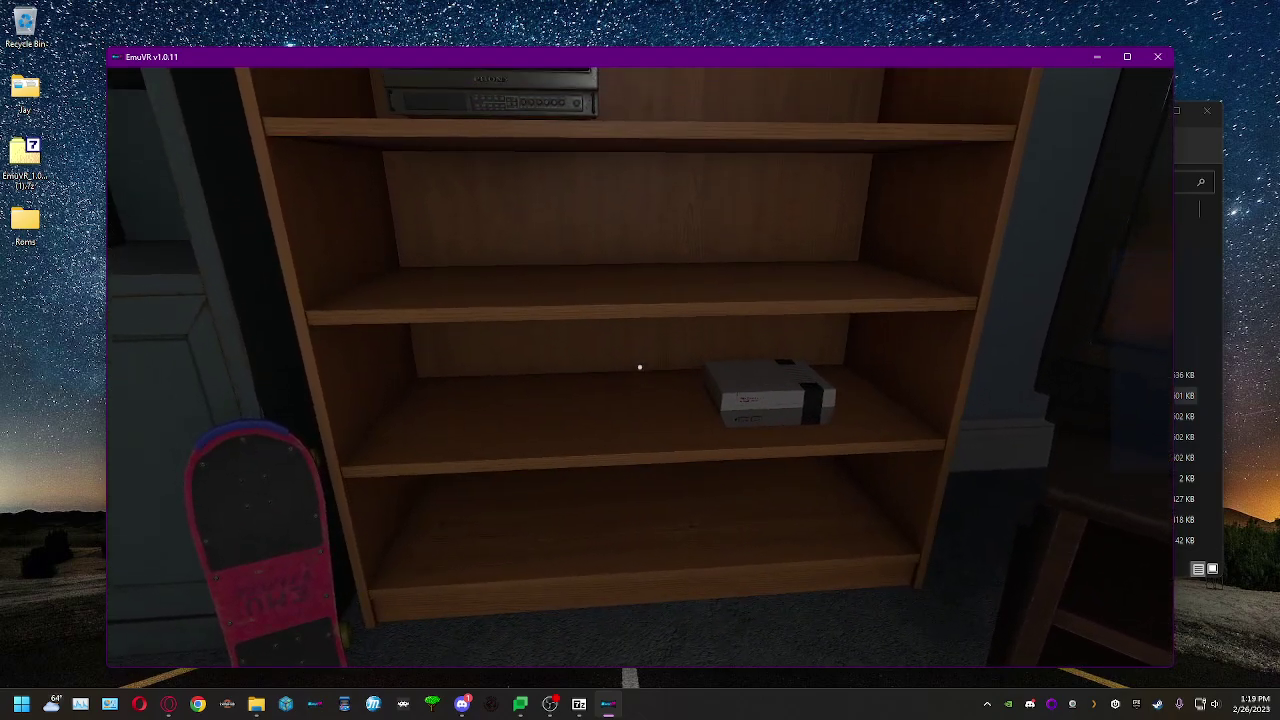
key("w")
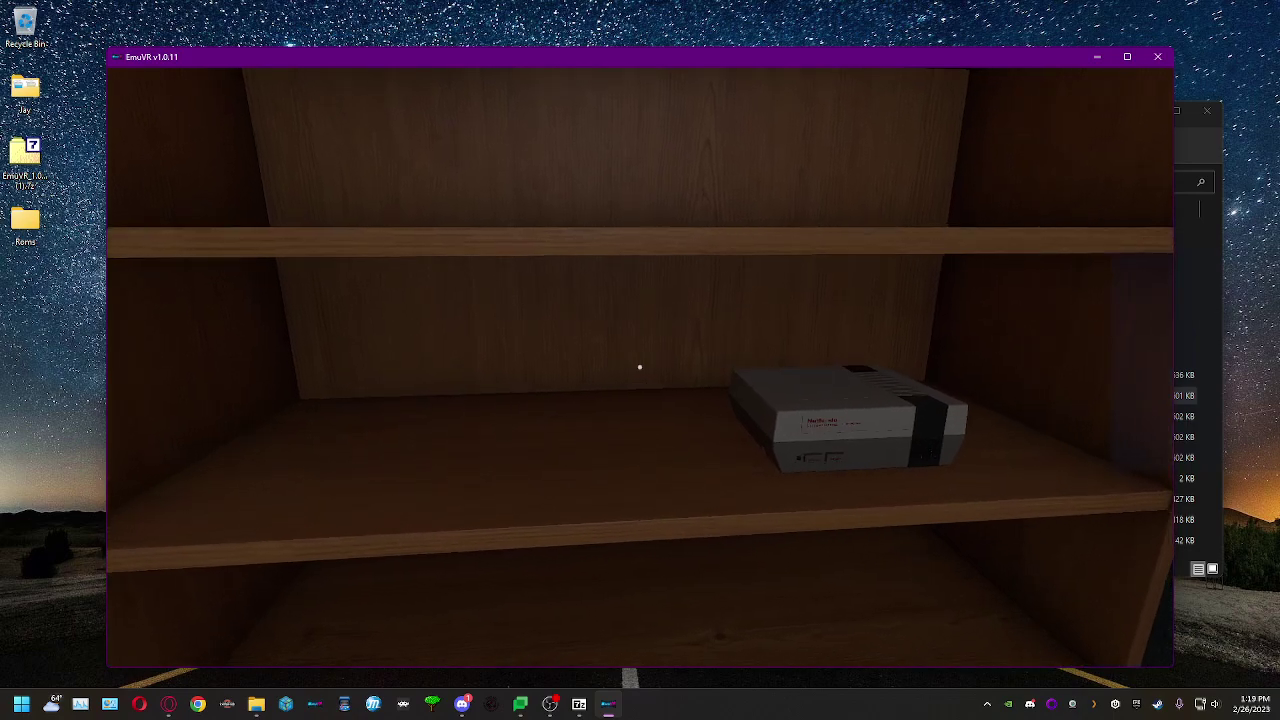
key("s")
key("s")
key("w")
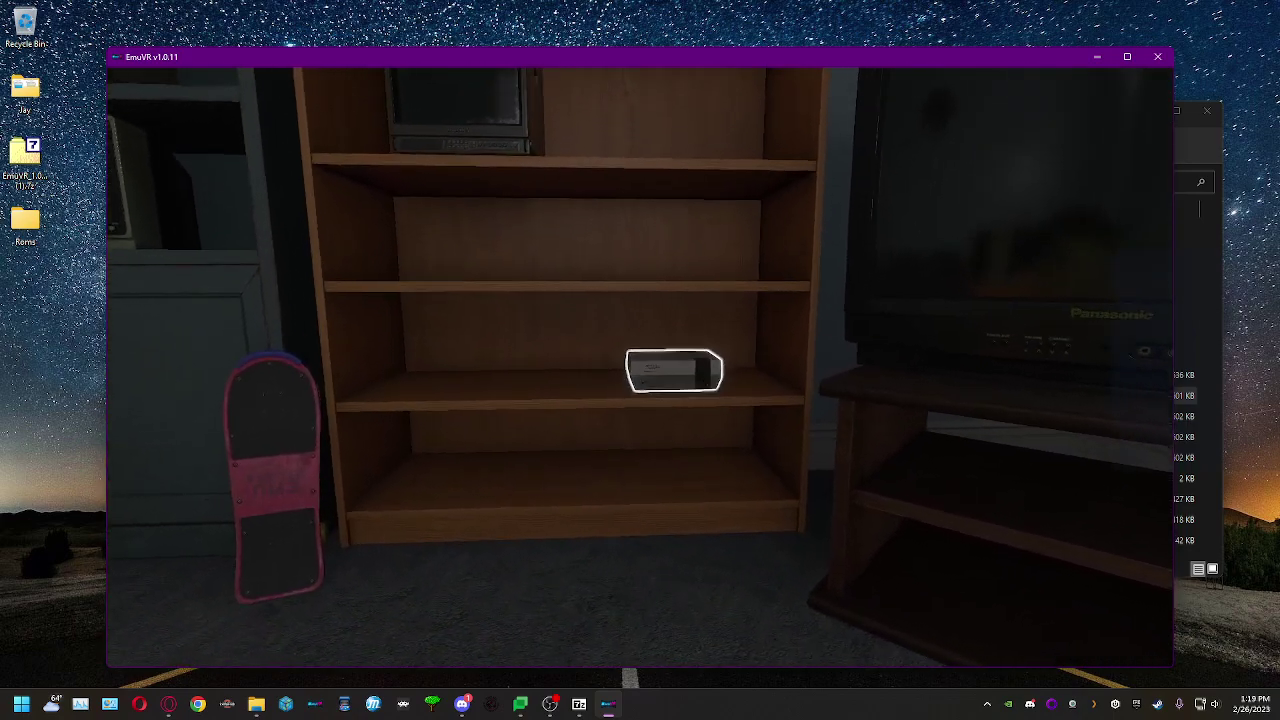
key("w")
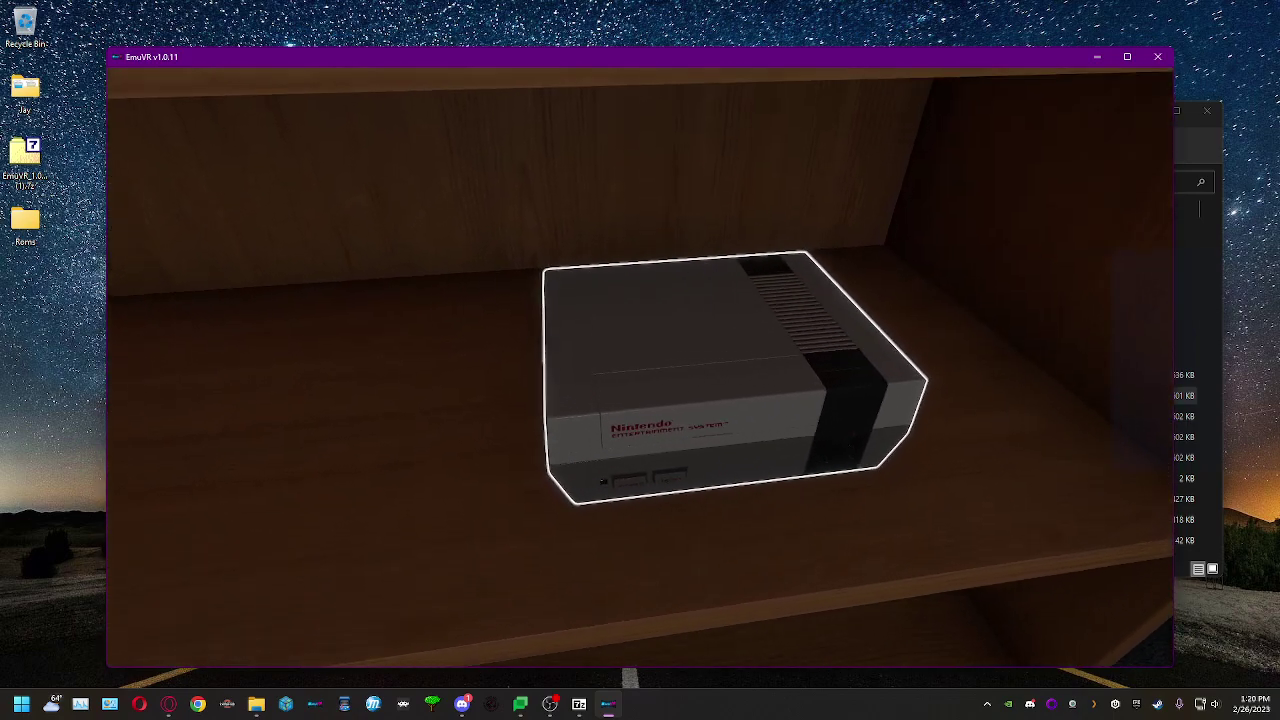
key("ctrl")
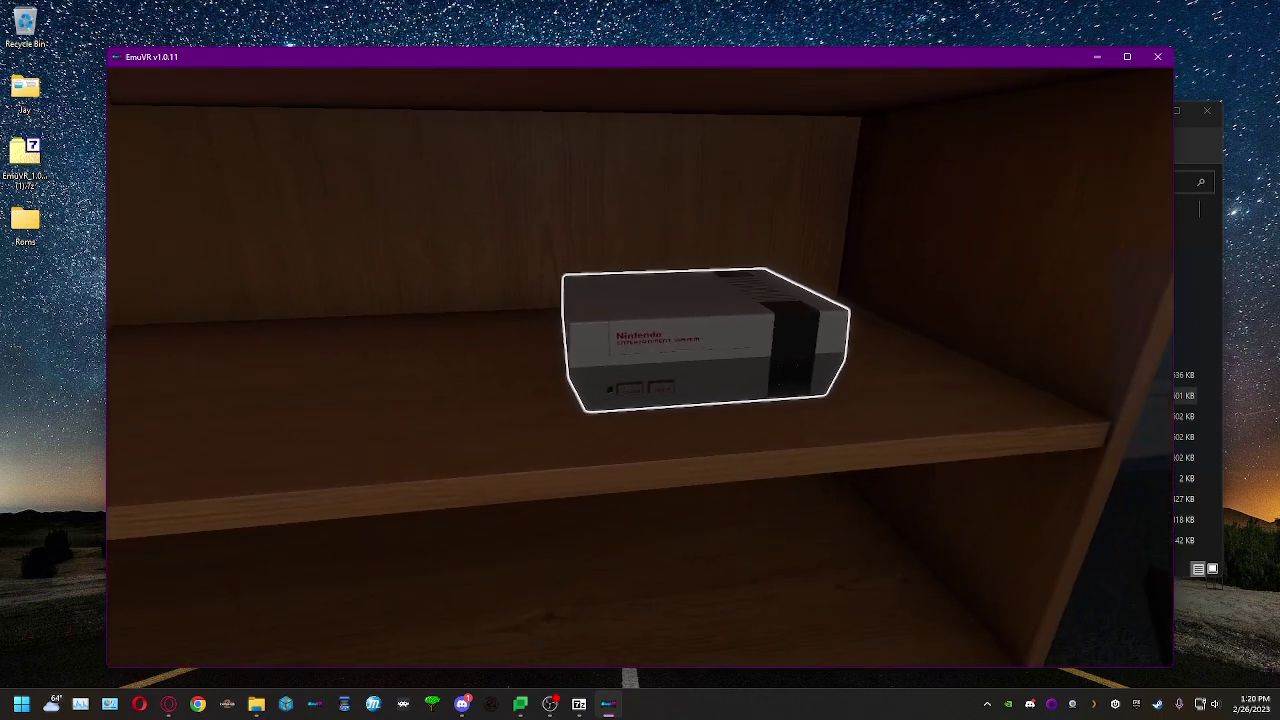
key("s")
key("w")
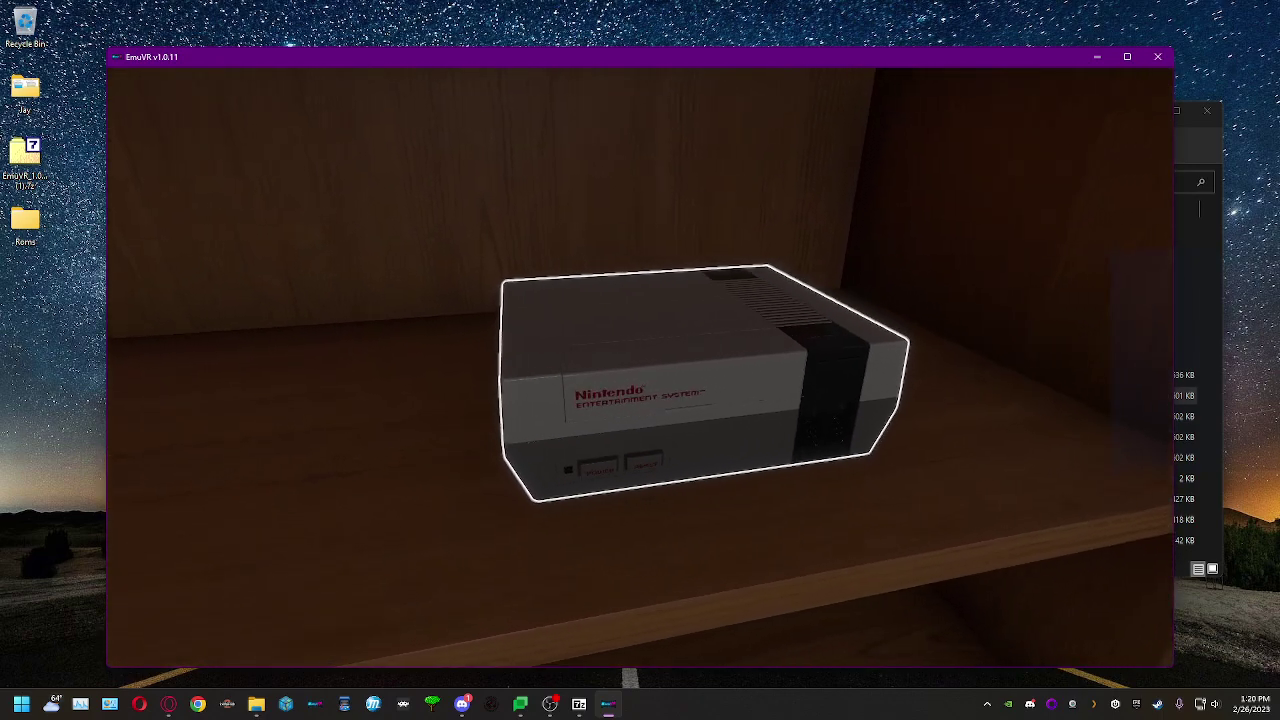
Open the cartridge lid of the NES console on the bookshelf, back away for a look, and close it again.
left_click(640, 367)
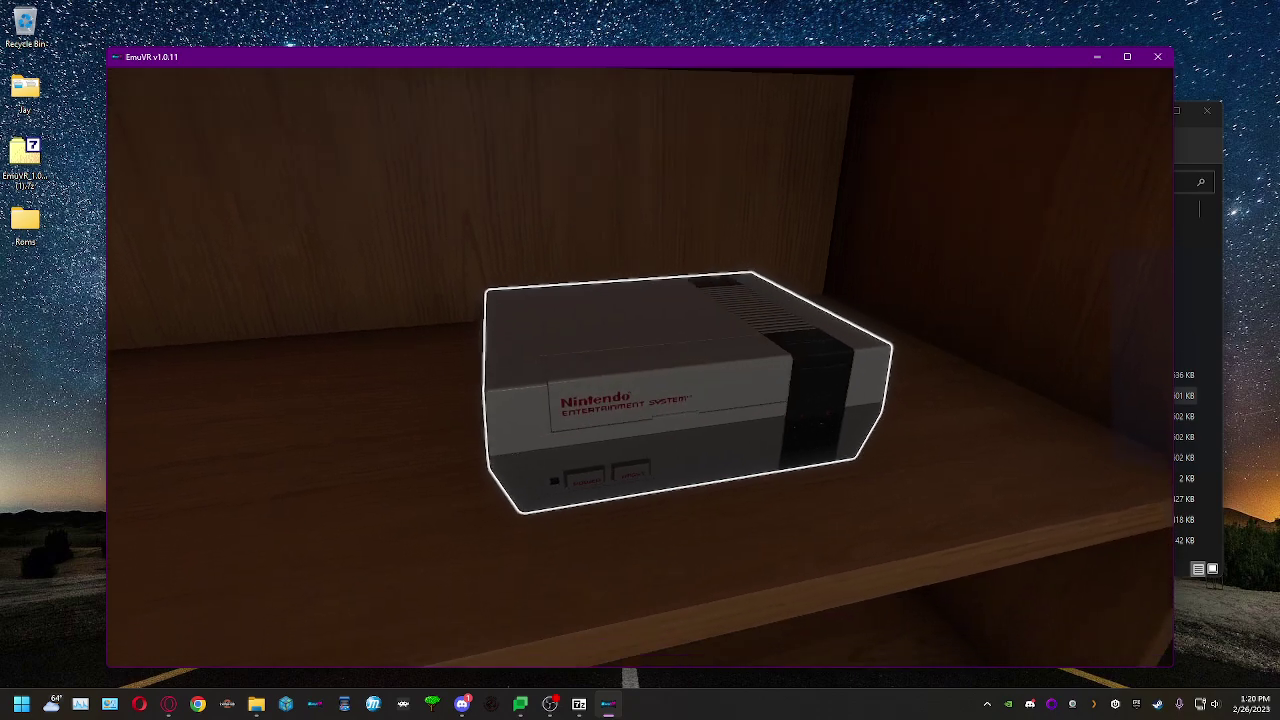
key("s")
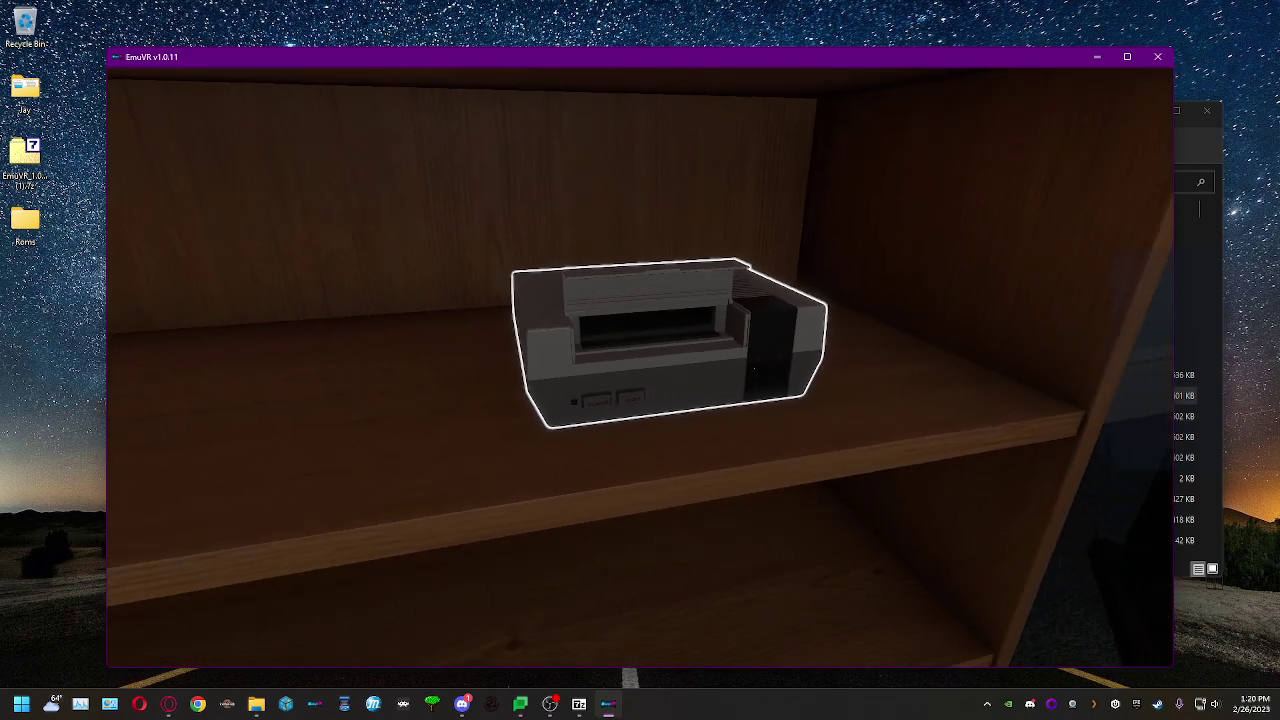
left_click(640, 367)
Look over the televisions around the room, from the Panasonic beside the bookshelf to the set on the desk.
key("w")
key("s")
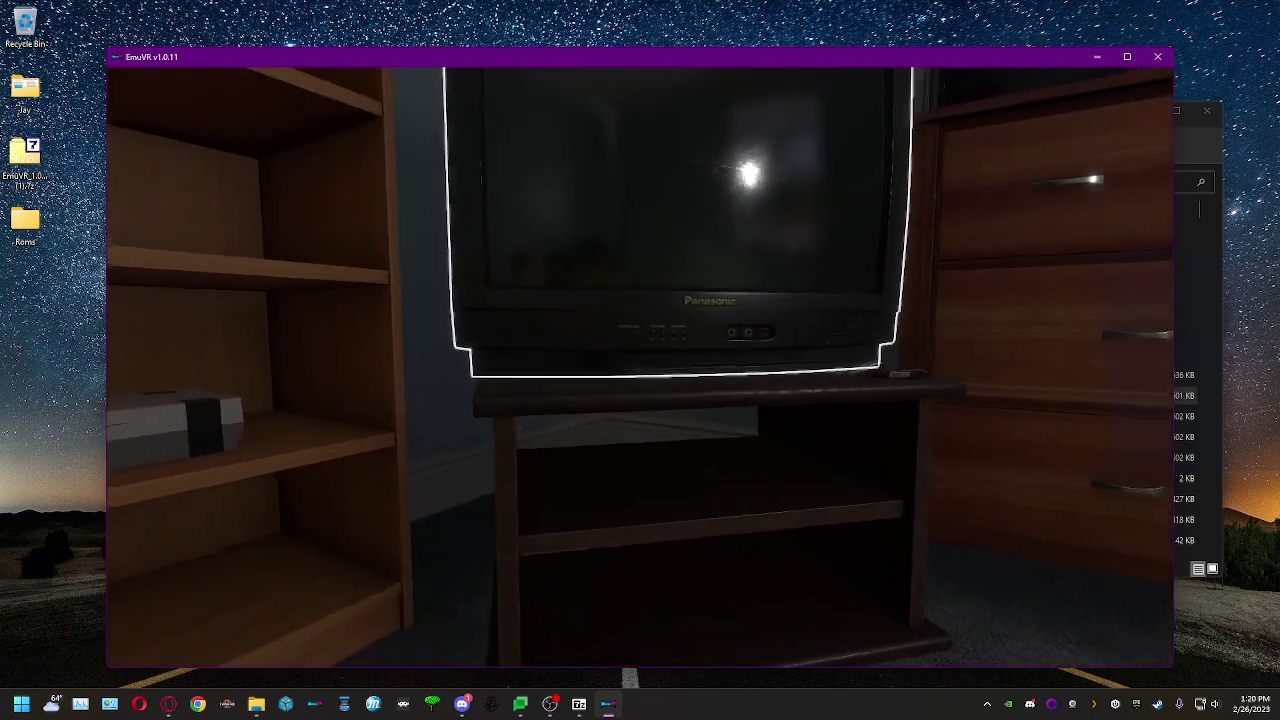
key("w")
key("s")
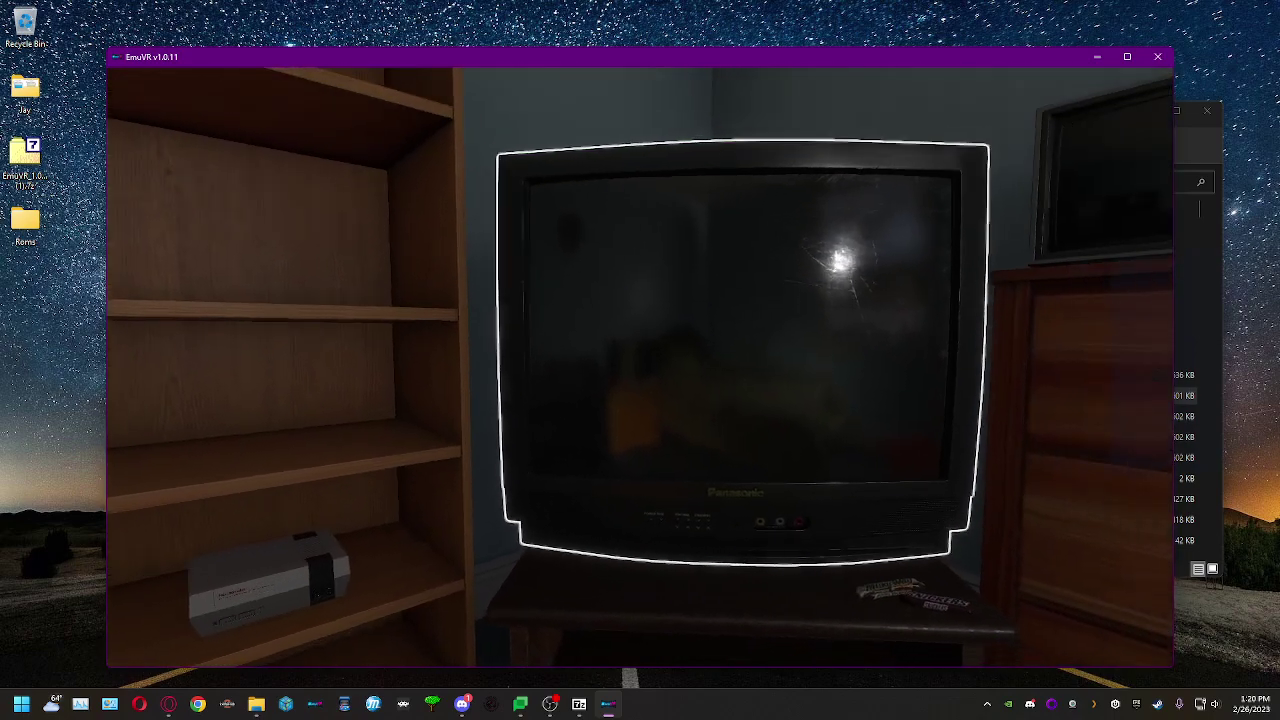
key("w")
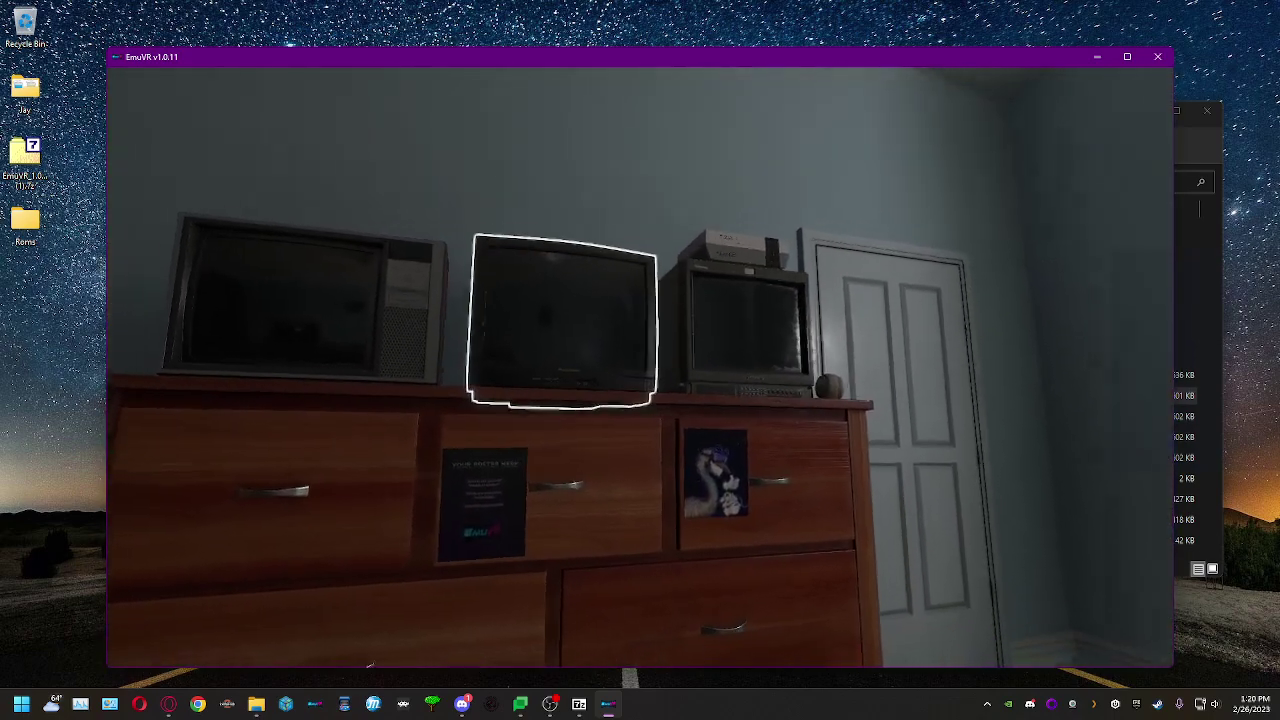
key("w")
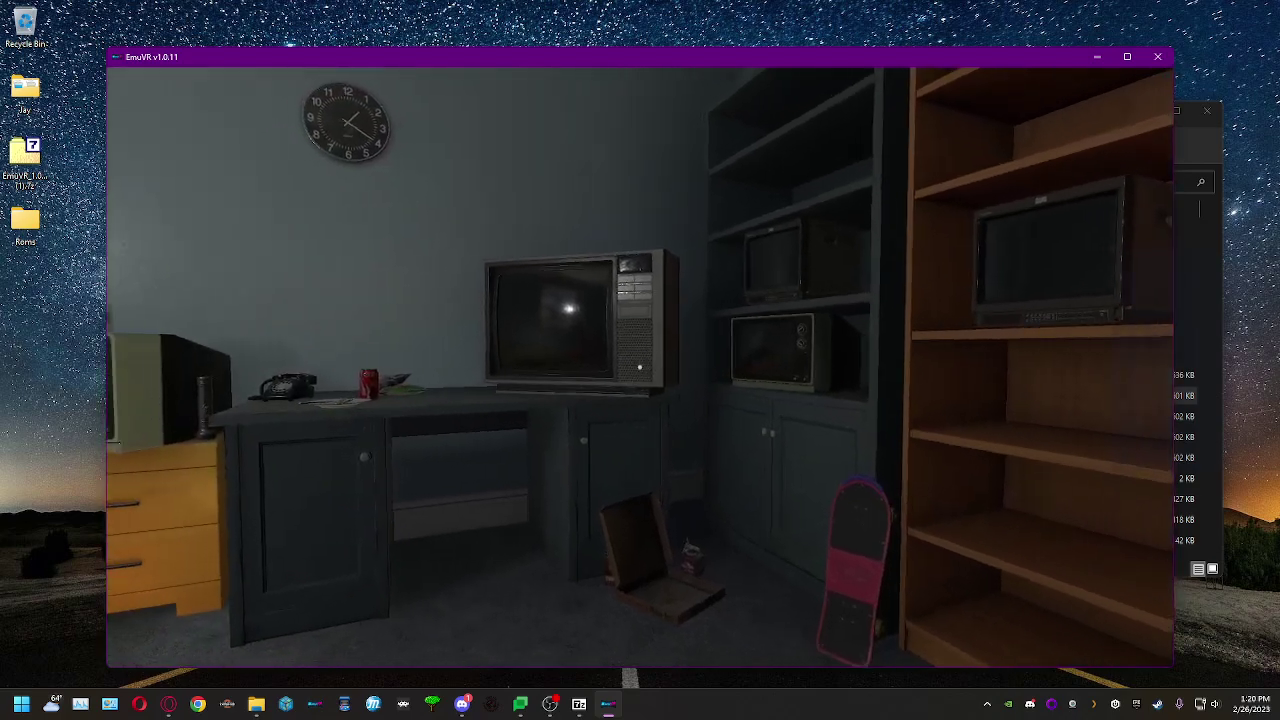
key("w")
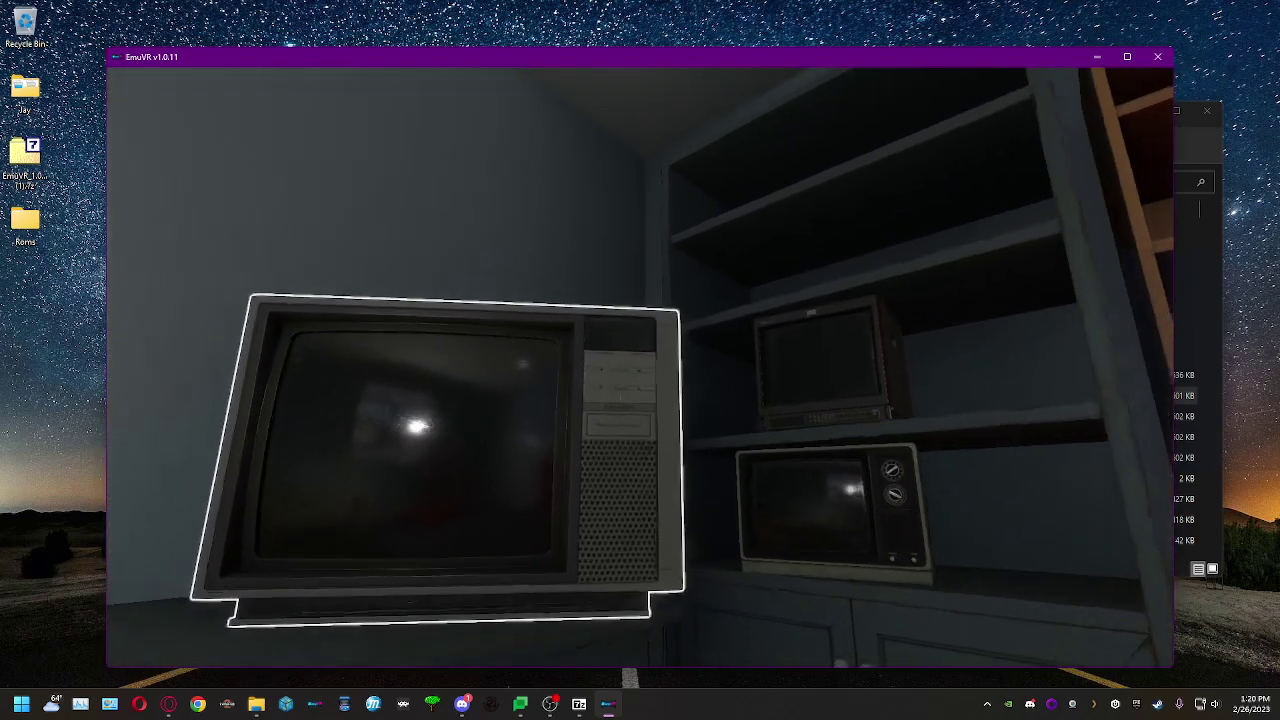
Turn on the desk television, adjust its volume to 55, and switch it off again.
key("s")
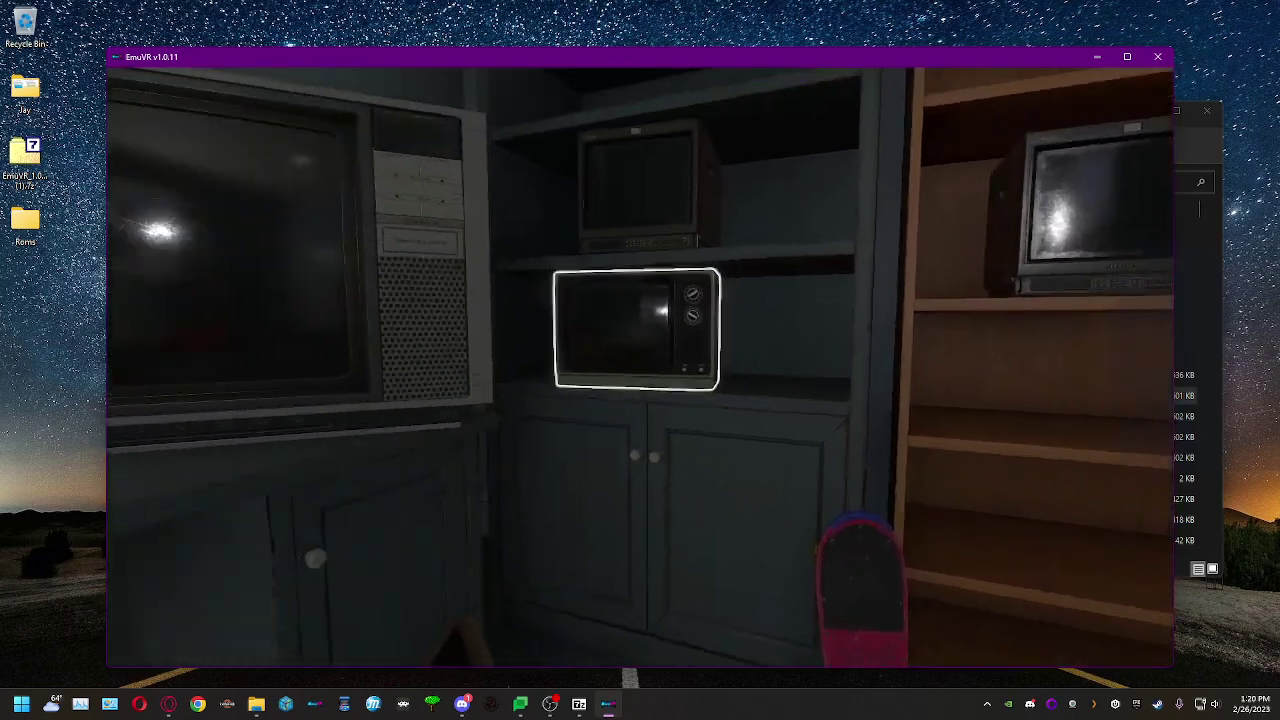
key("w")
left_click(640, 367)
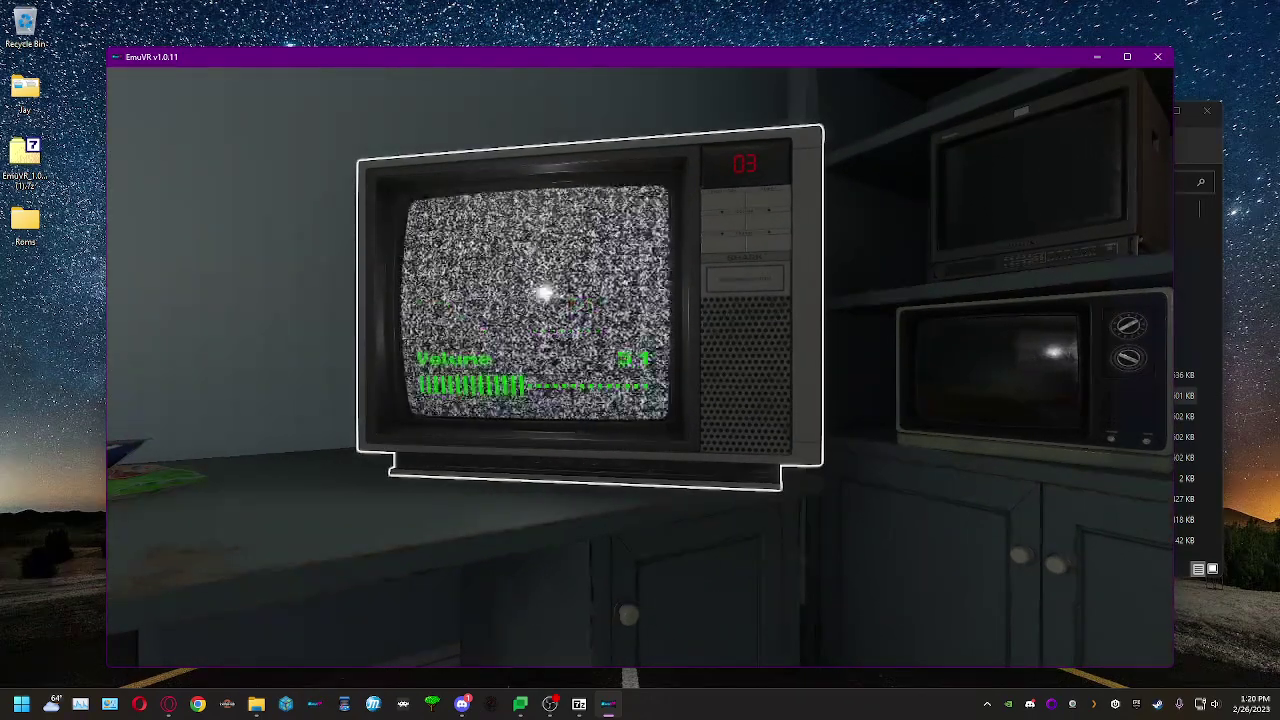
scroll(640, 360, "down", 3)
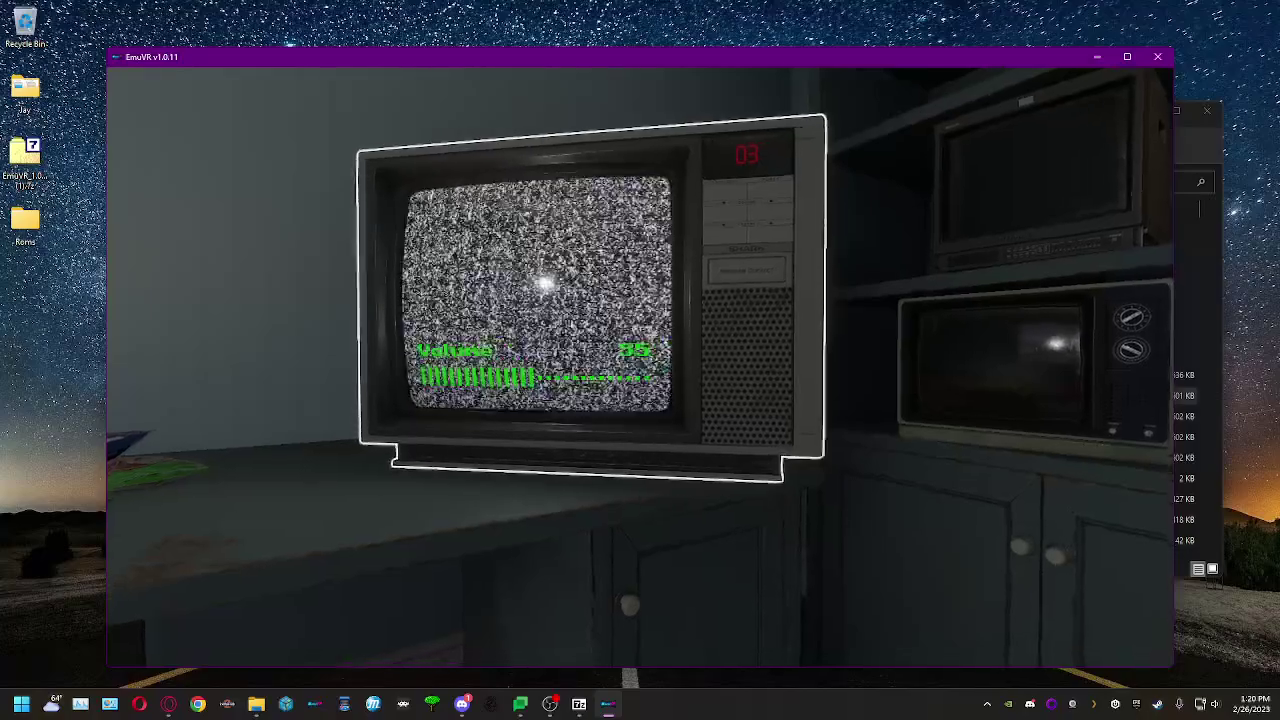
key("e")
key("s")
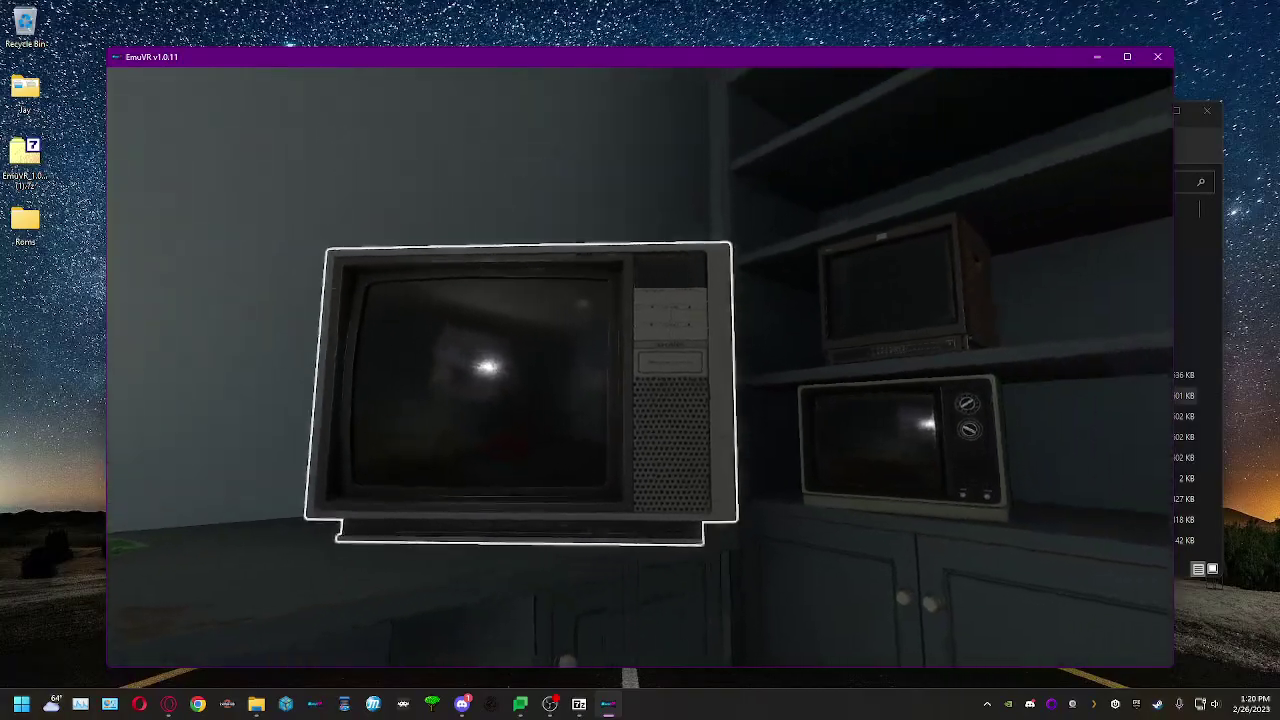
Switch the desk television back on and view it from different distances in the room.
key("w")
left_click(640, 367)
key("s")
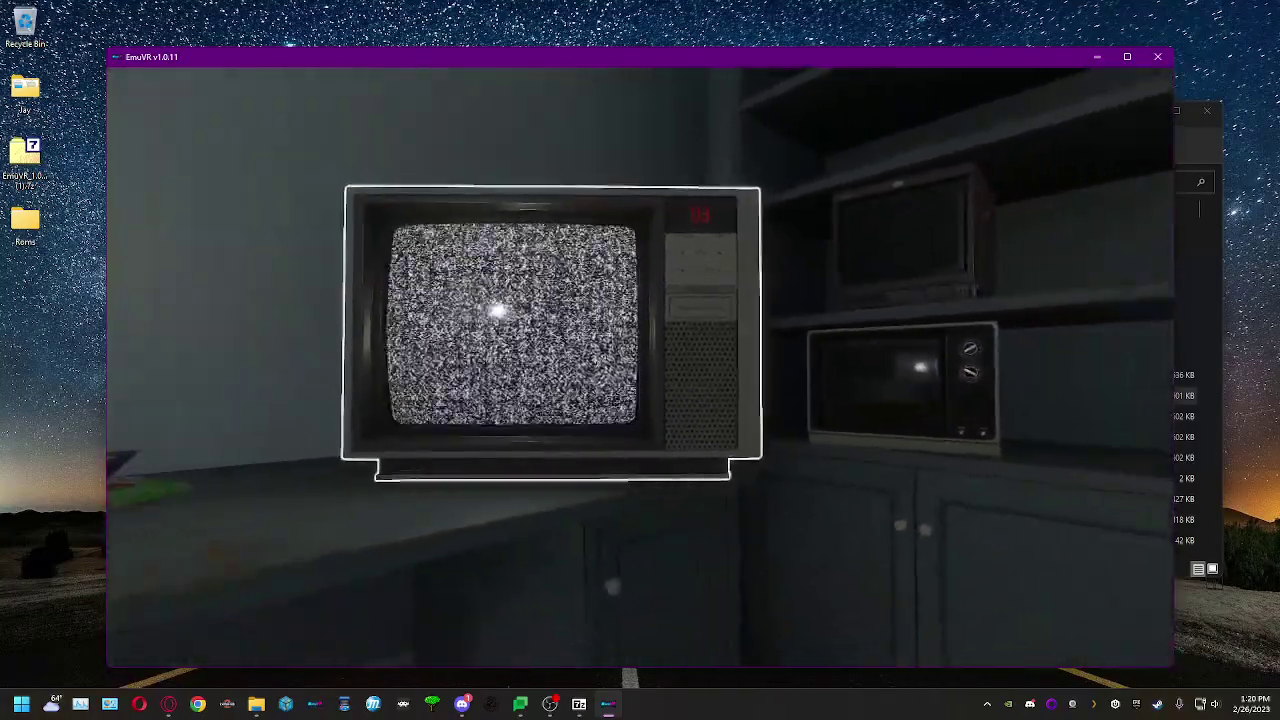
key("w")
key("s")
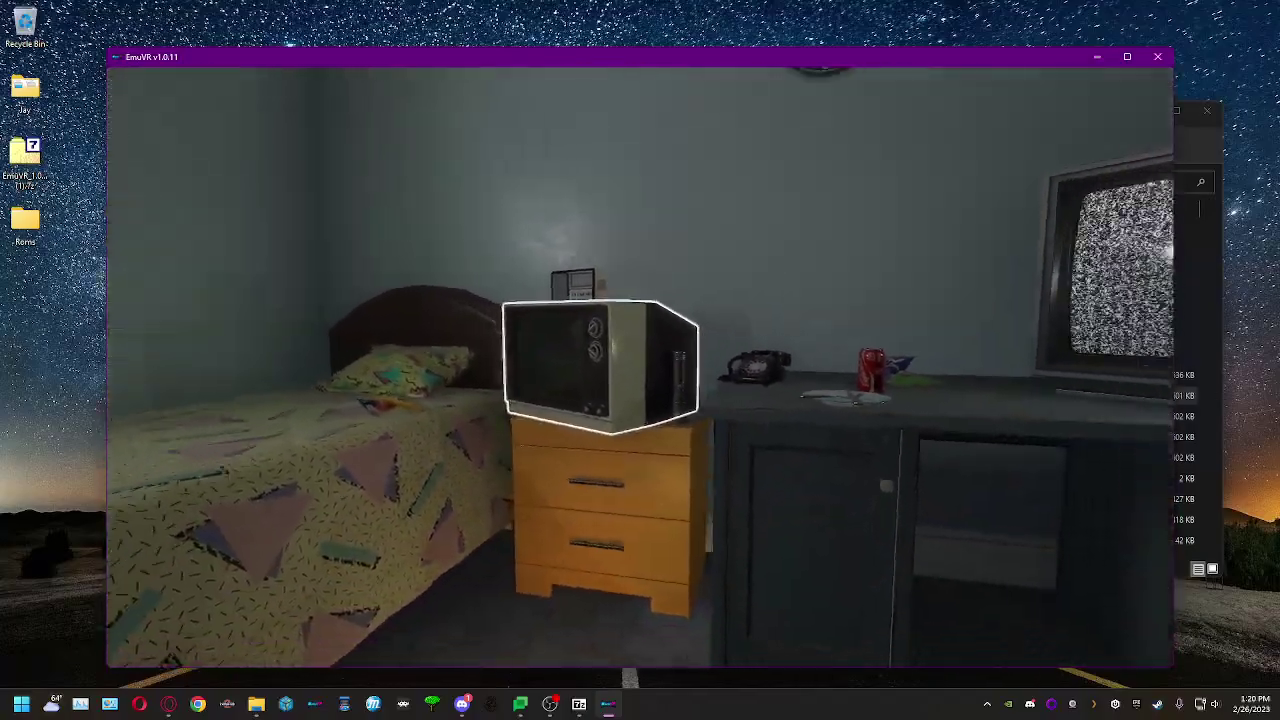
key("w")
scroll(640, 367, "up", 1)
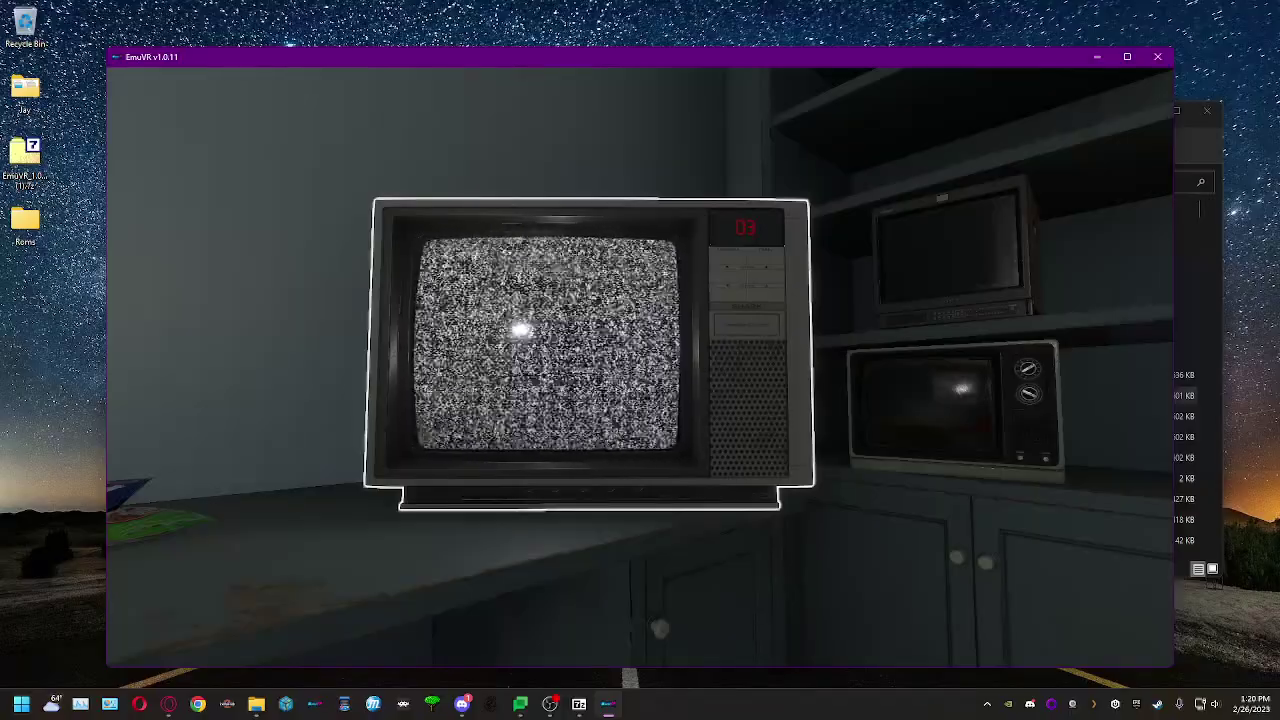
key("s")
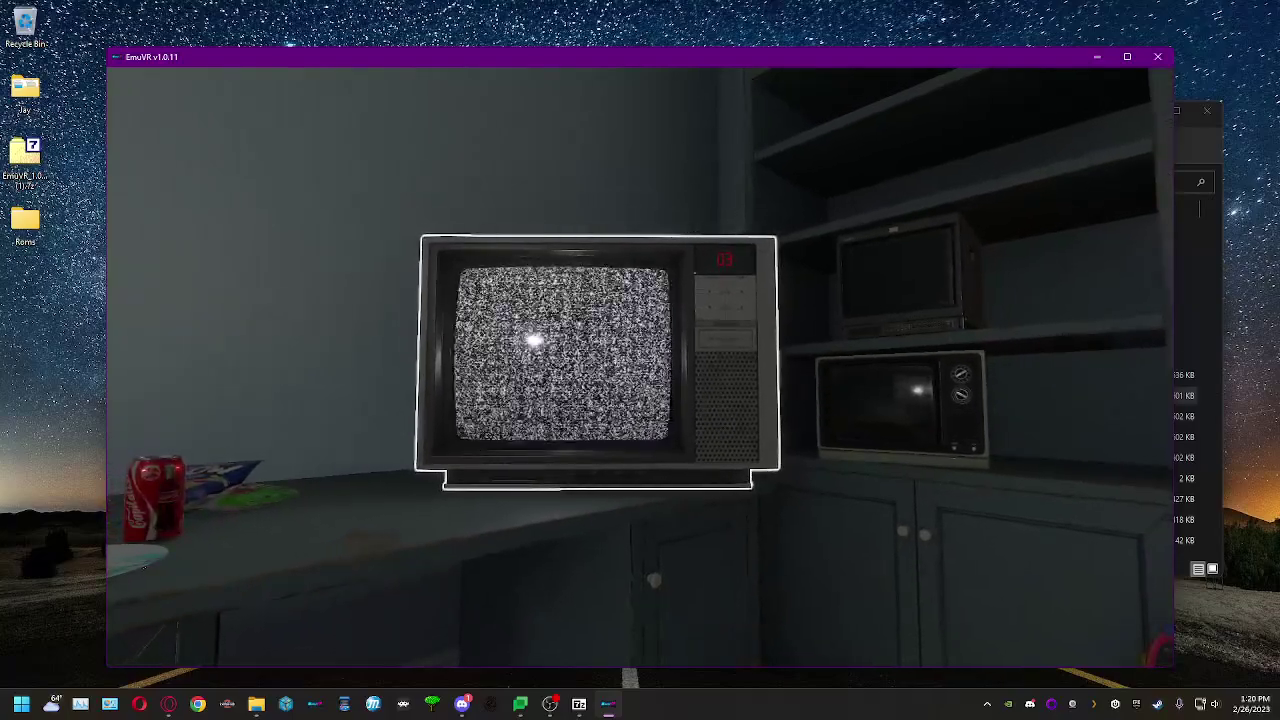
Turn on the Panasonic television beside the bookshelf, try its volume control, and switch it off again.
key("w")
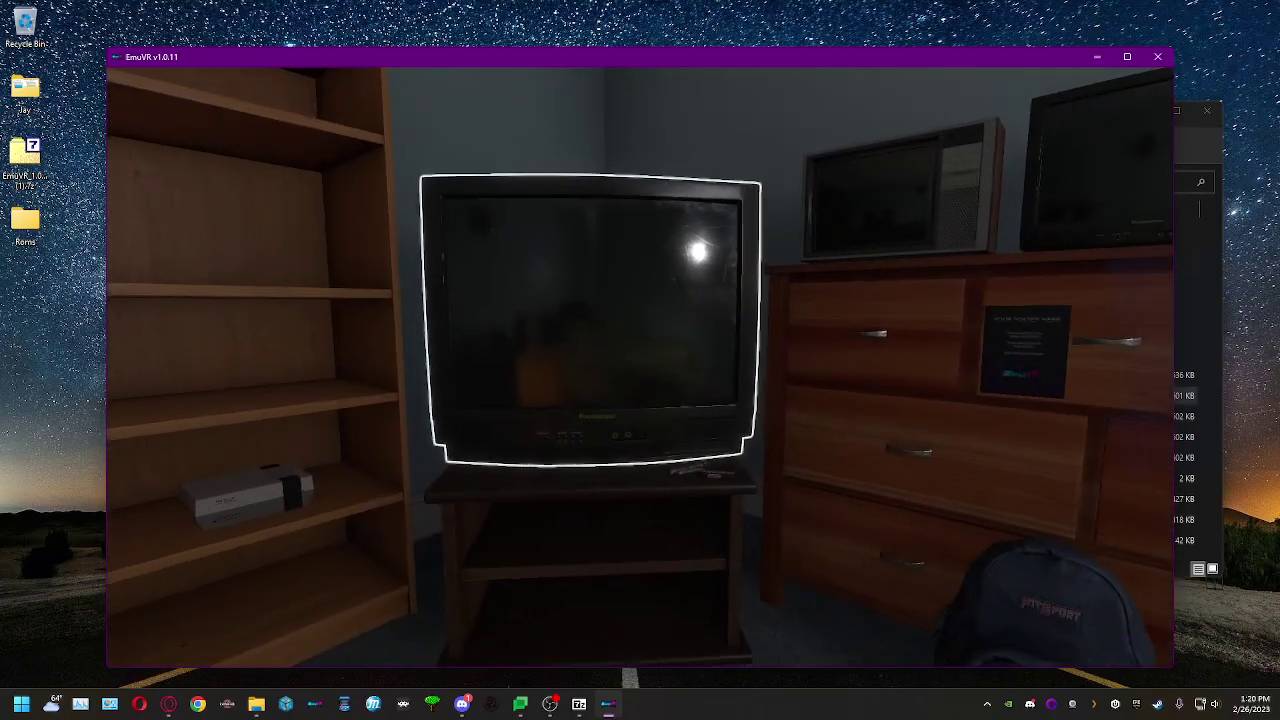
key("e")
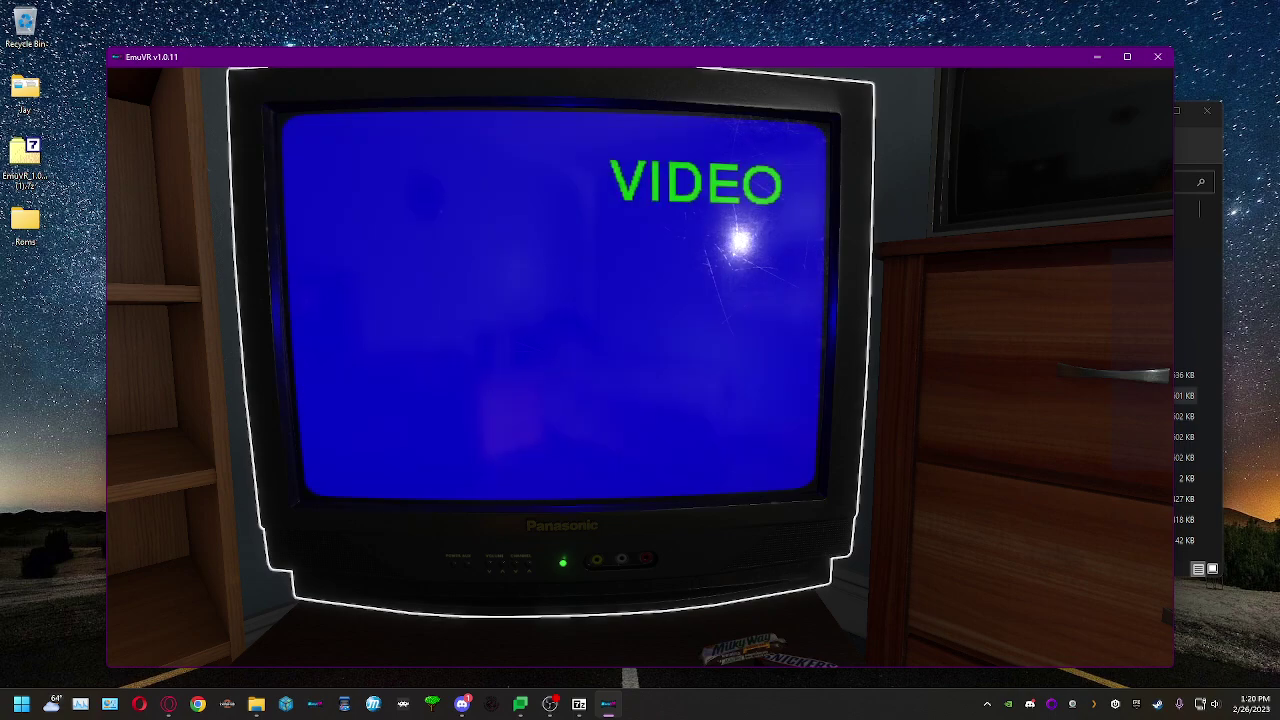
scroll(640, 367, "up", 3)
scroll(640, 367, "down", 3)
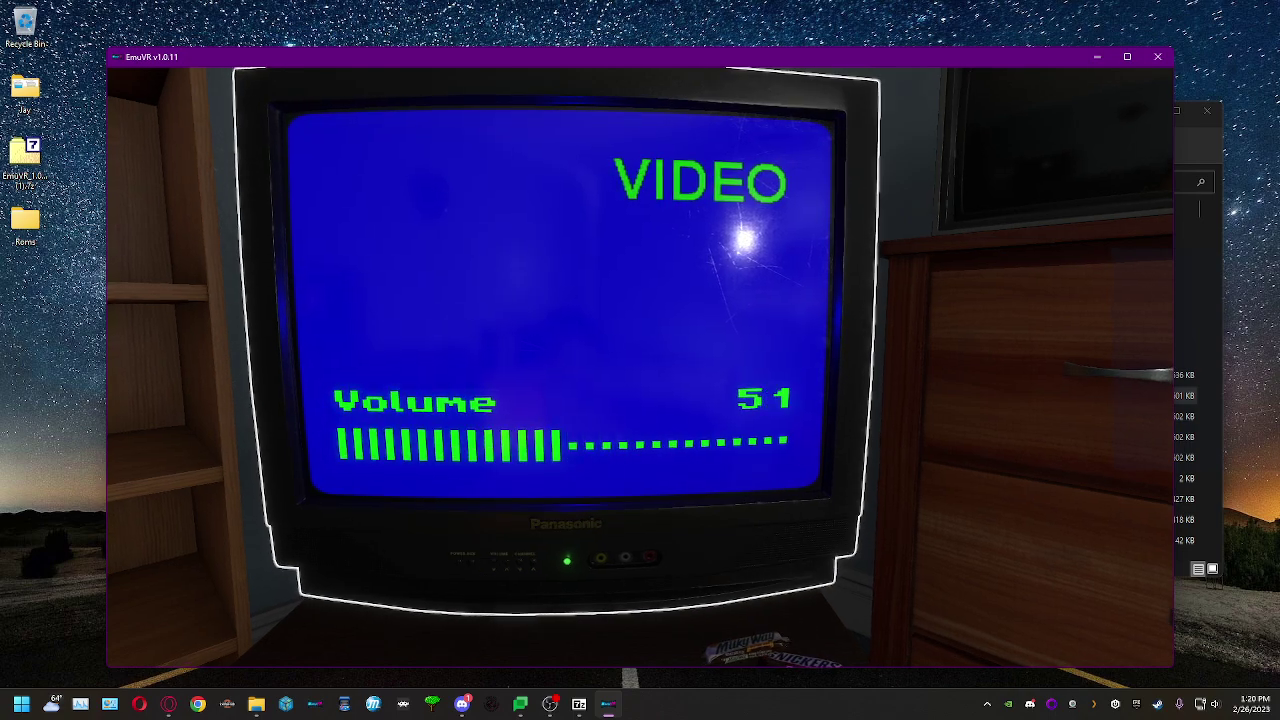
key("e")
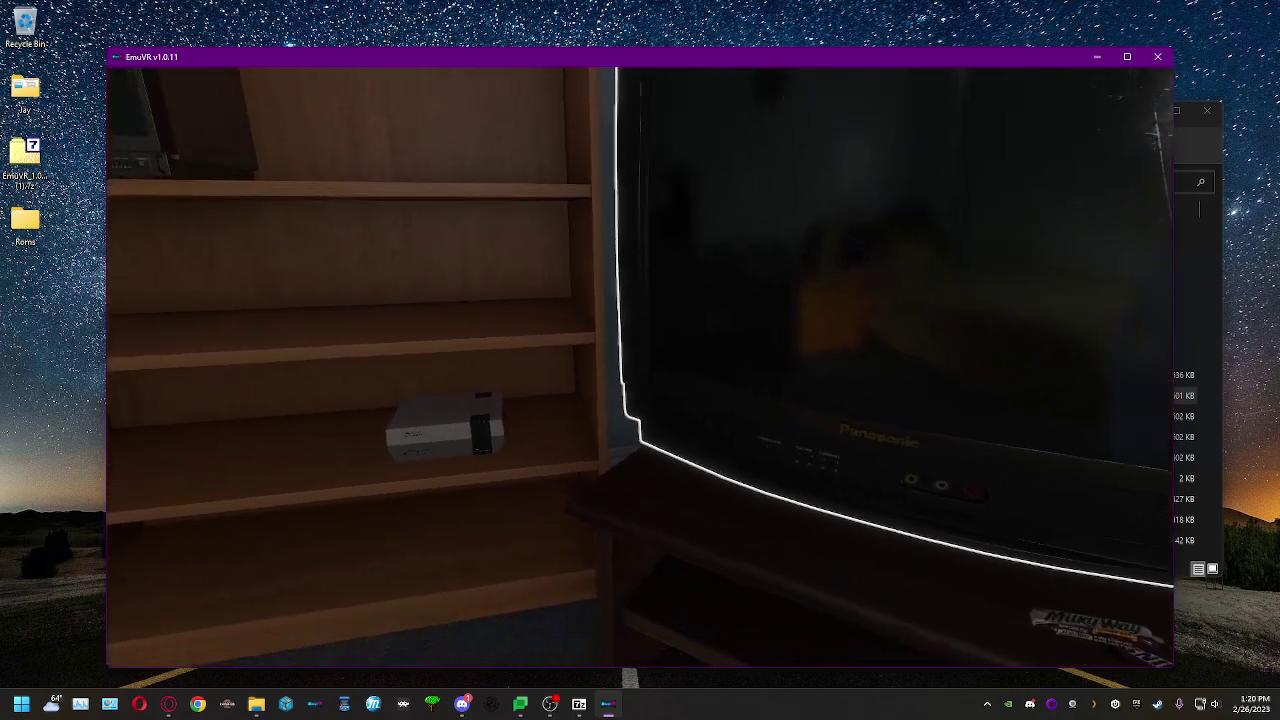
Pick up the NES console from the wooden bookshelf and set it back on the same shelf.
key("s")
key("w")
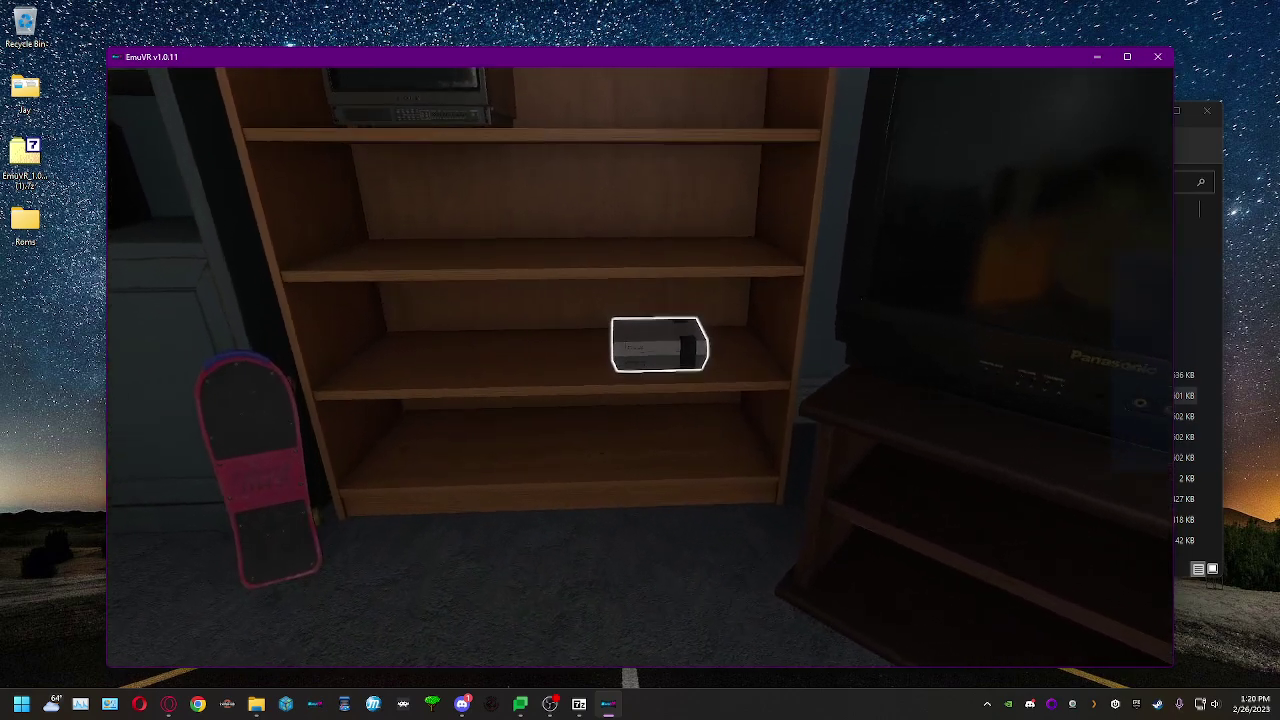
left_click(640, 367)
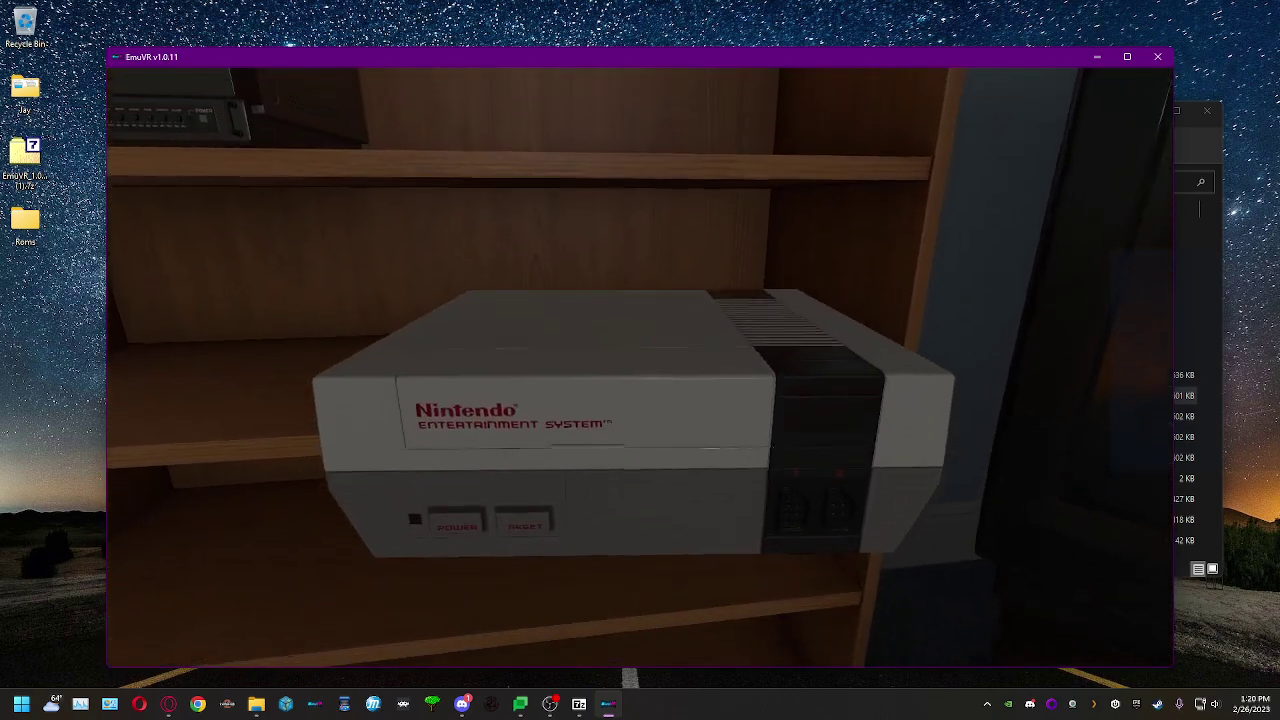
key("w")
key("e")
key("s")
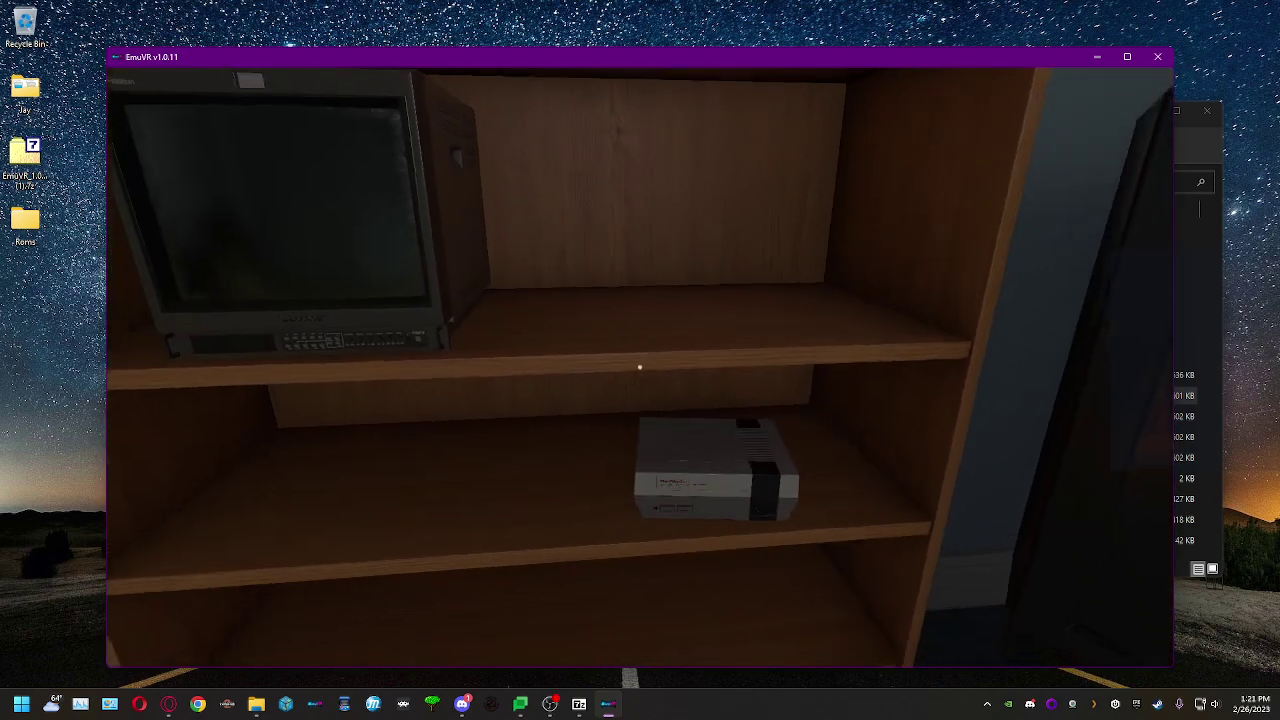
Take the Contra (USA) cartridge from the NES inventory and place it on the bookshelf above the console.
key("s")
key("Tab")
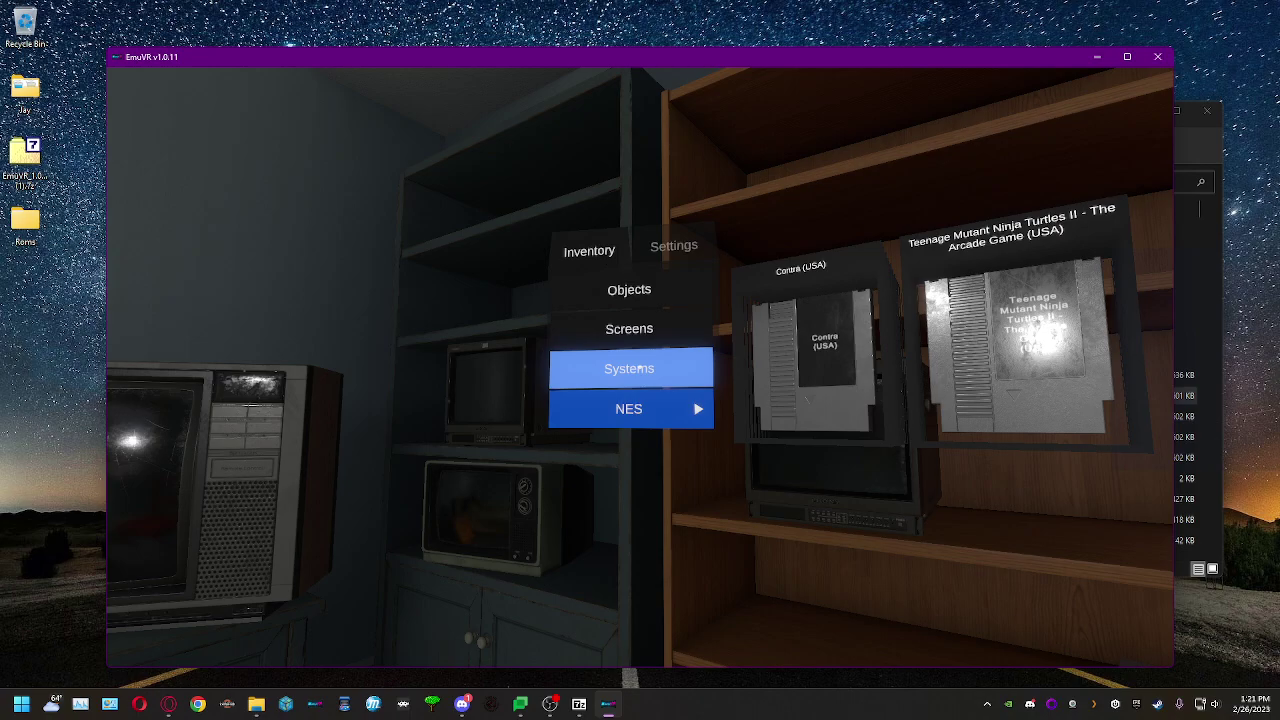
left_click(640, 367)
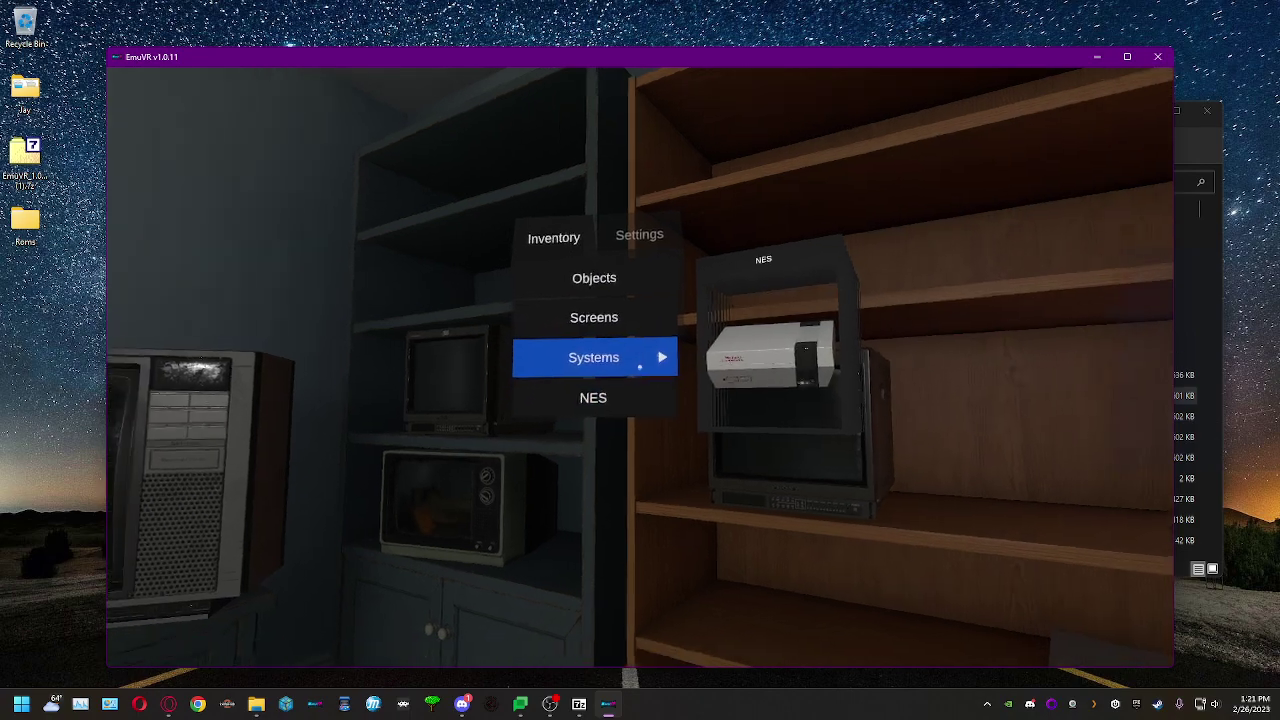
left_click(640, 367)
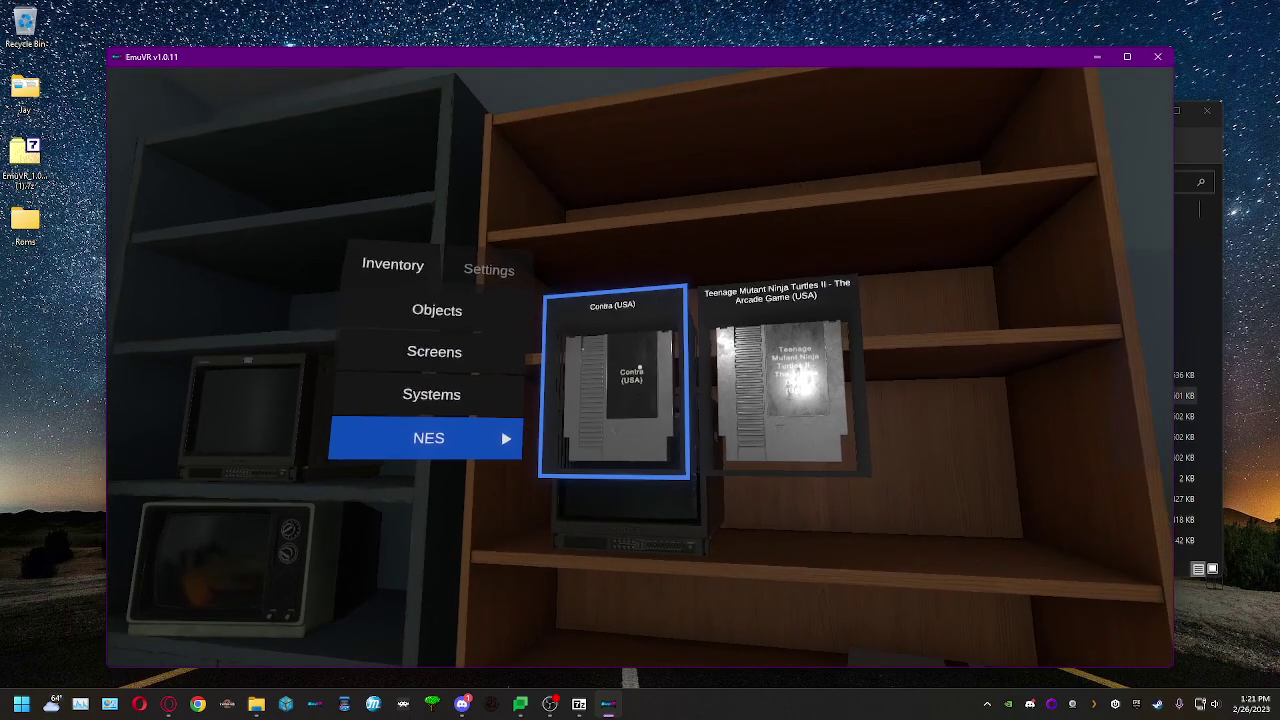
key("w")
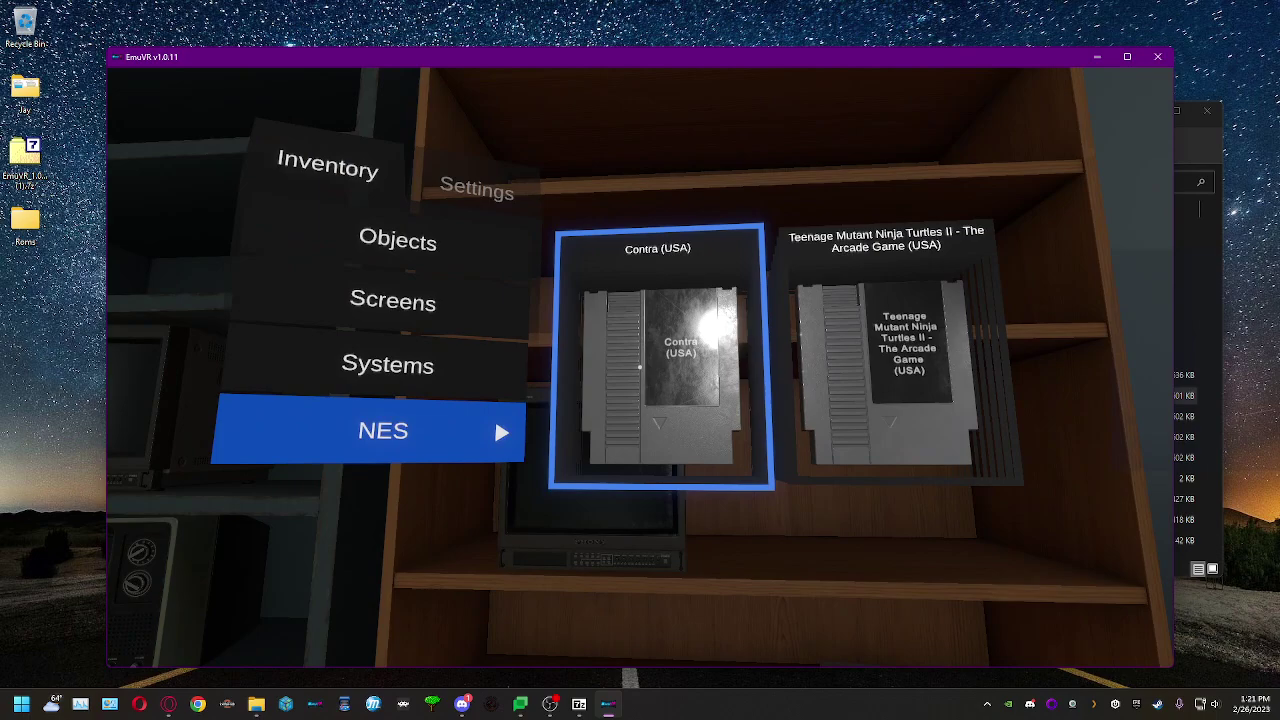
left_click(640, 367)
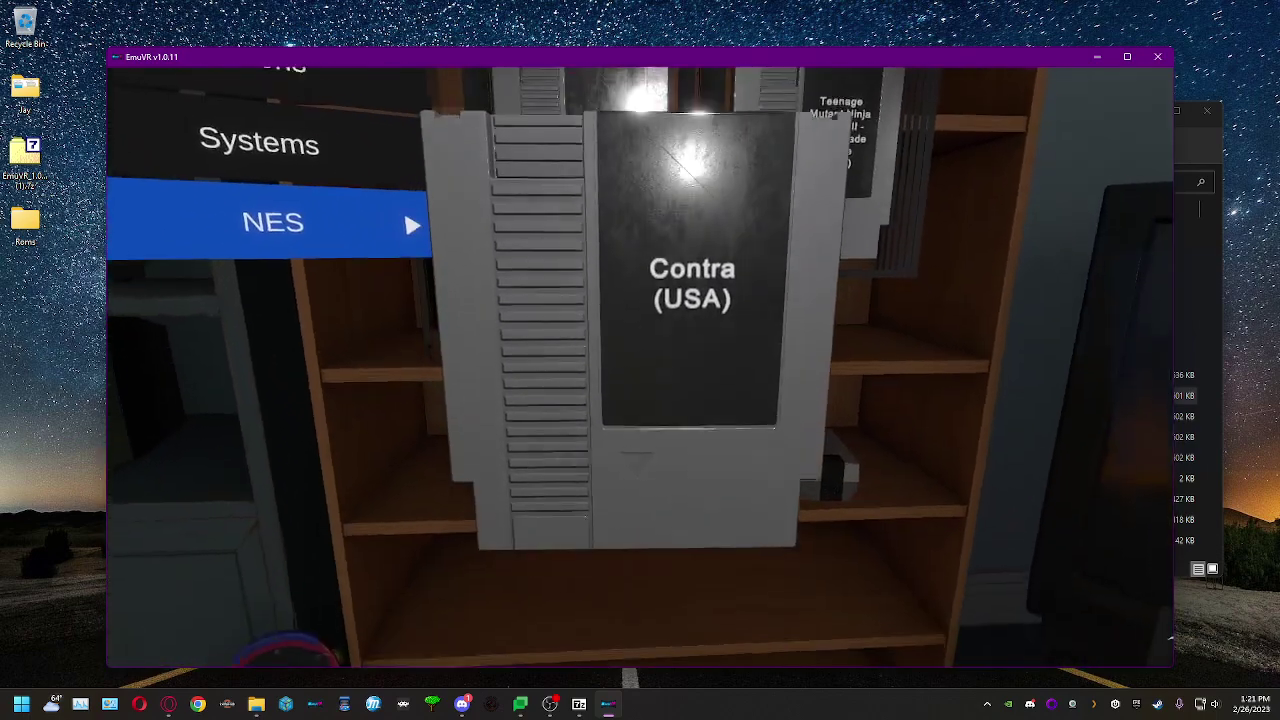
key("Escape")
key("w")
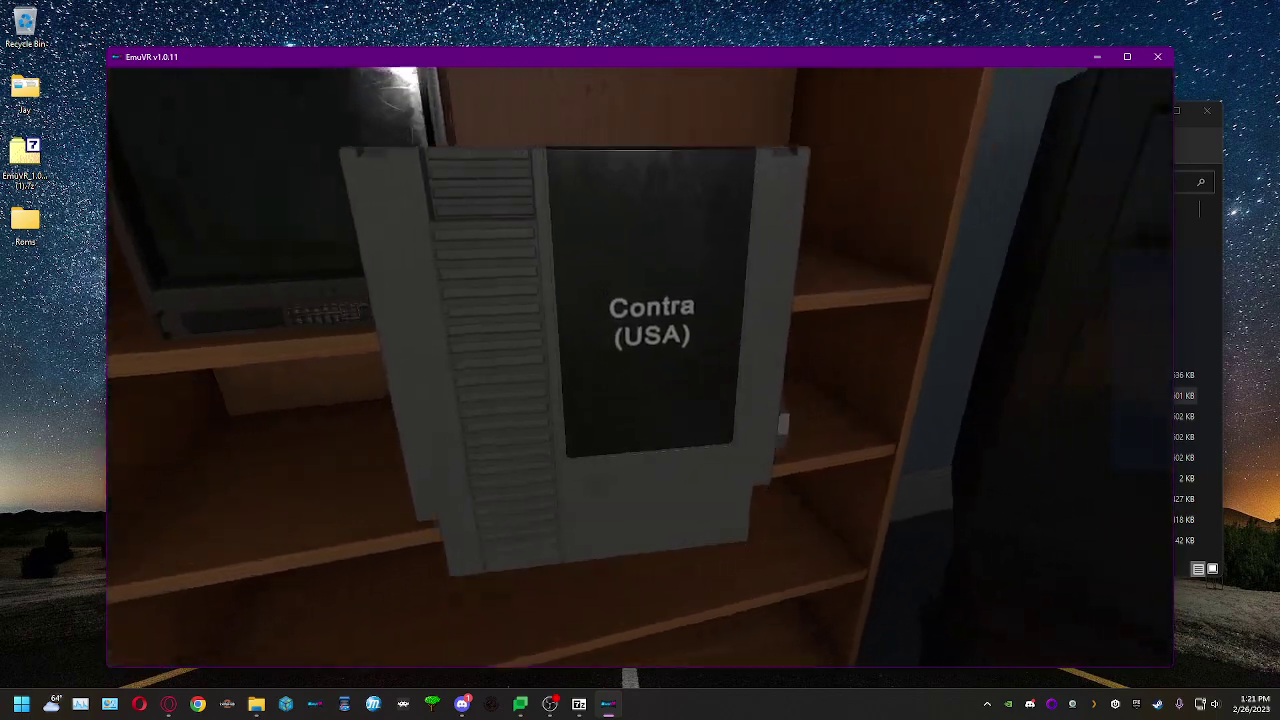
left_click(640, 367)
key("s")
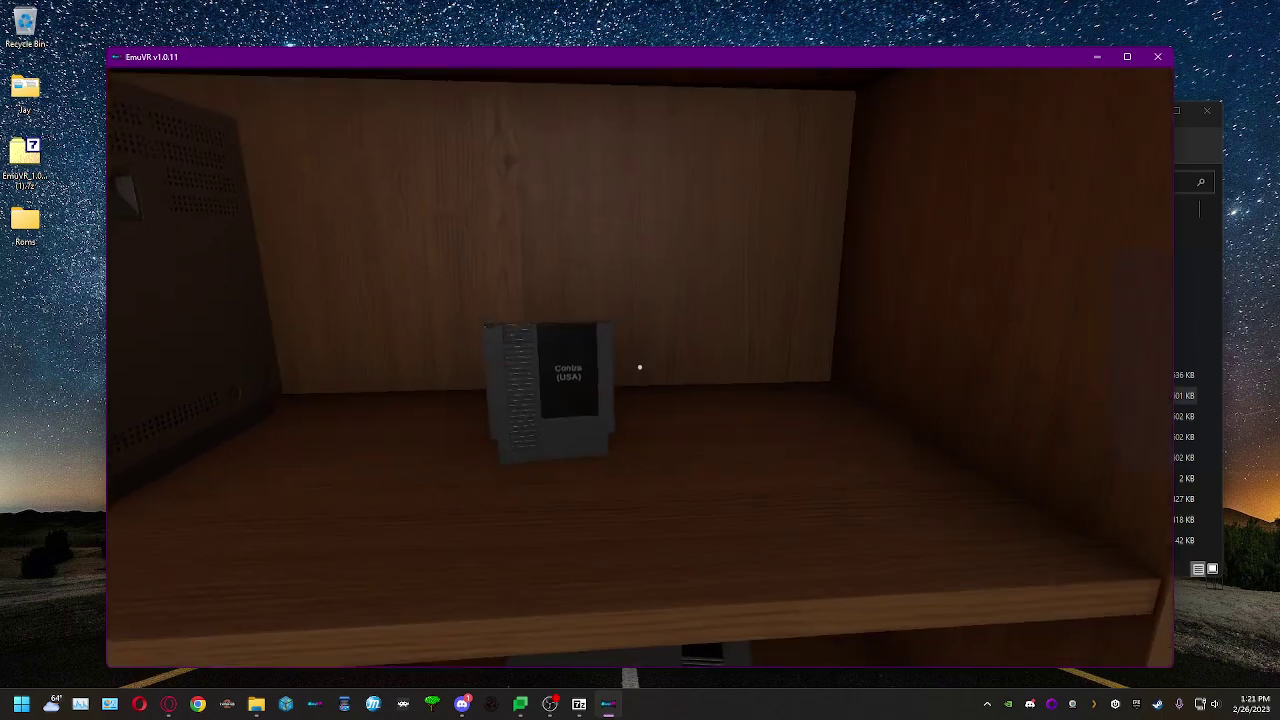
Take the Teenage Mutant Ninja Turtles II - The Arcade Game (USA) cartridge from the inventory and place it beside Contra.
key("s")
key("Escape")
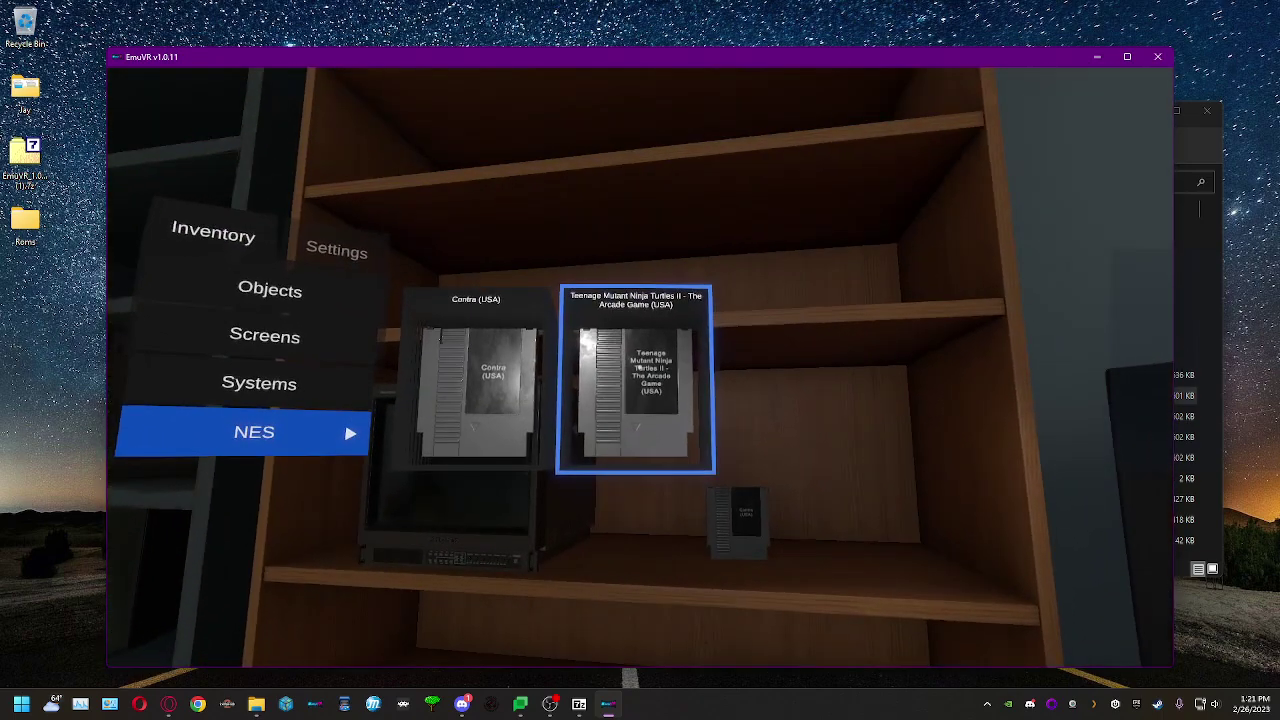
left_click(640, 367)
key("w")
key("Escape")
key("w")
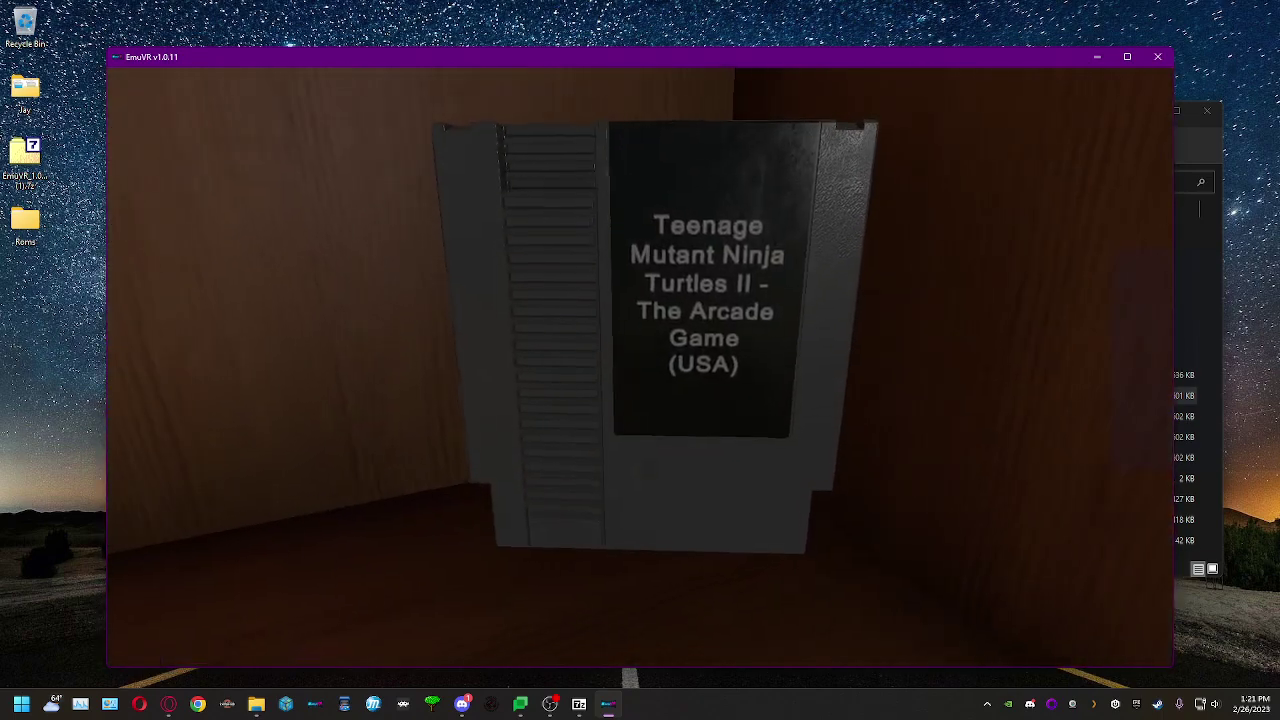
left_click(640, 367)
key("s")
key("s")
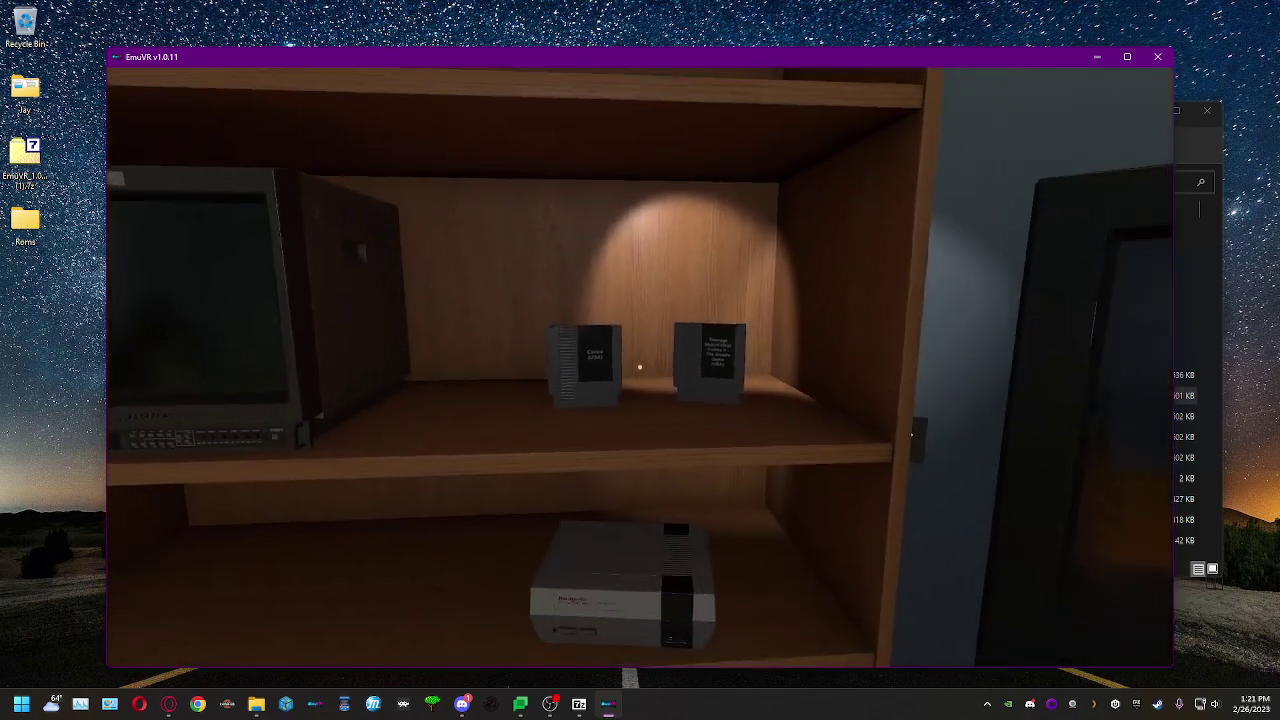
Connect the NES console on the bookshelf to the Panasonic television with a cable.
key("d")
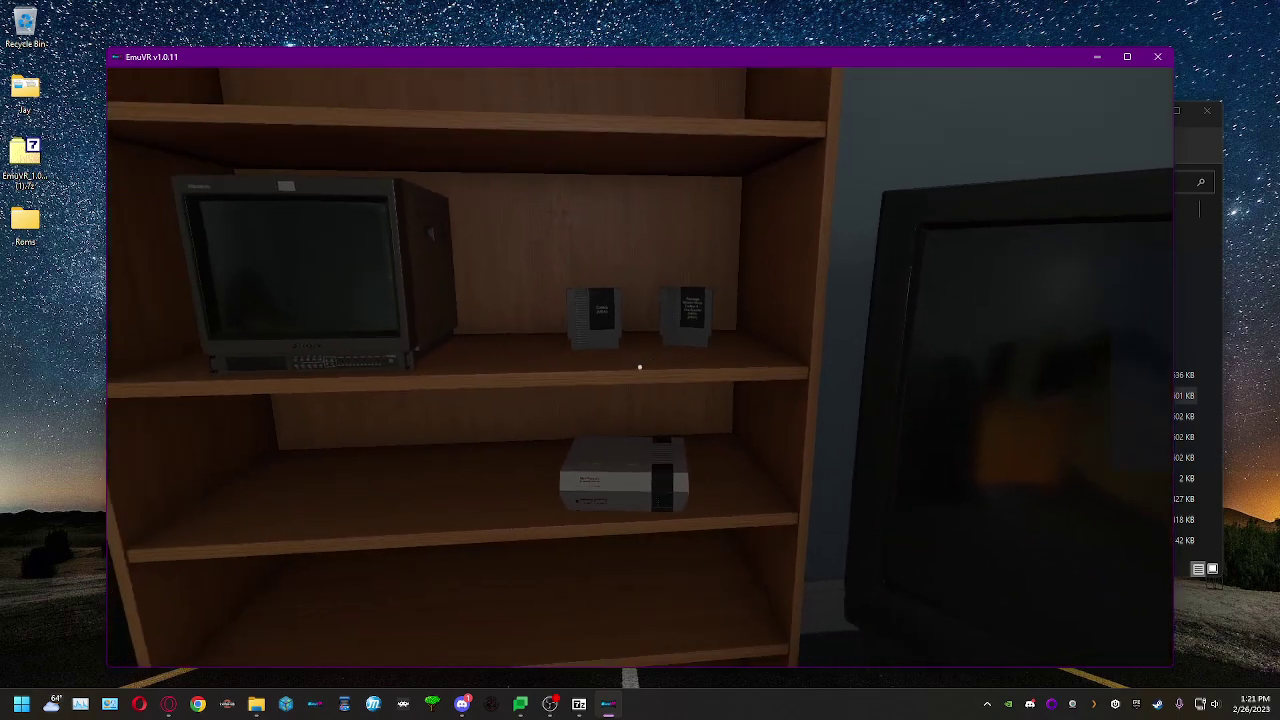
key("w")
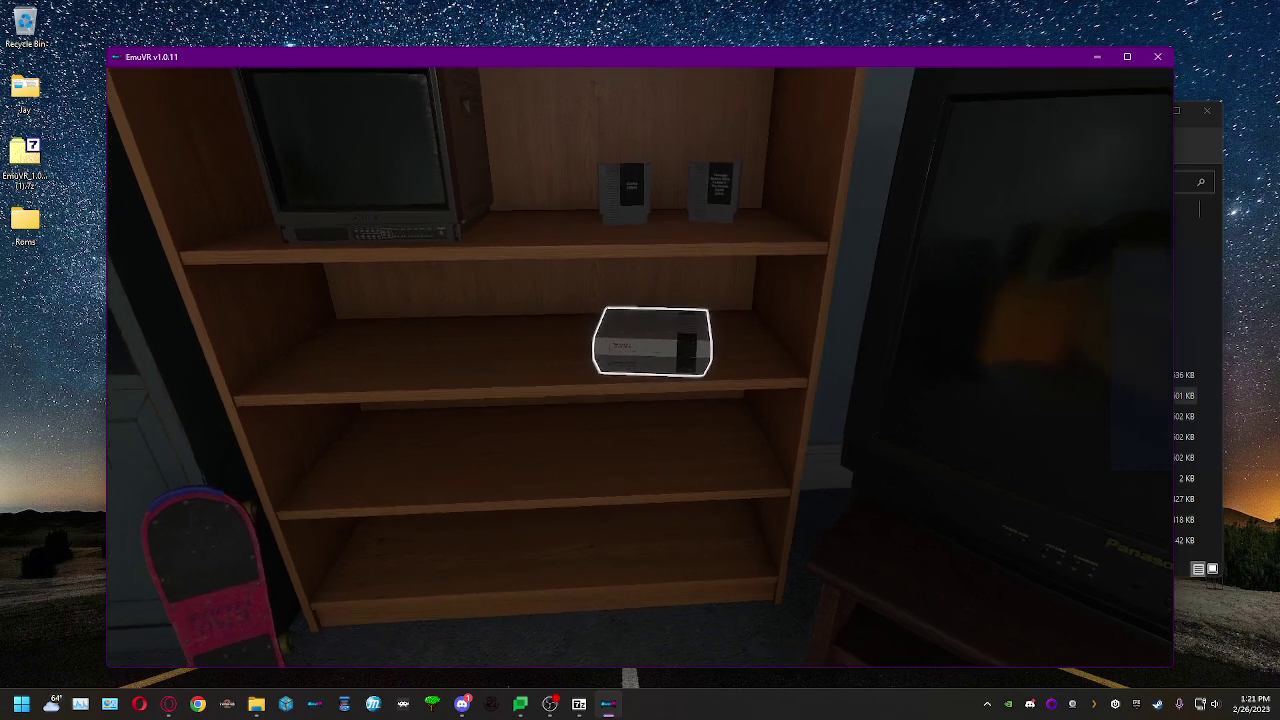
key("w")
key("w")
key("w")
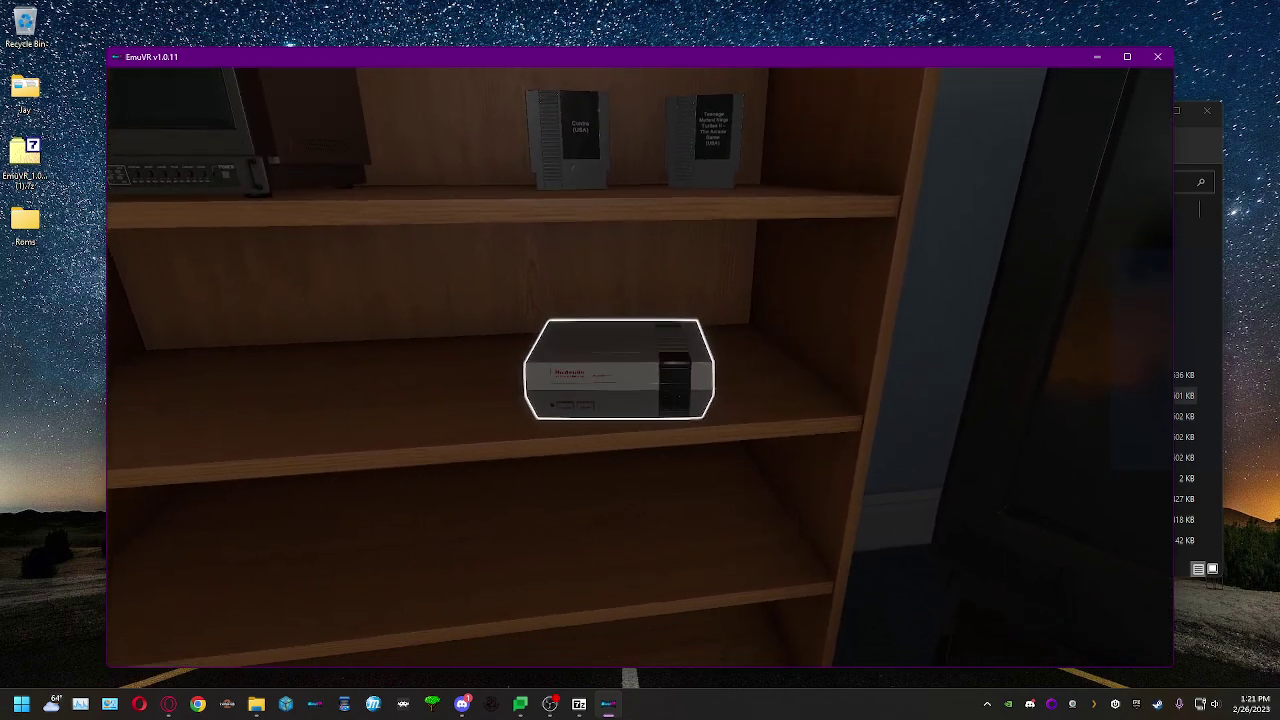
key("w")
key("s")
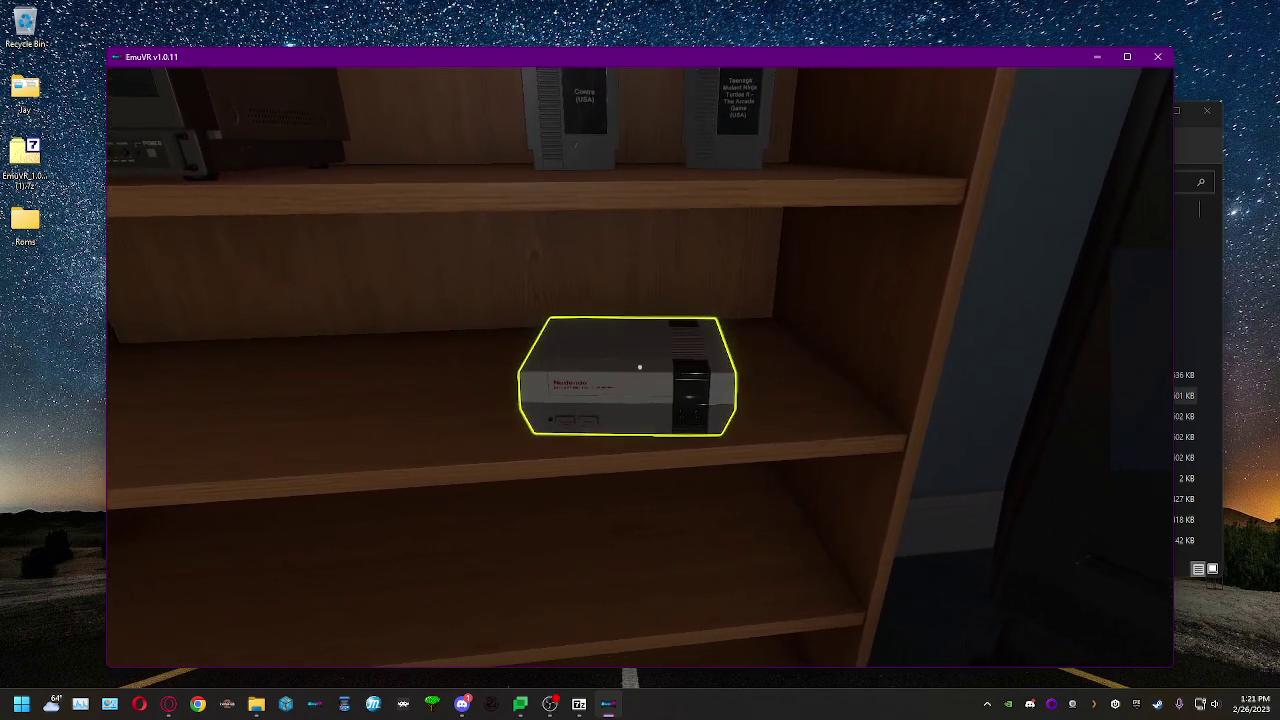
key("d")
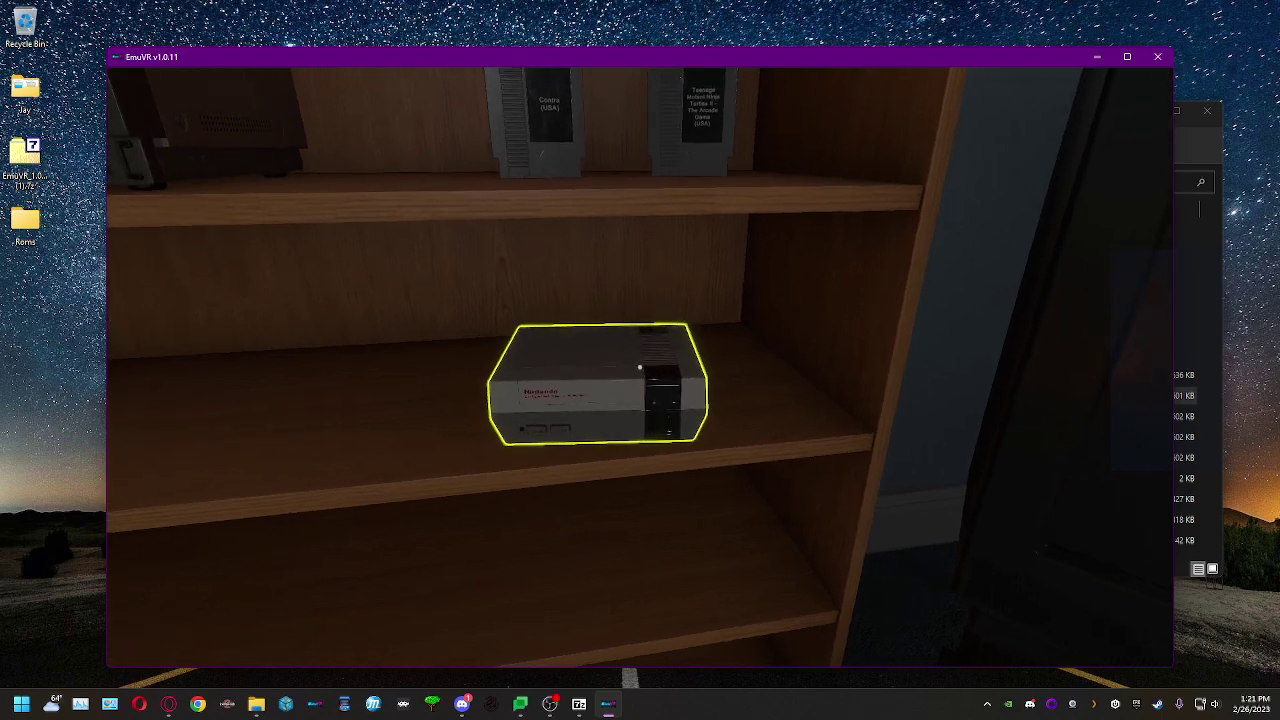
left_click_drag(640, 367, 640, 367)
key("w")
key("d")
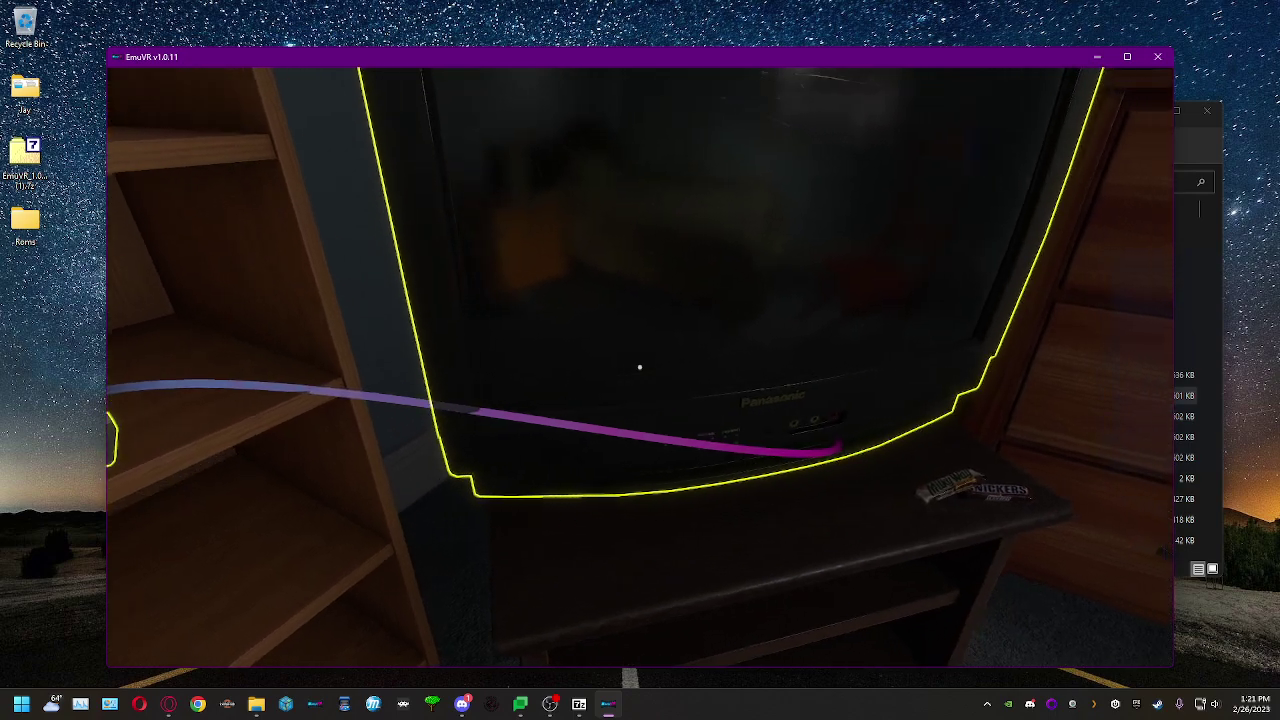
key("d")
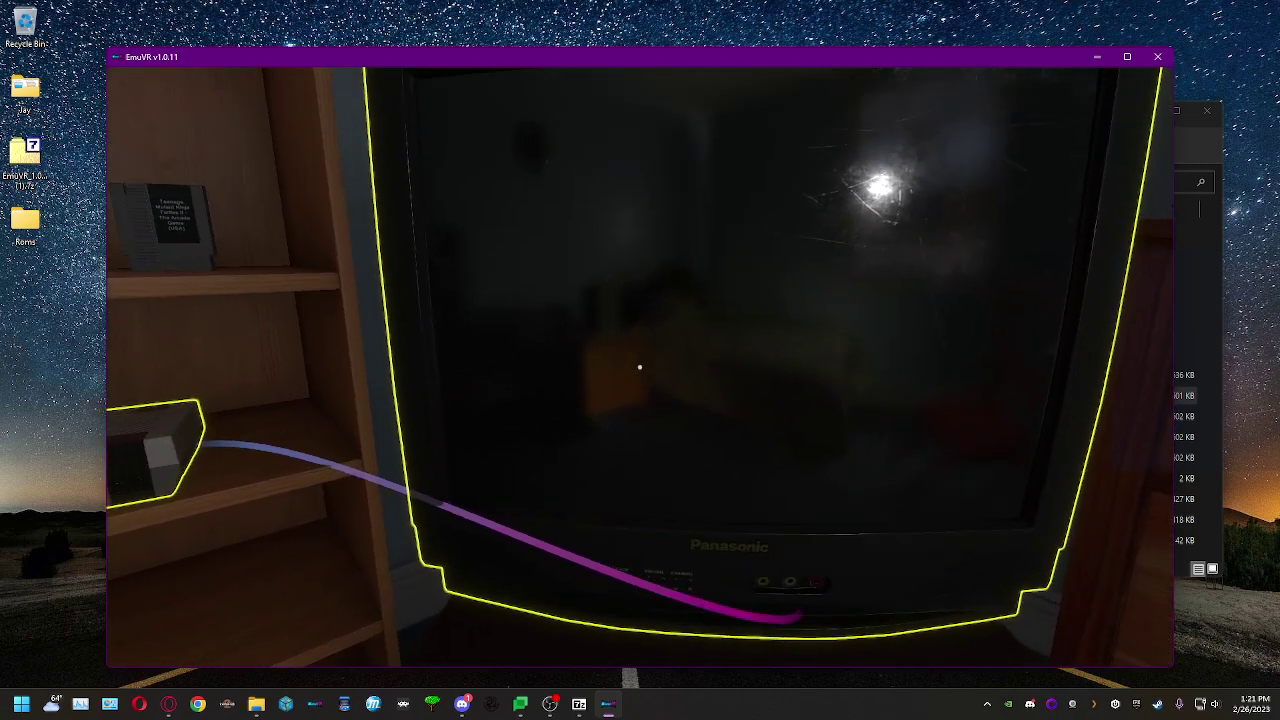
Pick up the NES console from the bookshelf and set it back down on the same shelf.
key("a")
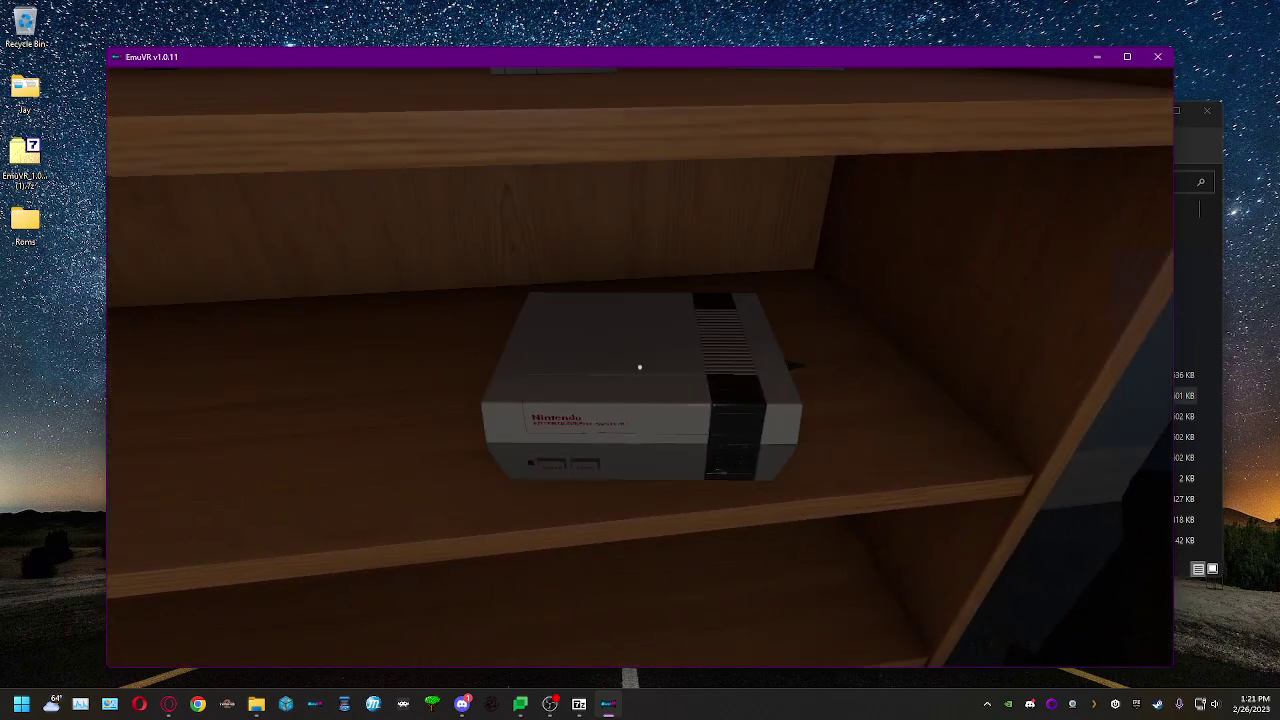
key("s")
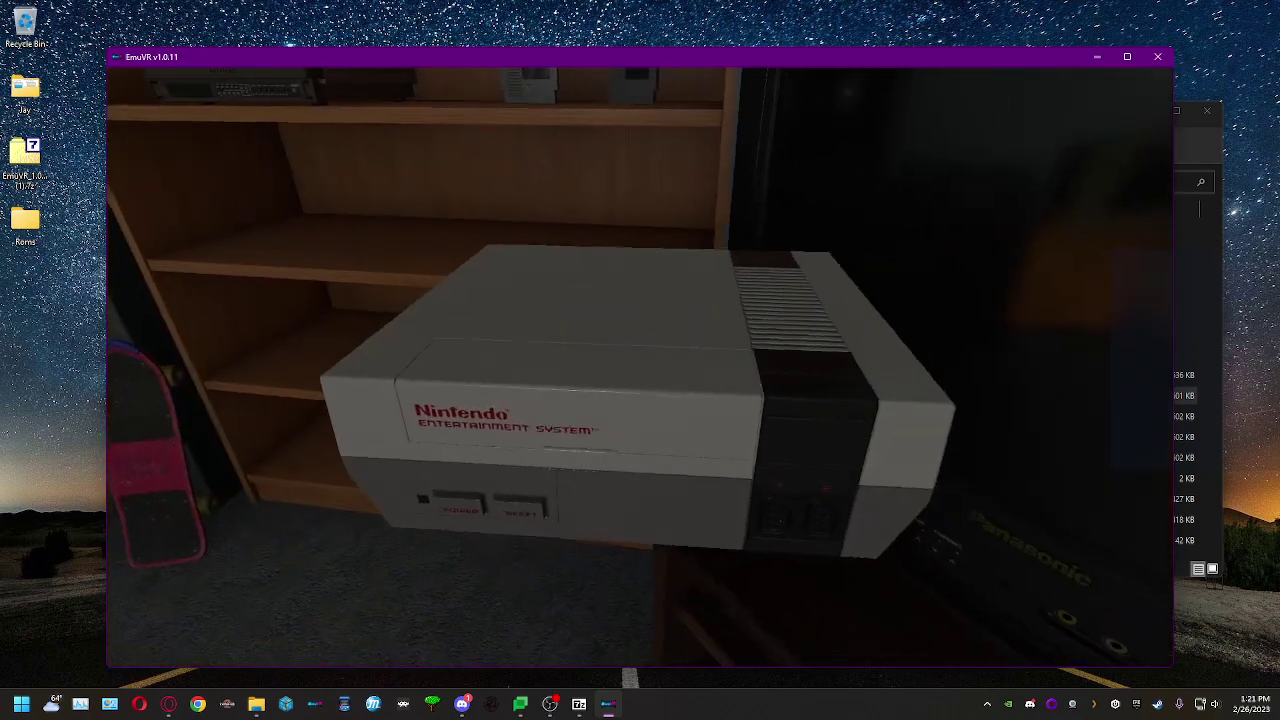
key("w")
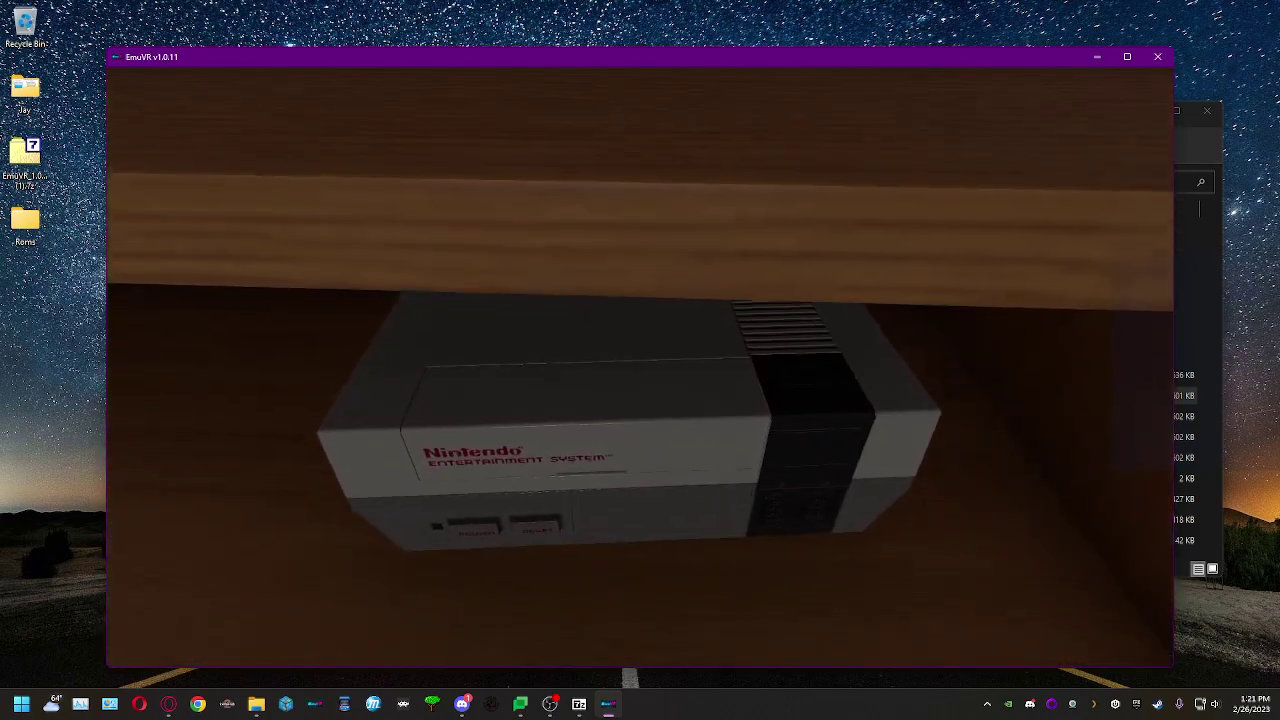
left_click(639, 367)
key("s")
left_click_drag(639, 367, 639, 367)
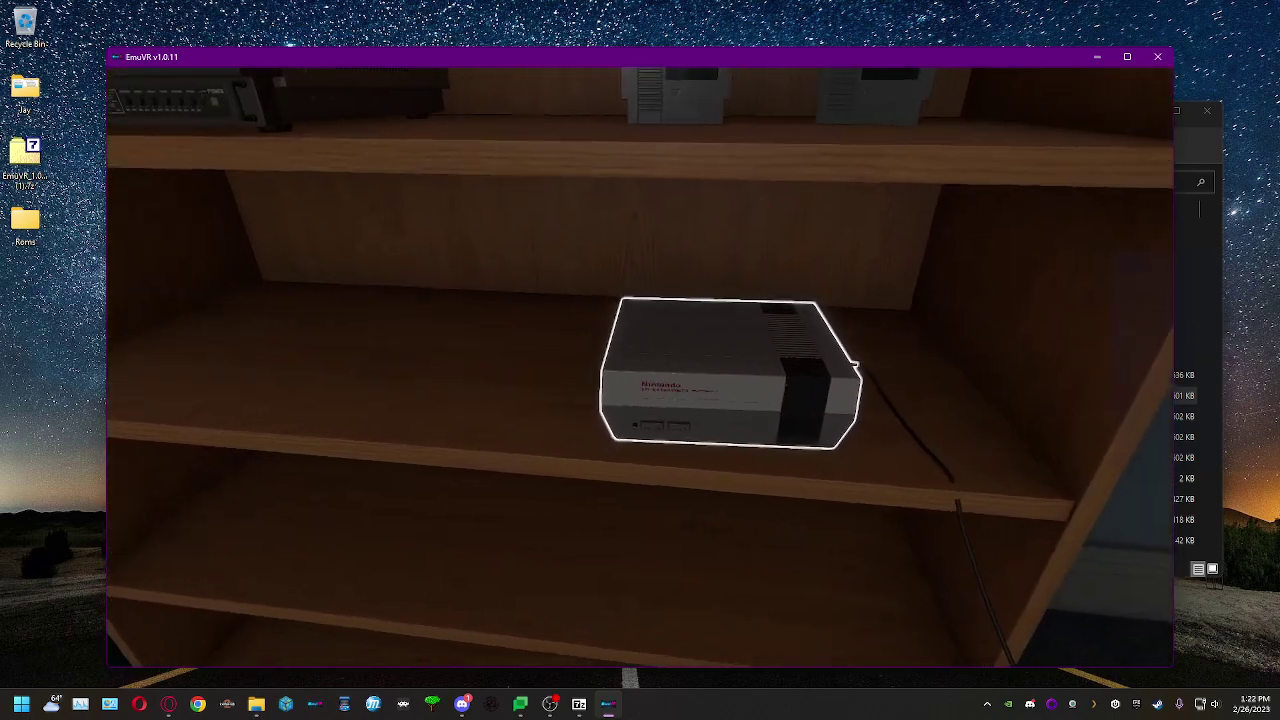
Move the NES console from the bookshelf onto the top of the Panasonic television.
left_click(639, 367)
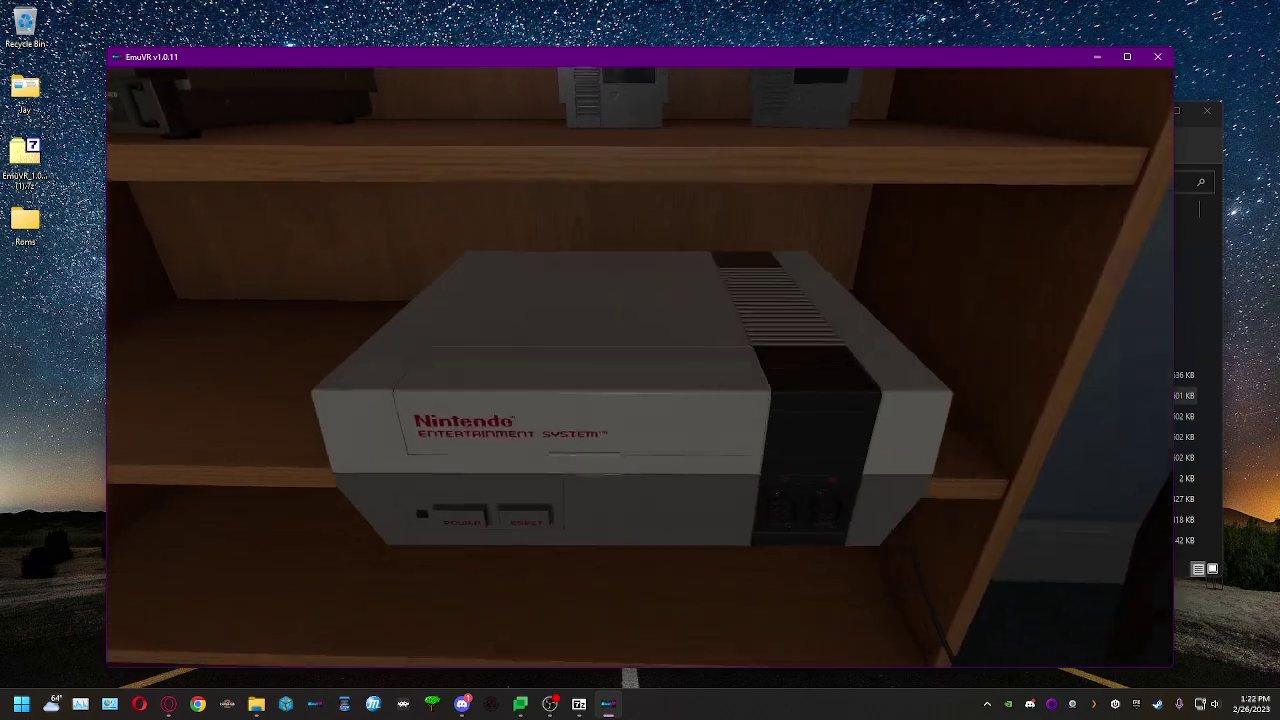
key("s")
key("s")
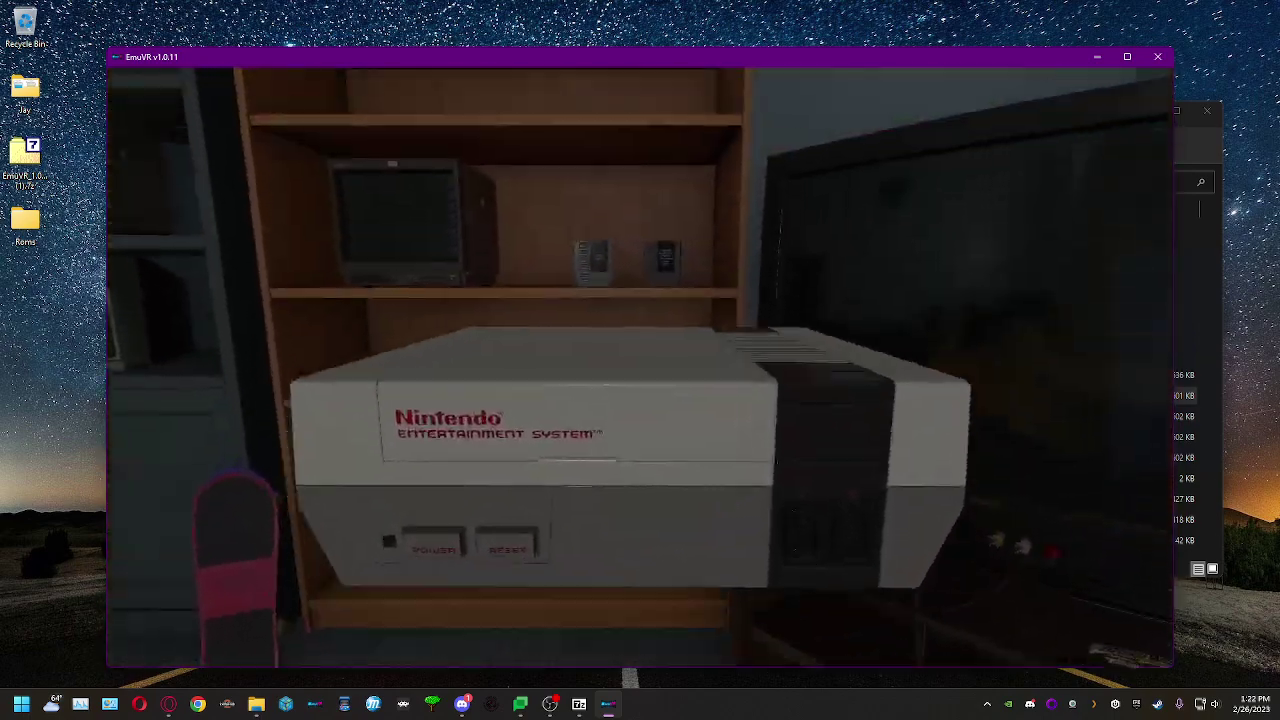
key("w")
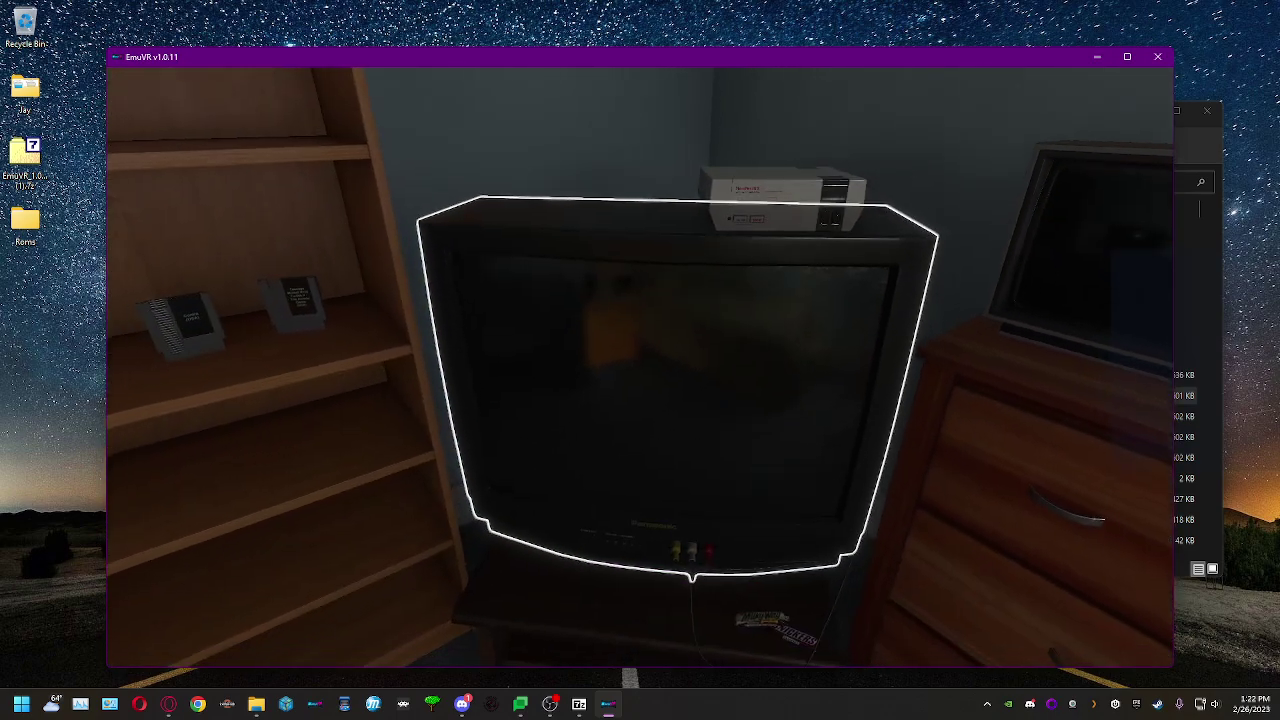
Take the Contra (USA) cartridge from the bookshelf and insert it into the NES console on top of the television.
key("w")
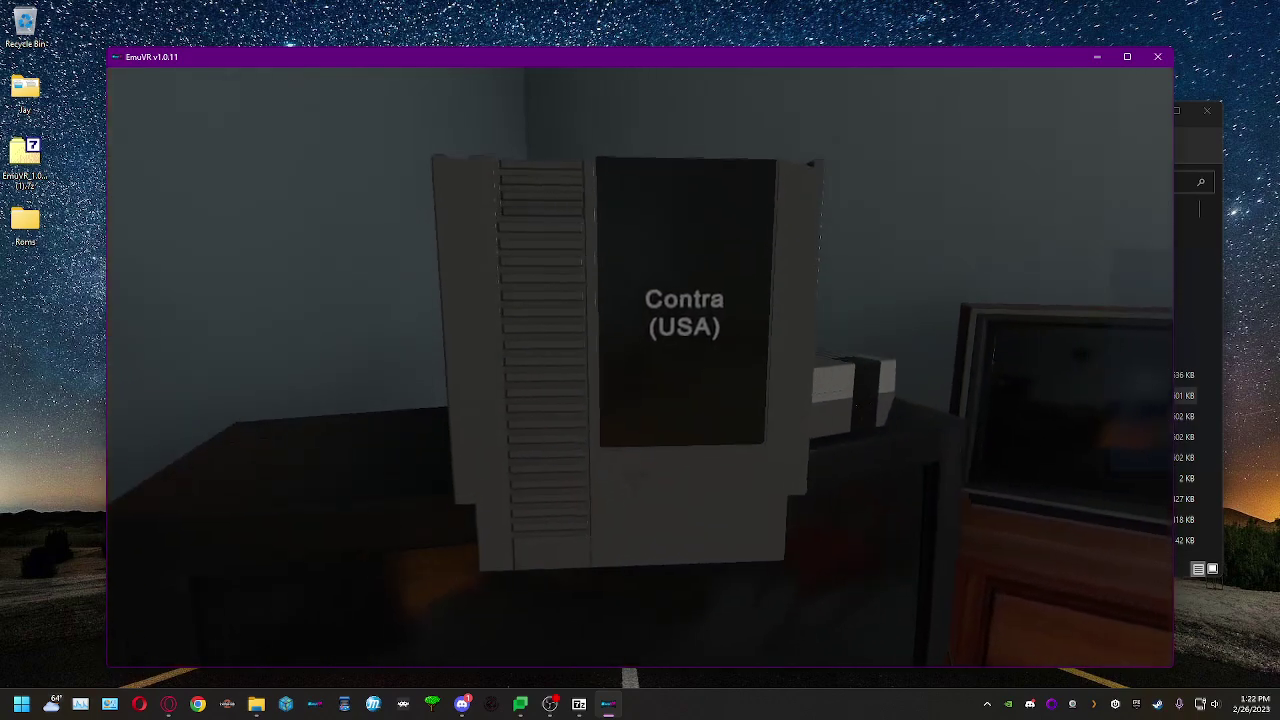
key("w")
key("w")
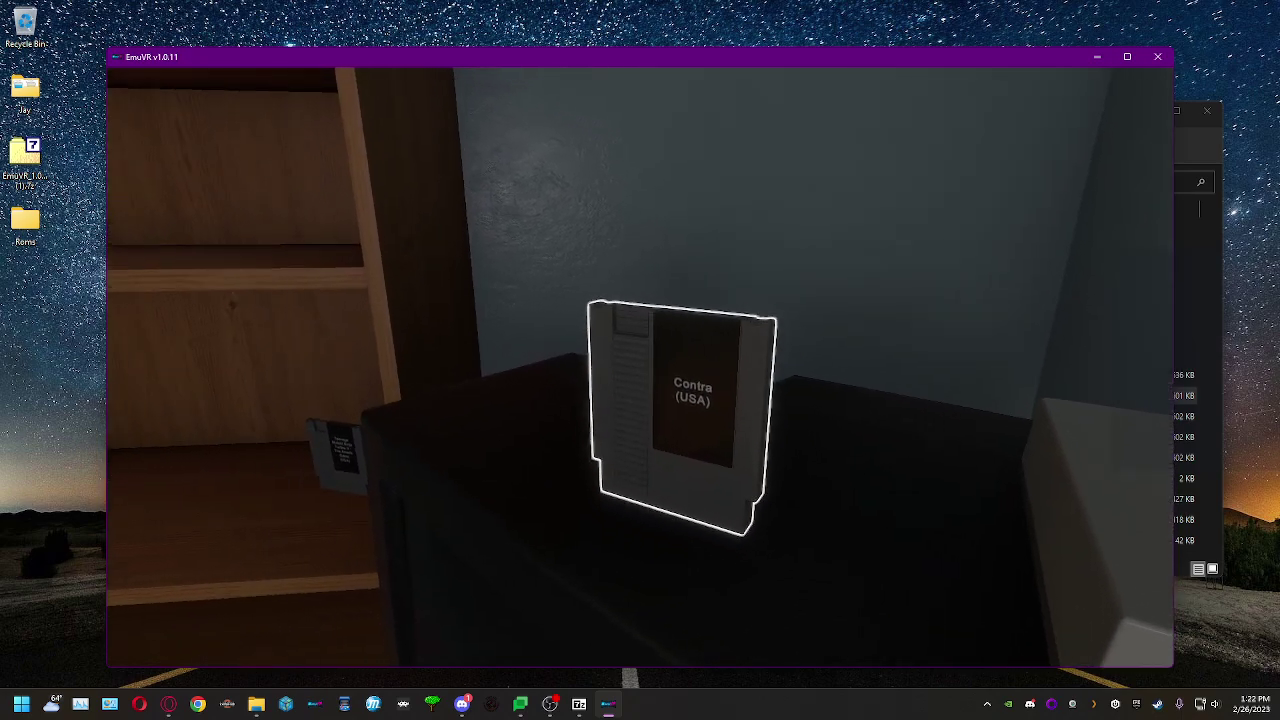
left_click(640, 367)
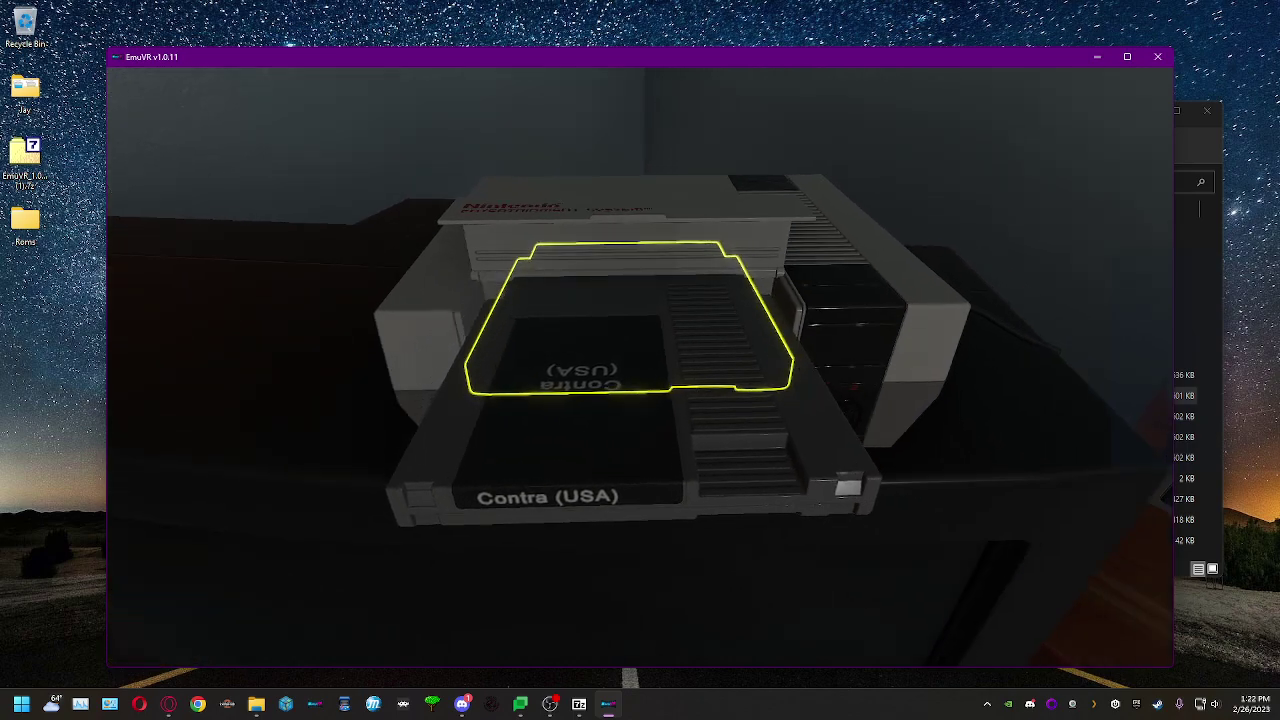
left_click(640, 360)
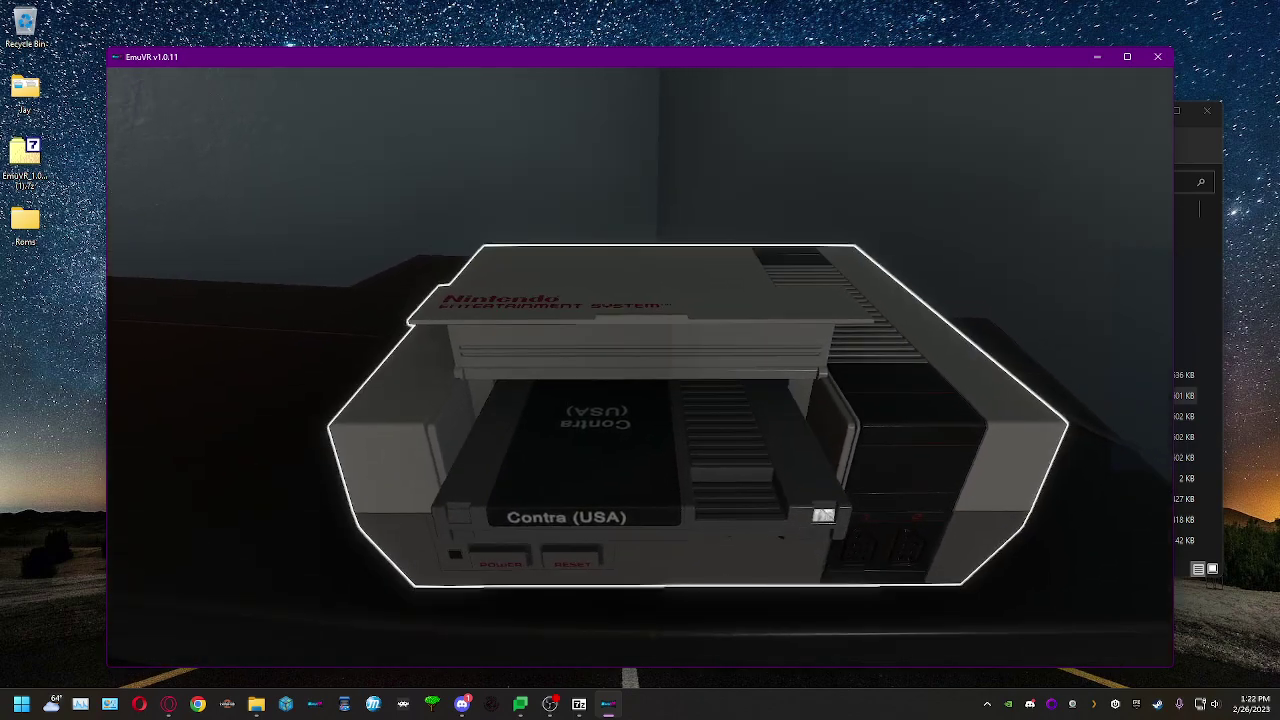
Pull the Contra (USA) cartridge out of the NES console, then reinsert it and close the console's lid.
key("s")
key("a")
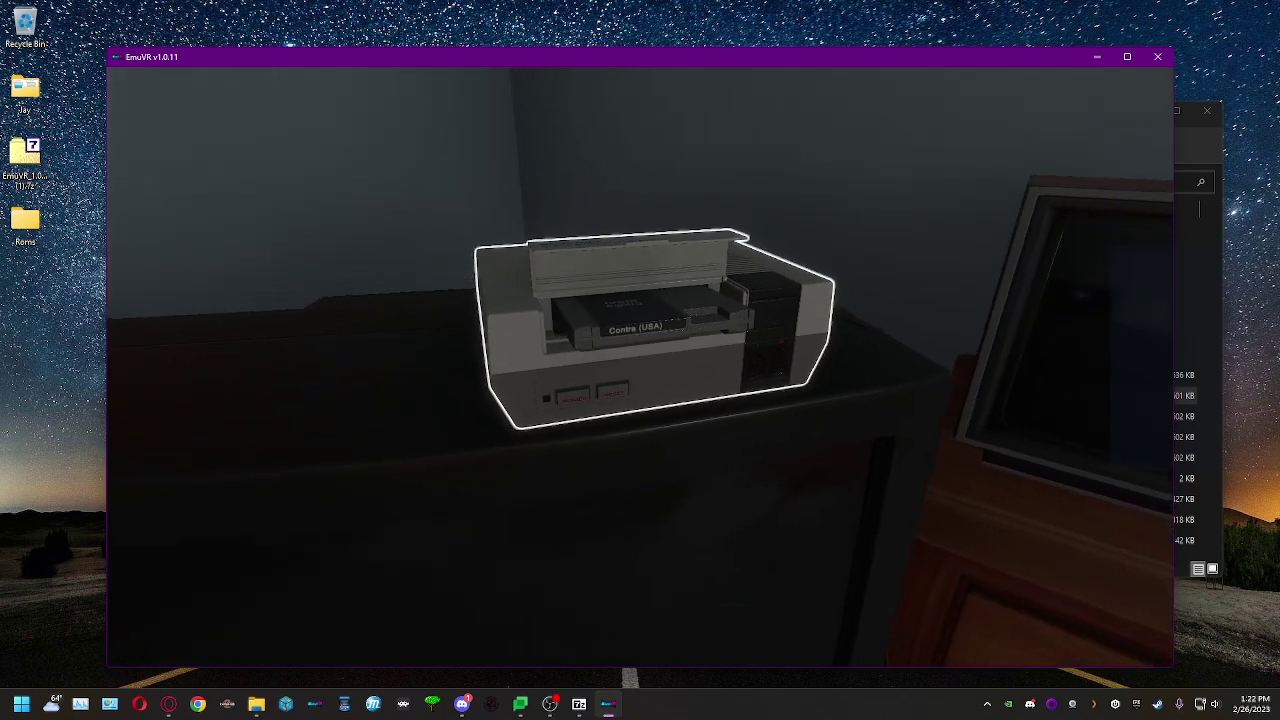
left_click(640, 366)
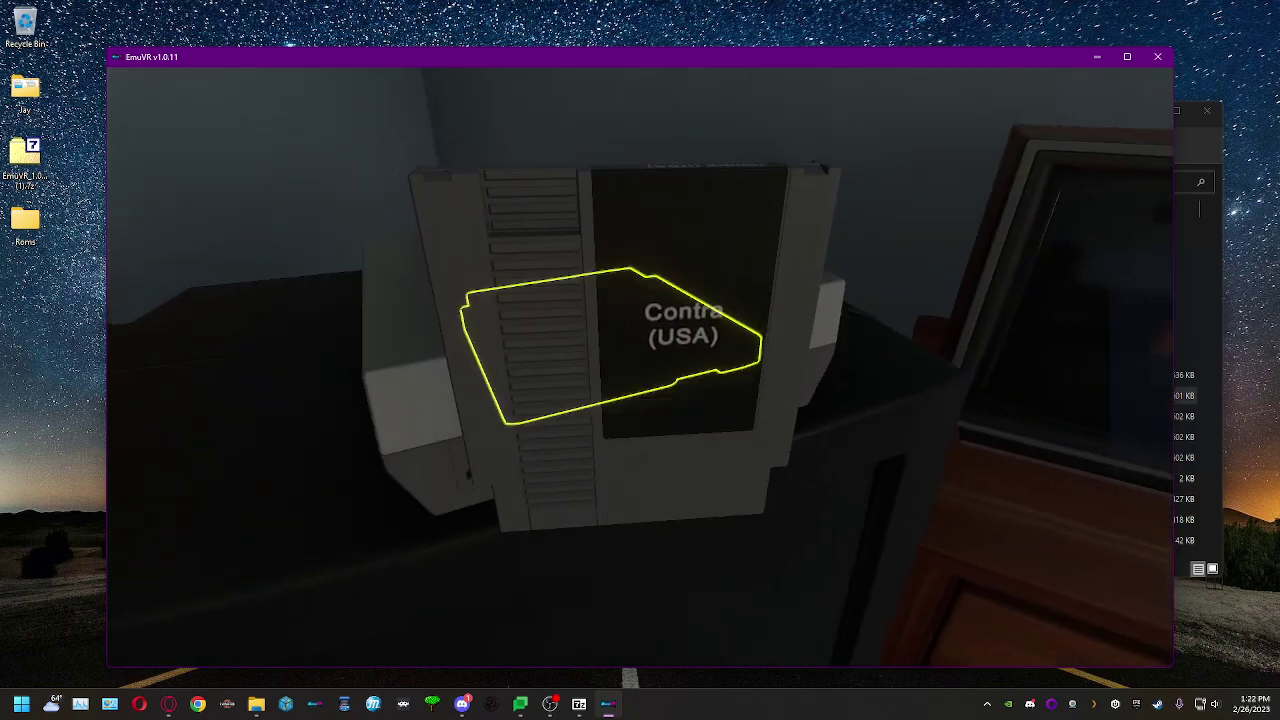
key("w")
key("s")
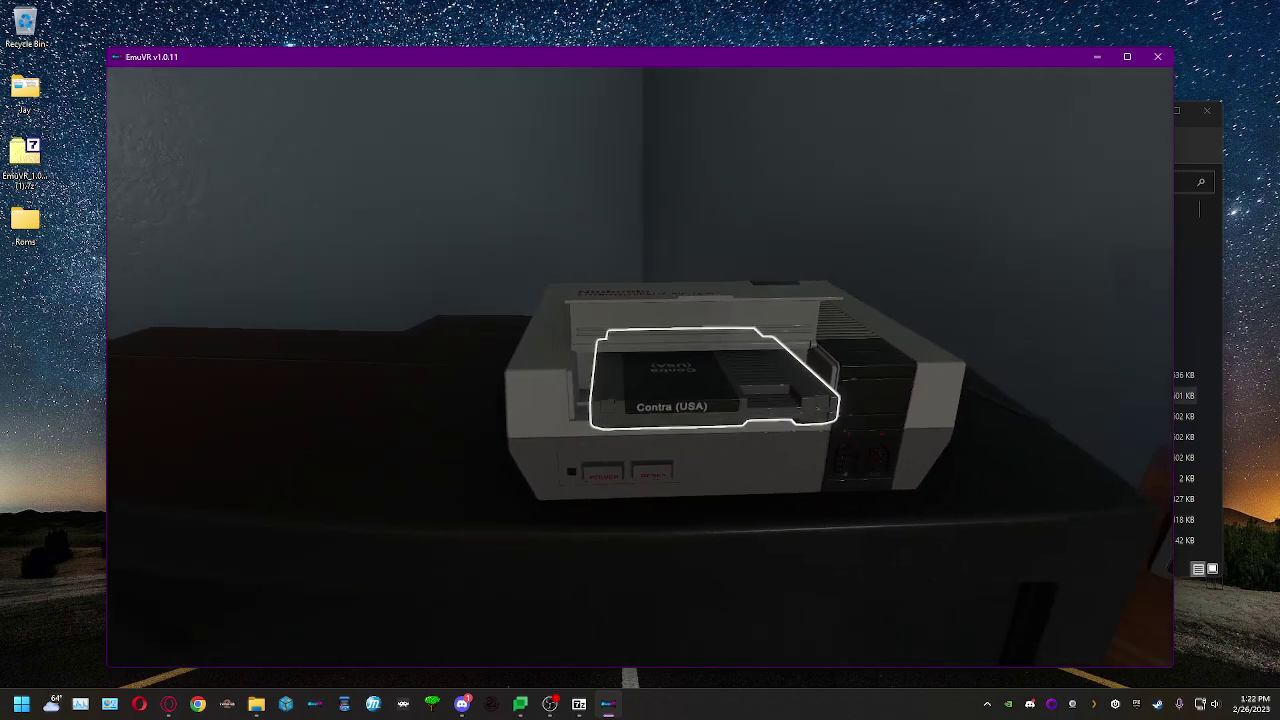
key("s")
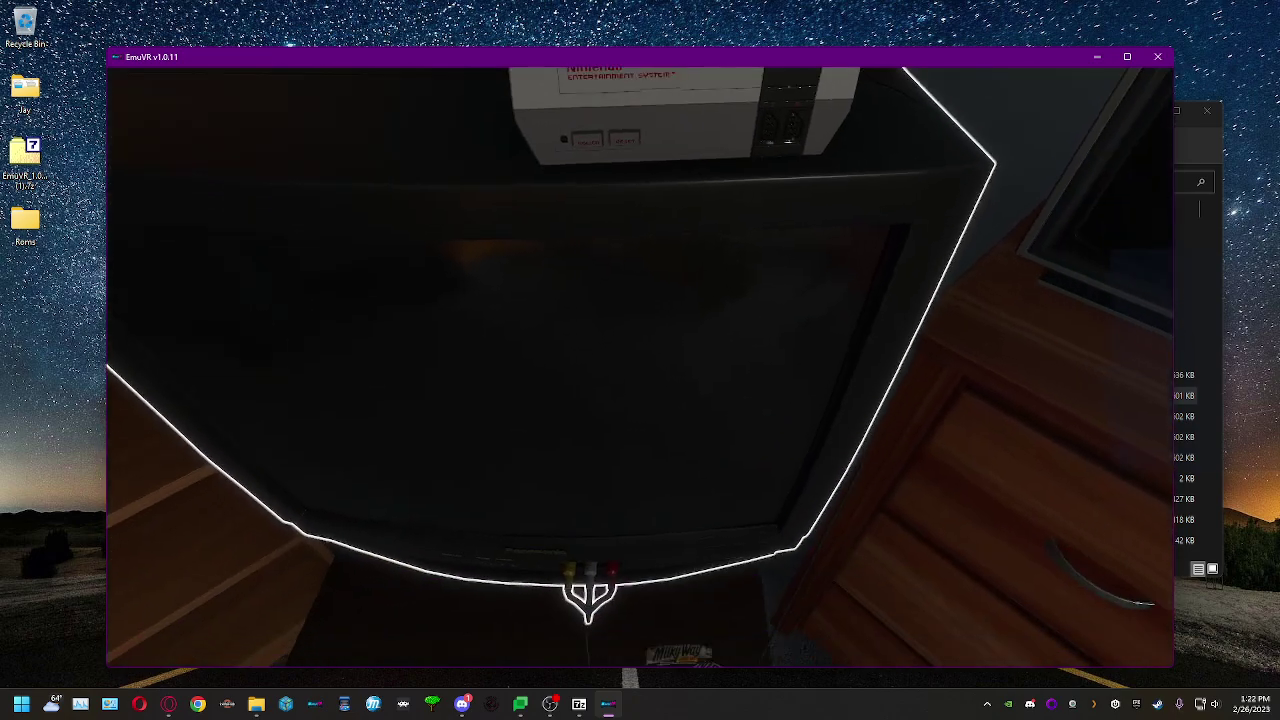
Power on the NES console and the Panasonic television to start Contra.
key("s")
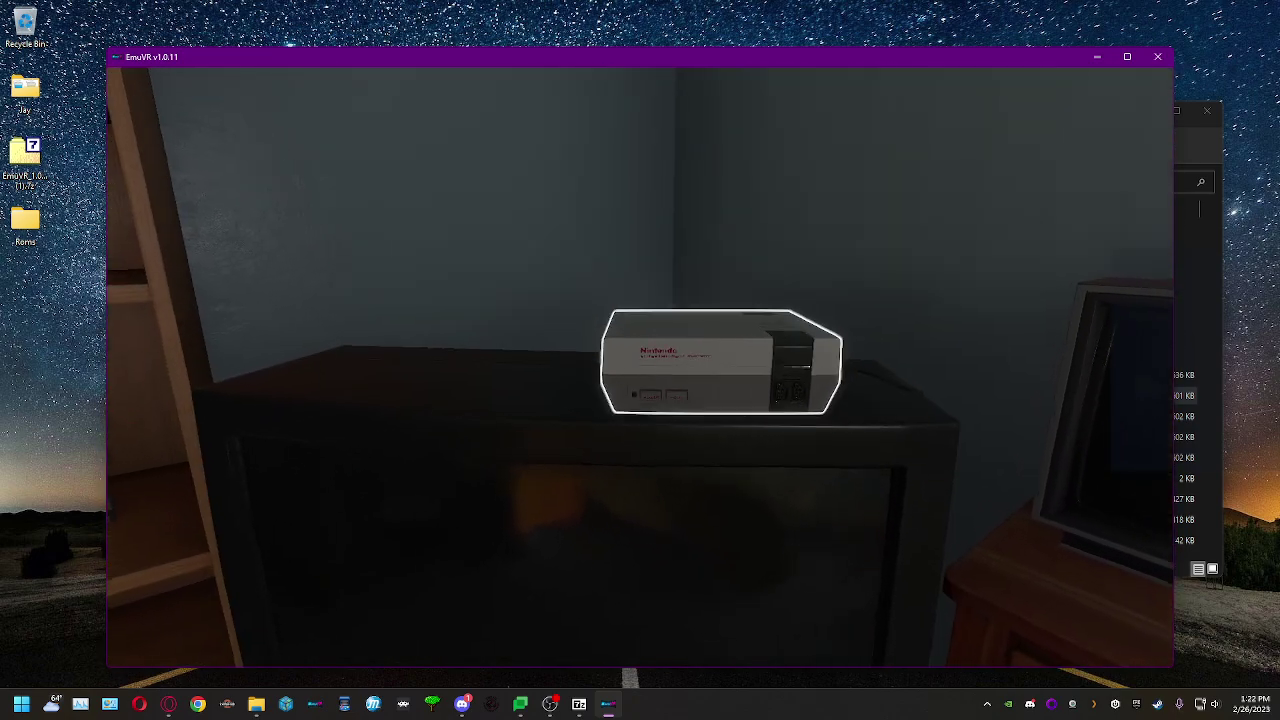
key("w")
key("s")
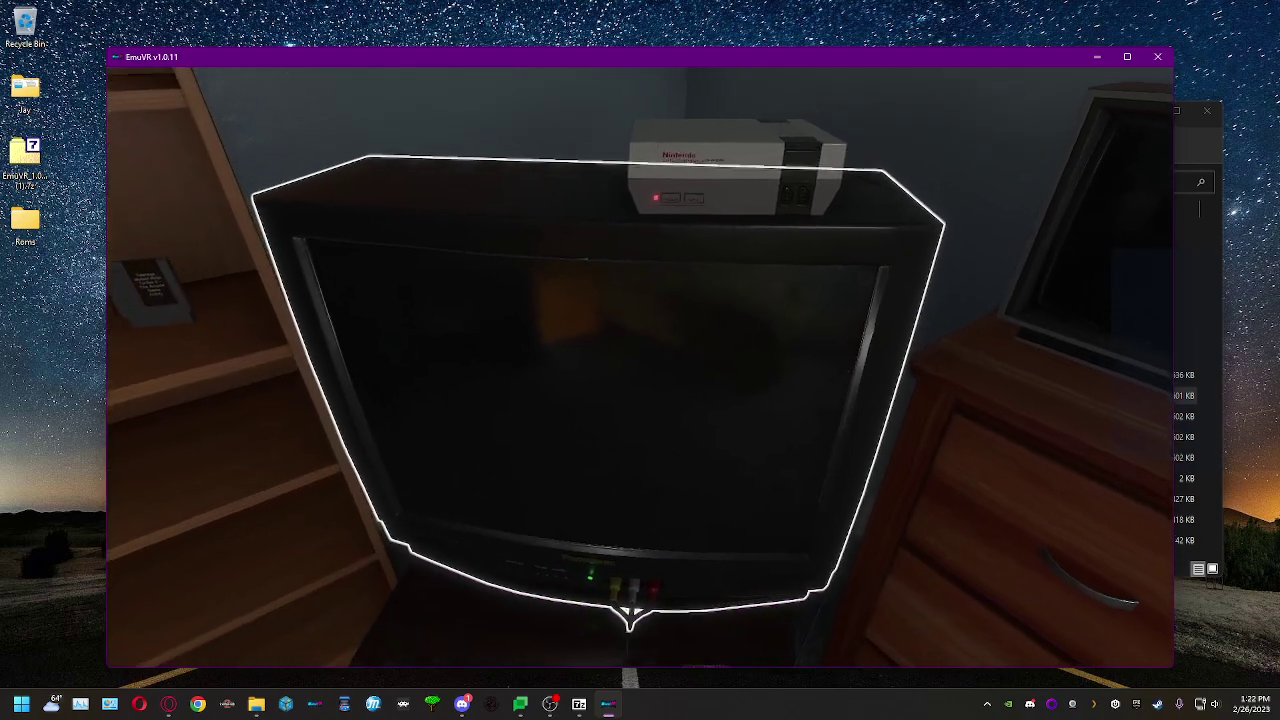
key("ctrl")
key("s")
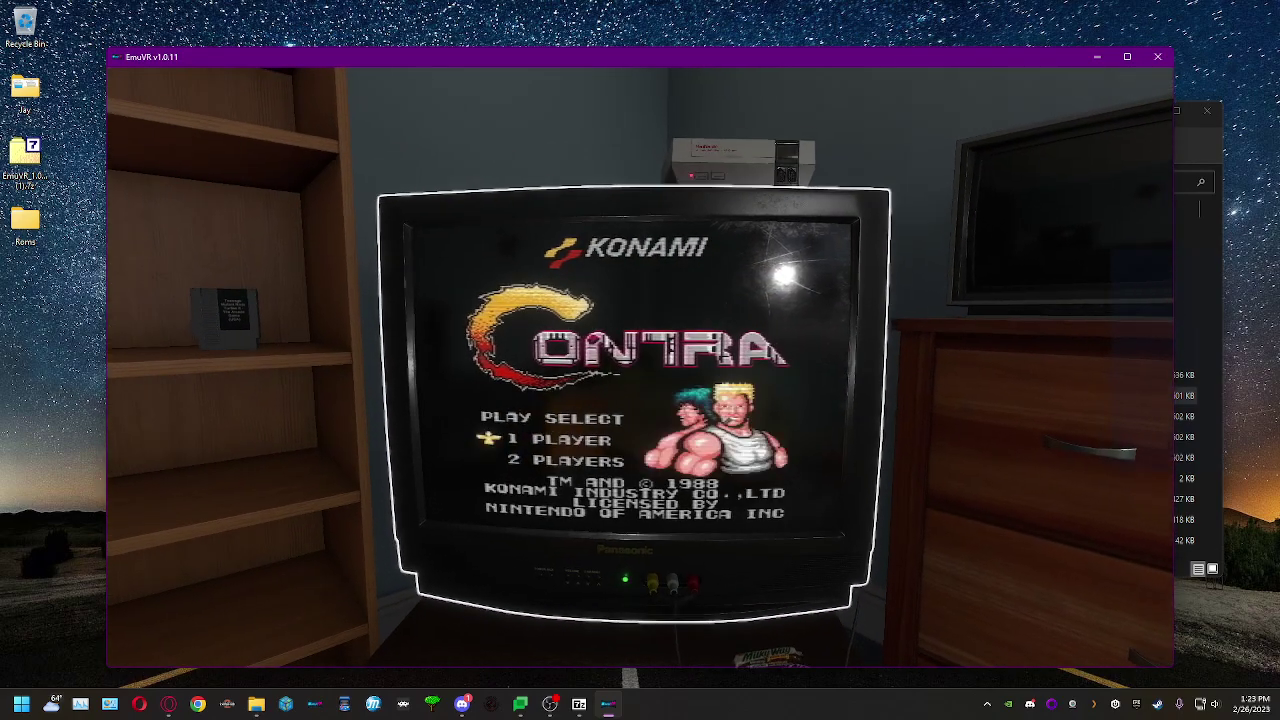
Adjust the Panasonic television's volume to 55.
key("w")
key("s")
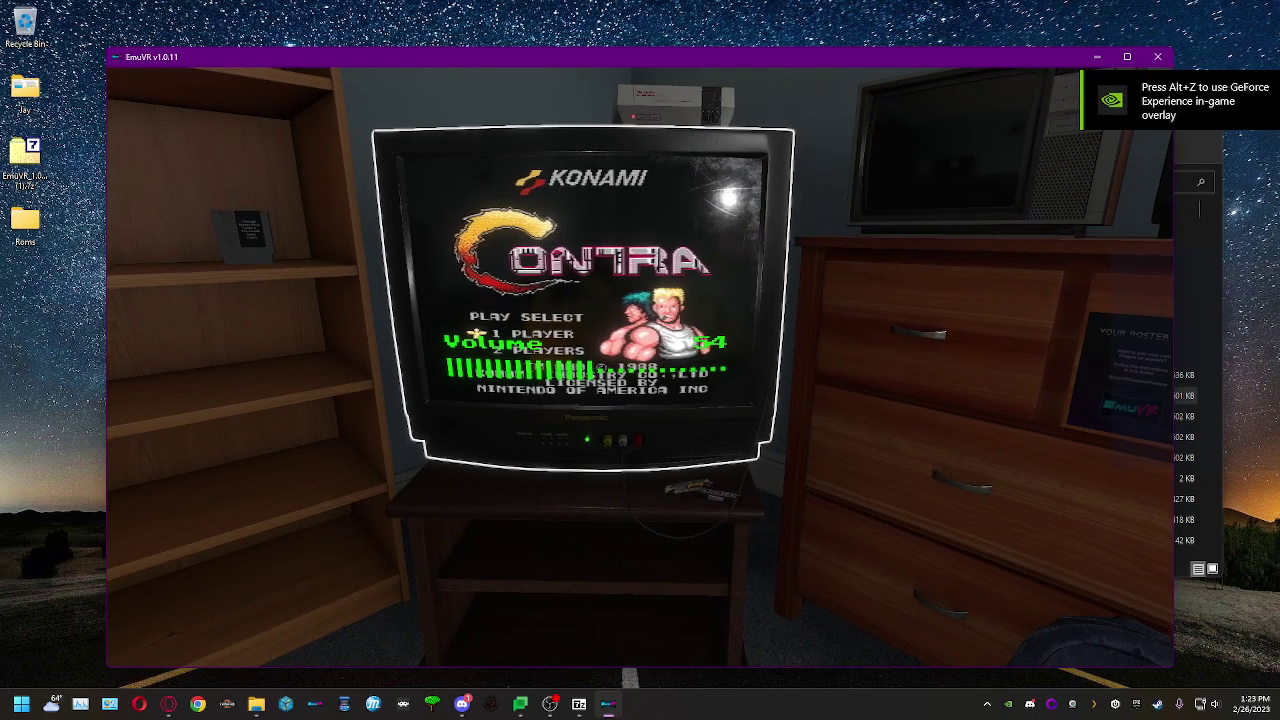
scroll(640, 367, "up", 4)
scroll(640, 367, "down", 3)
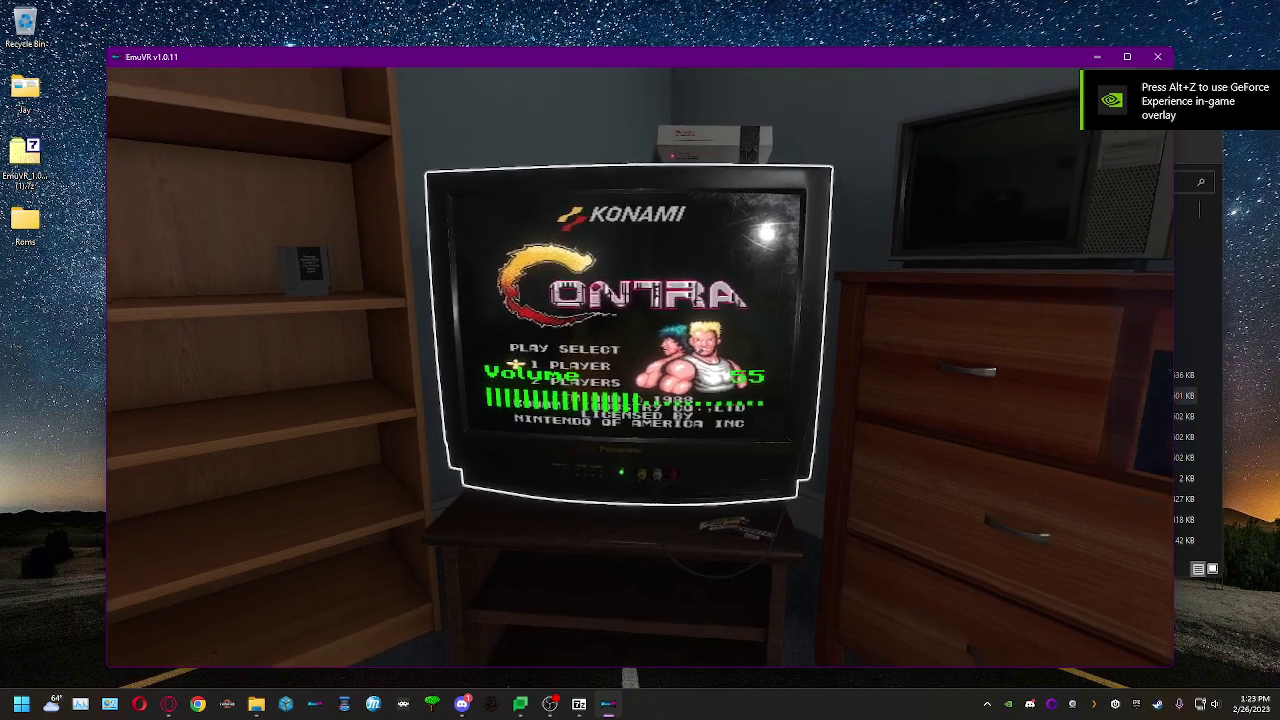
key("w")
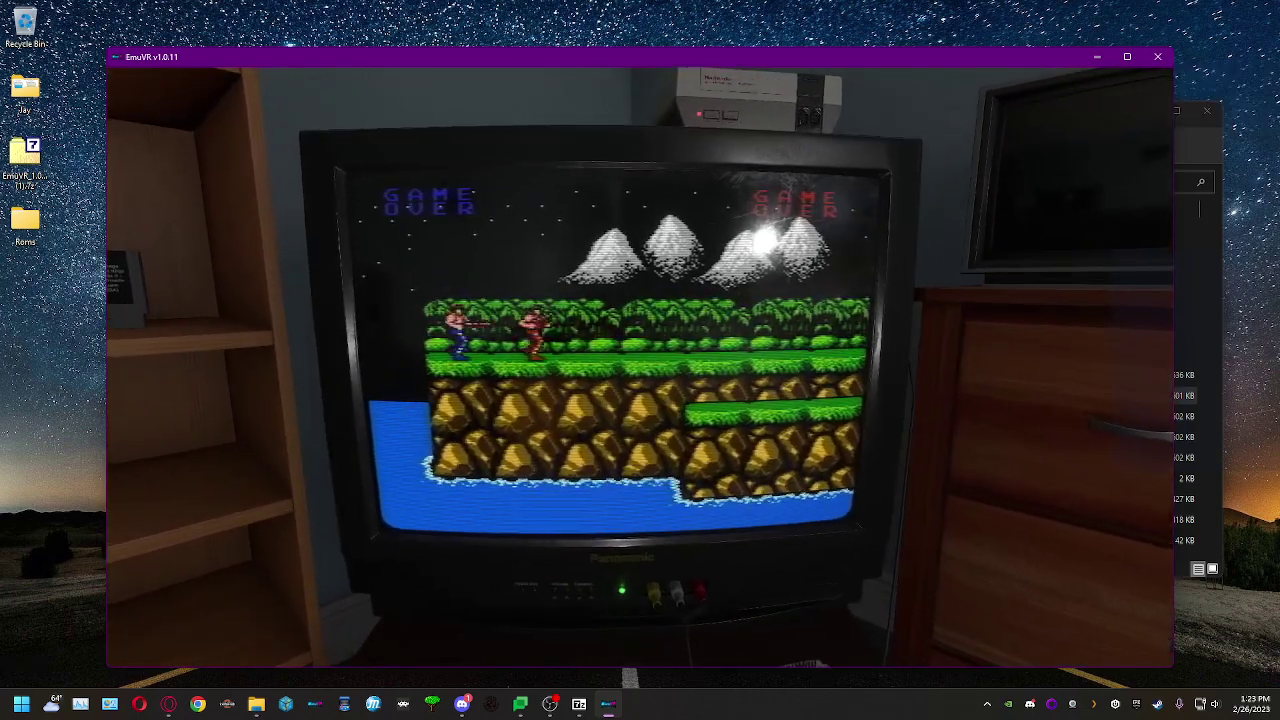
Open the running NES console to expose the Contra cartridge and close it again.
key("a")
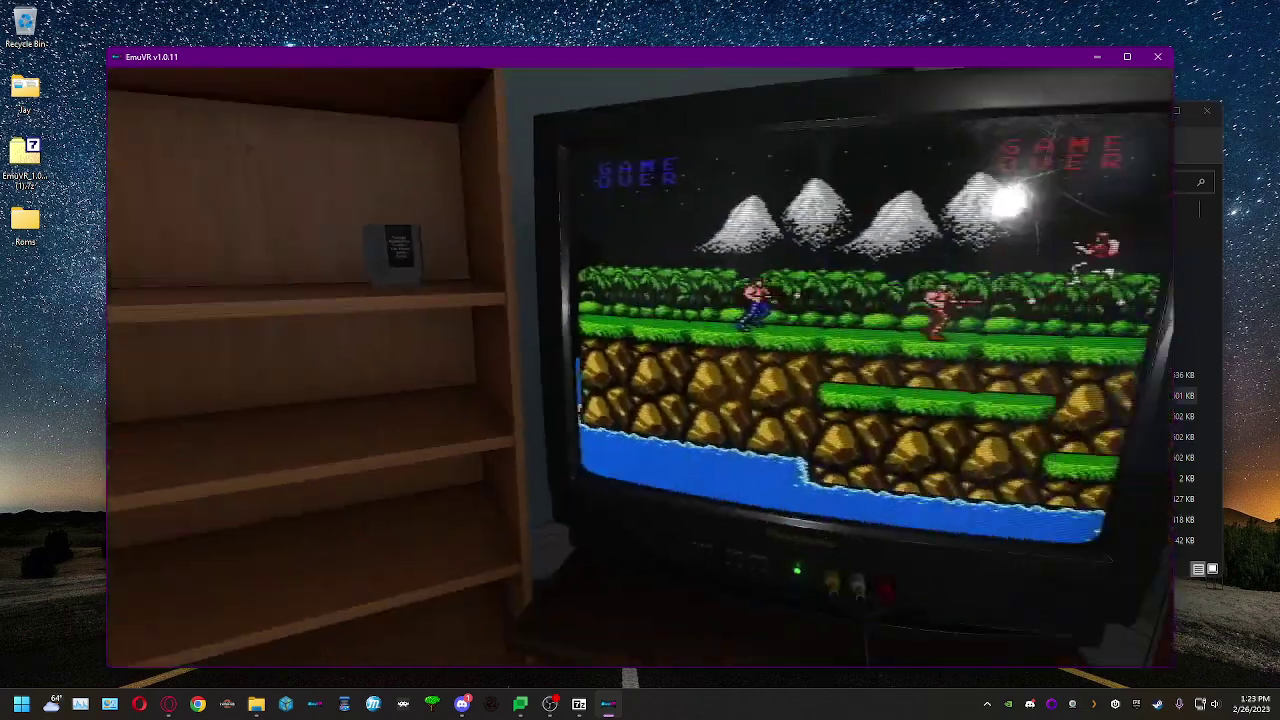
key("d")
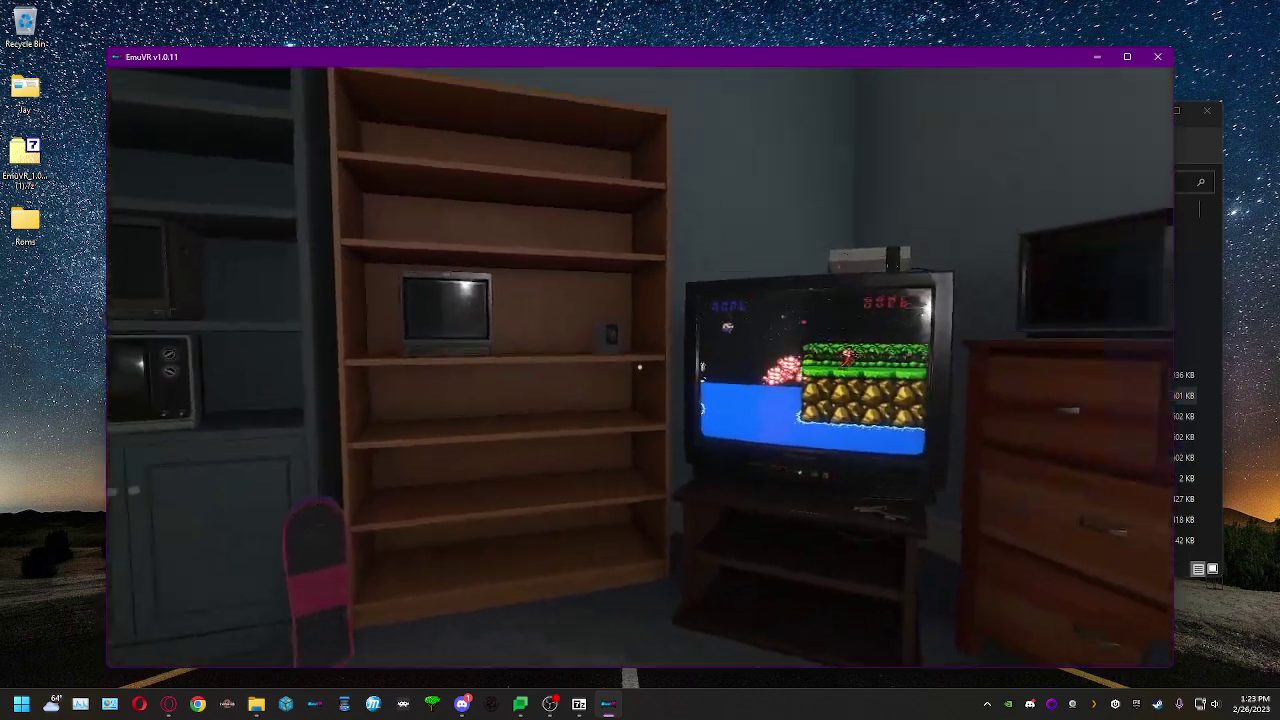
key("w")
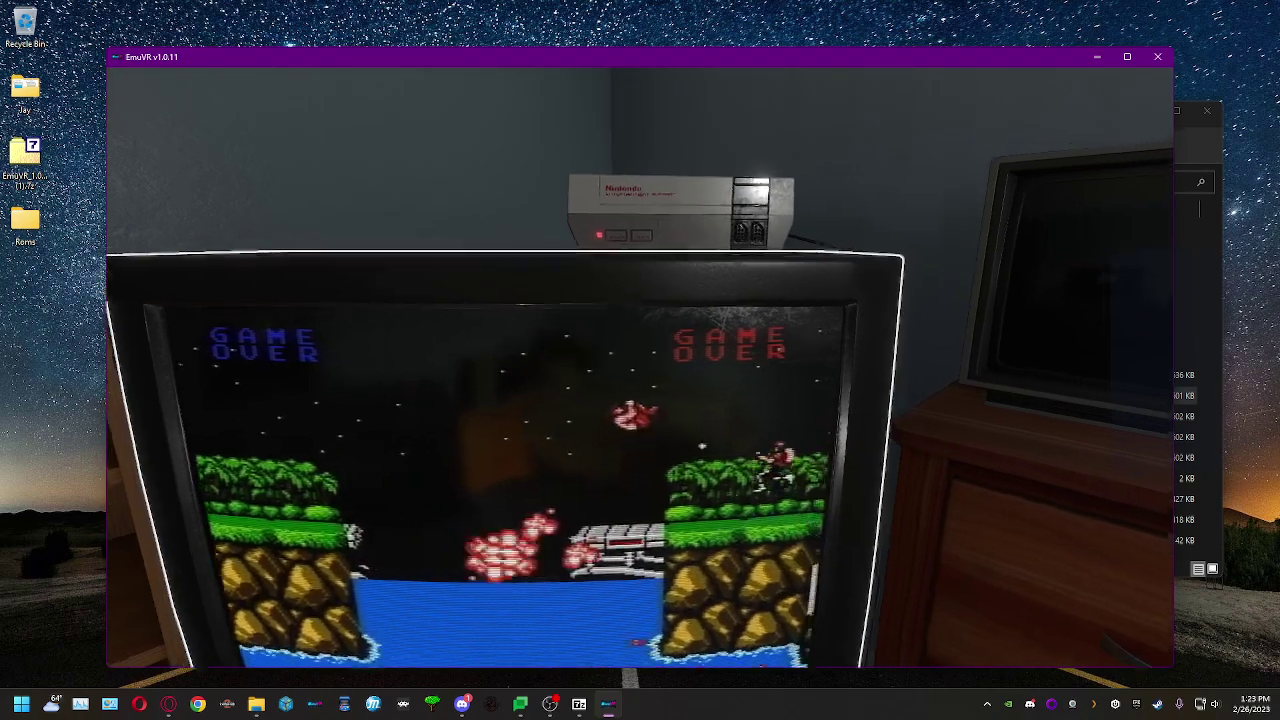
key("w")
left_click(640, 367)
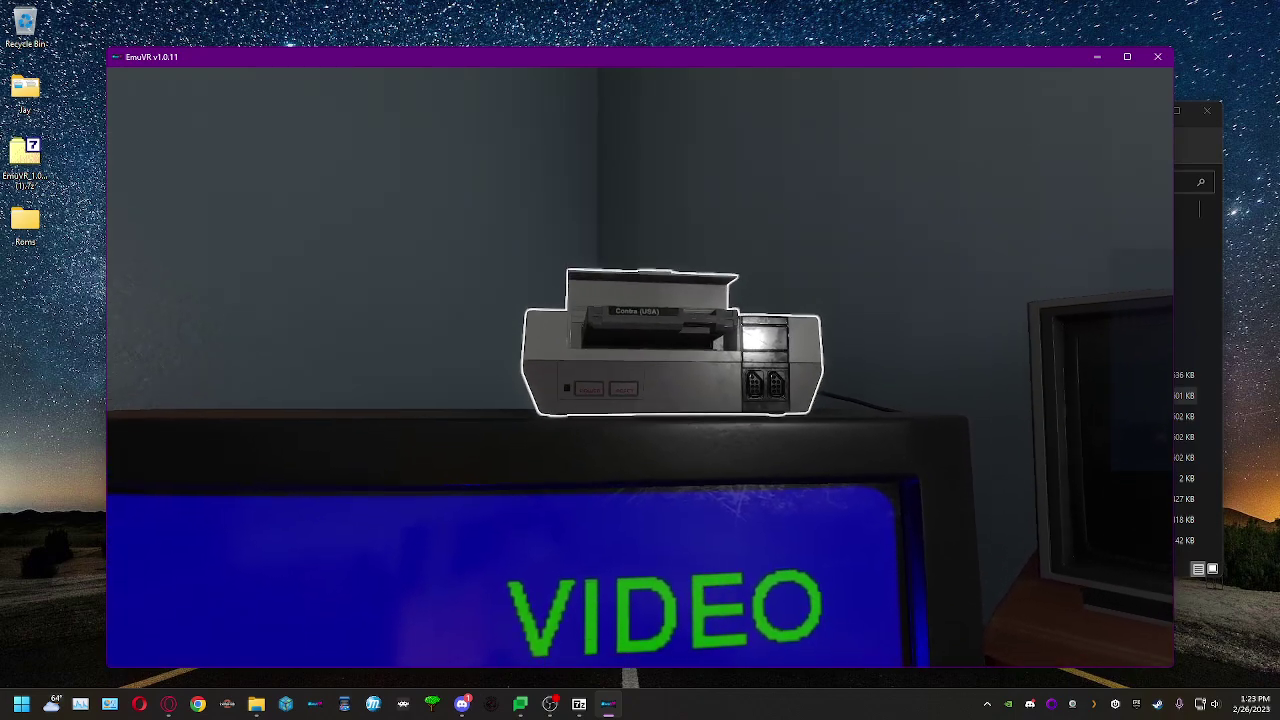
left_click(640, 367)
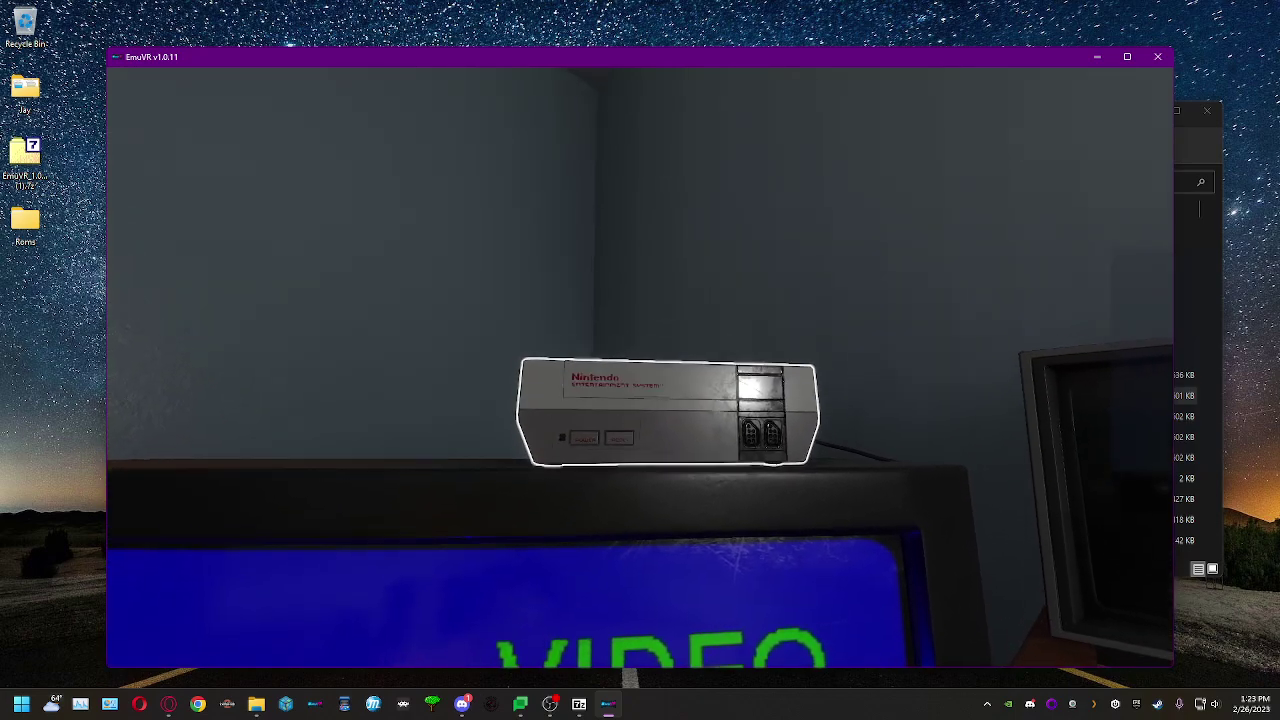
Power the NES console back on and start a one-player game of Contra on the television.
key("w")
key("s")
key("w")
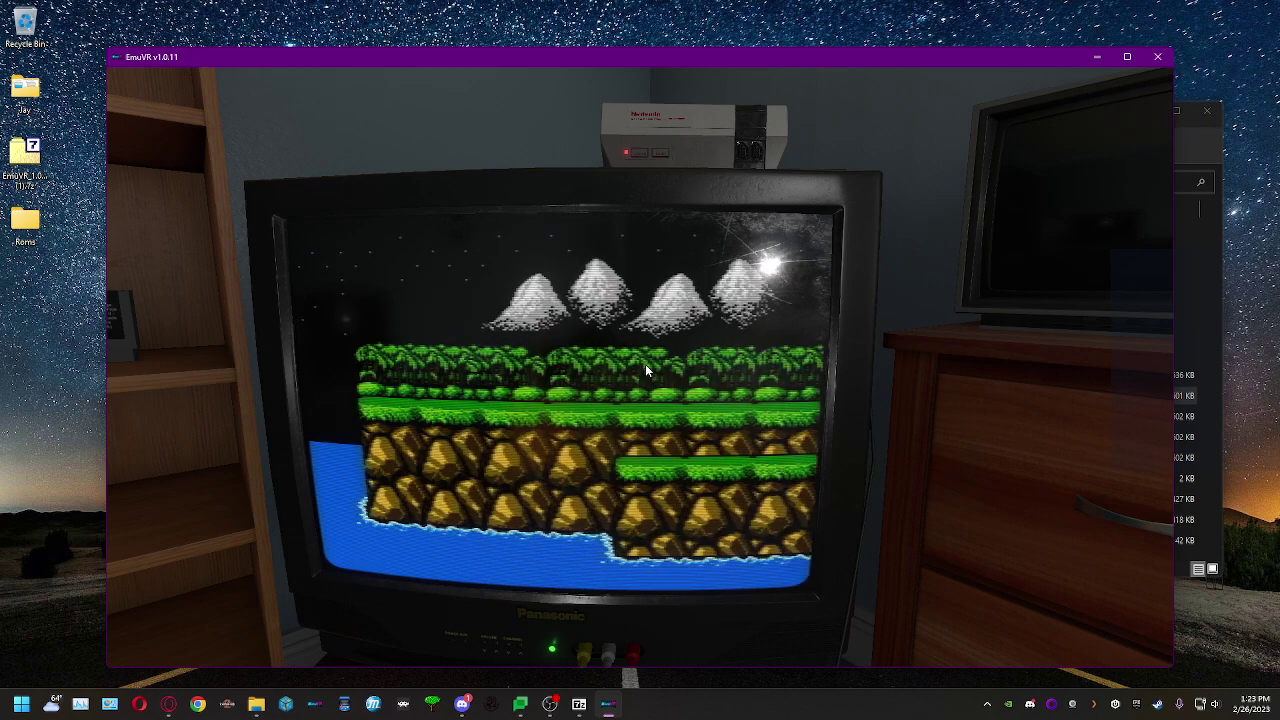
Play the first Contra stage, running the soldier through the jungle and turning toward approaching enemies.
key("Right")
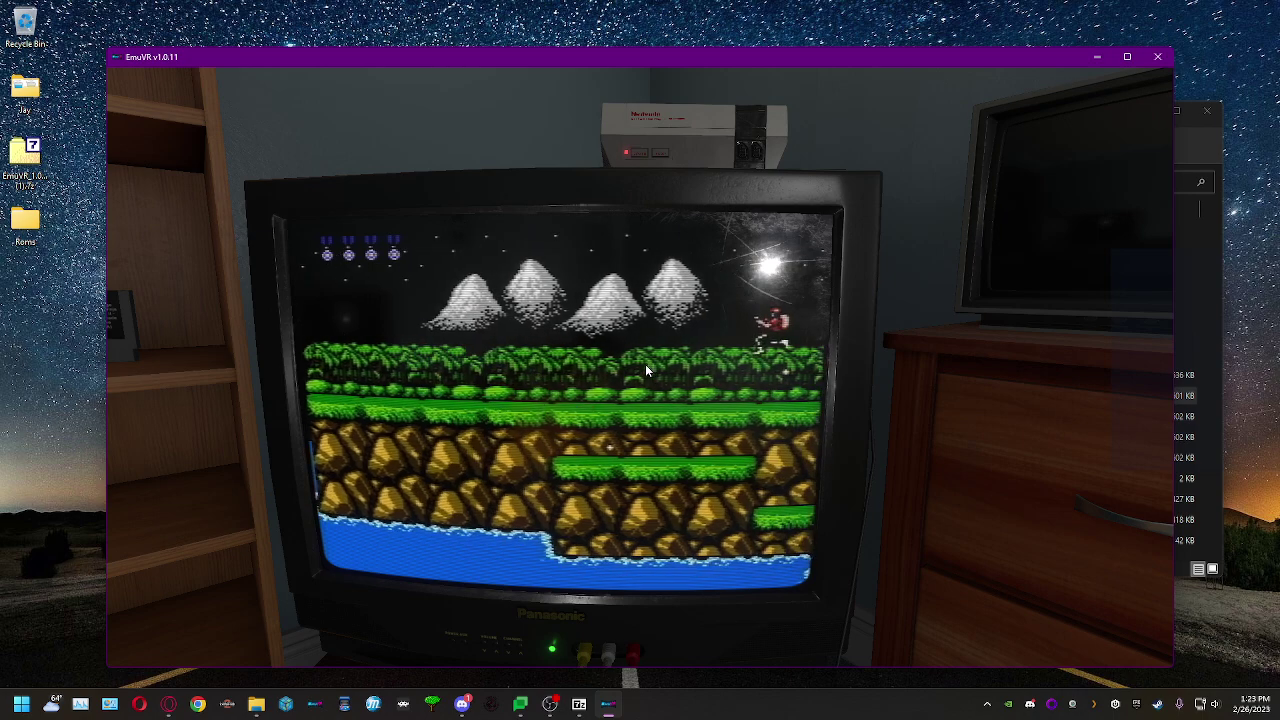
key("Right")
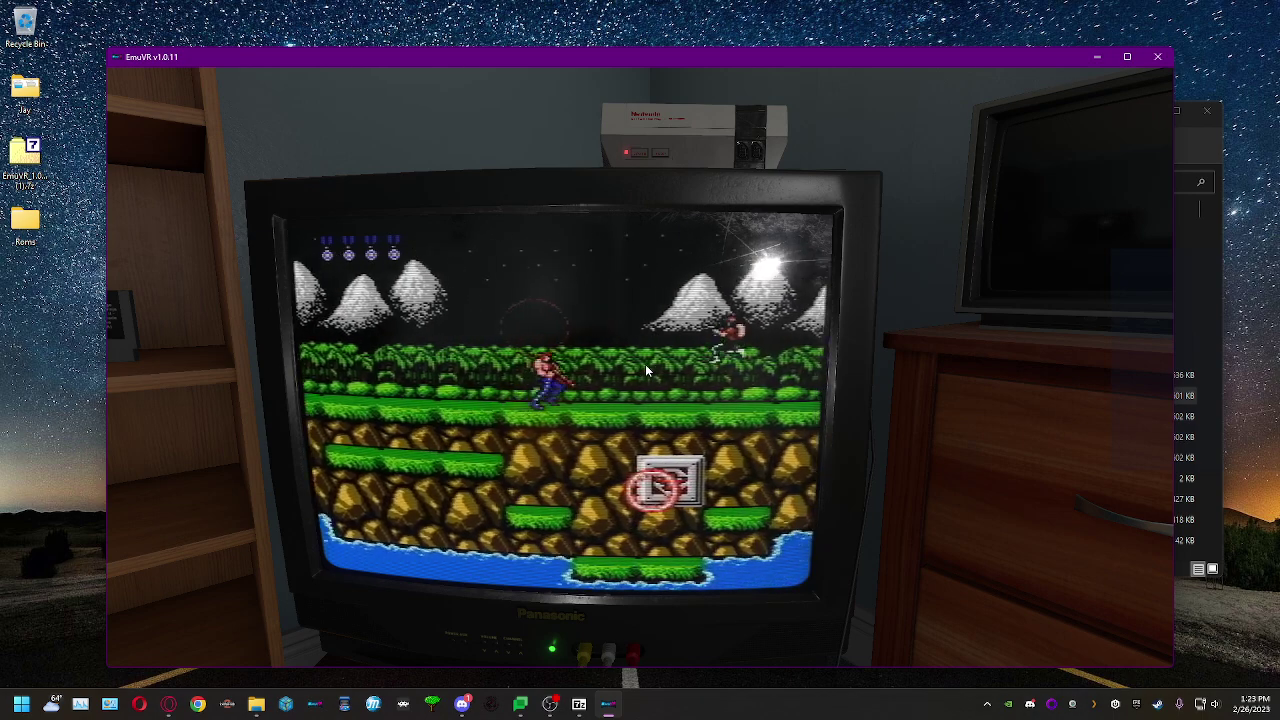
key("Right")
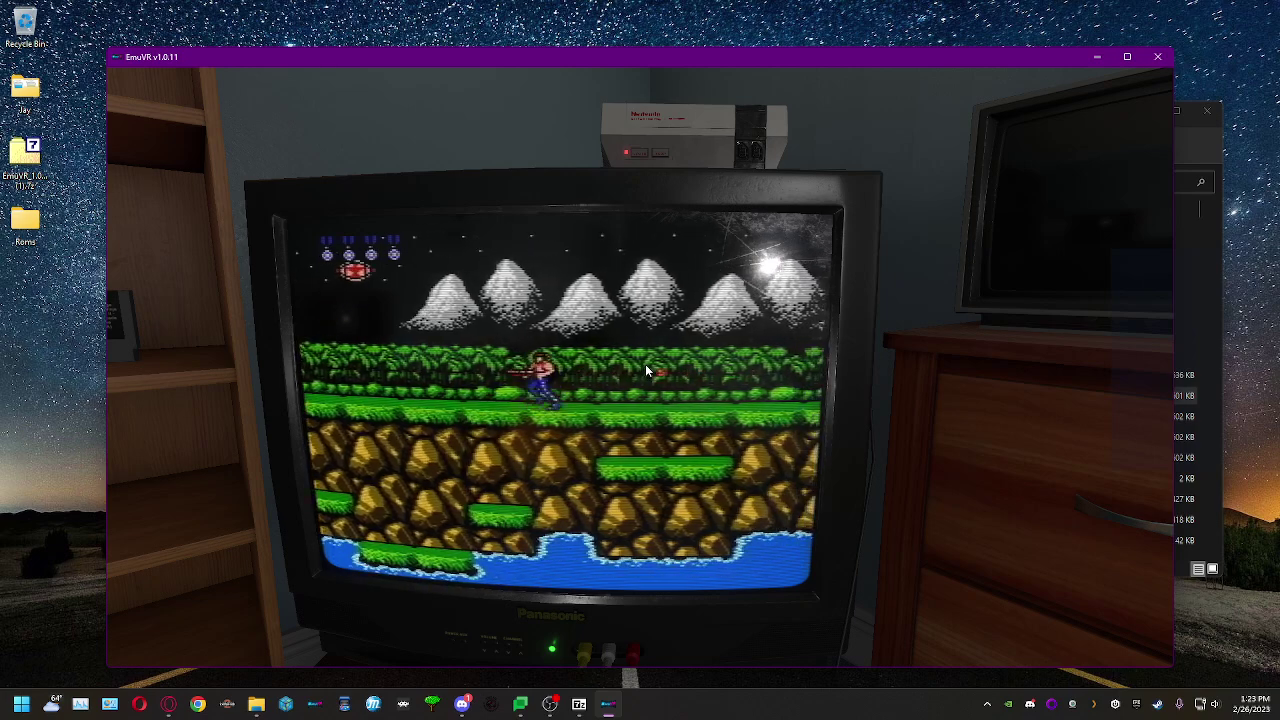
key("Left")
key("Right")
key("Right")
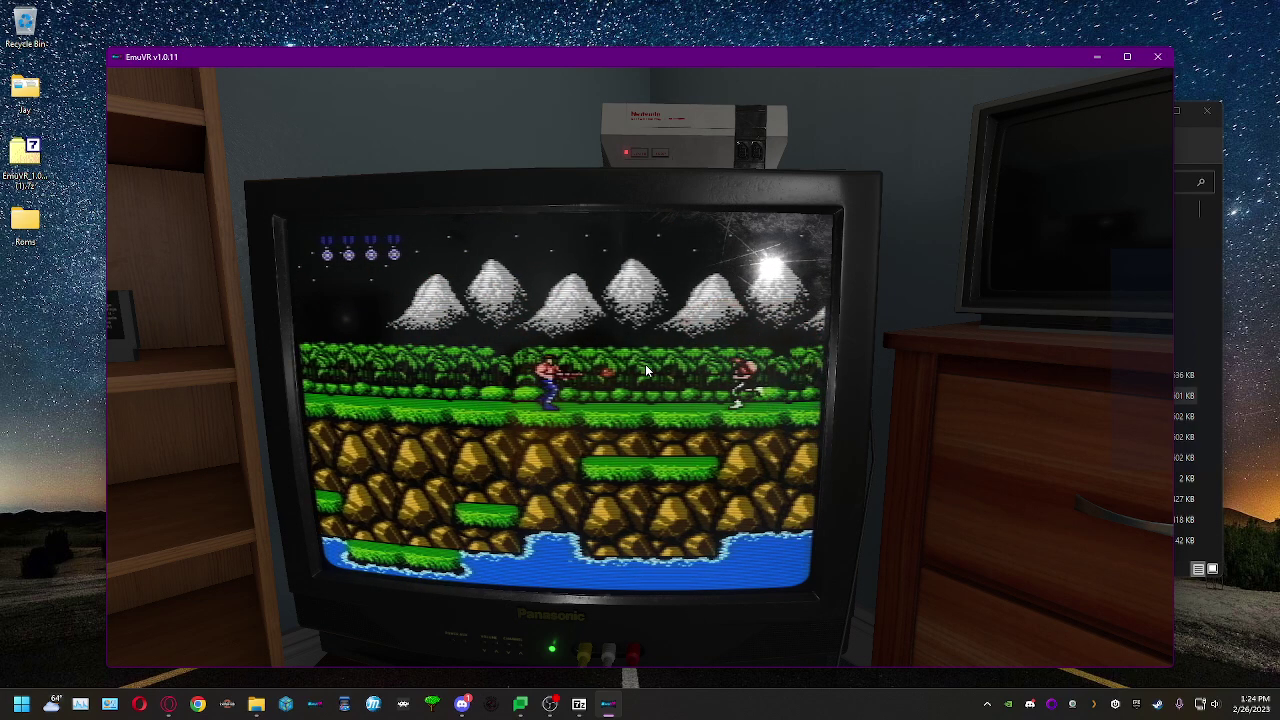
key("Left")
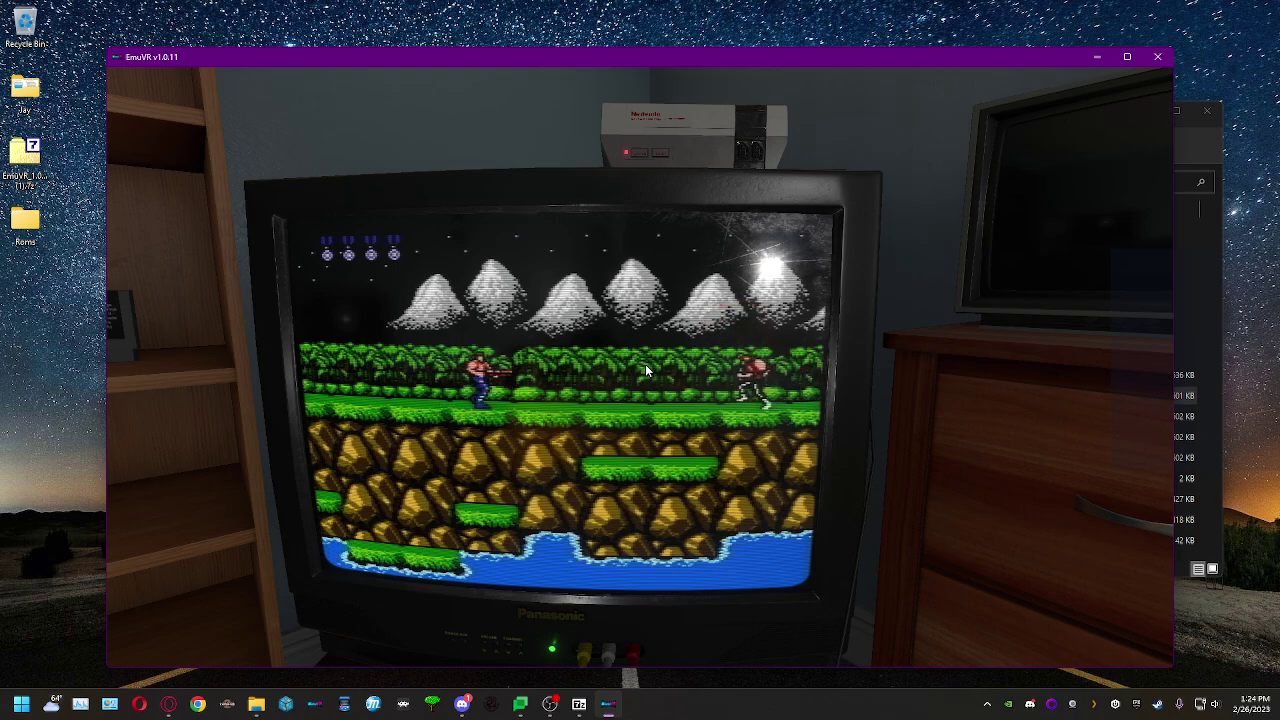
Release control of the Contra game and walk away from the television toward the bed.
key("Scroll_Lock")
key("s")
key("a")
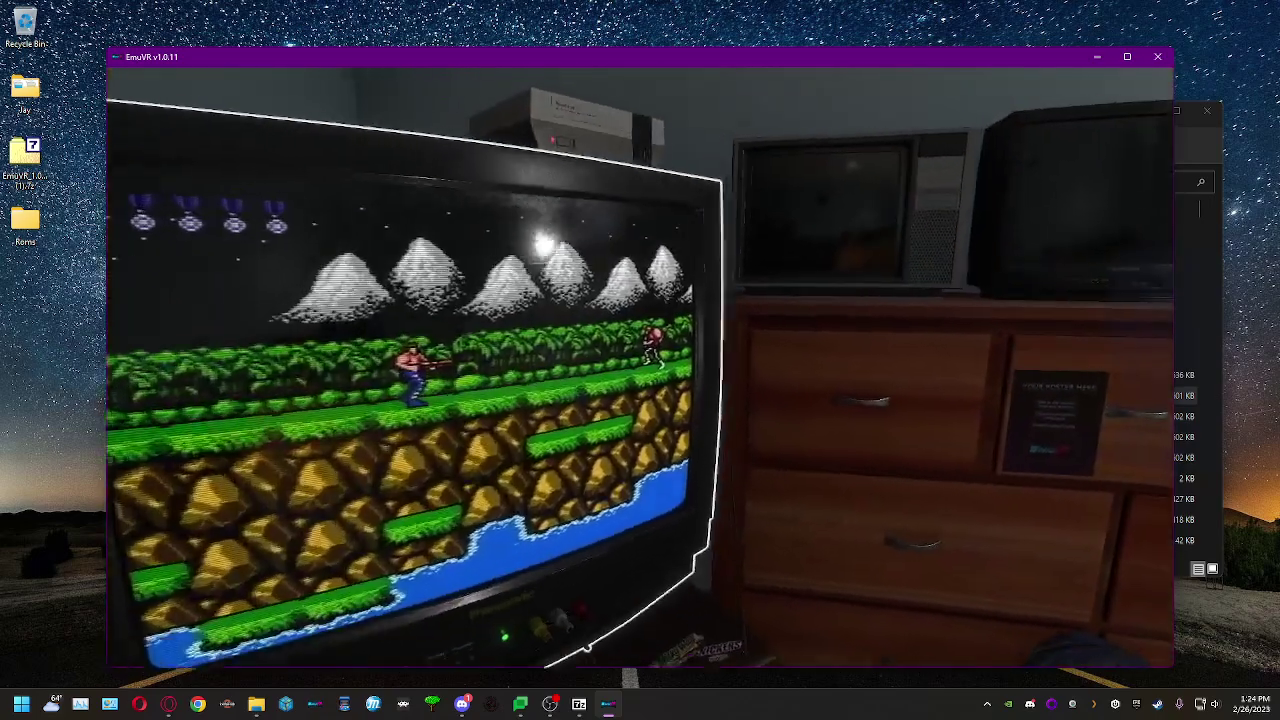
key("a")
key("s")
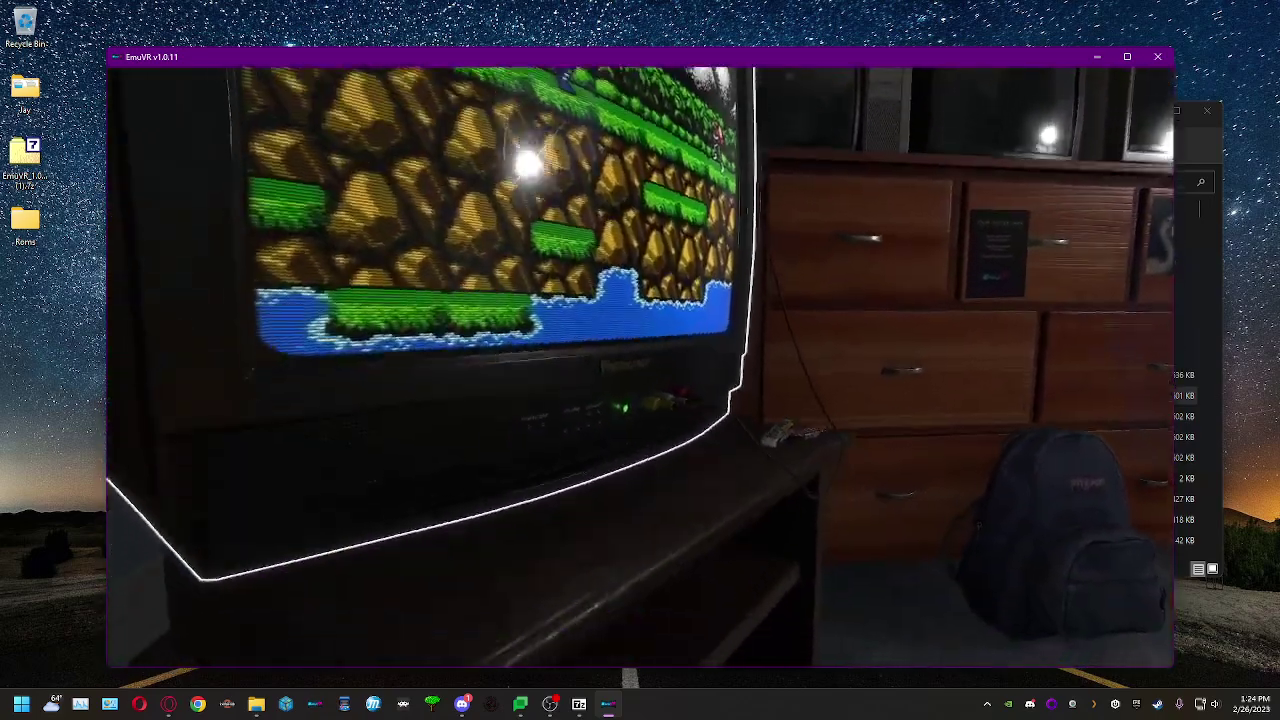
key("s")
key("w")
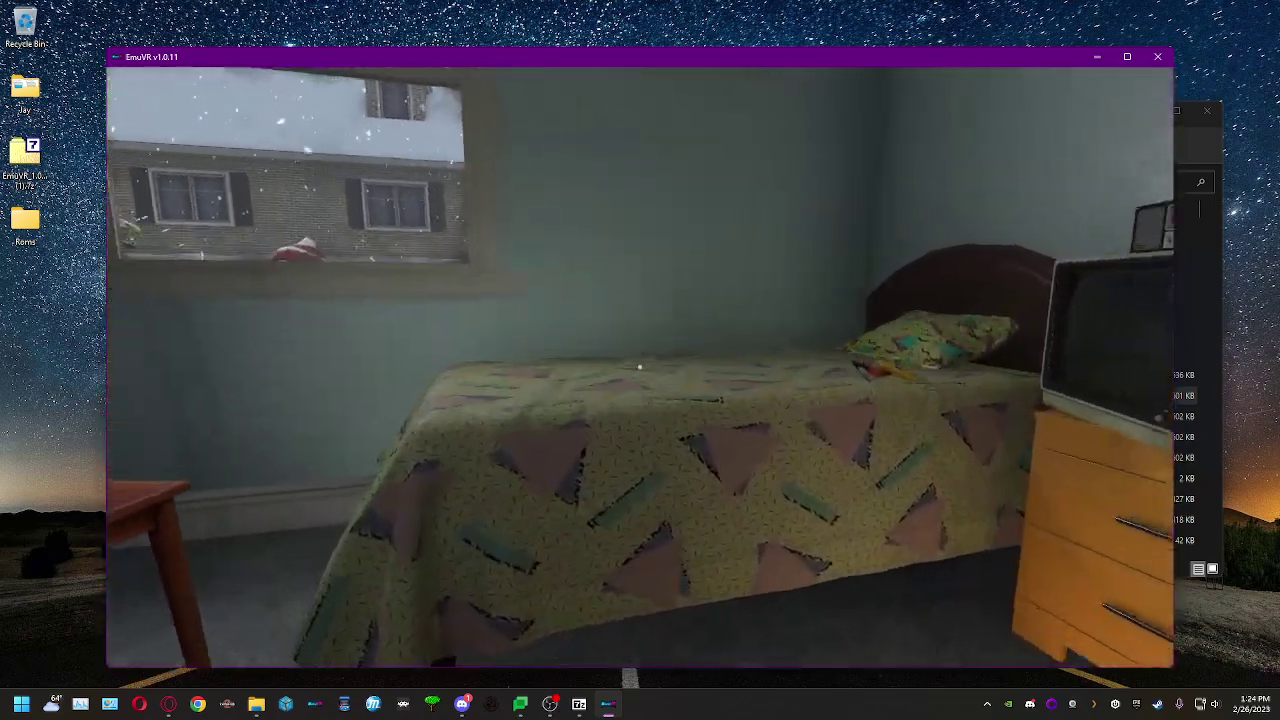
Walk back to the television and resume the running Contra game, advancing the soldier to the bridge.
key("s")
key("a")
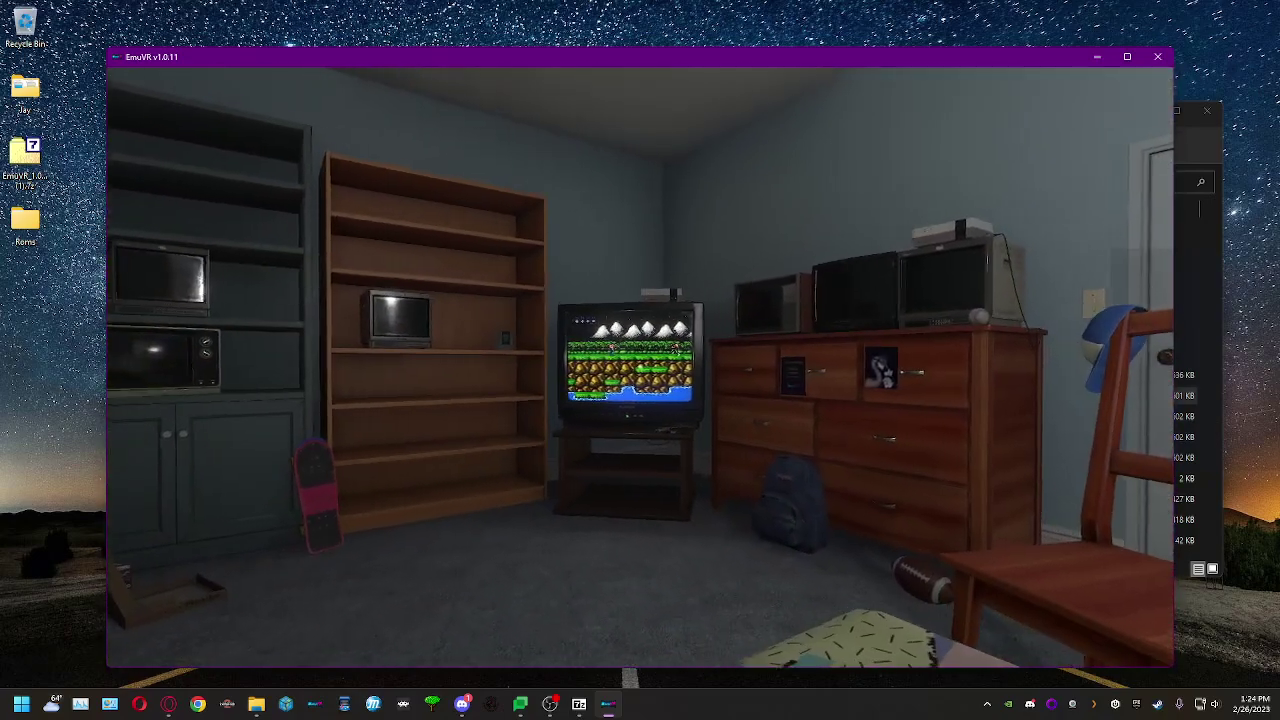
key("w")
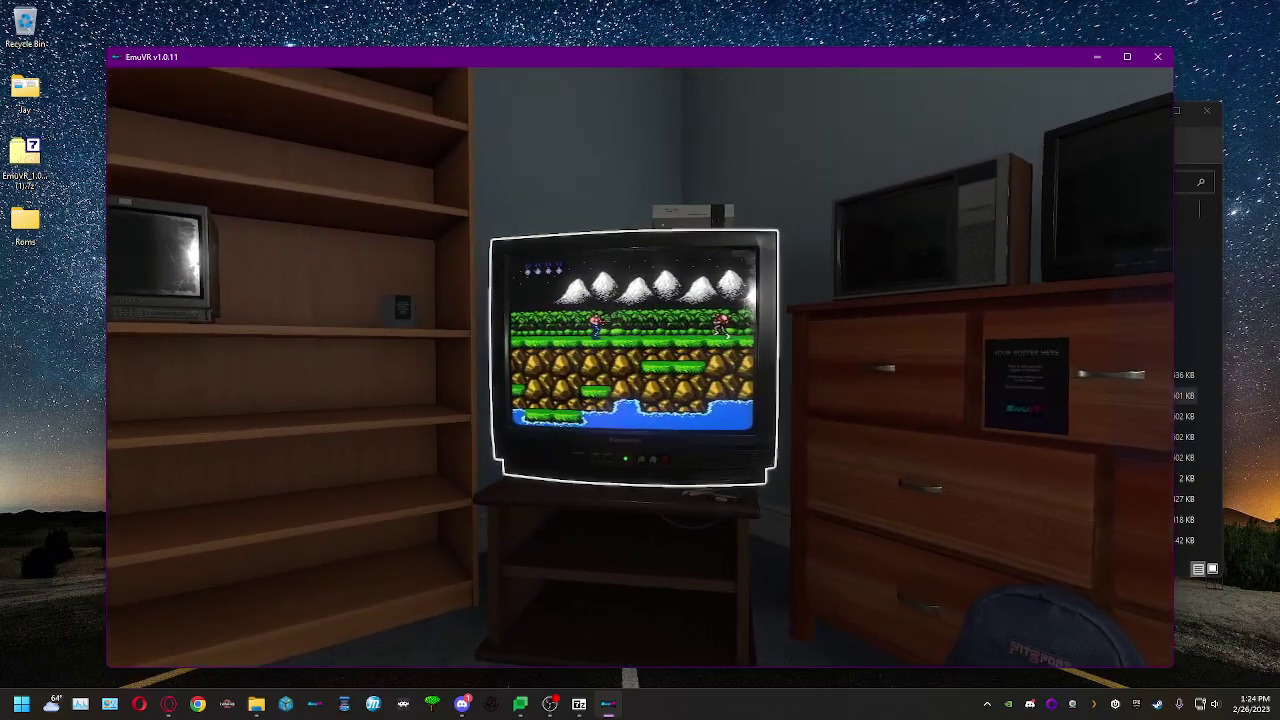
key("s")
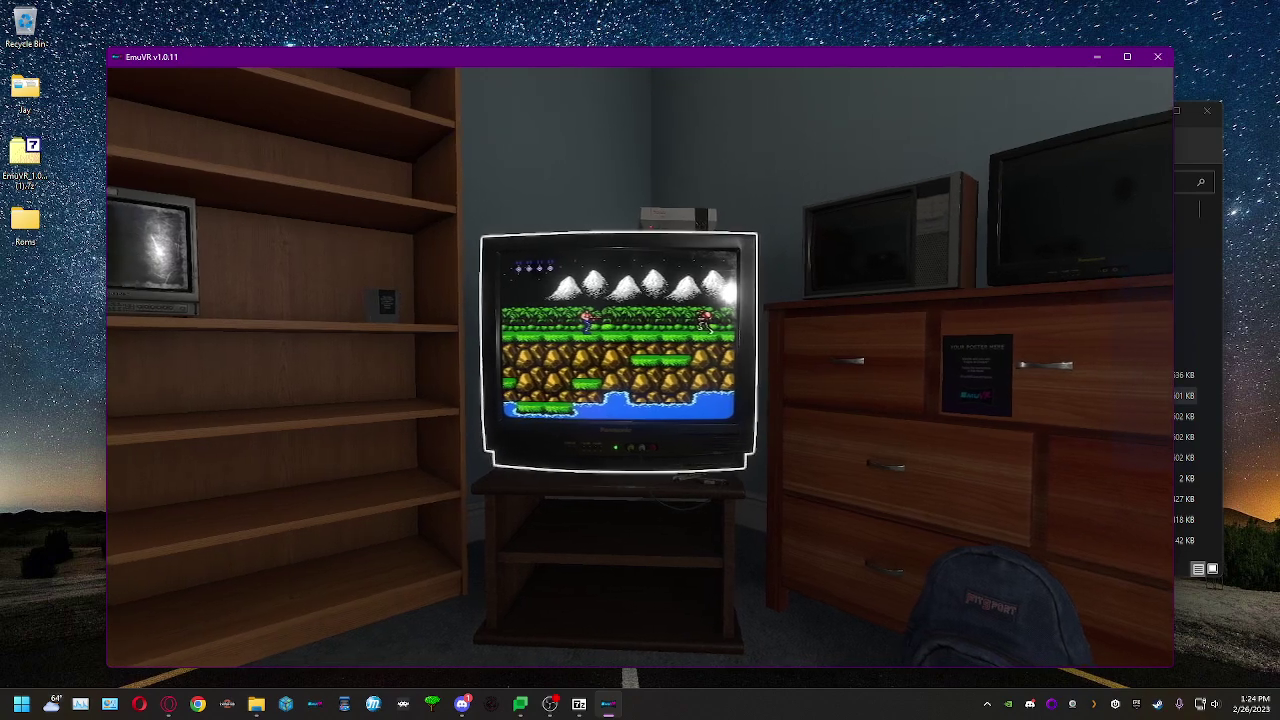
key("a")
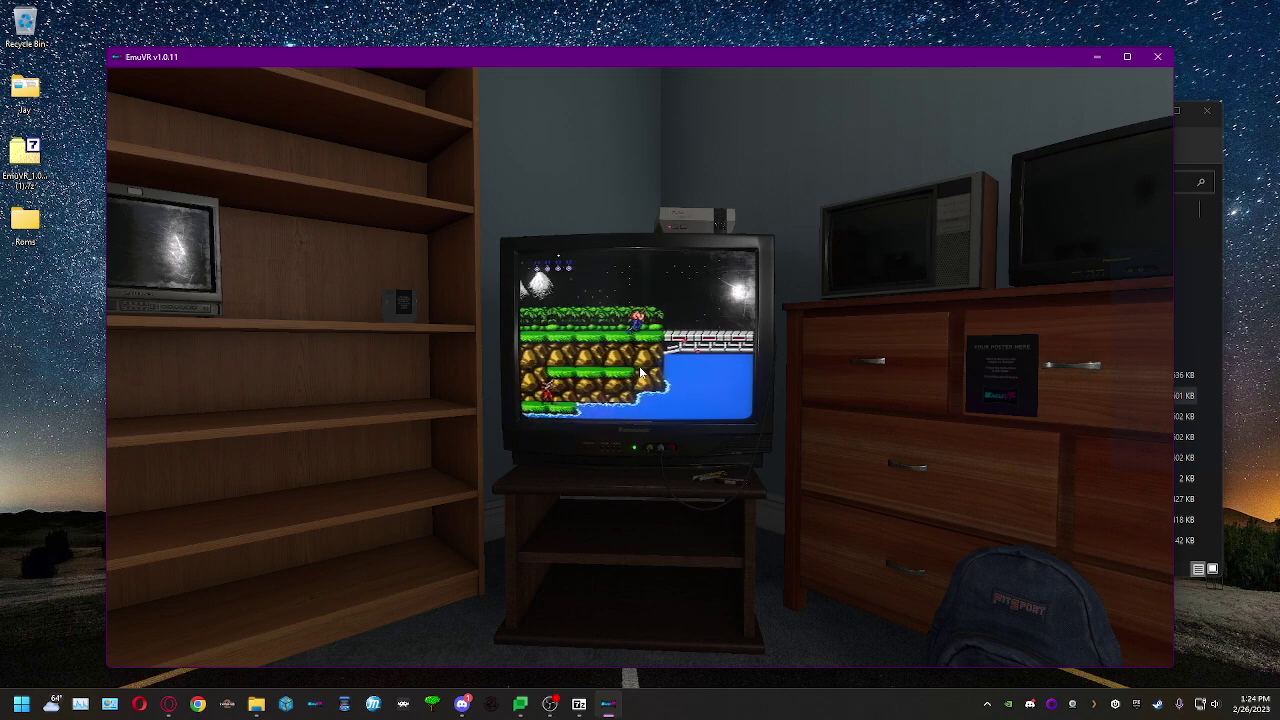
Walk up to the NES console on the television, power it off and open its cartridge lid.
key("w")
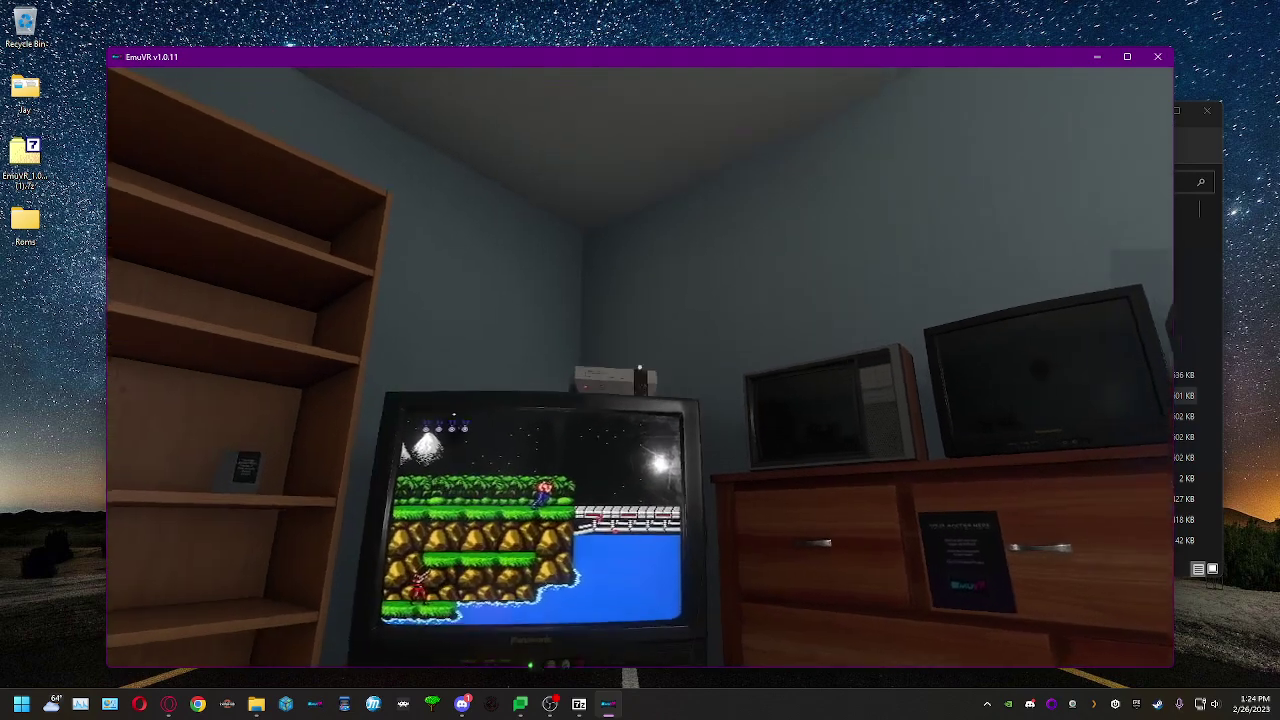
key("w")
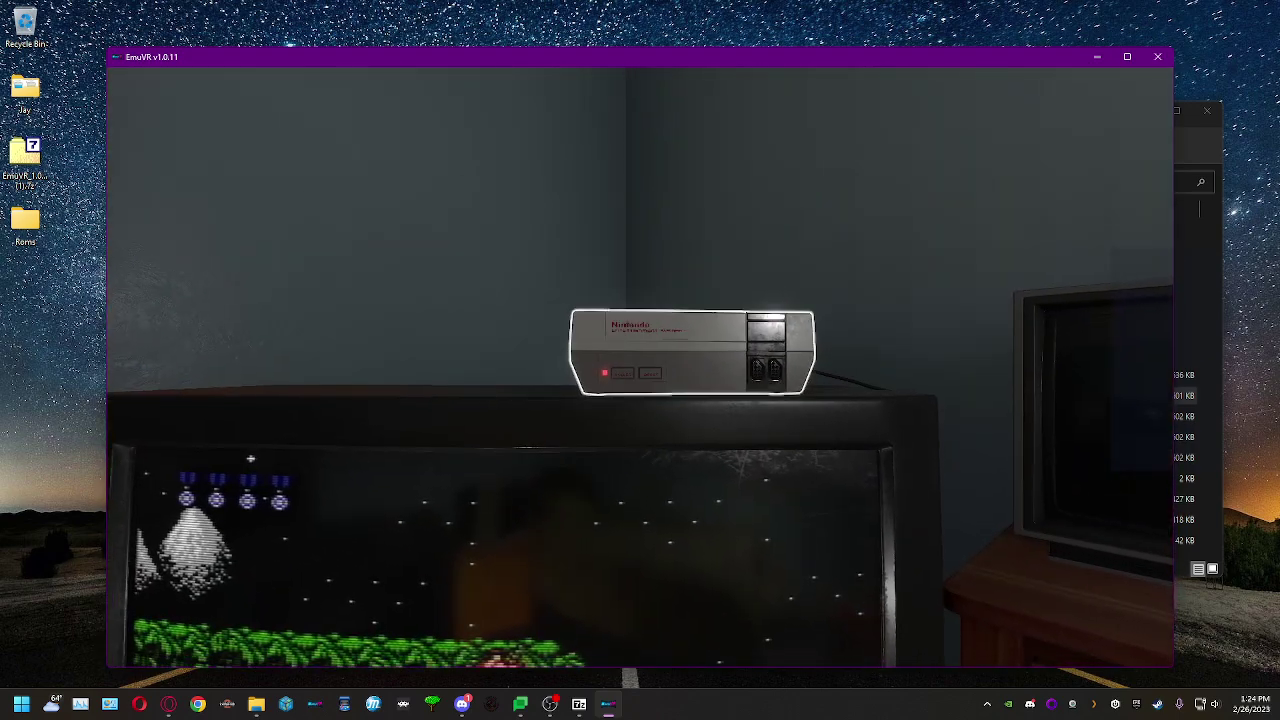
left_click(640, 367)
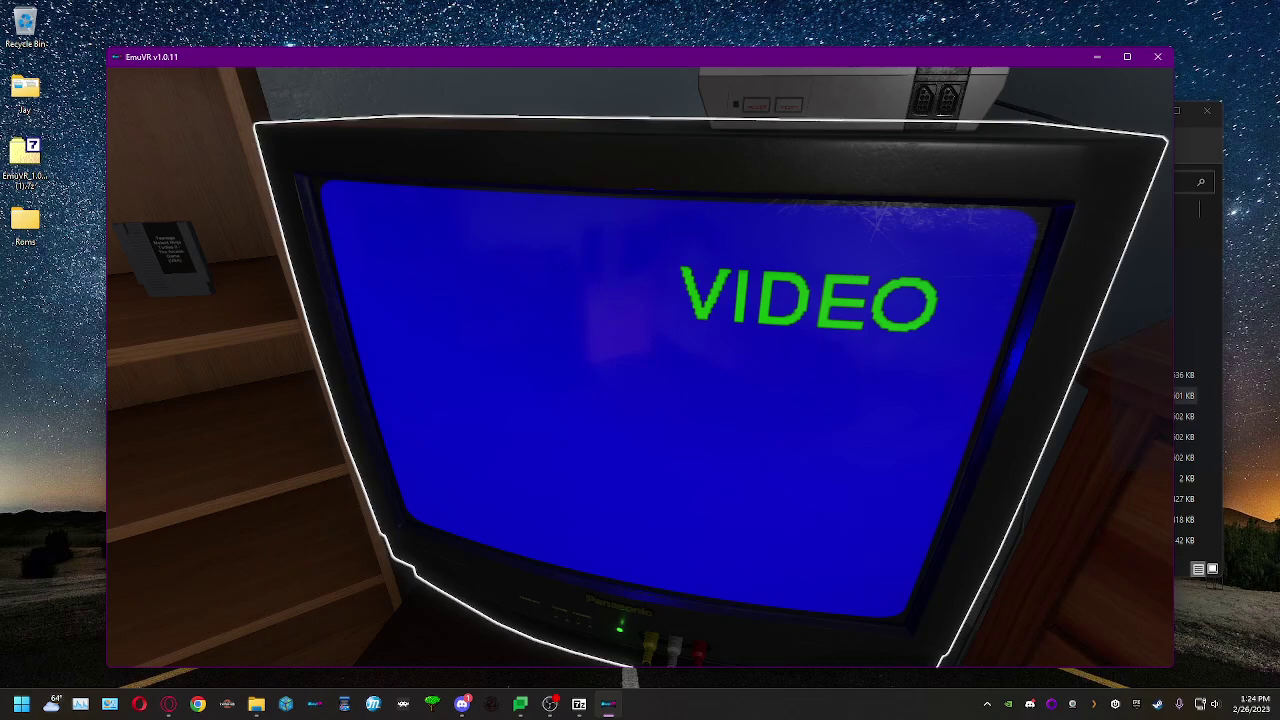
left_click(640, 367)
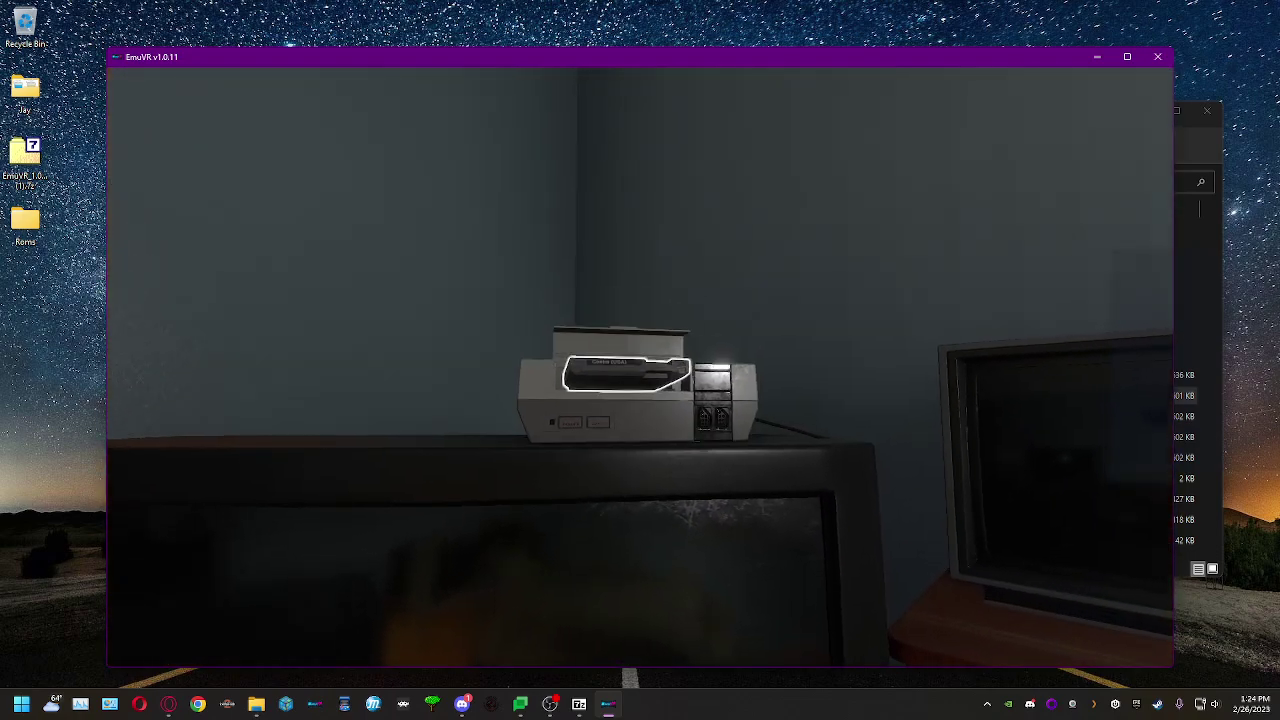
Take the Contra cartridge out of the NES console and place it on the bookshelf beside the Teenage Mutant Ninja Turtles II cartridge.
left_click(640, 367)
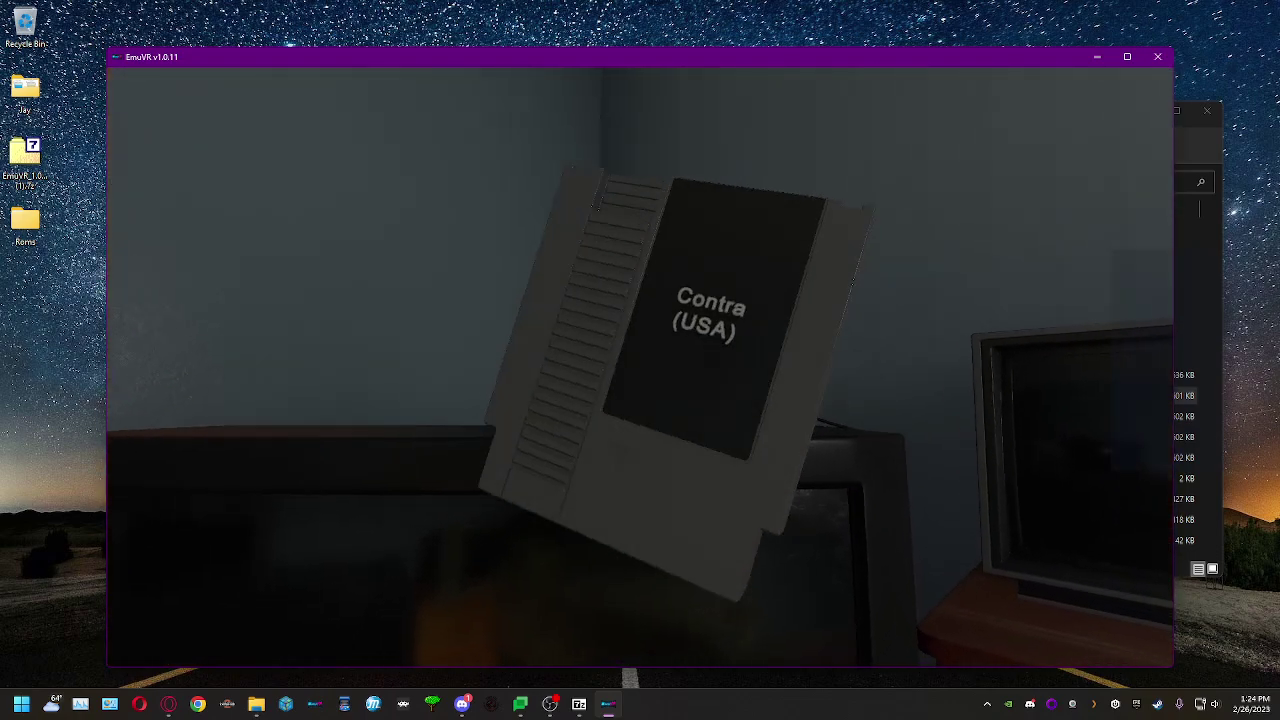
key("w")
left_click(640, 367)
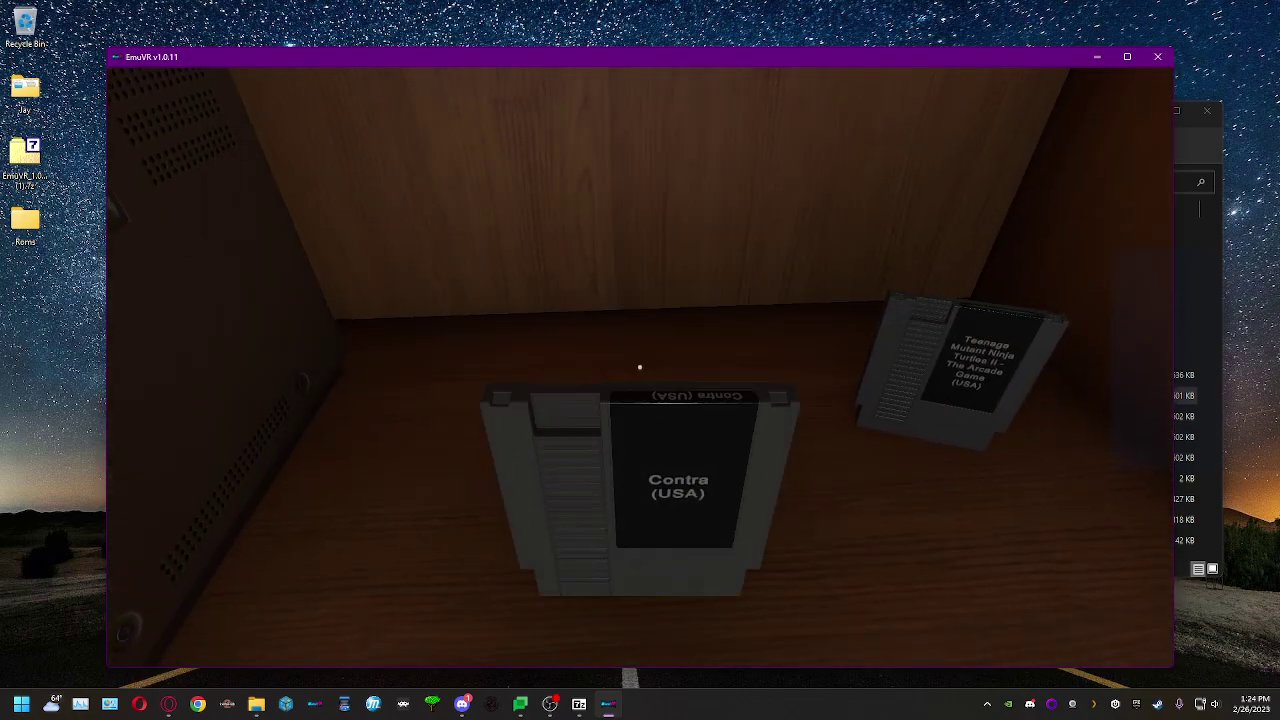
Insert the Teenage Mutant Ninja Turtles II - The Arcade Game cartridge into the NES console and power it on.
left_click(640, 367)
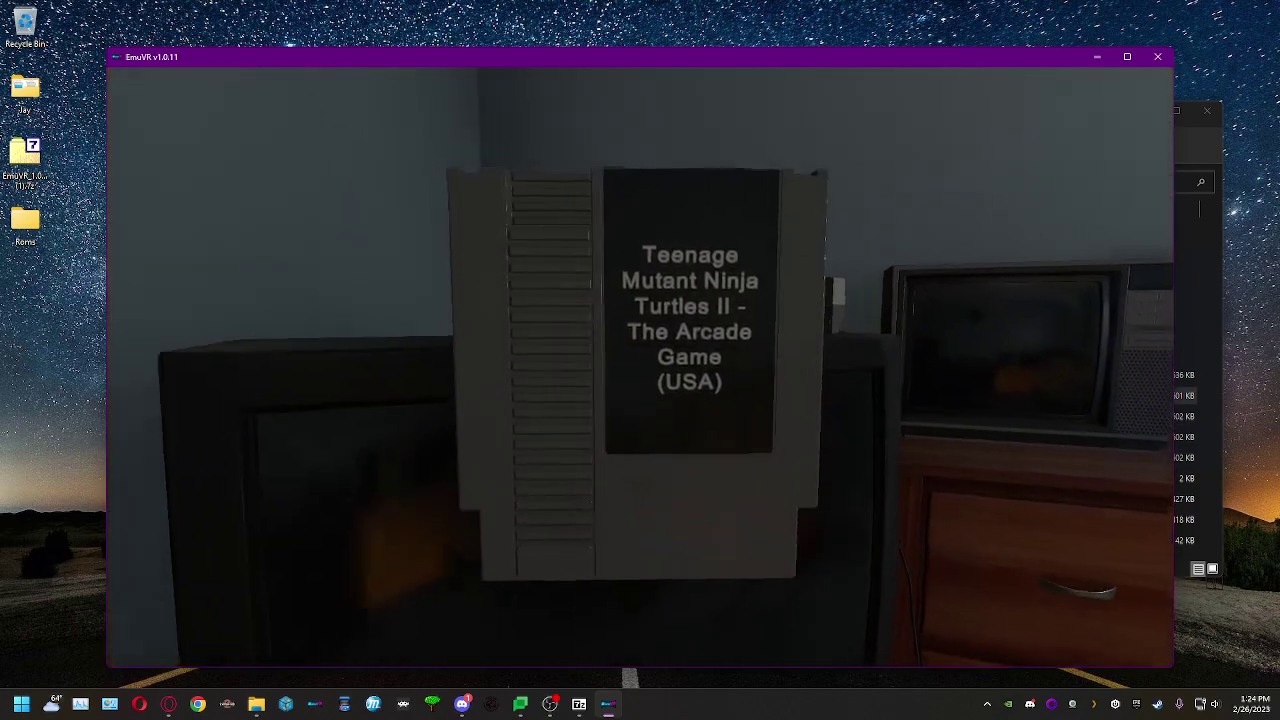
key("w")
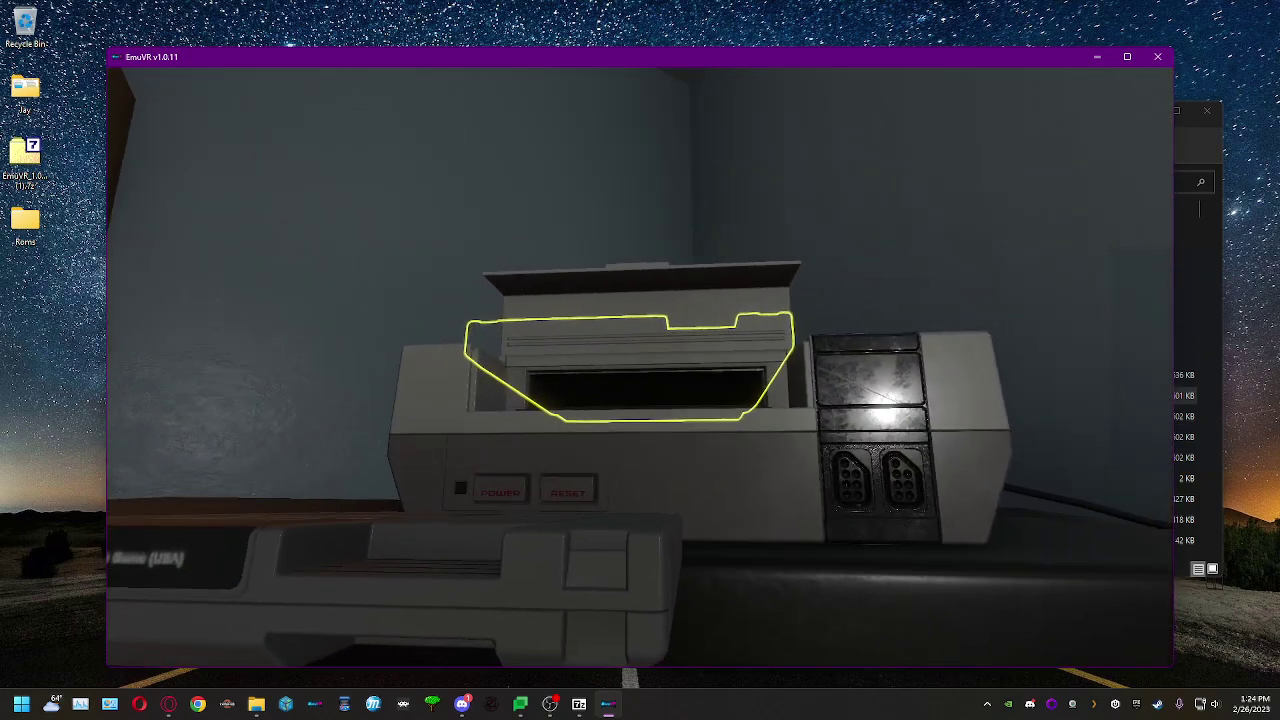
left_click(628, 368)
left_click(640, 367)
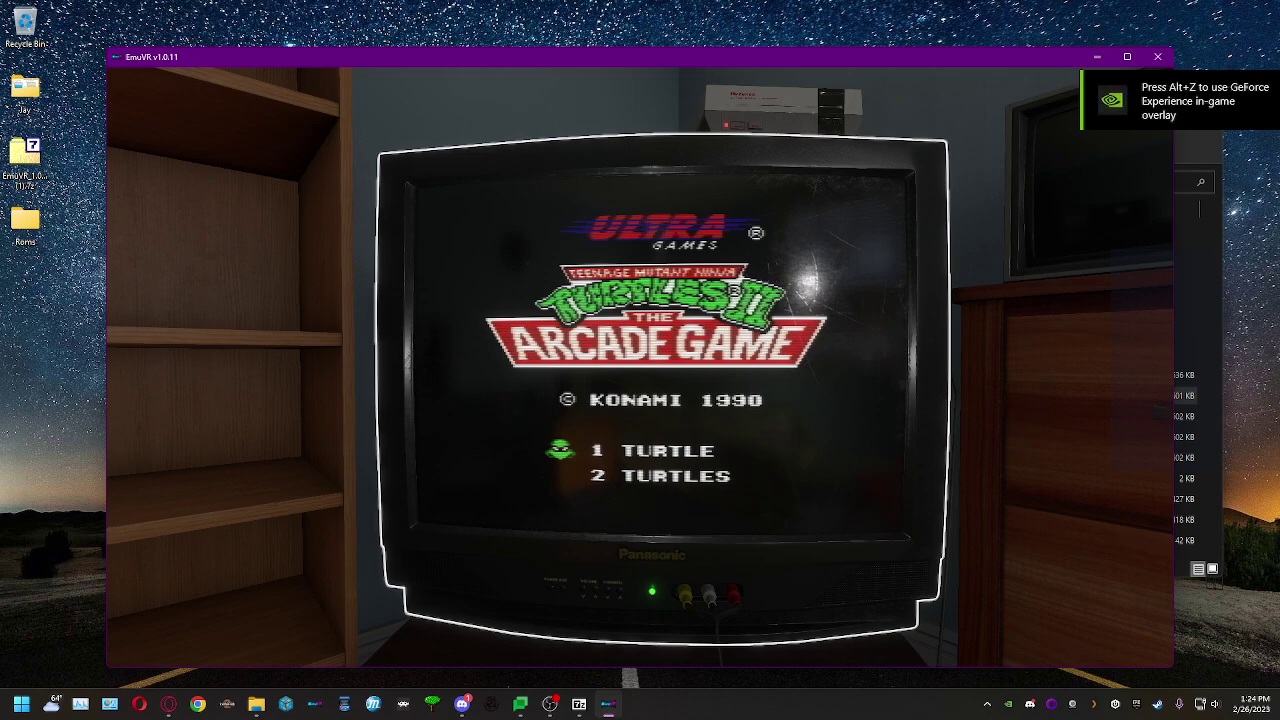
Take control of the Turtles II game and start a 1 Turtle game with Leonardo.
key("Escape")
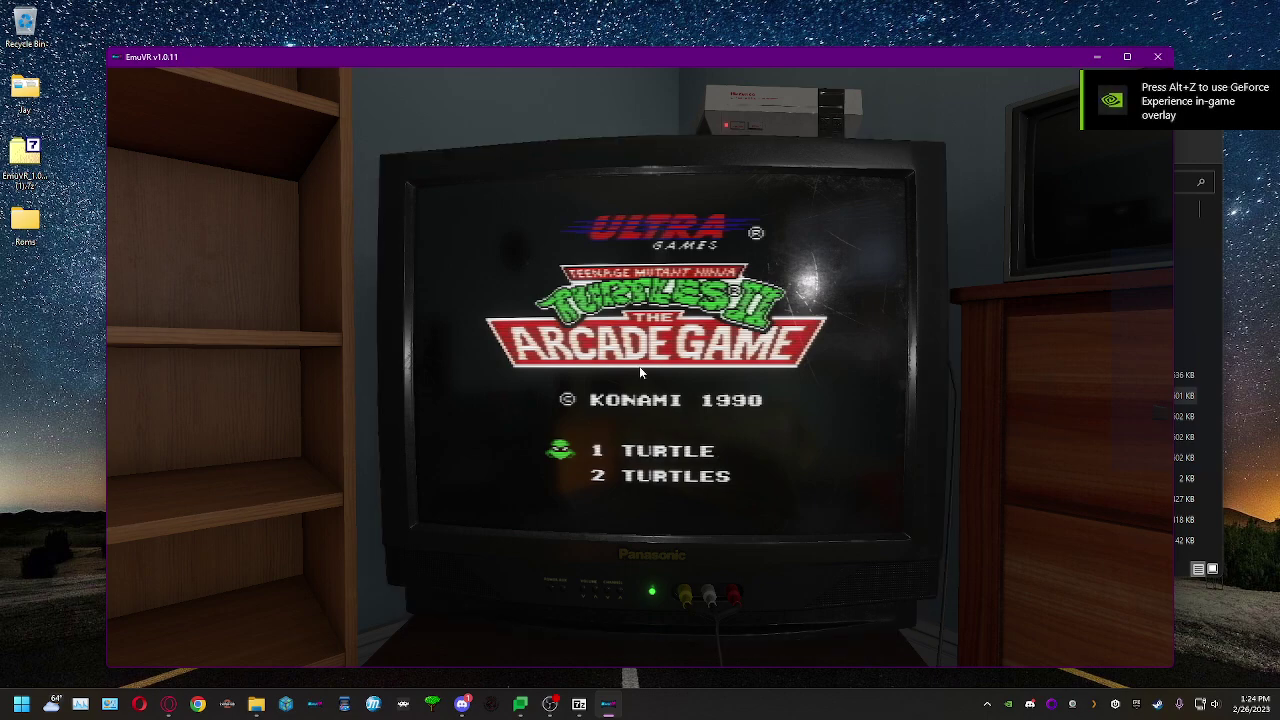
key("Return")
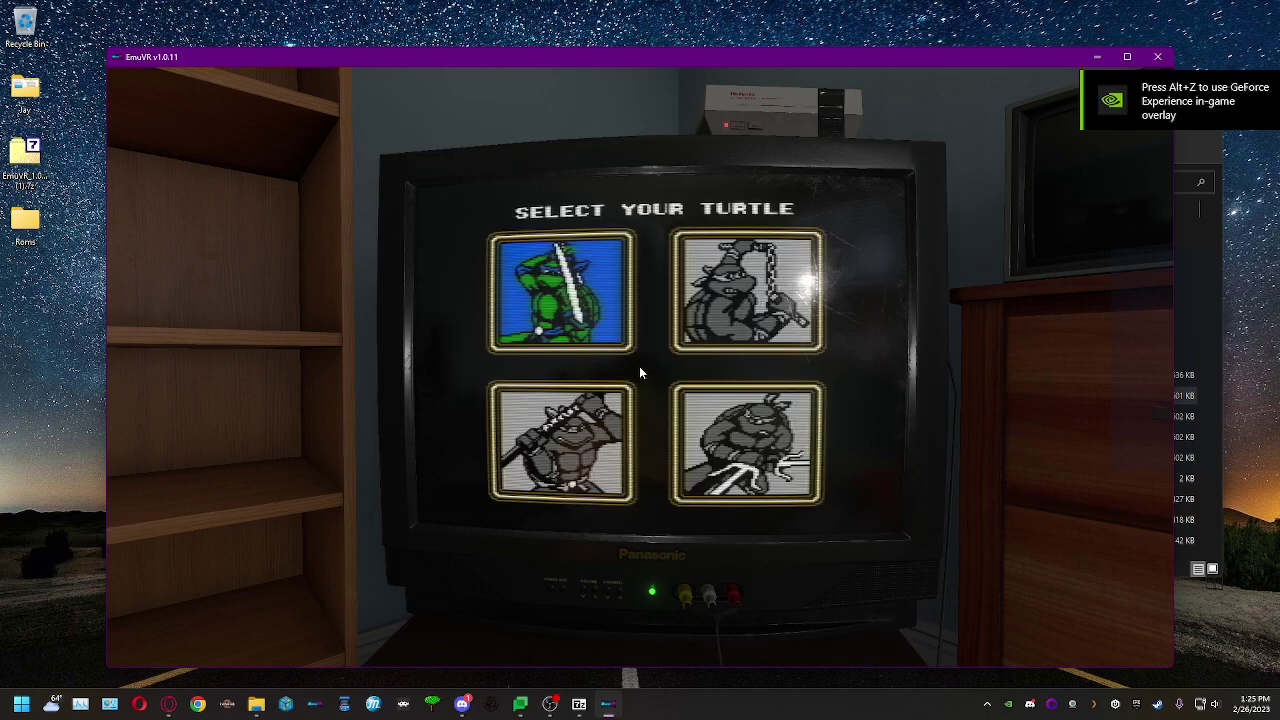
key("Return")
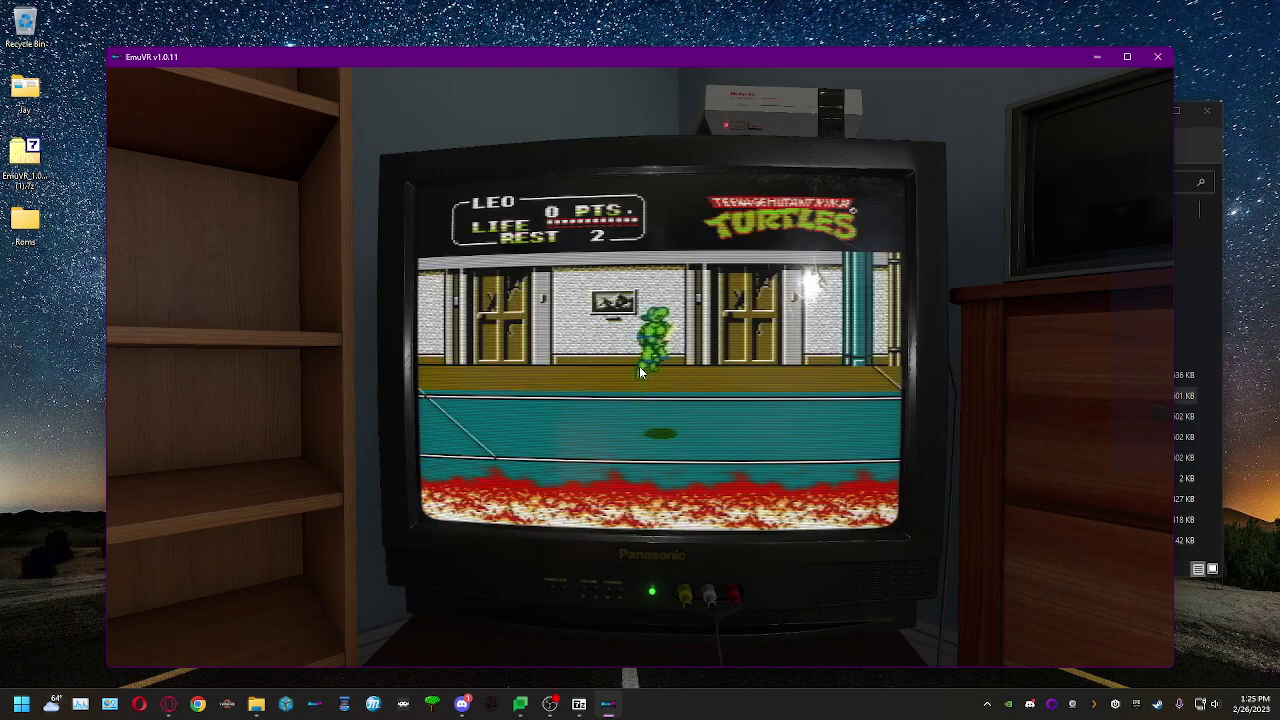
Move Leonardo toward the first purple Foot soldier in the burning hallway and defeat him with sword attacks.
key("Right")
key("Up")
key("Left")
key("Right")
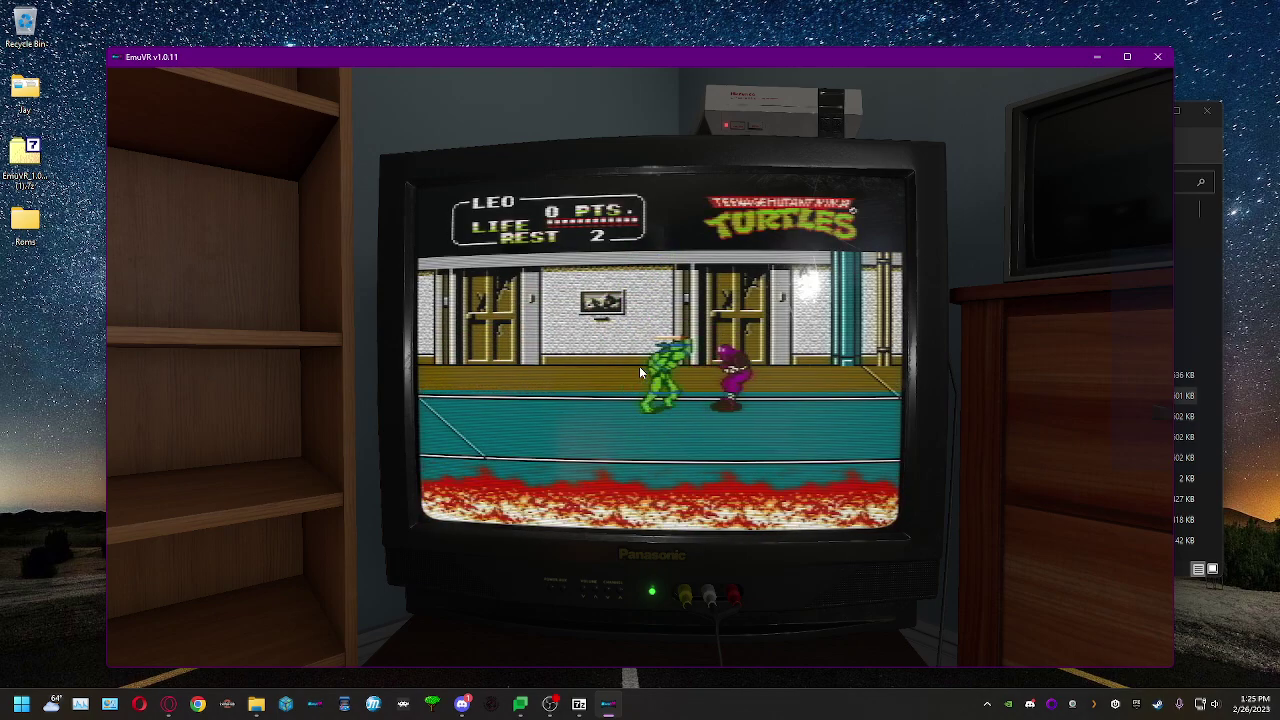
key("z")
key("z")
key("z")
key("Right")
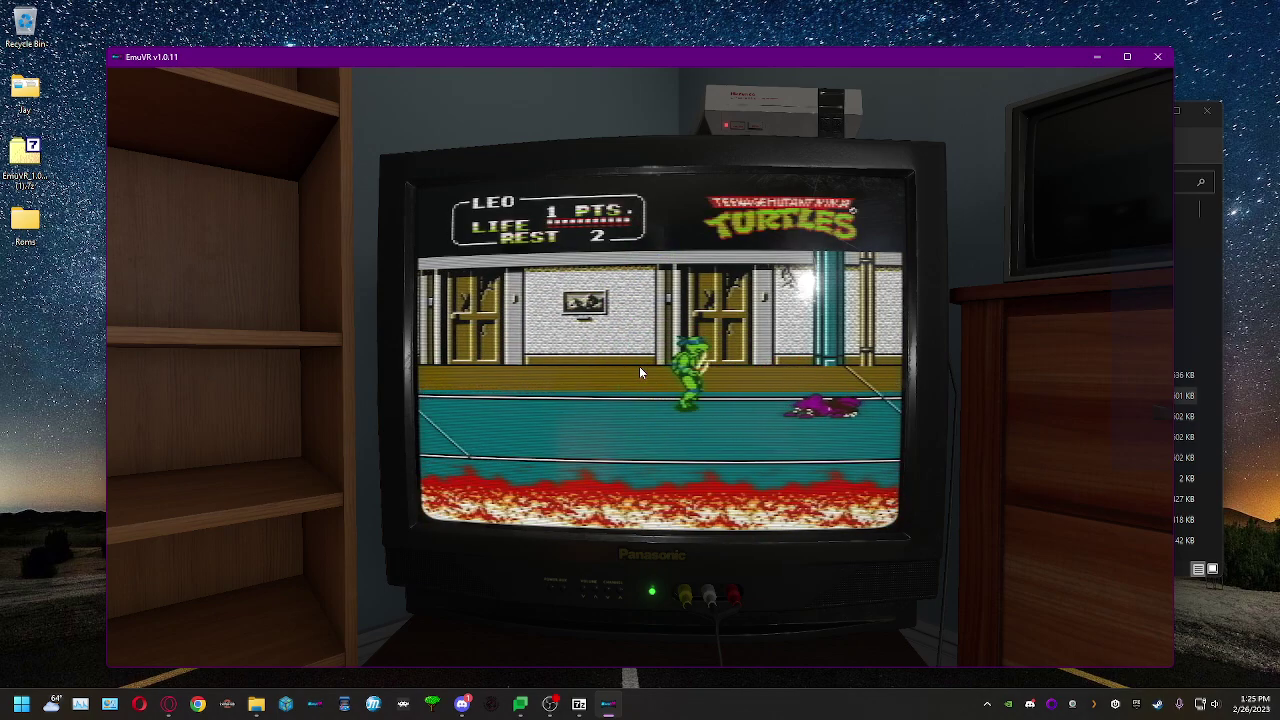
Perform jump kicks with Leonardo in both directions and advance farther along the hallway.
key("x")
key("z")
key("Left")
key("x")
key("z")
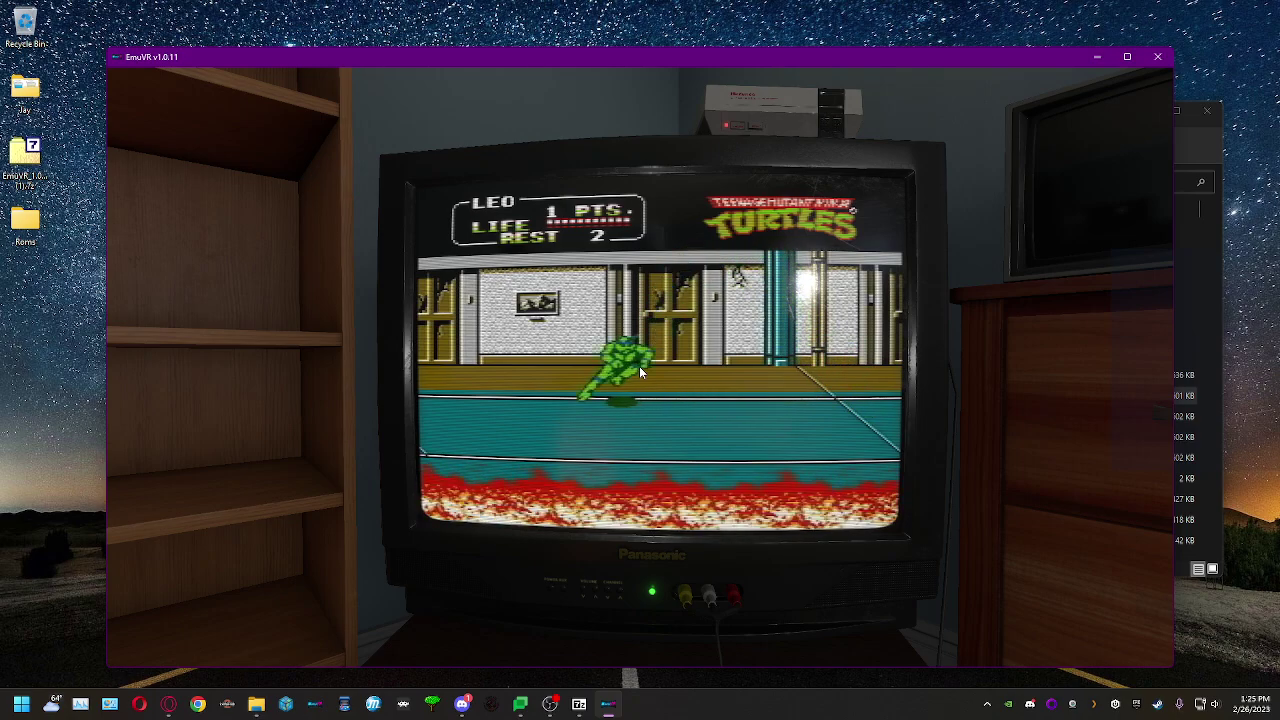
key("Right")
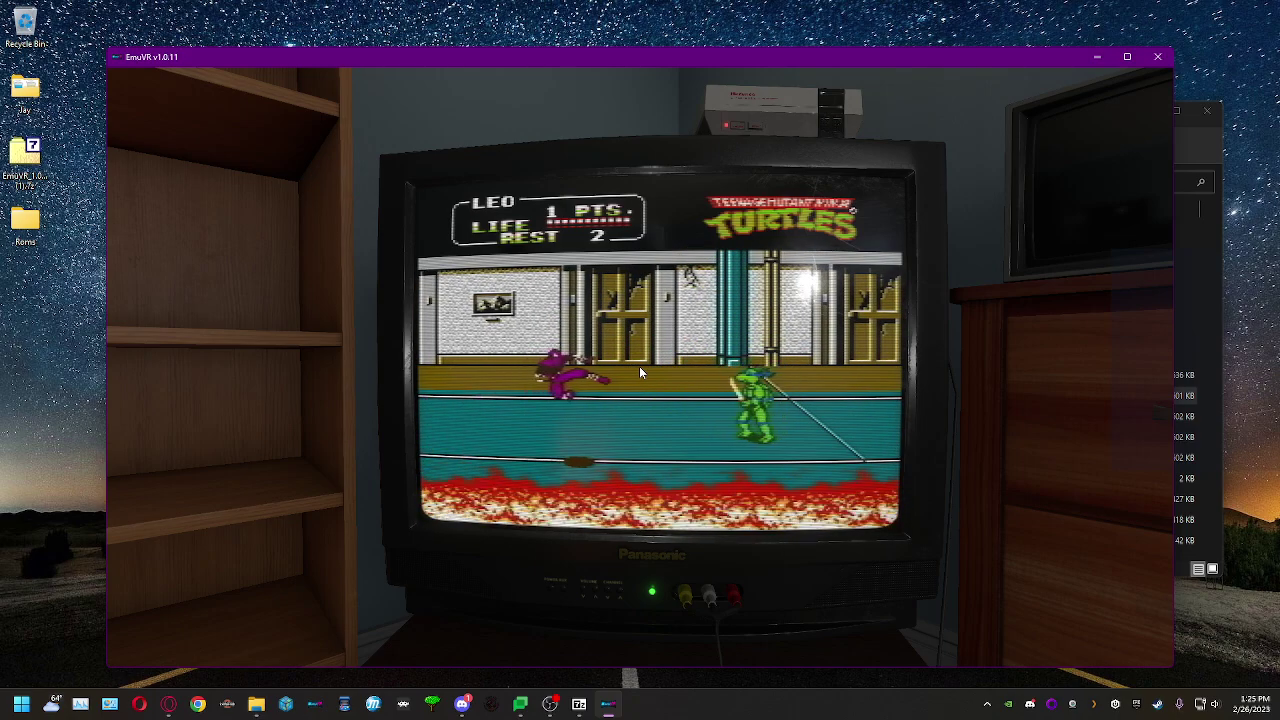
Attack the Foot soldier near the flames, then the one by the damaged door.
key("Left")
key("Down")
key("z")
key("z")
key("z")
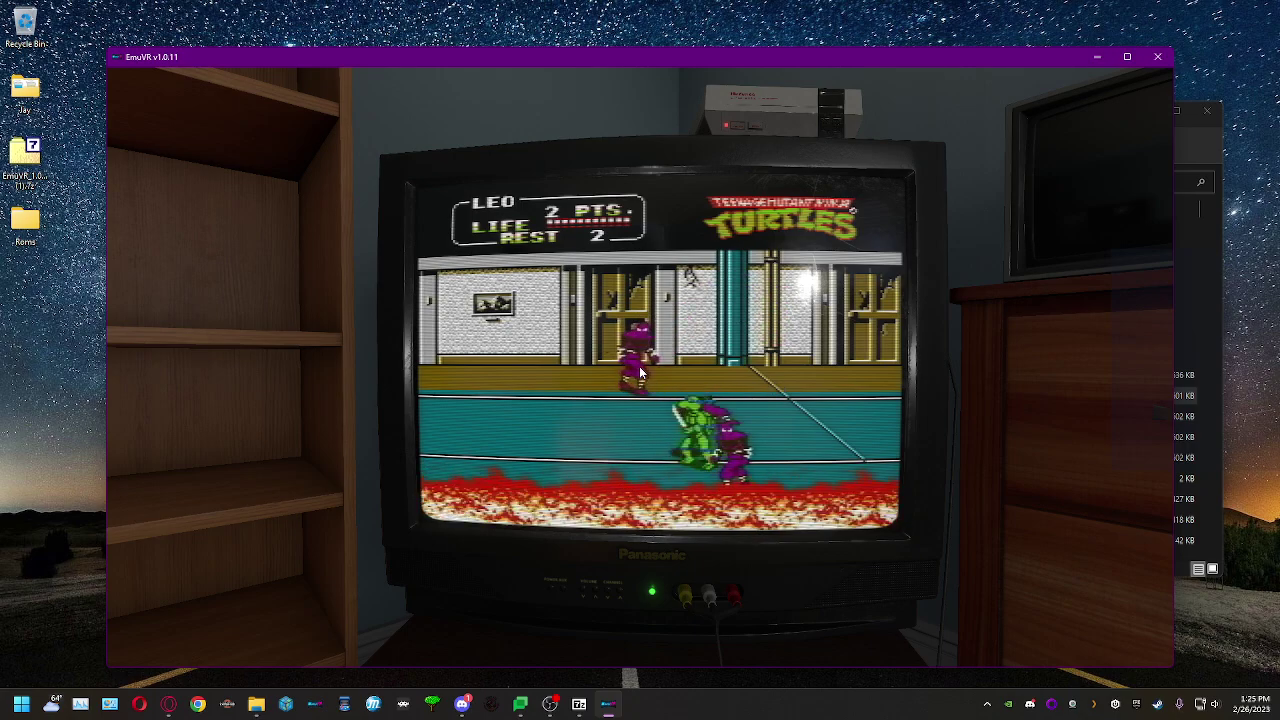
key("Left")
key("Up")
key("z")
key("z")
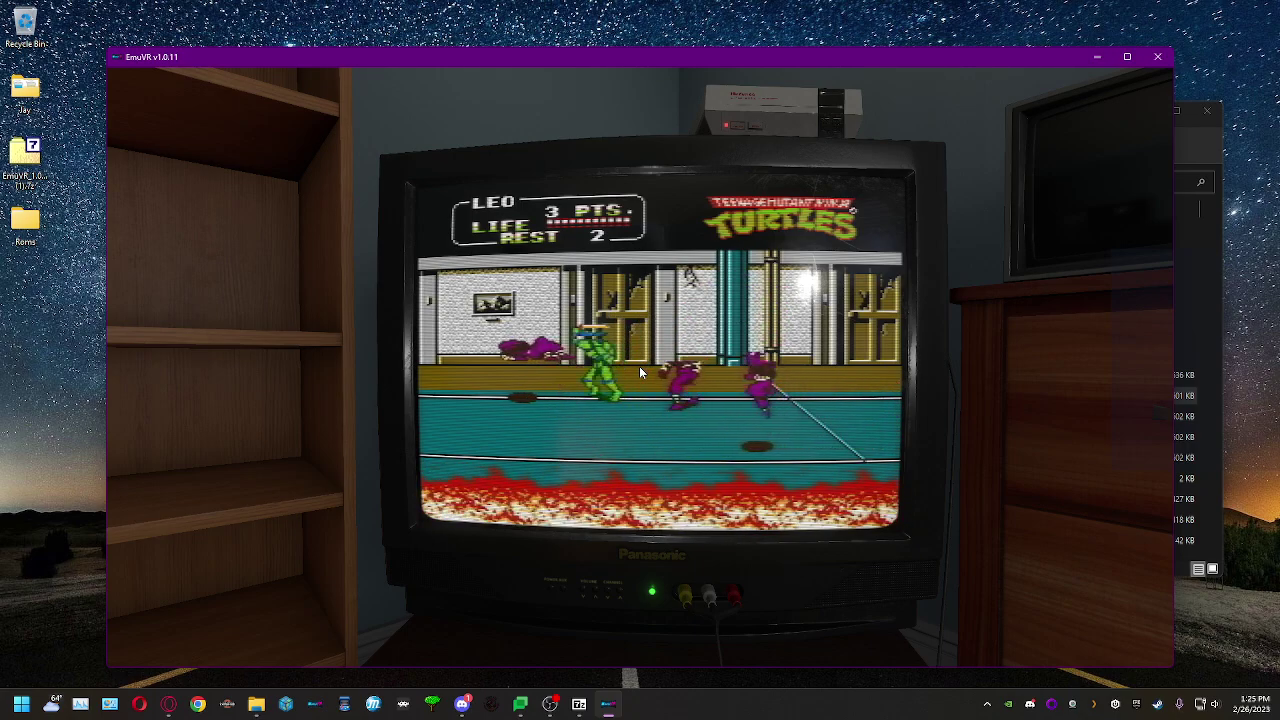
Fight off the remaining Foot soldiers on both sides and jump onward down the hallway.
key("Up")
key("Right")
key("z")
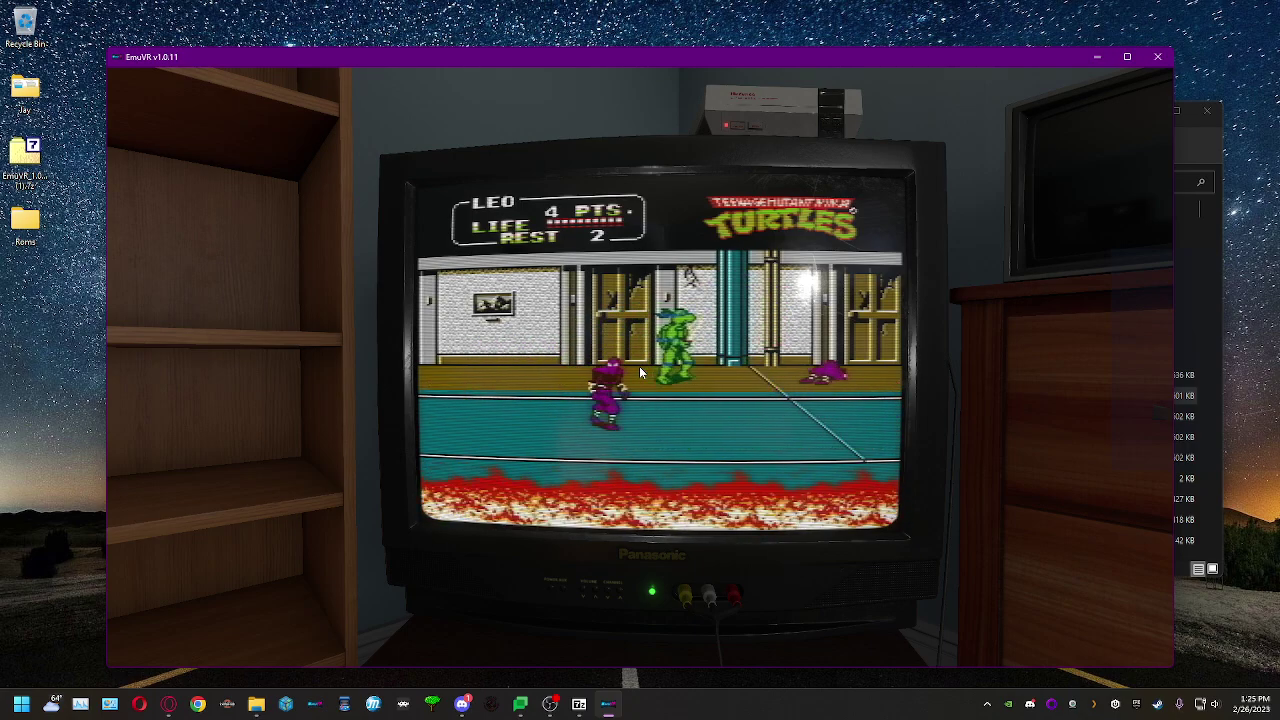
key("Down")
key("Left")
key("z")
key("Right")
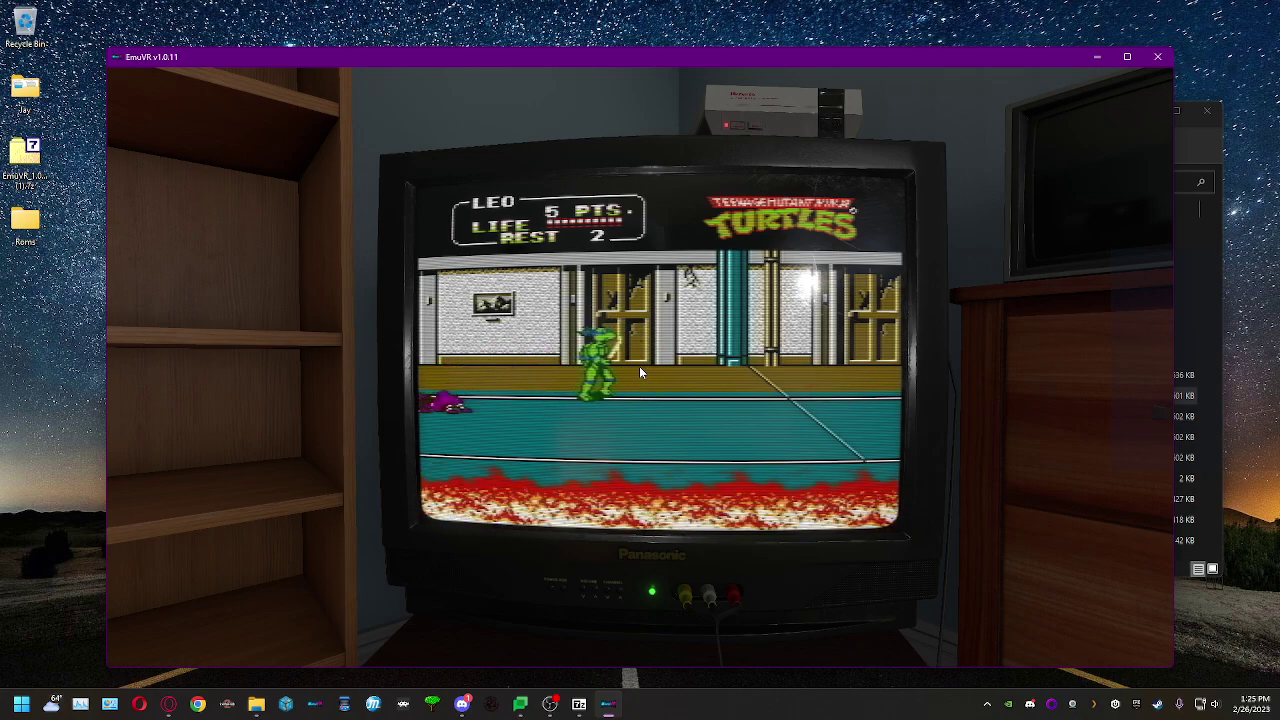
key("x")
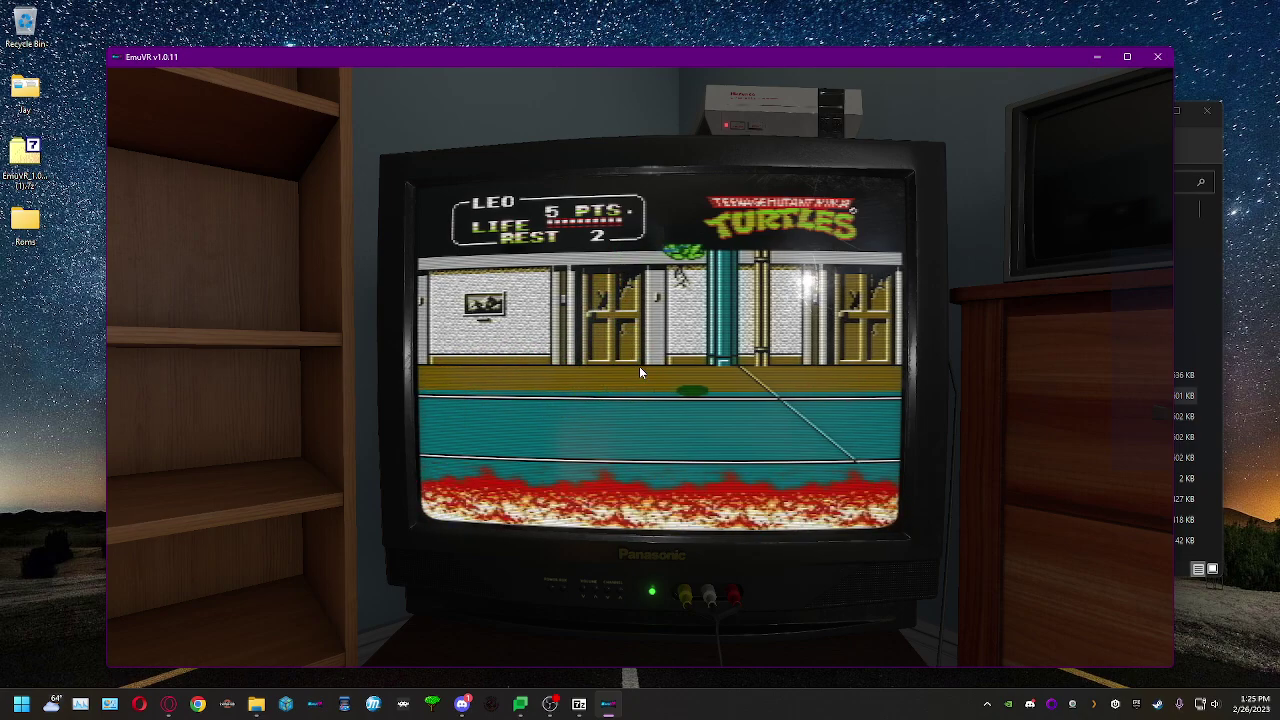
Release control of the Turtles game, step back from the television and close EmuVR.
key("Scroll_Lock")
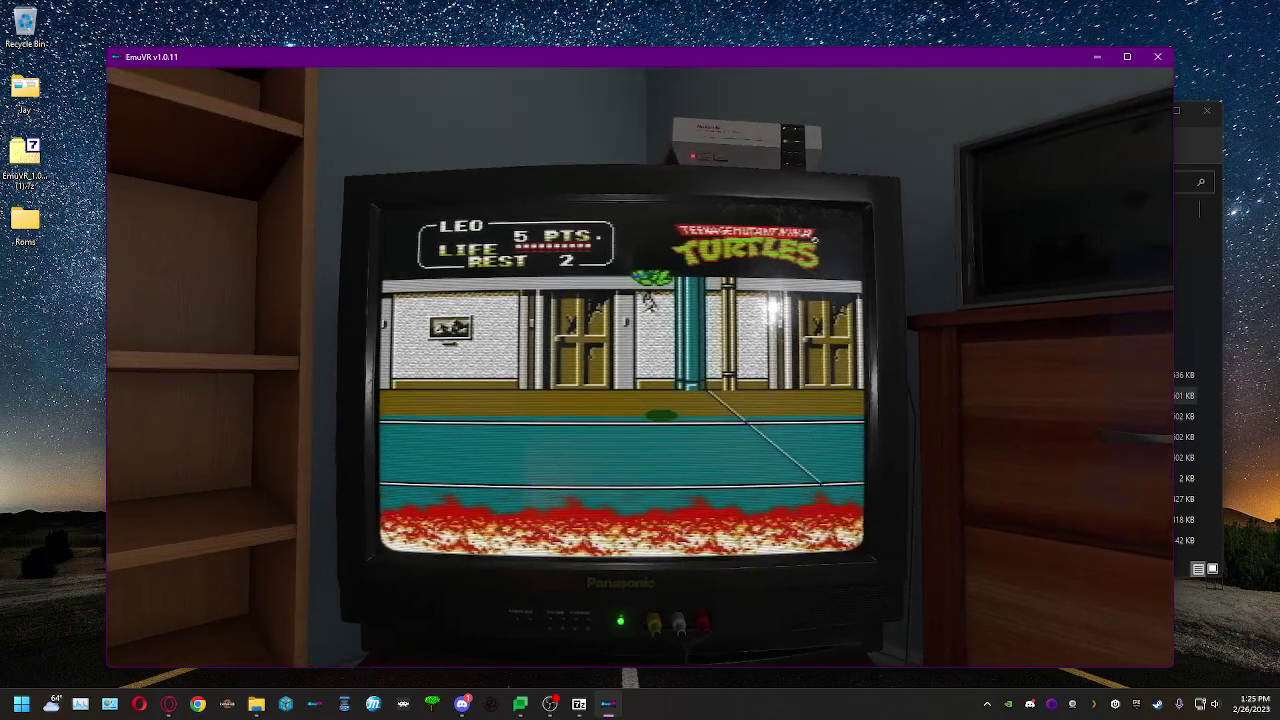
key("s")
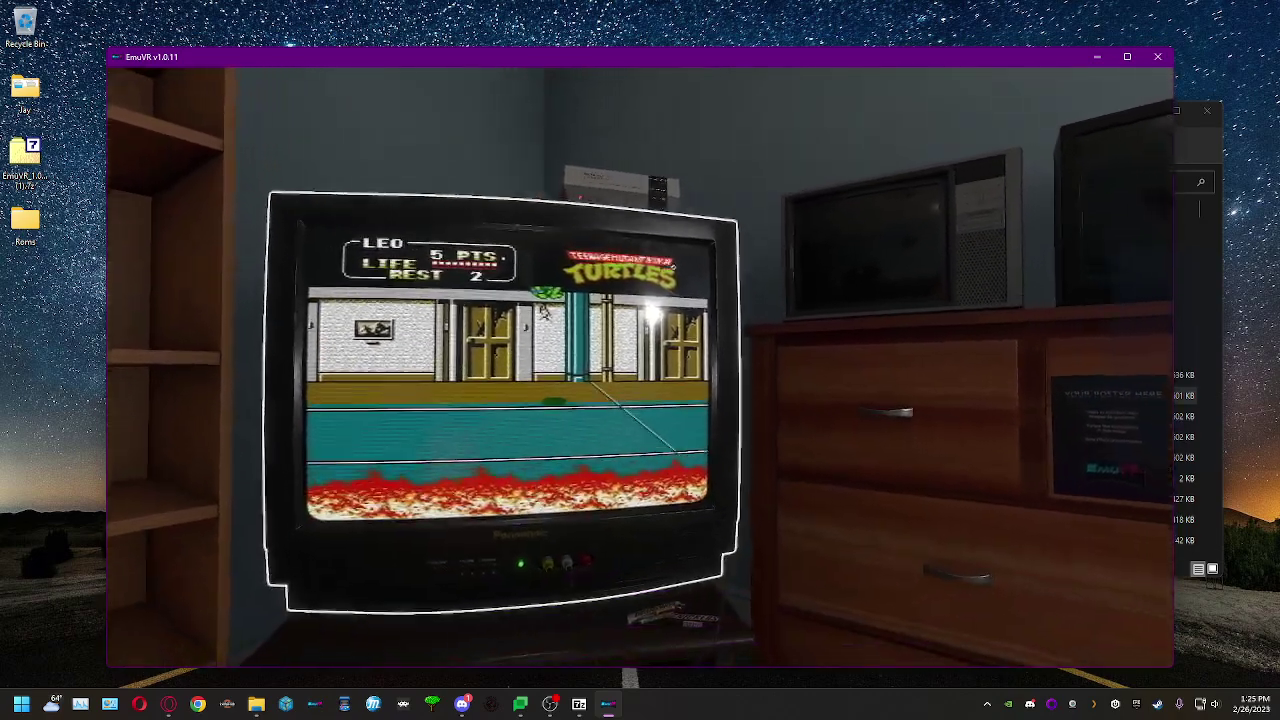
key("Scroll_Lock")
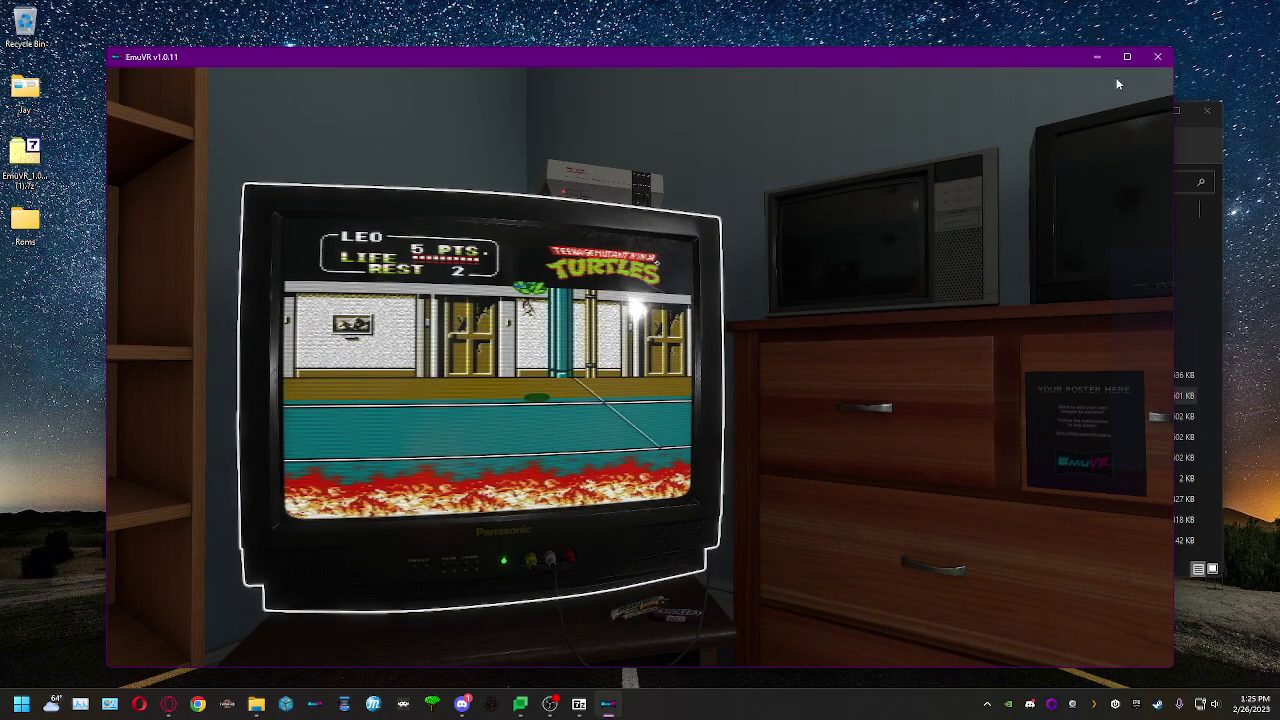
left_click(1156, 58)
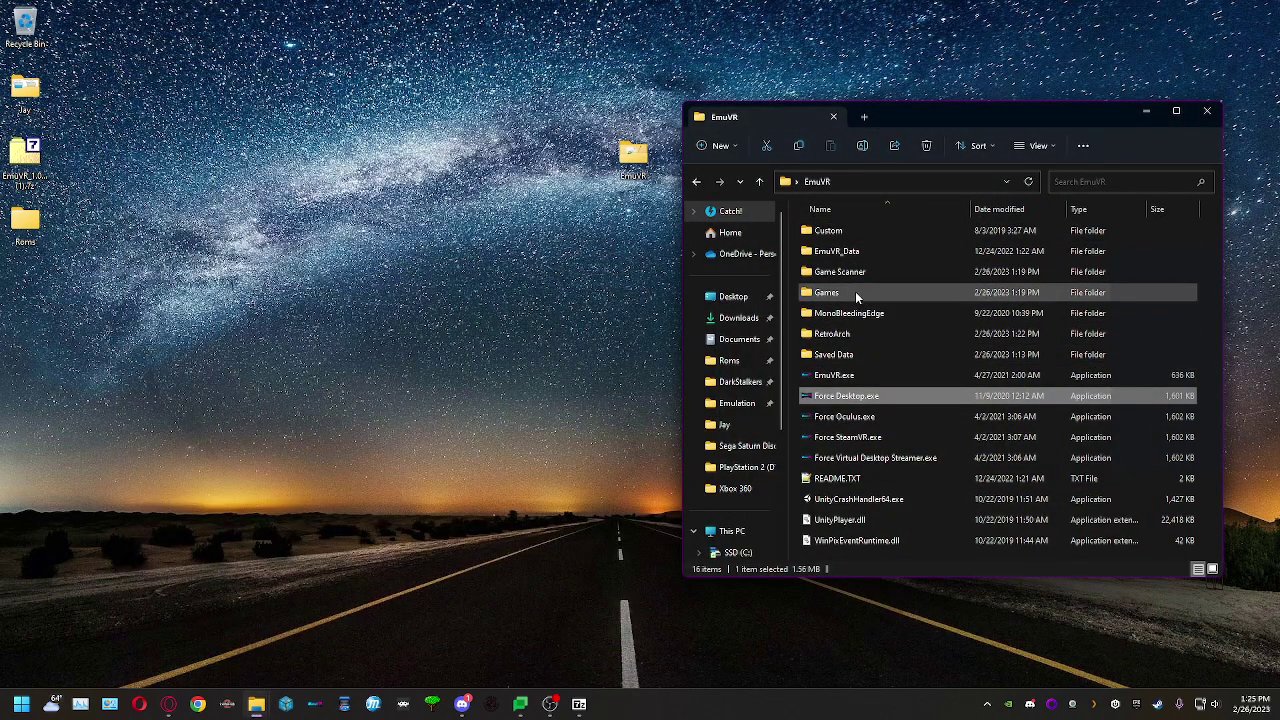
Open the desktop Roms folder alongside the EmuVR folder and go into EmuVR's Games folder.
left_click(855, 291)
double_click(24, 222)
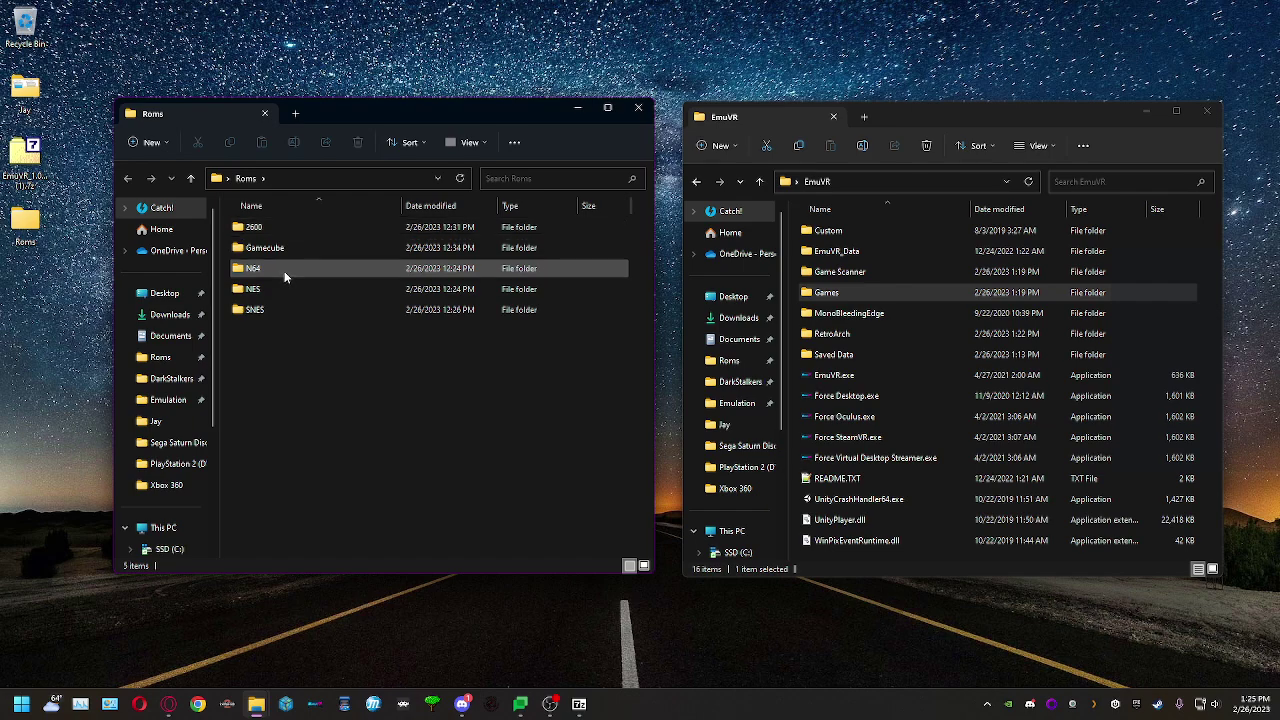
left_click(284, 271)
left_click(889, 289)
double_click(889, 289)
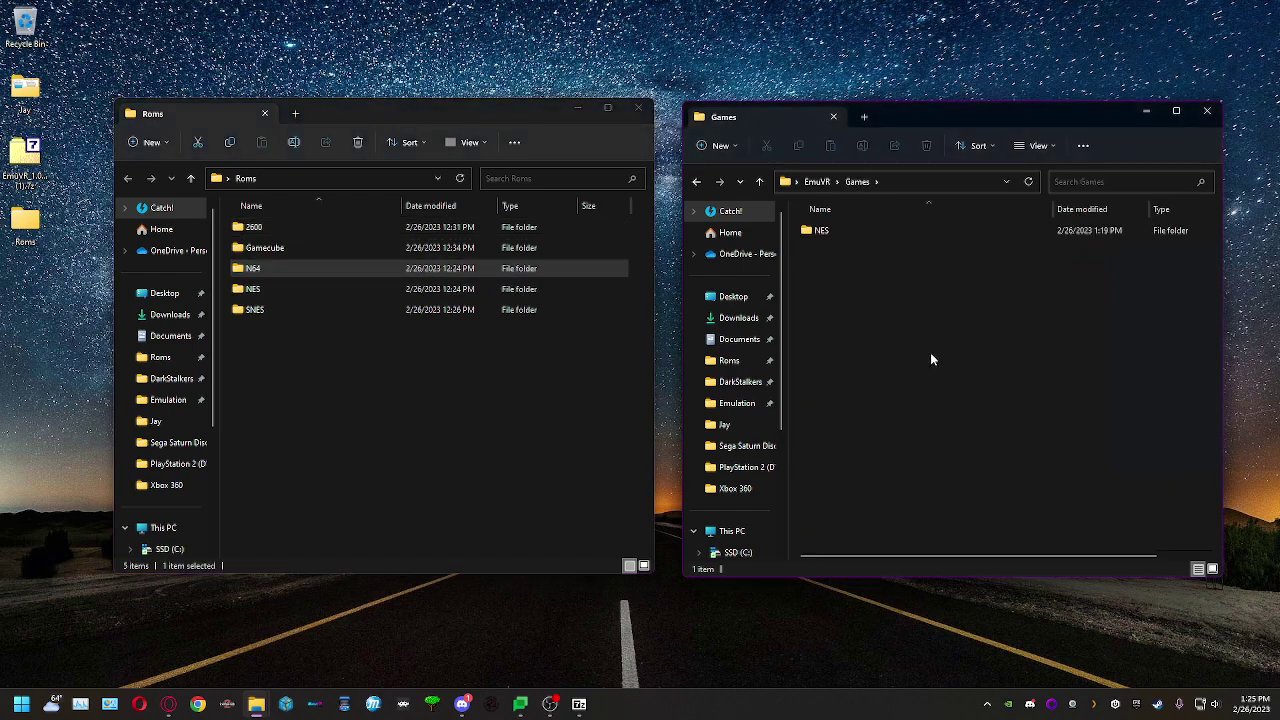
Create a new folder named N64 inside EmuVR's Games folder.
right_click(934, 356)
mouse_move(997, 460)
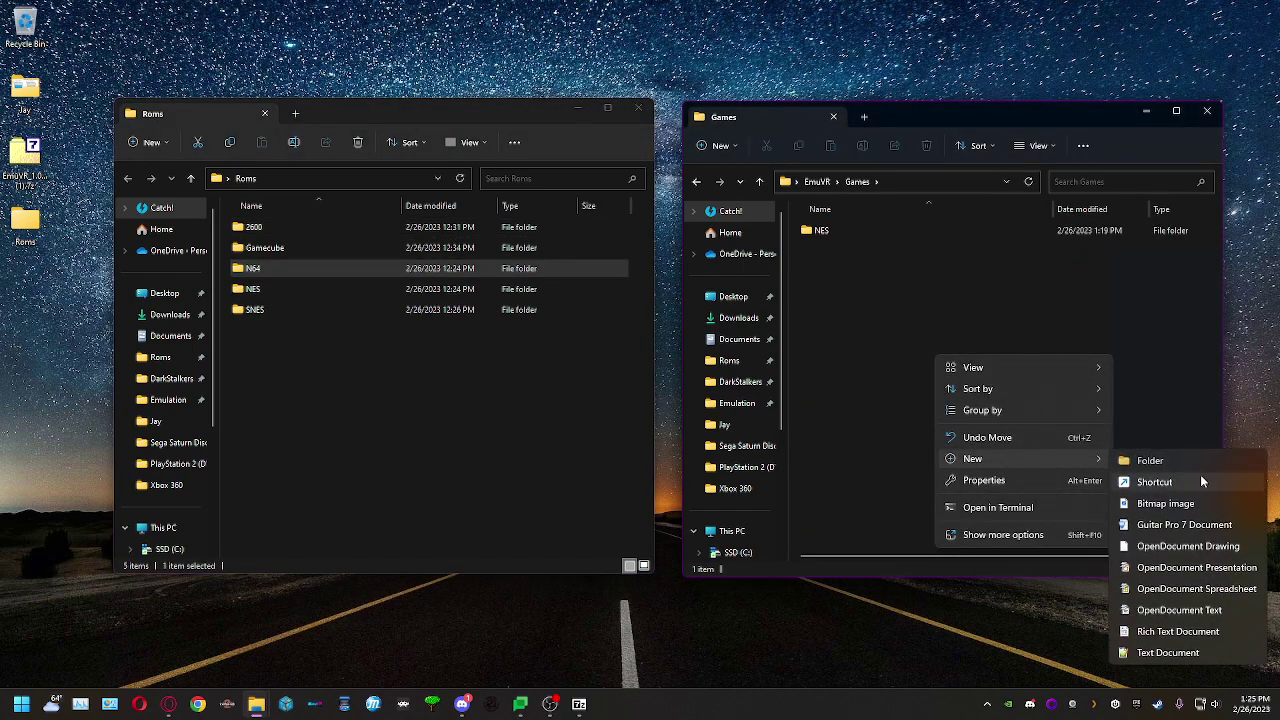
left_click(1201, 465)
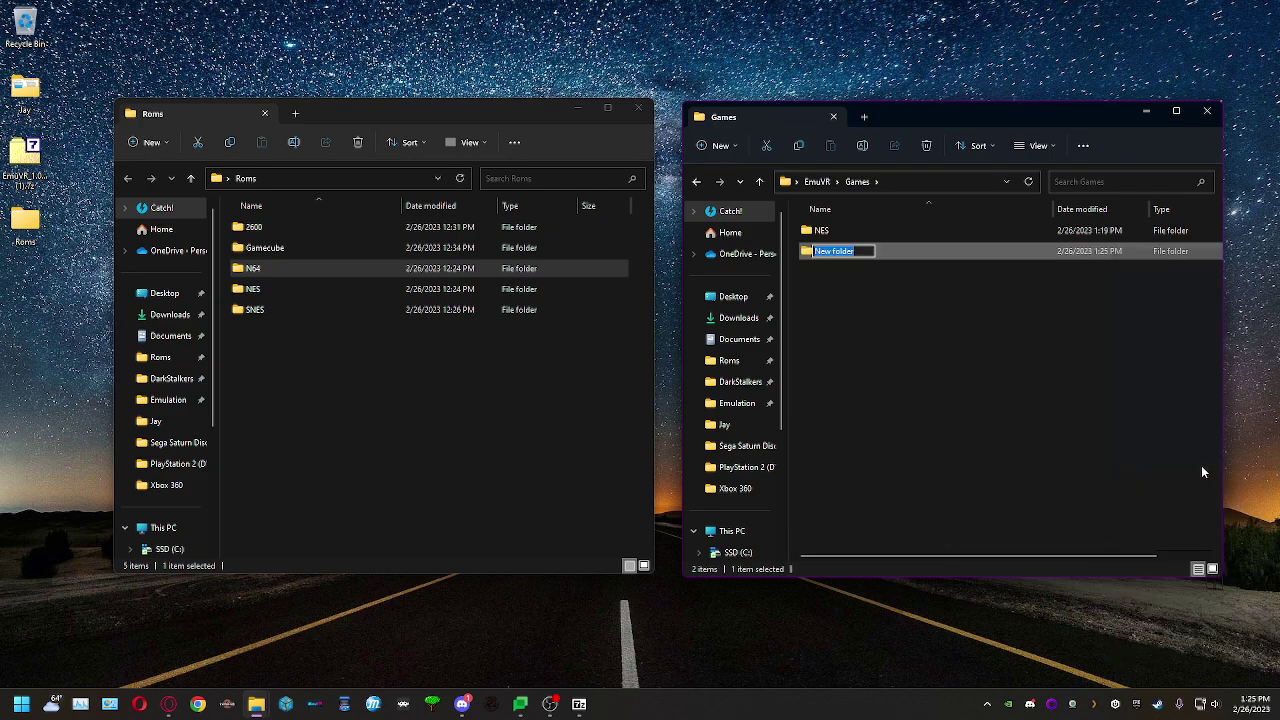
key("Return")
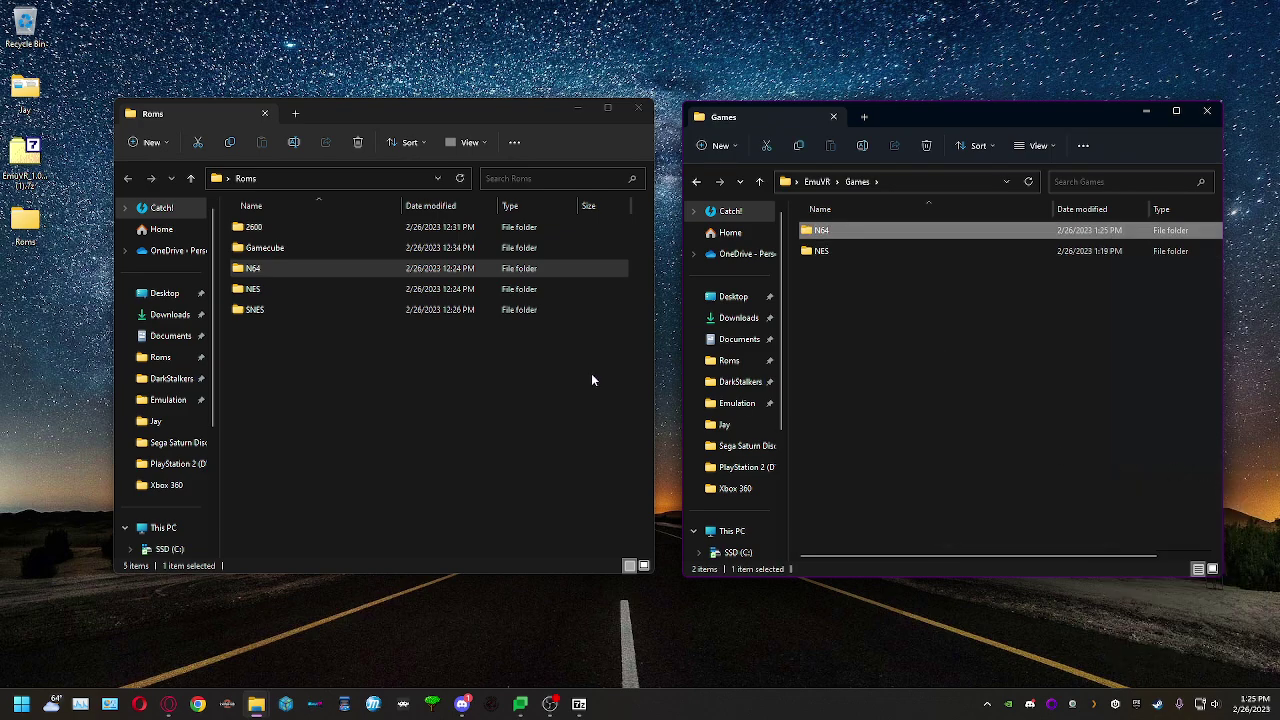
Extract GoldenEye 007 (USA).z64 from its zip in the Roms N64 folder into EmuVR's Games\N64 folder.
double_click(276, 270)
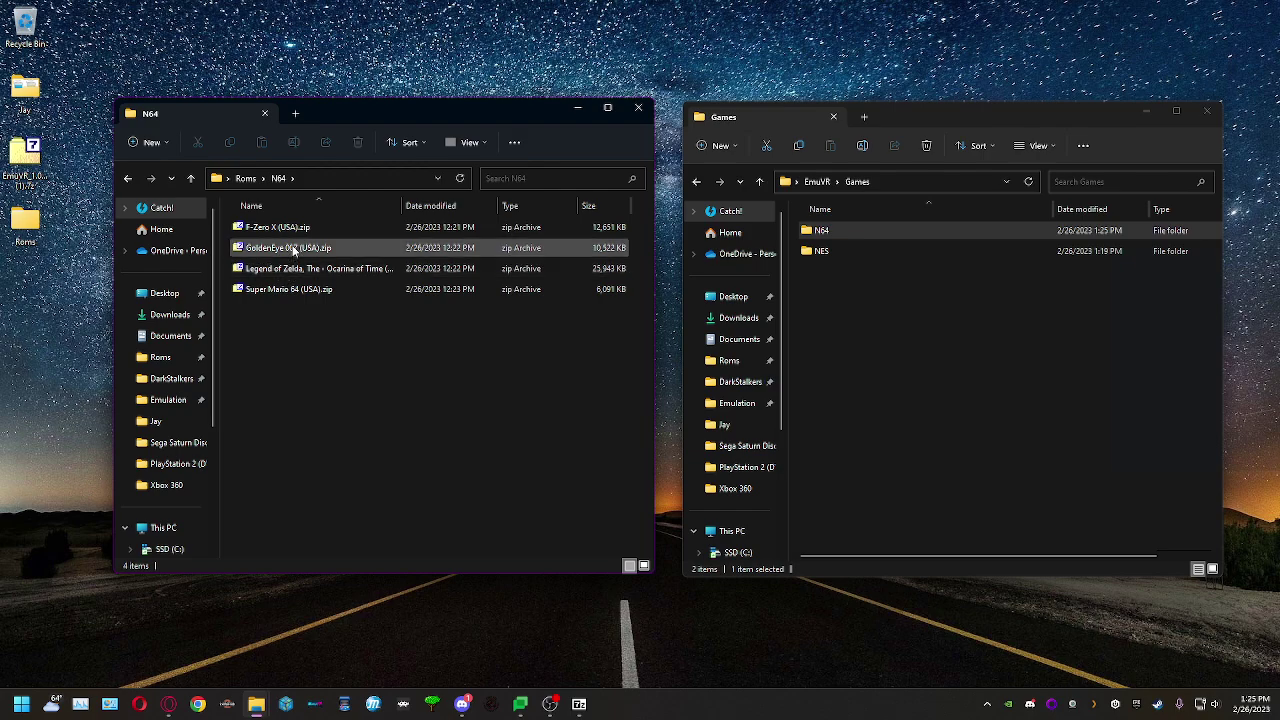
left_click(292, 249)
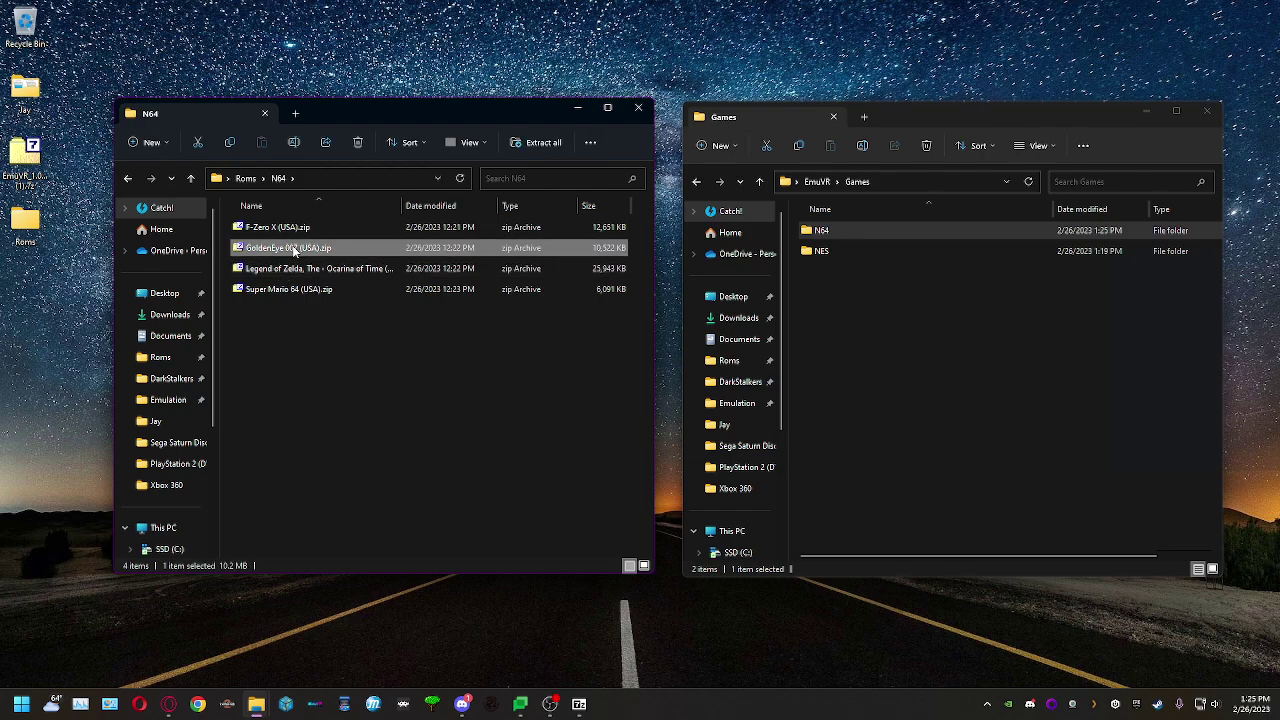
double_click(292, 249)
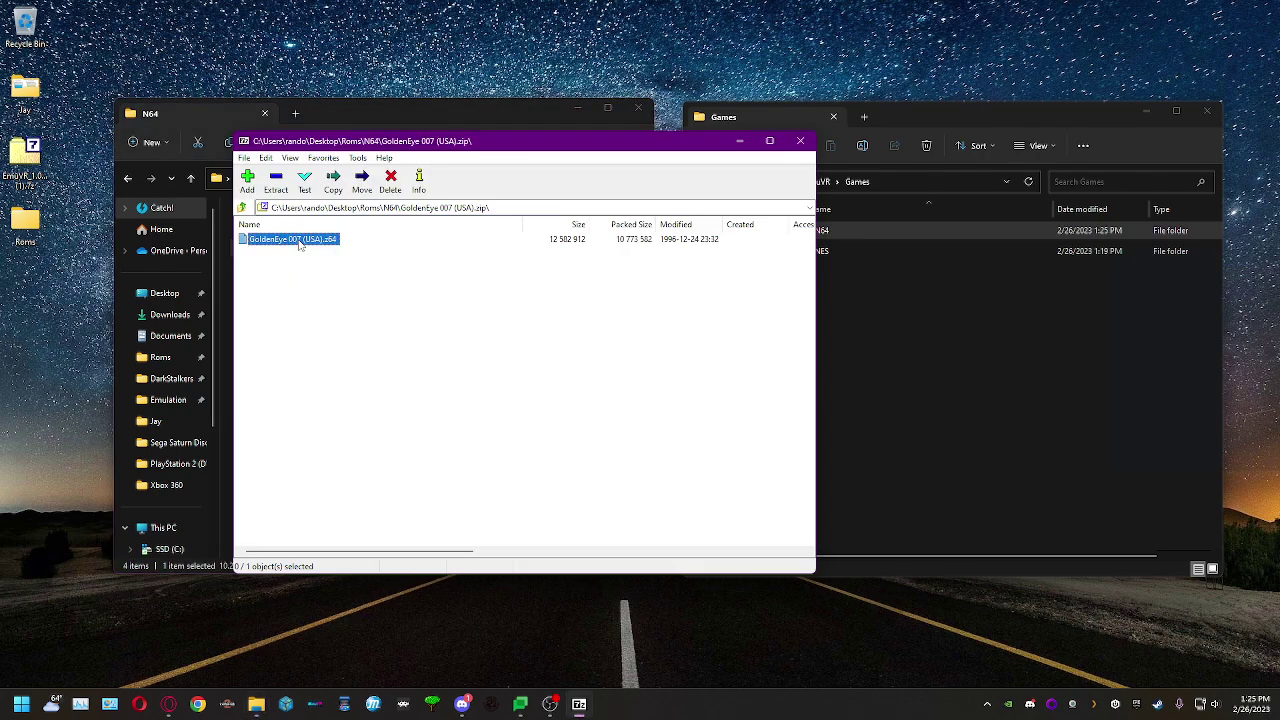
left_click(842, 227)
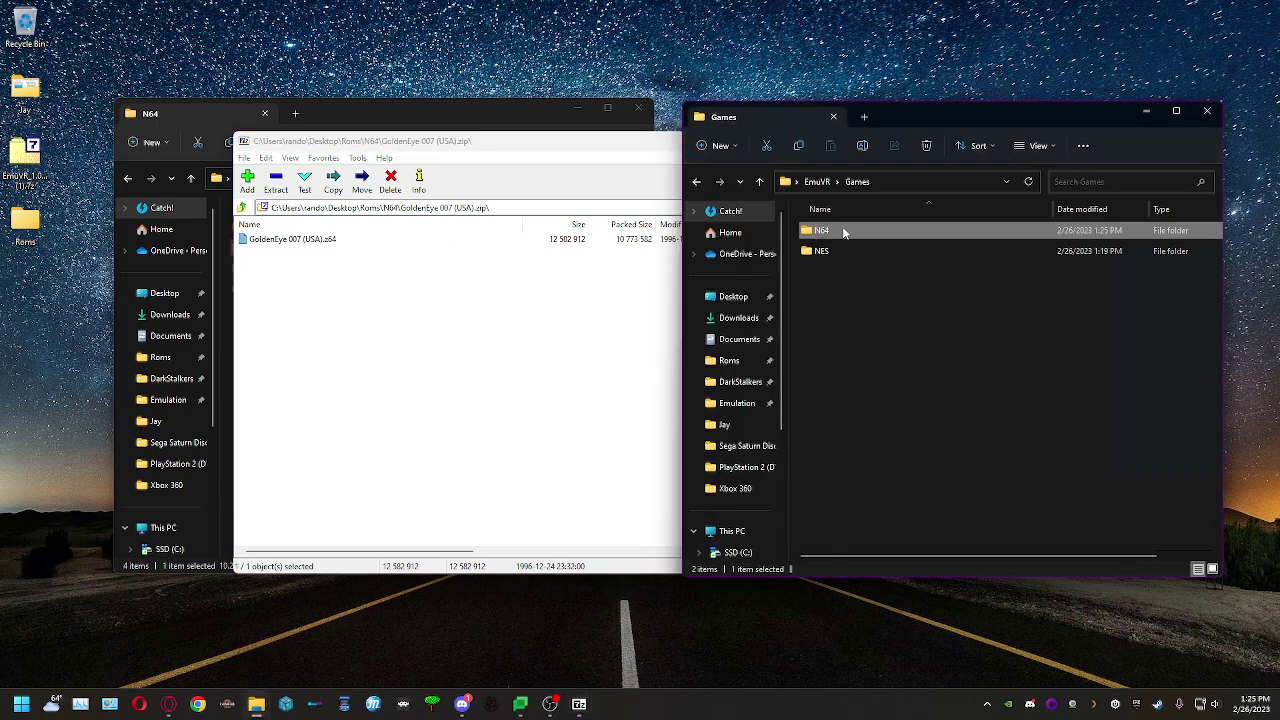
double_click(842, 227)
left_click_drag(270, 240, 984, 319)
left_click(575, 154)
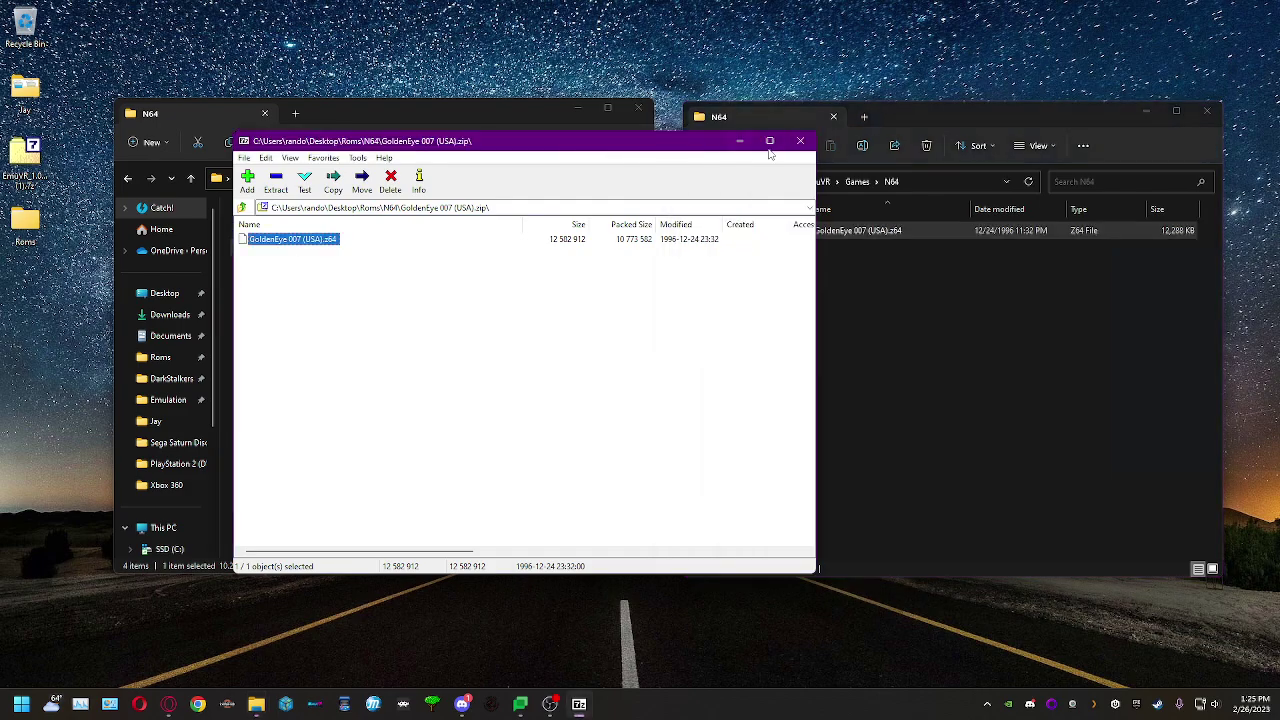
left_click(801, 142)
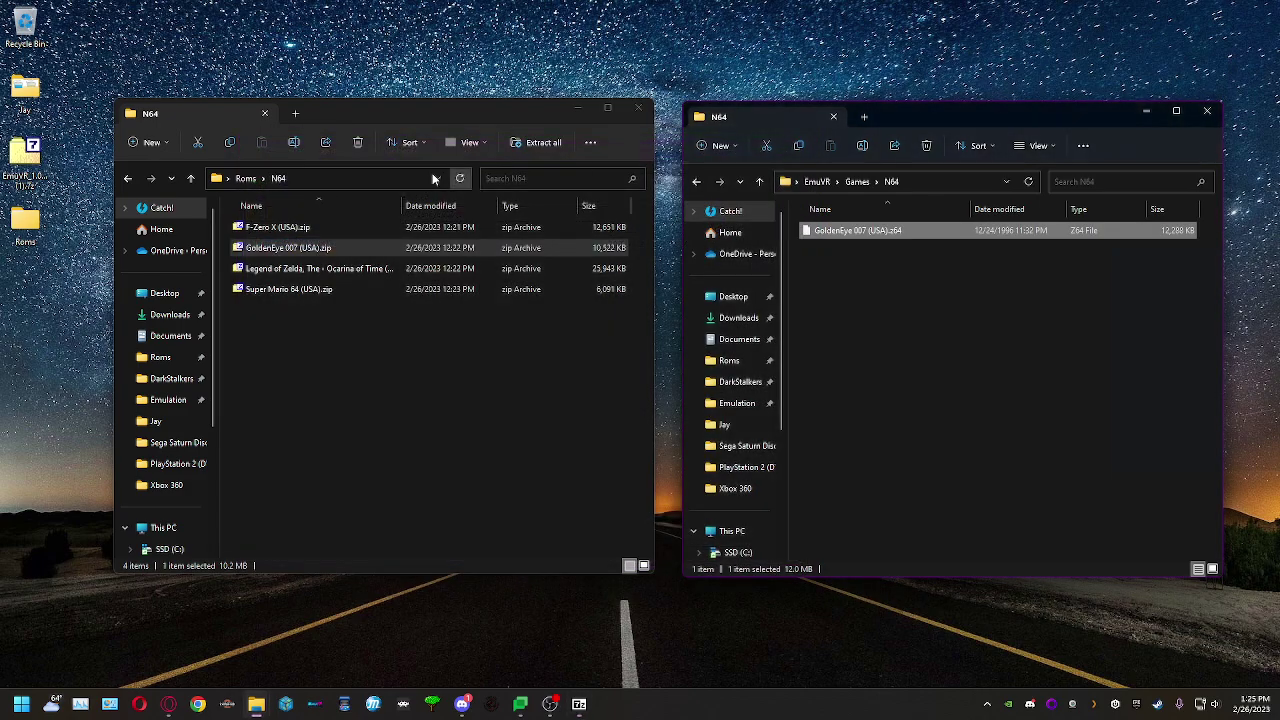
Extract Super Mario 64 (USA).z64 from its zip into EmuVR's Games\N64 folder and close the archive.
double_click(298, 280)
left_click(292, 242)
left_click_drag(967, 353, 967, 355)
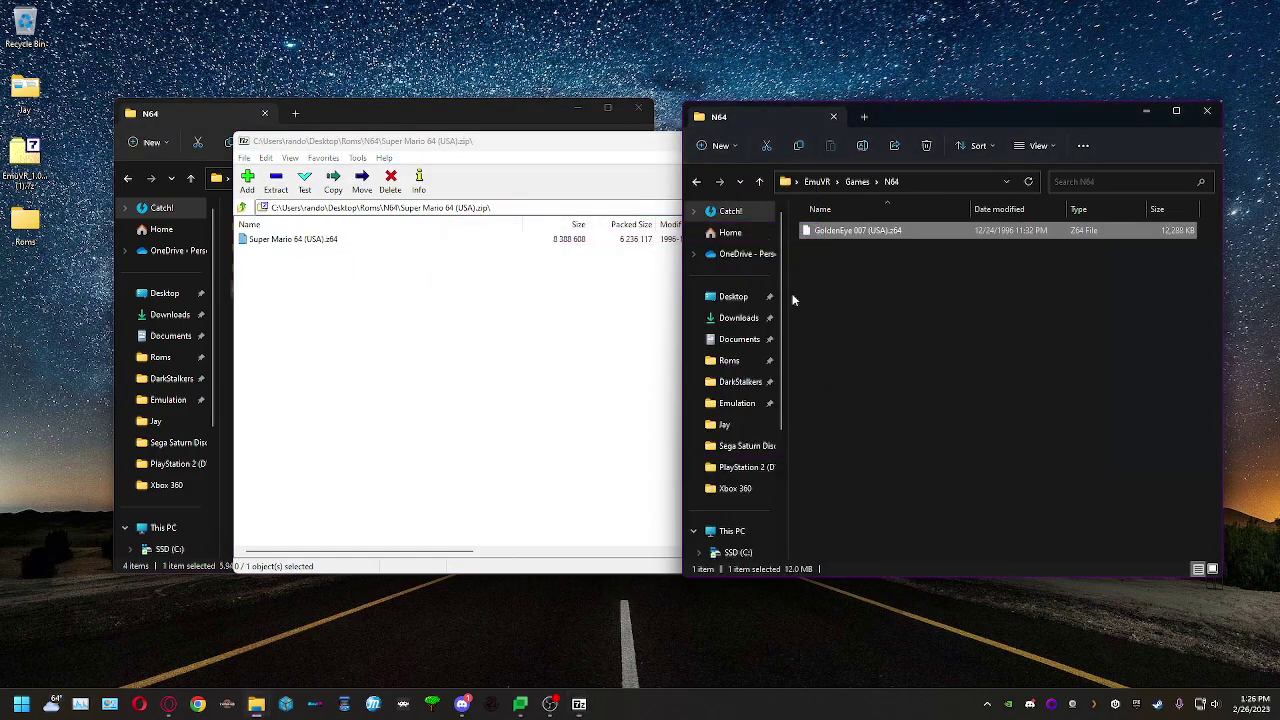
left_click(537, 360)
left_click(800, 145)
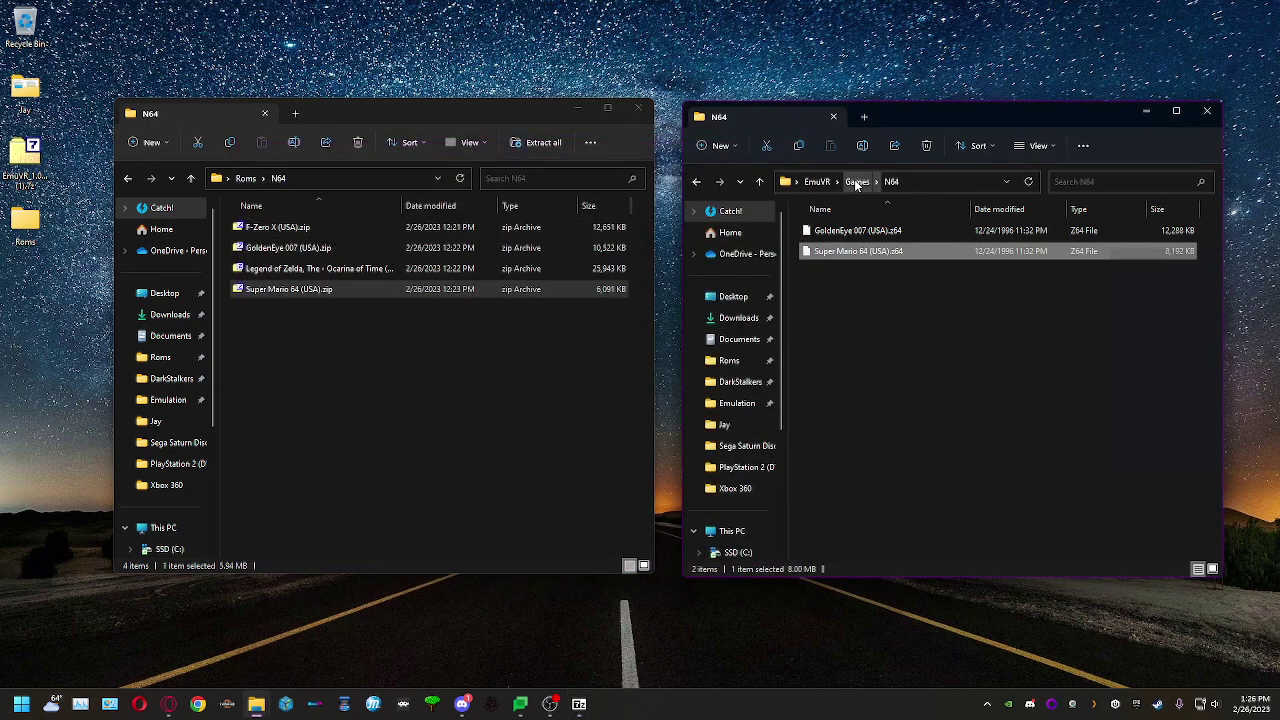
Go back to the EmuVR folder and launch Game Scanner.exe from its Game Scanner folder.
left_click(854, 181)
left_click(818, 182)
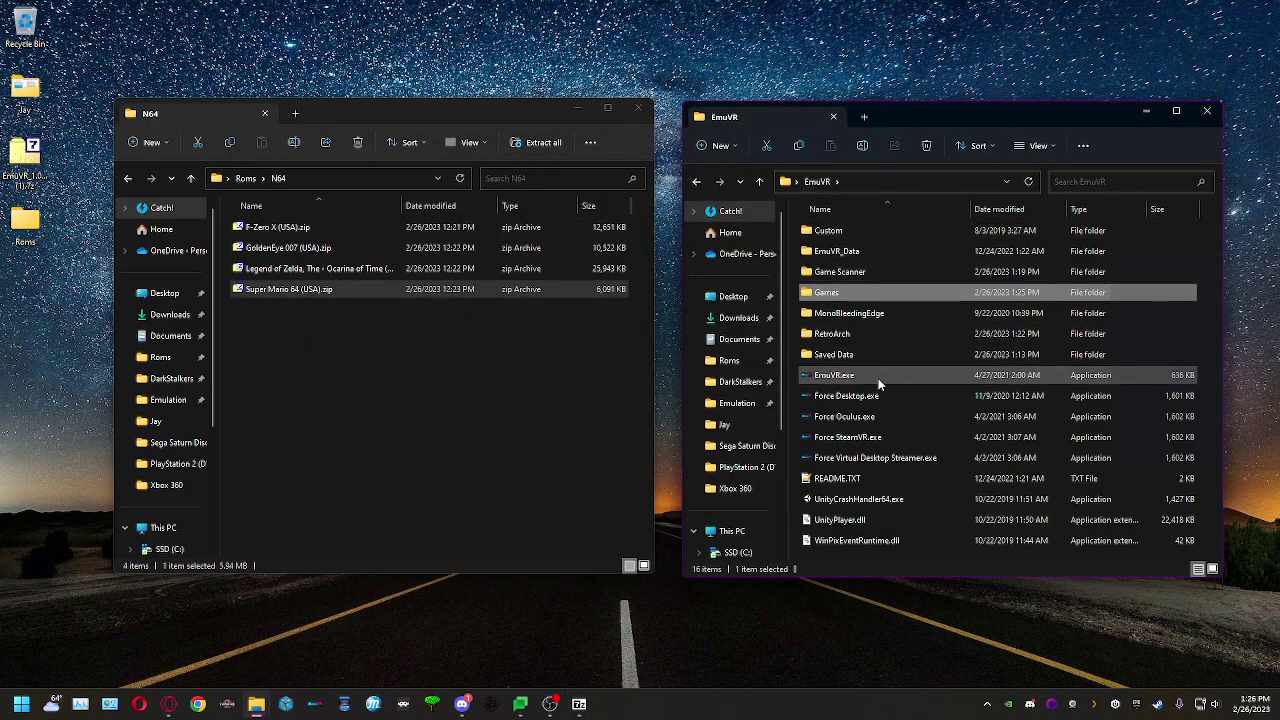
double_click(863, 274)
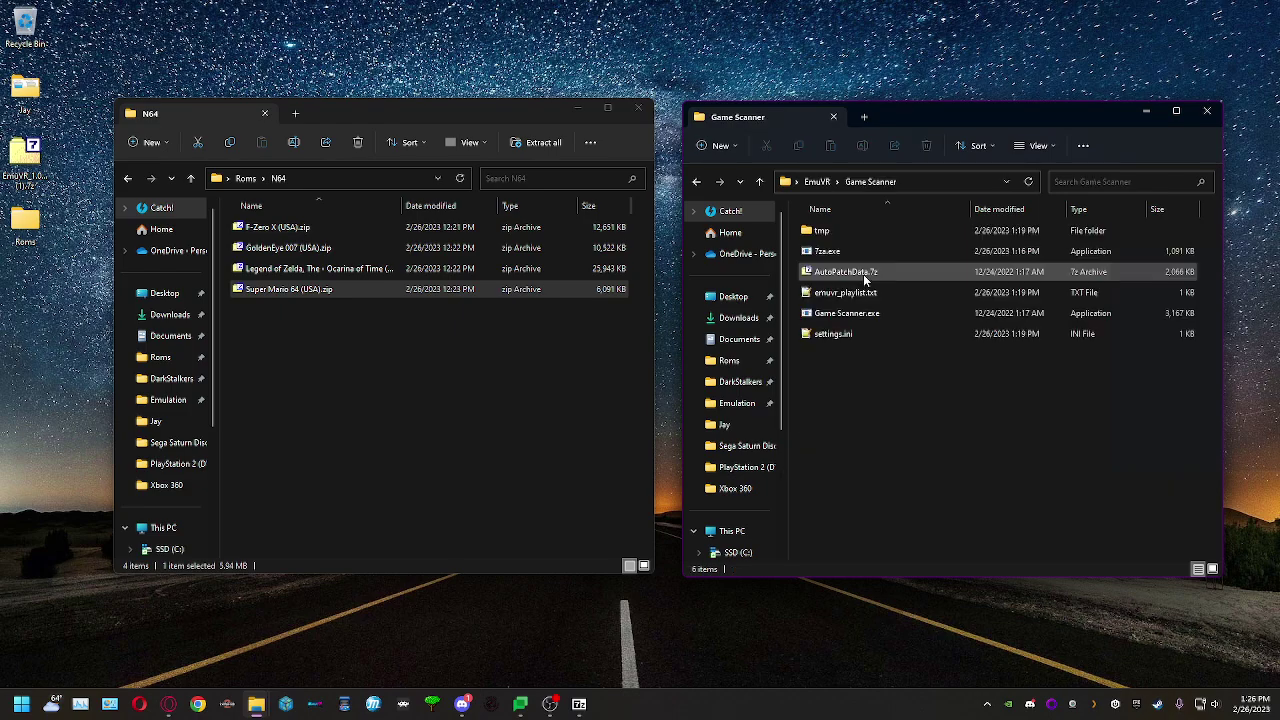
left_click(858, 316)
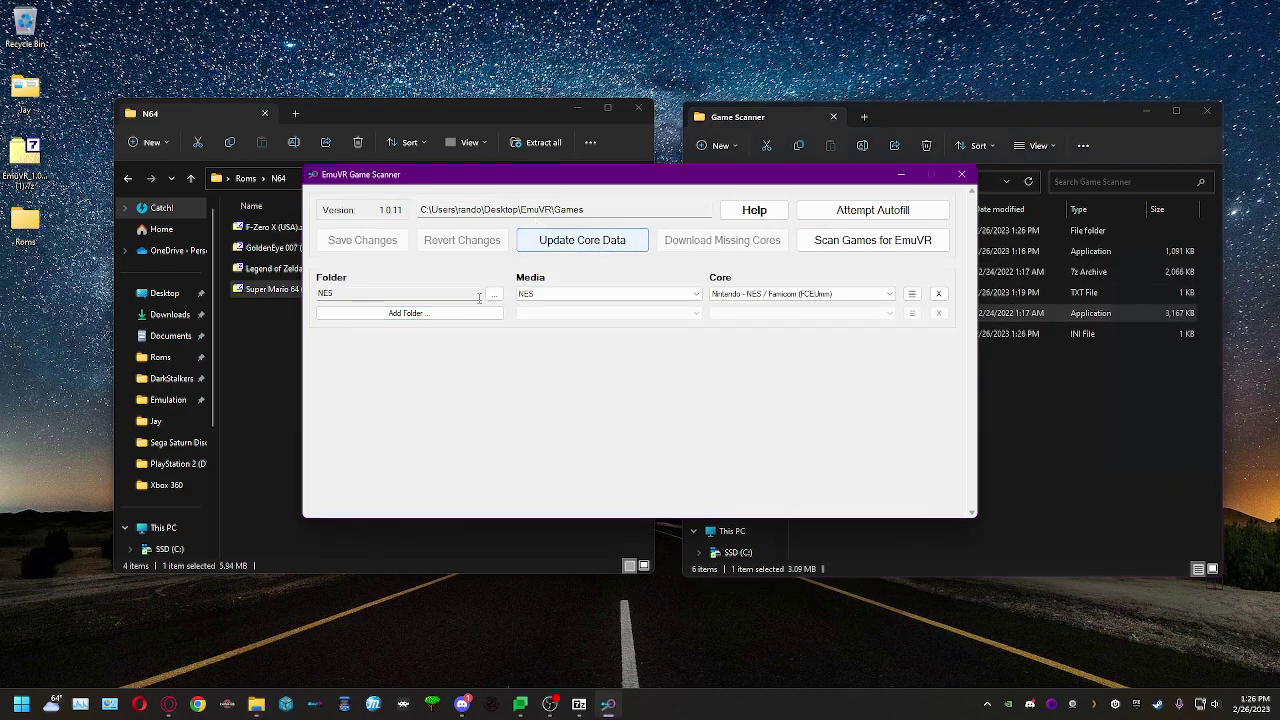
Add the N64 games folder to the scanner with Nintendo 64 media and the ParaLLEl N64 core.
left_click(475, 316)
left_click(630, 432)
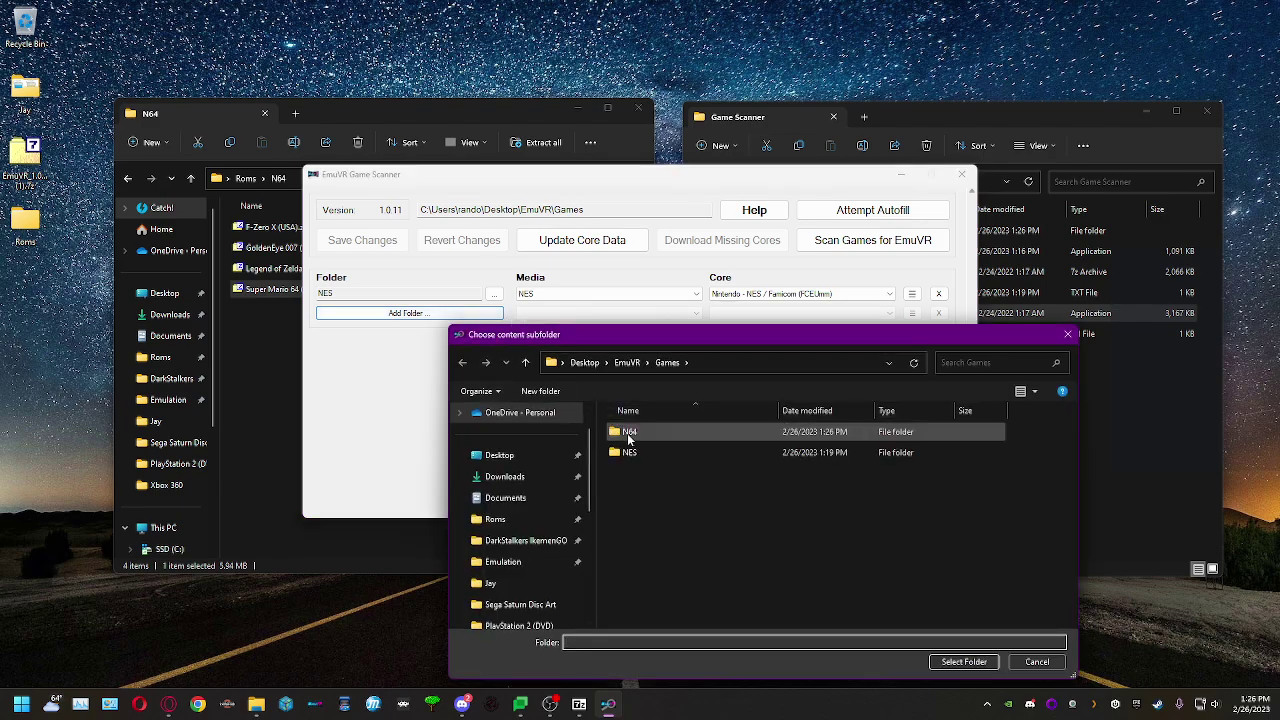
left_click(964, 662)
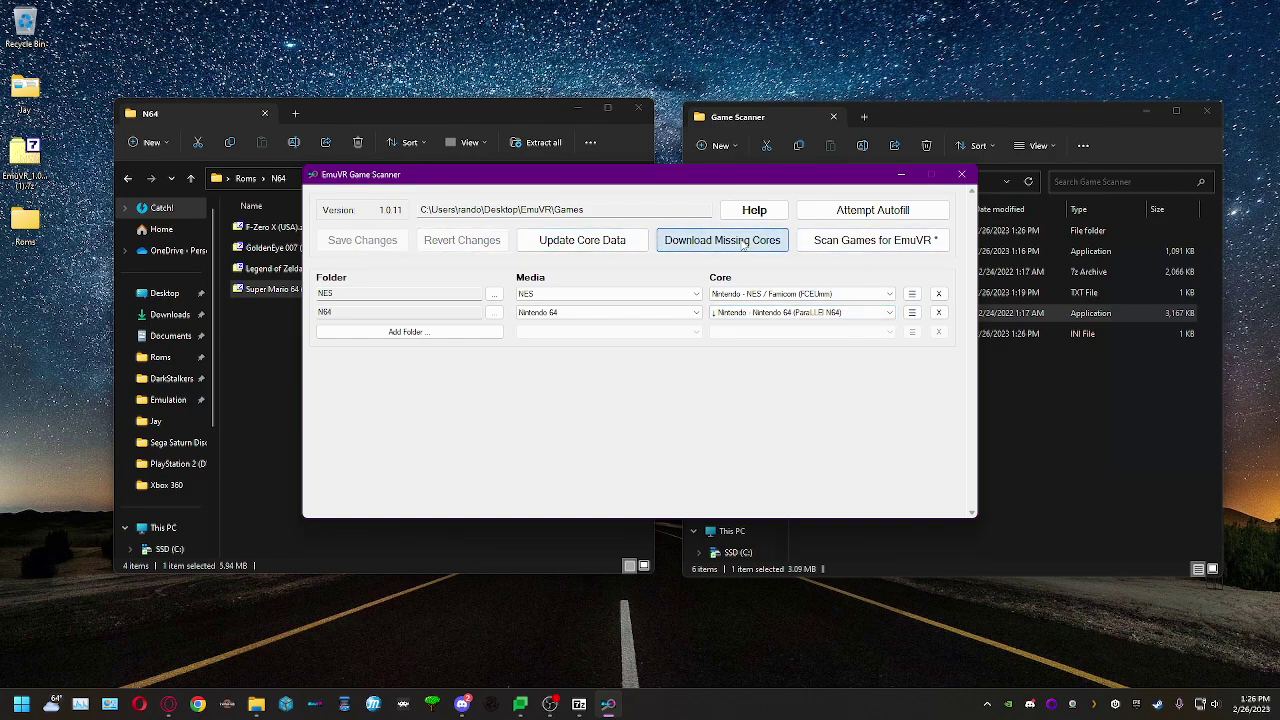
Download the missing Nintendo 64 core and scan the games for EmuVR.
left_click(743, 245)
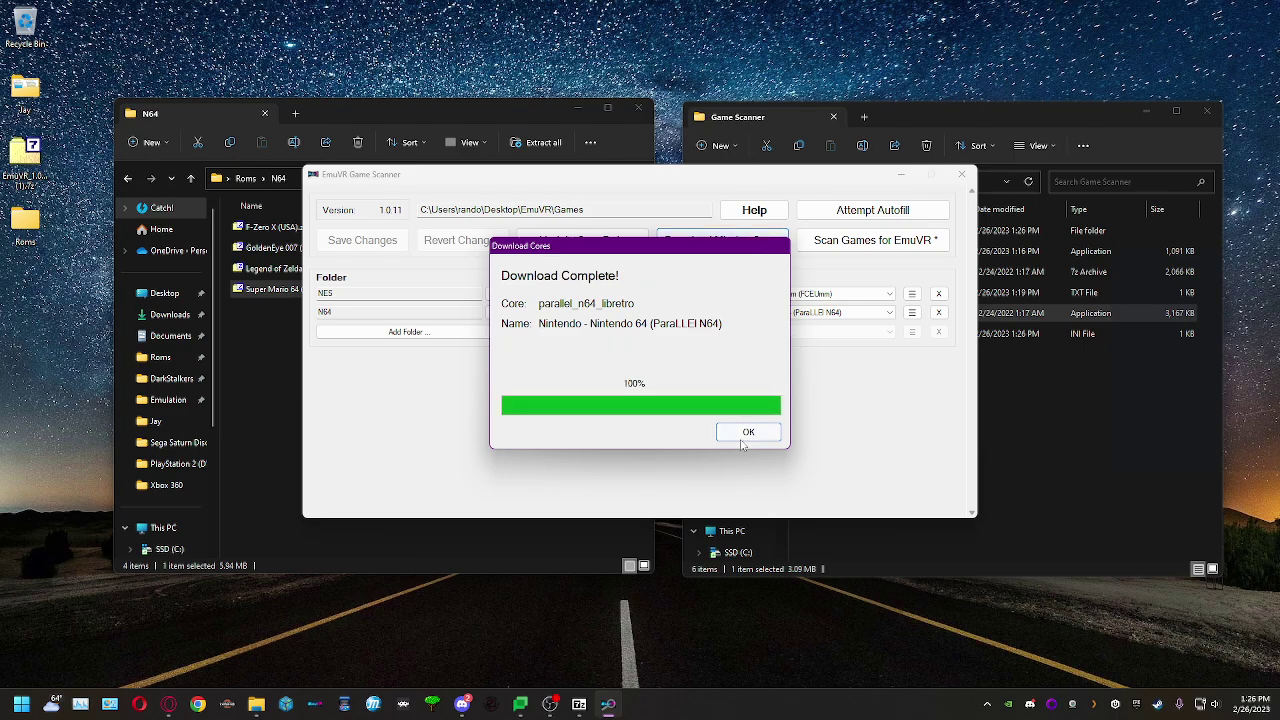
left_click(748, 433)
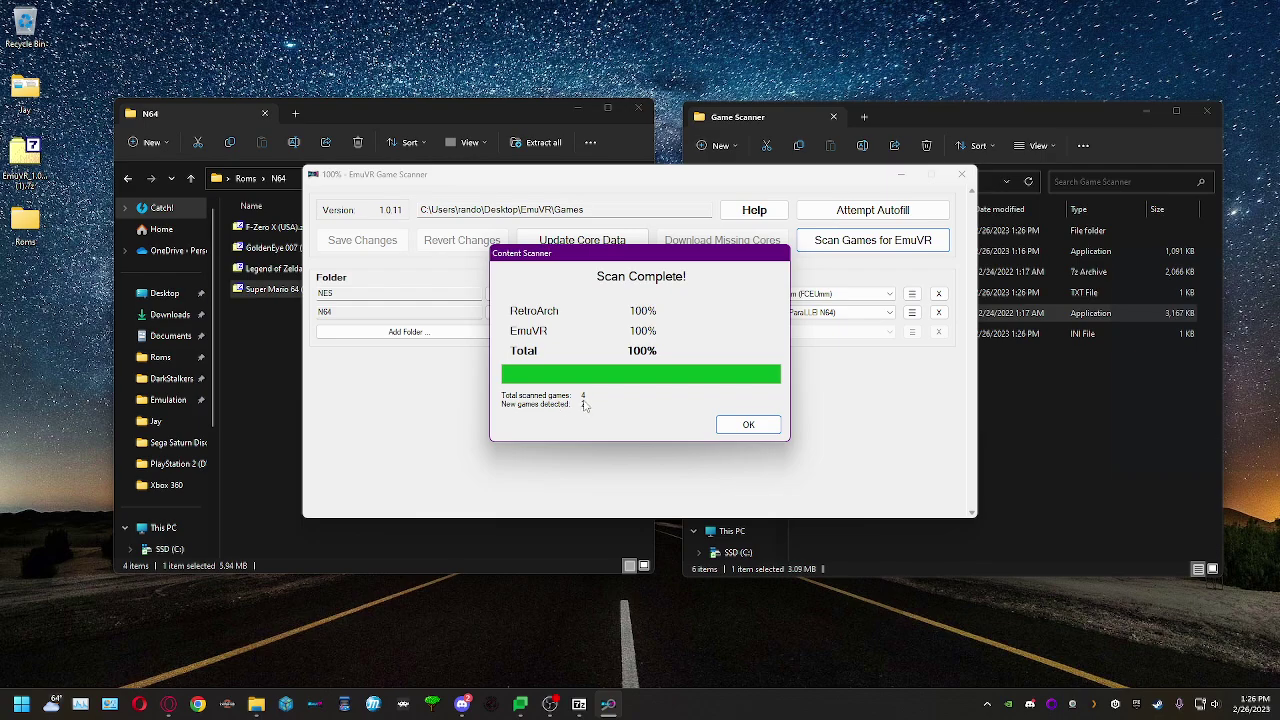
left_click(749, 425)
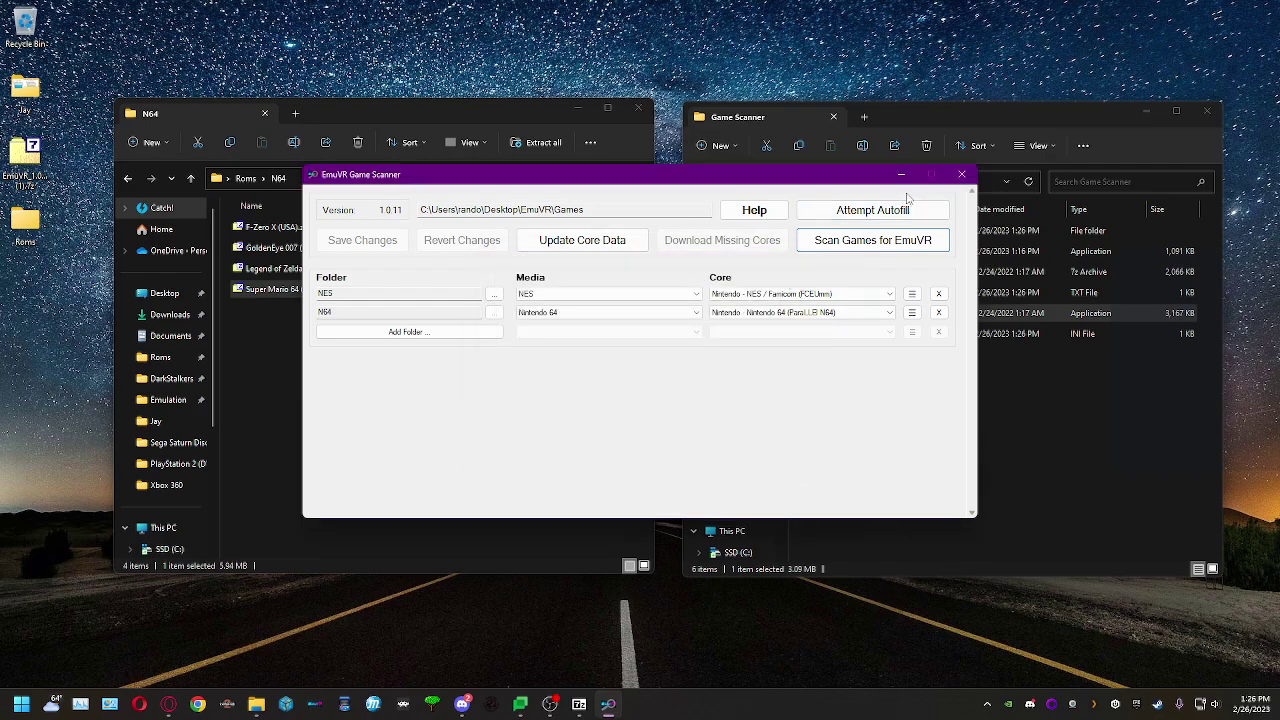
Close the Game Scanner and launch EmuVR in desktop mode with Force Desktop.exe from the EmuVR folder.
left_click(961, 177)
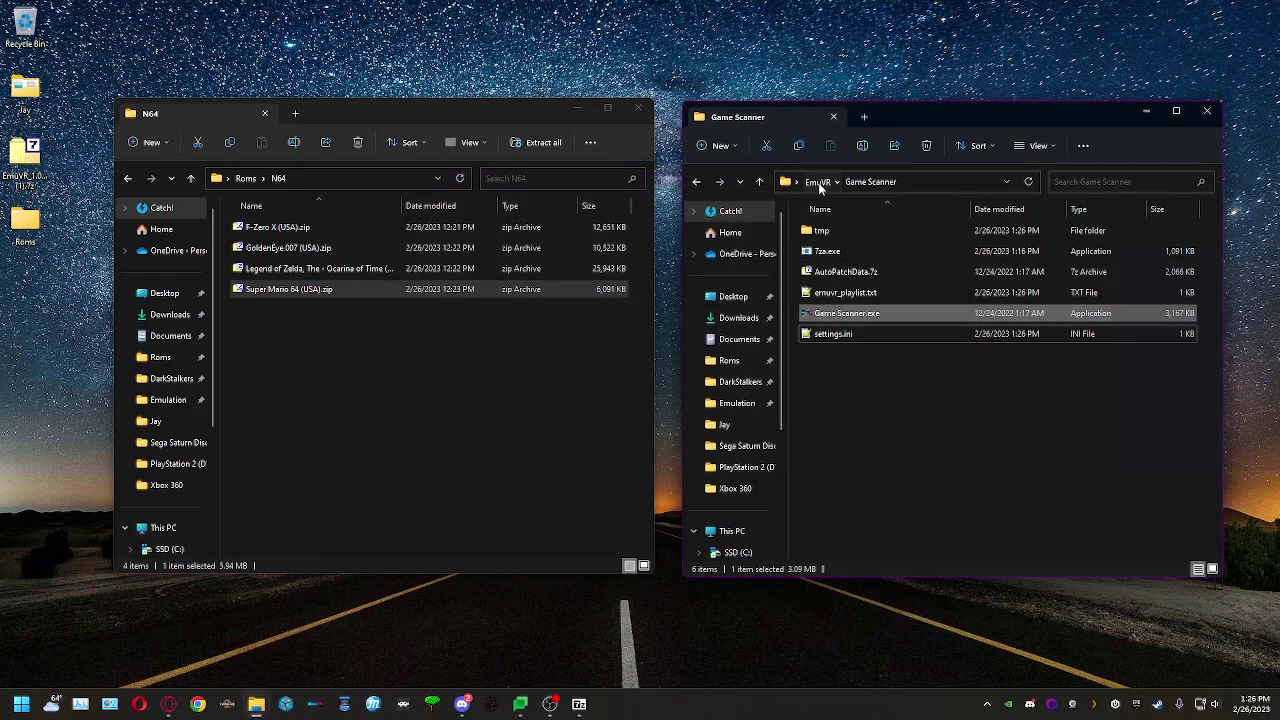
left_click(818, 182)
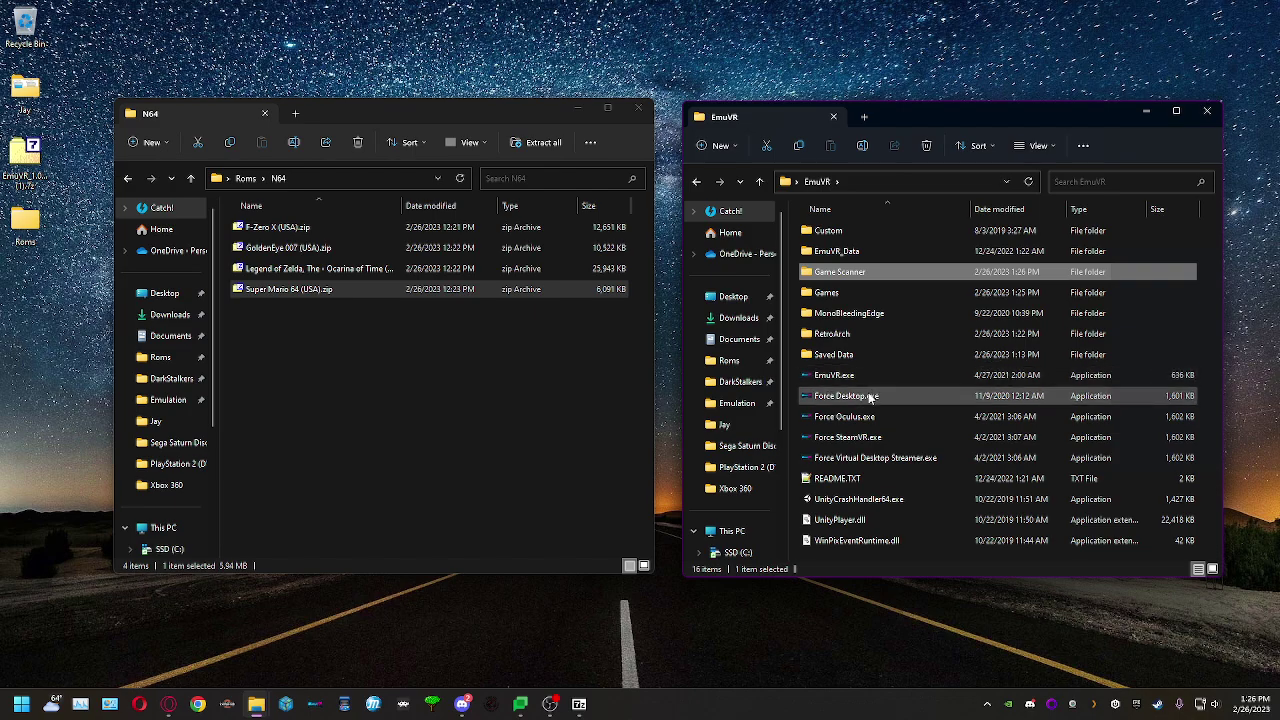
double_click(850, 396)
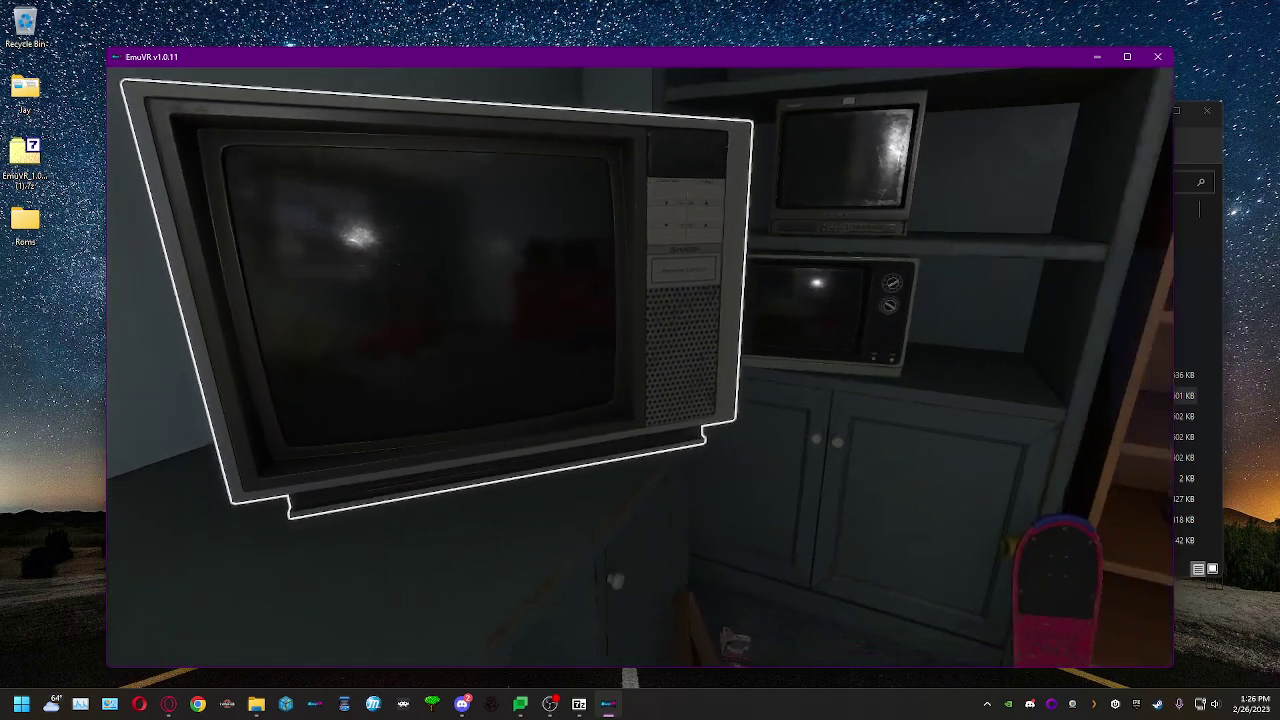
Walk to the wooden bookshelf, pick up the Nintendo 64 console and throw it in the trash.
key("w")
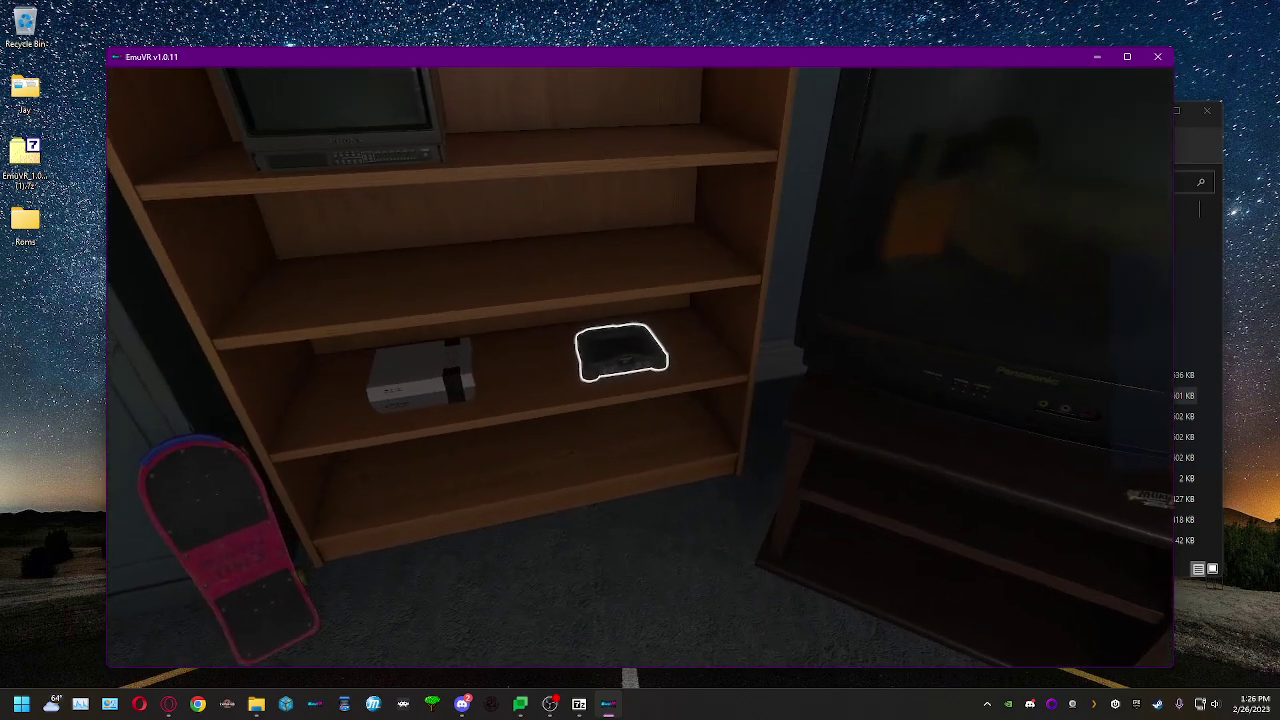
key("w")
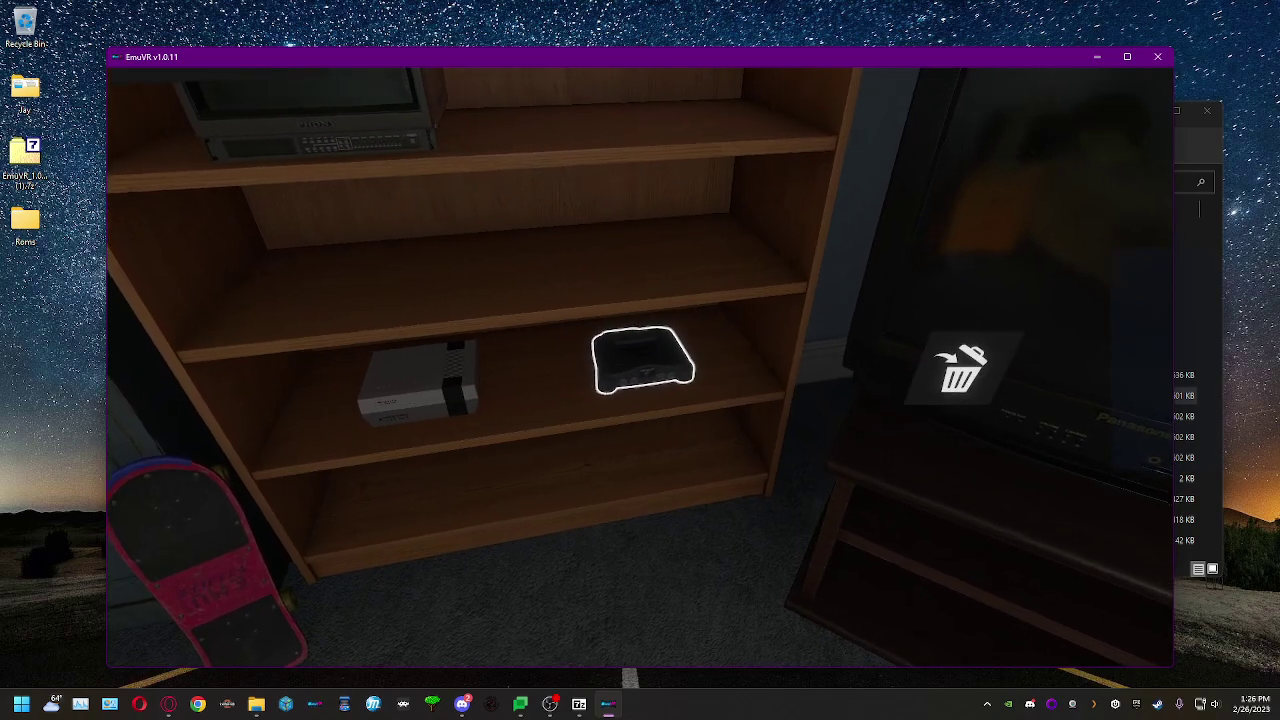
left_click(640, 367)
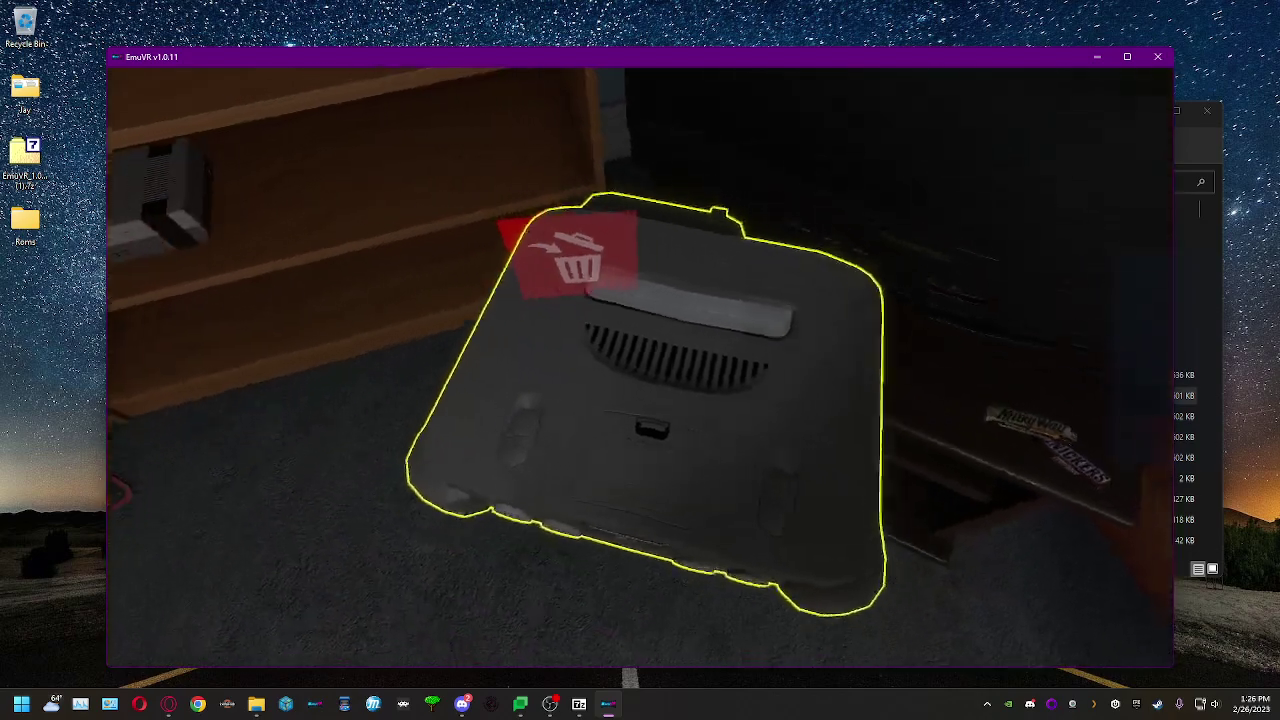
left_click(640, 367)
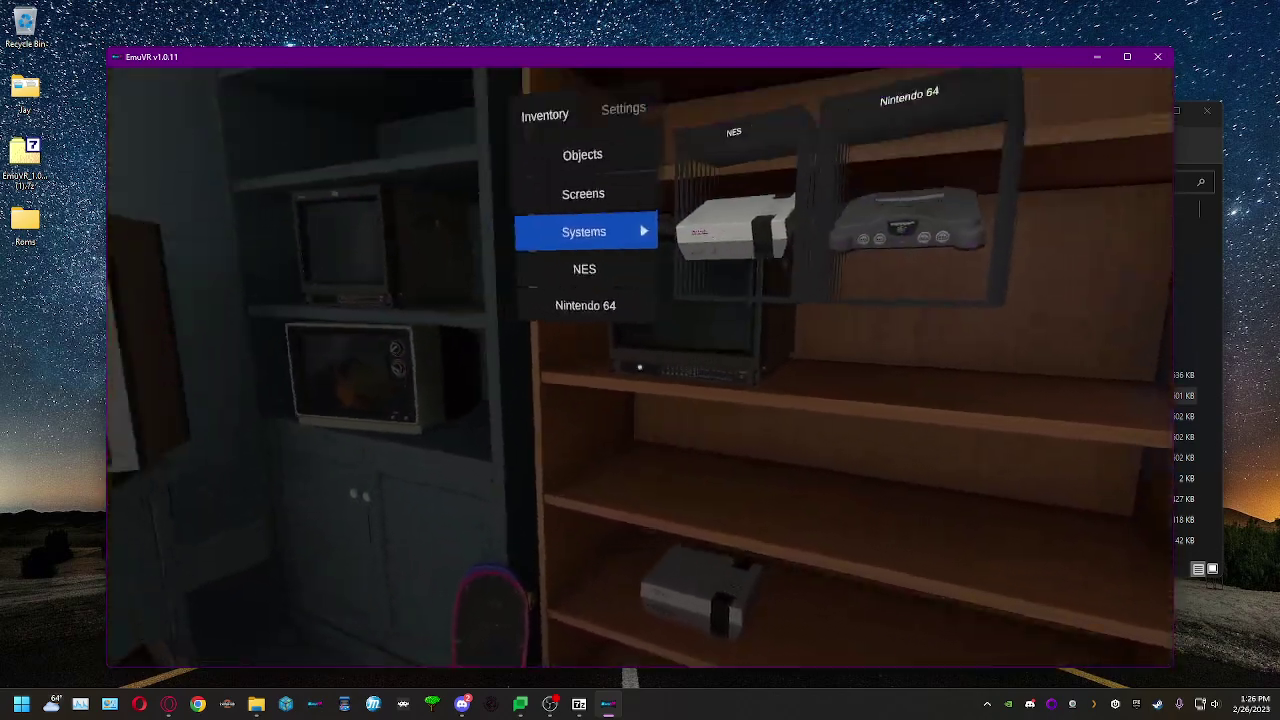
Pick up the NES console from the wooden bookshelf and throw it in the trash.
key("s")
key("Tab")
key("w")
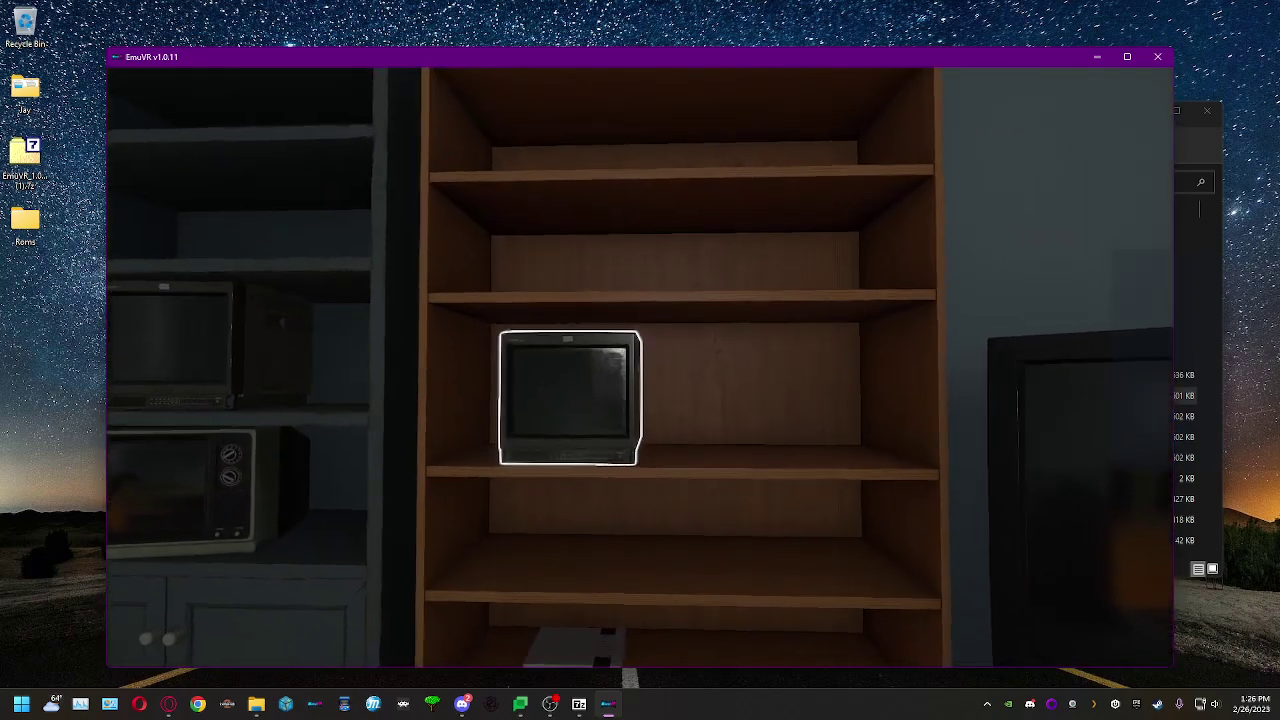
key("Tab")
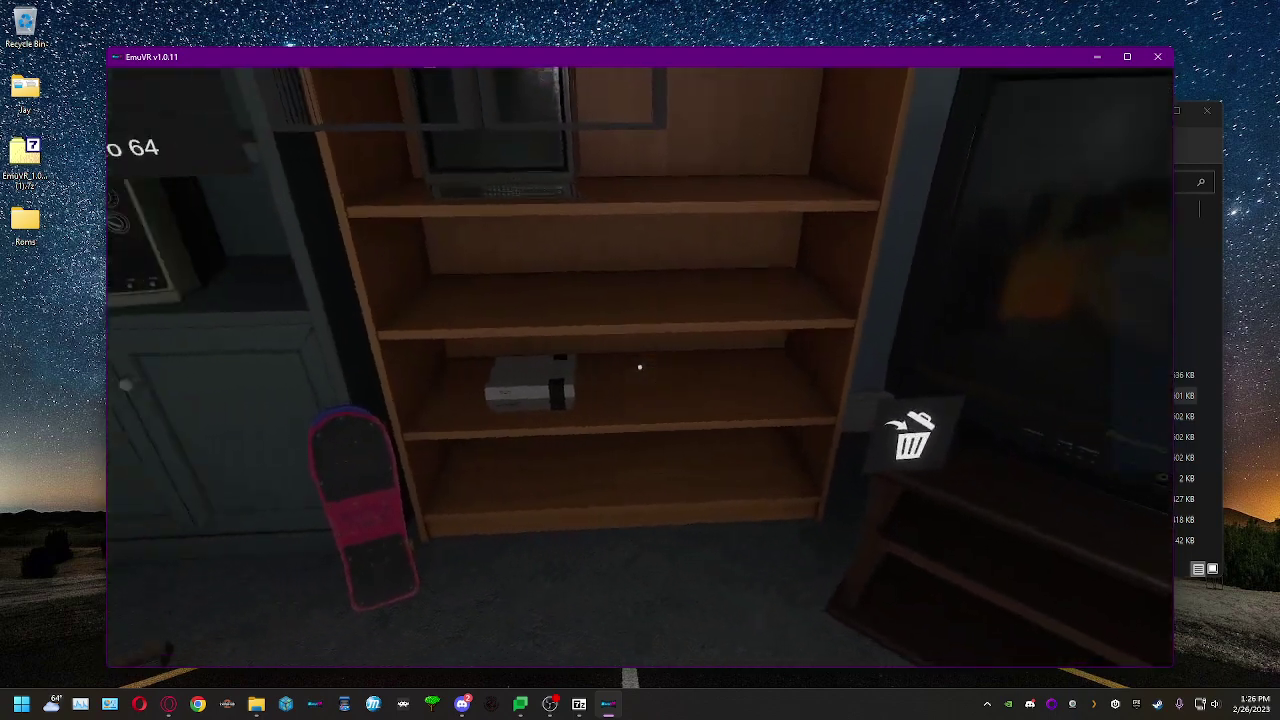
left_click(640, 366)
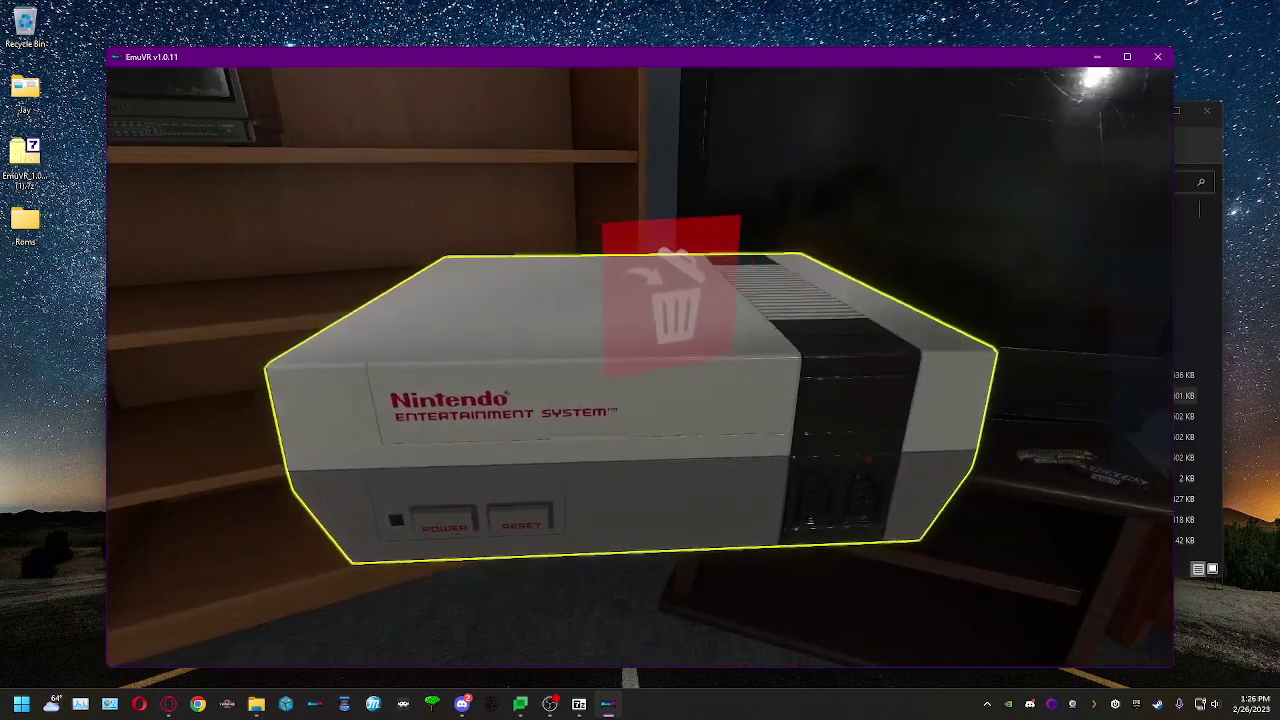
left_click(640, 367)
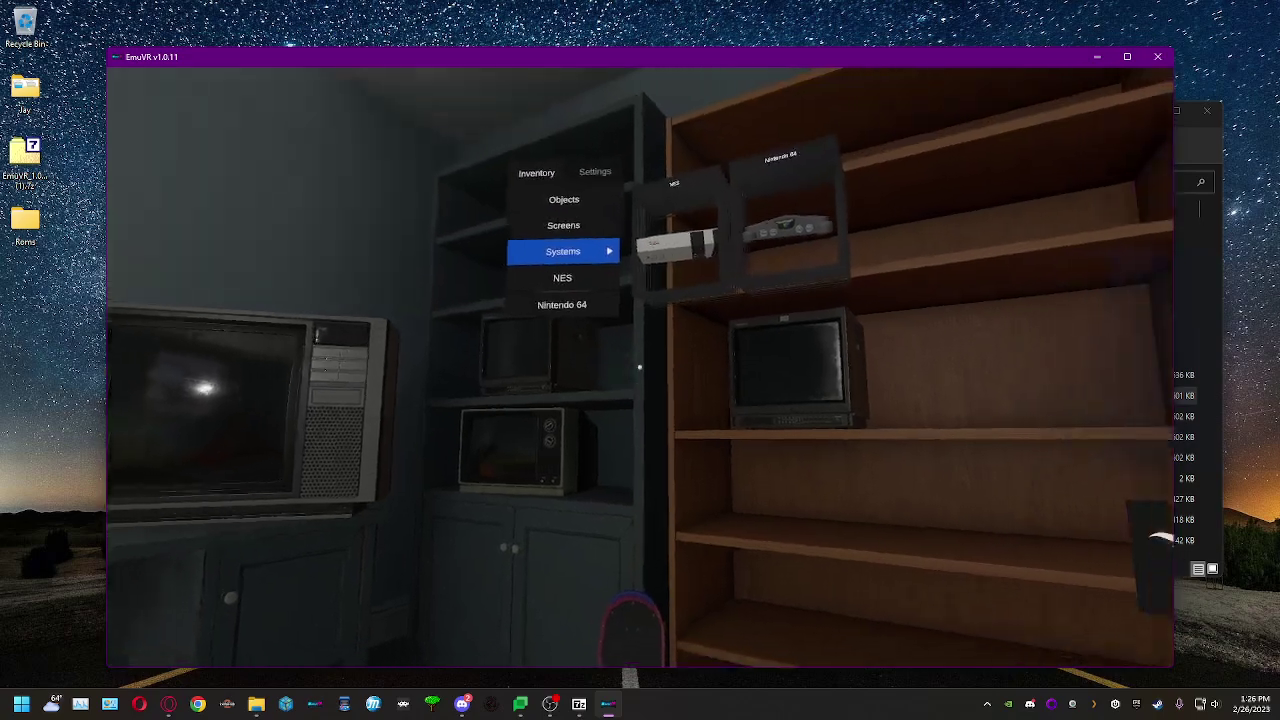
key("w")
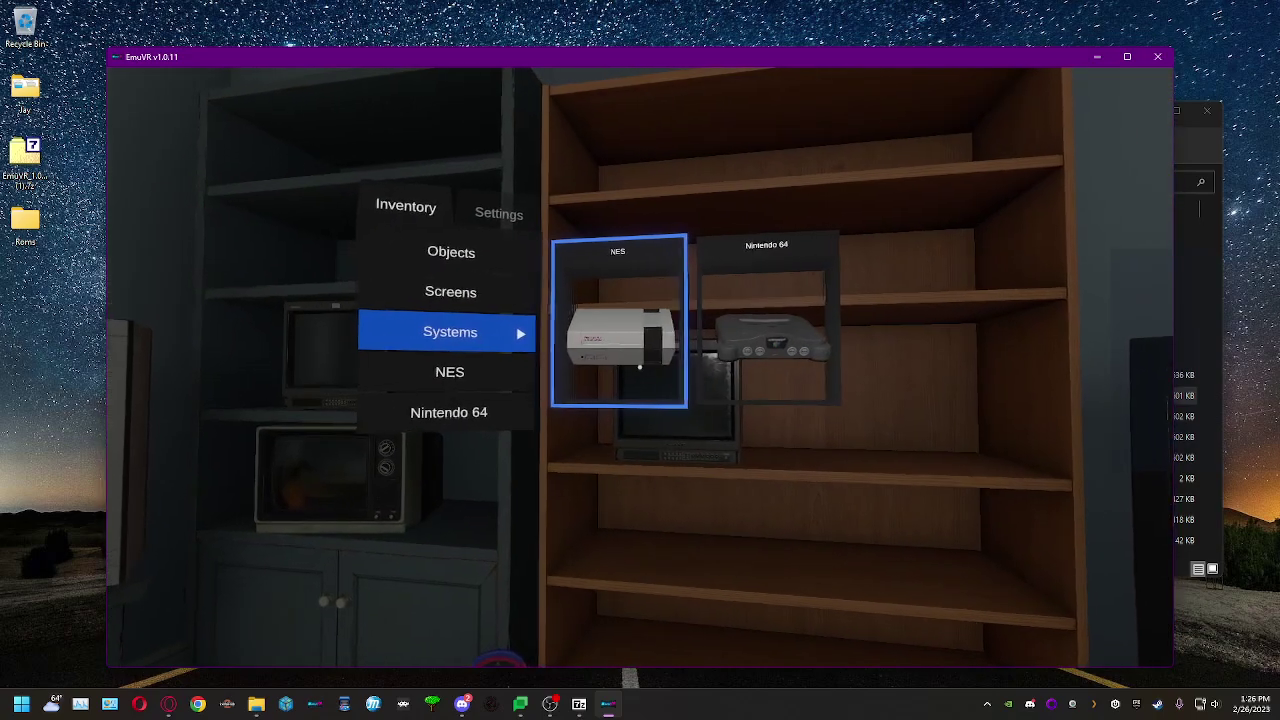
key("w")
key("Tab")
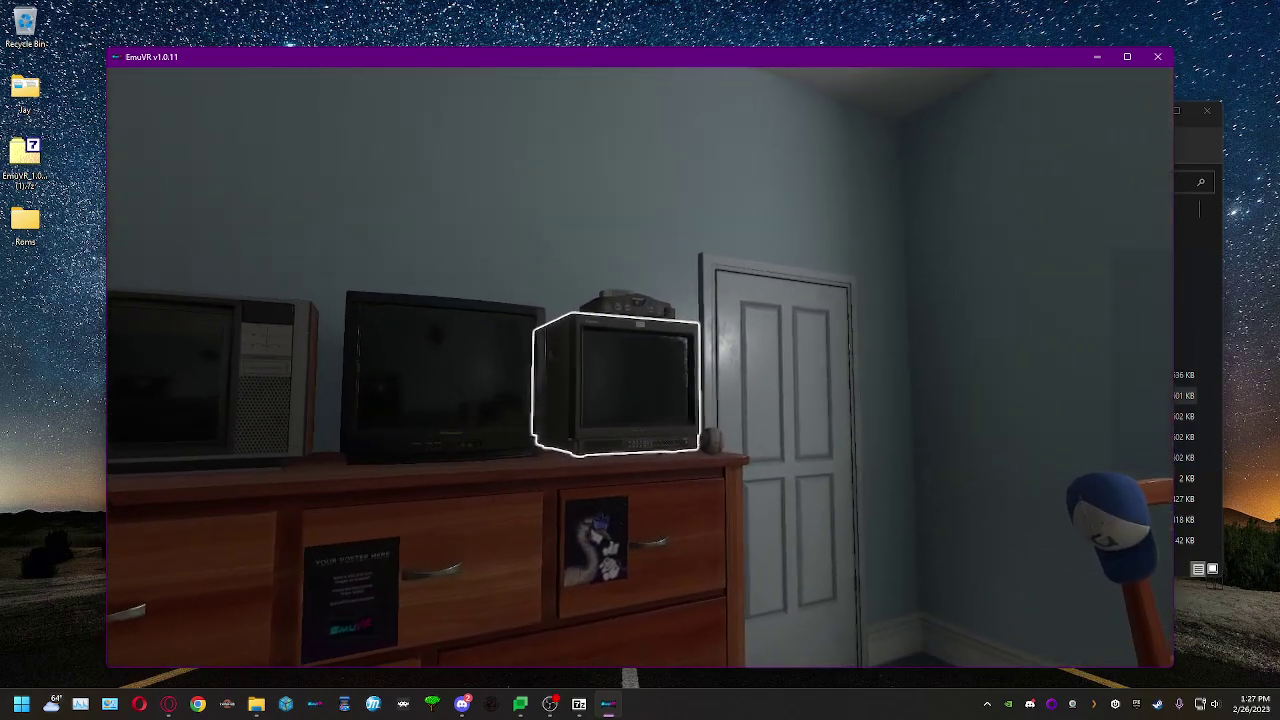
key("Tab")
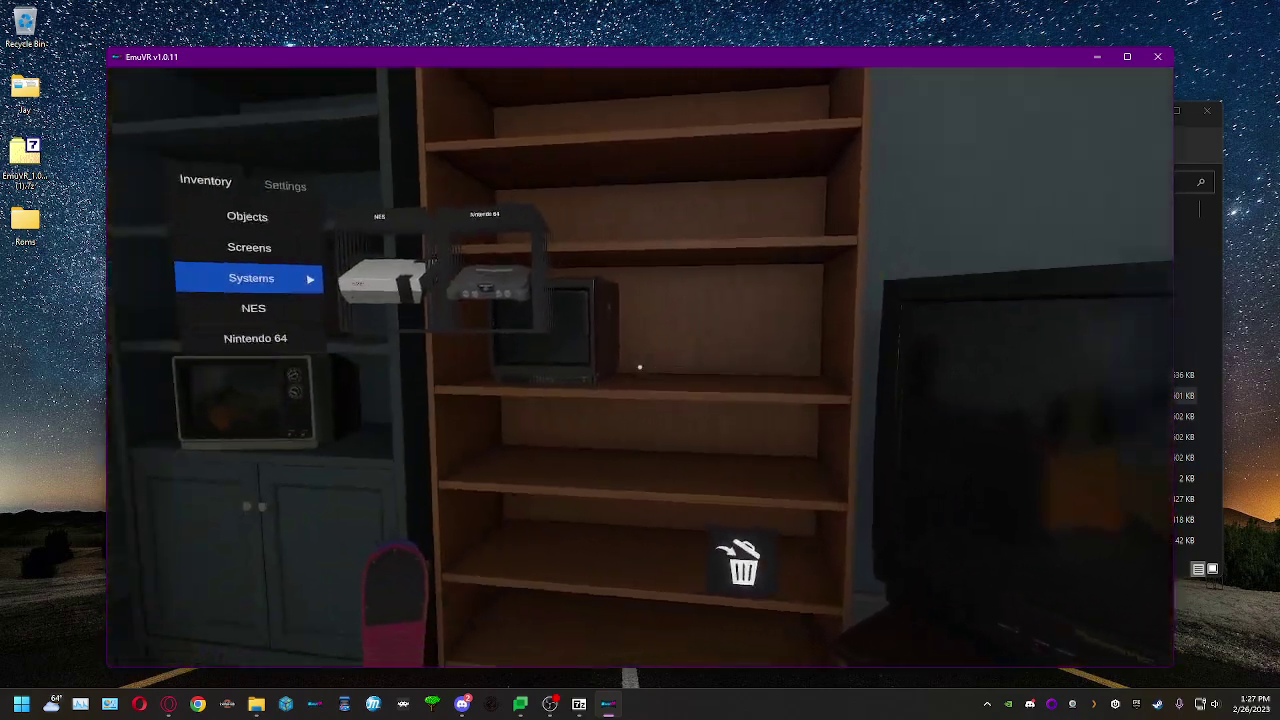
key("Tab")
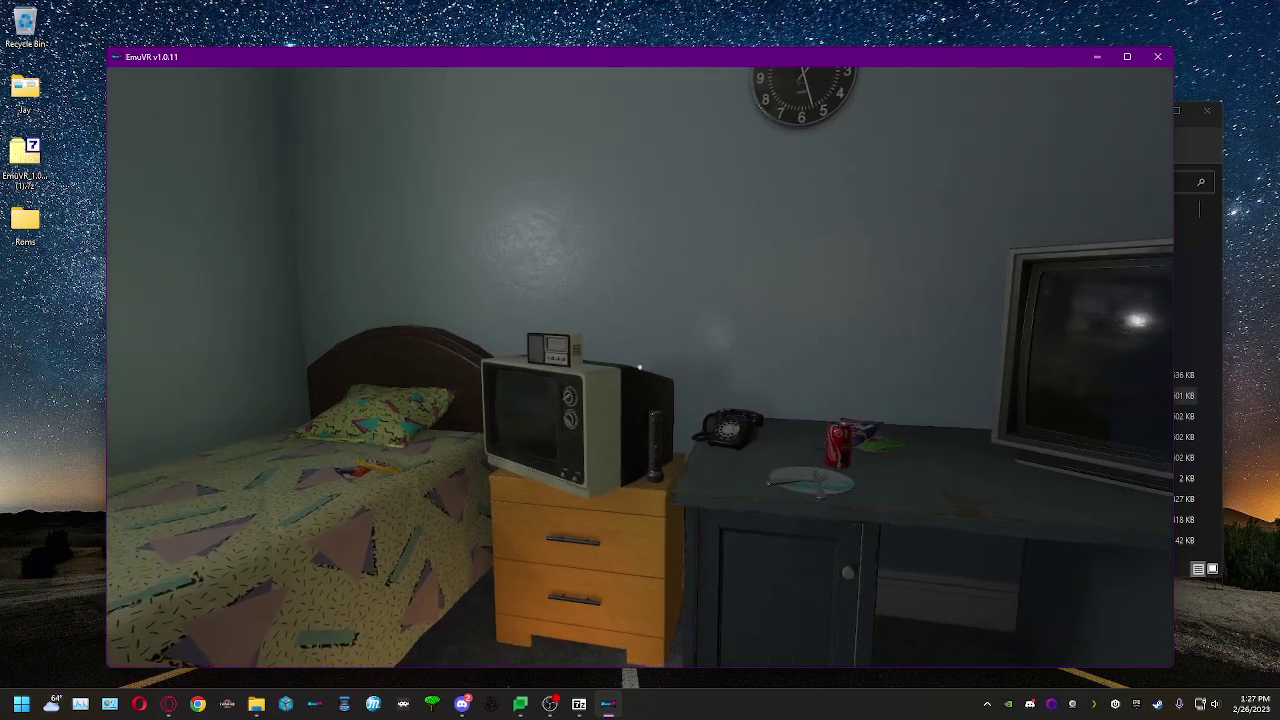
Take a Nintendo 64 console from the inventory's Systems and place it on top of the black Panasonic television in the corner.
key("Tab")
key("w")
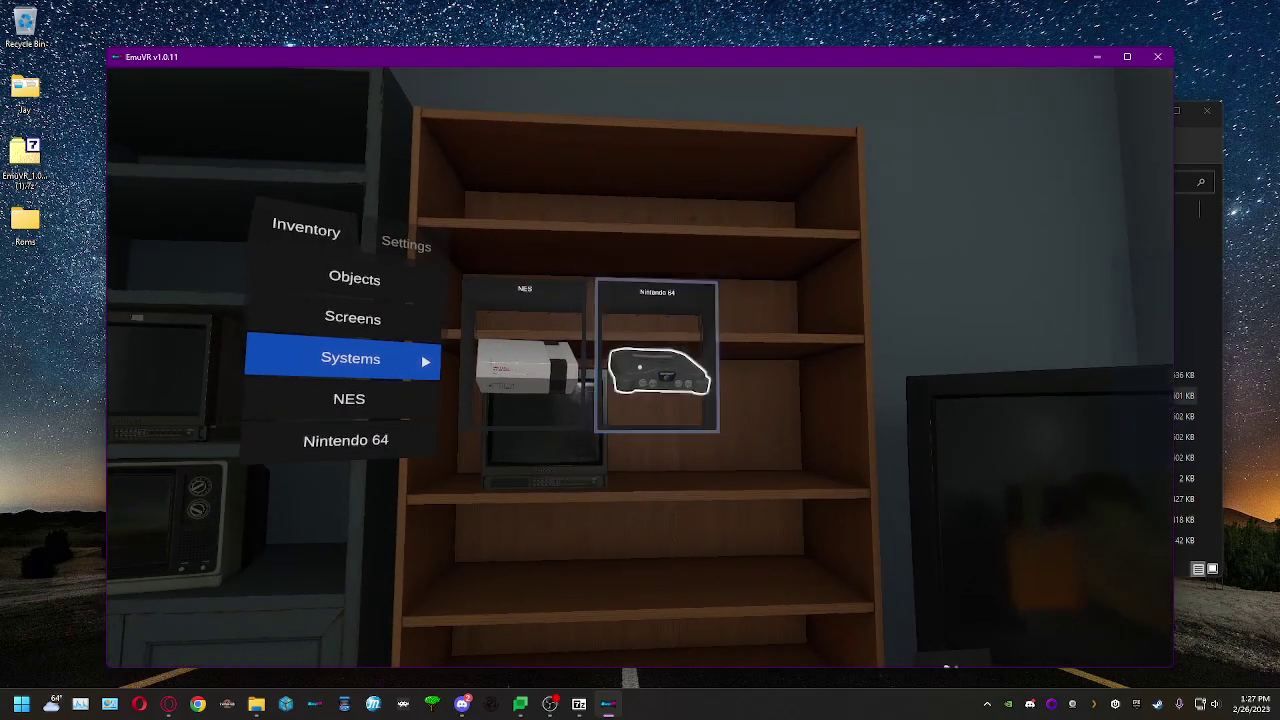
left_click(640, 367)
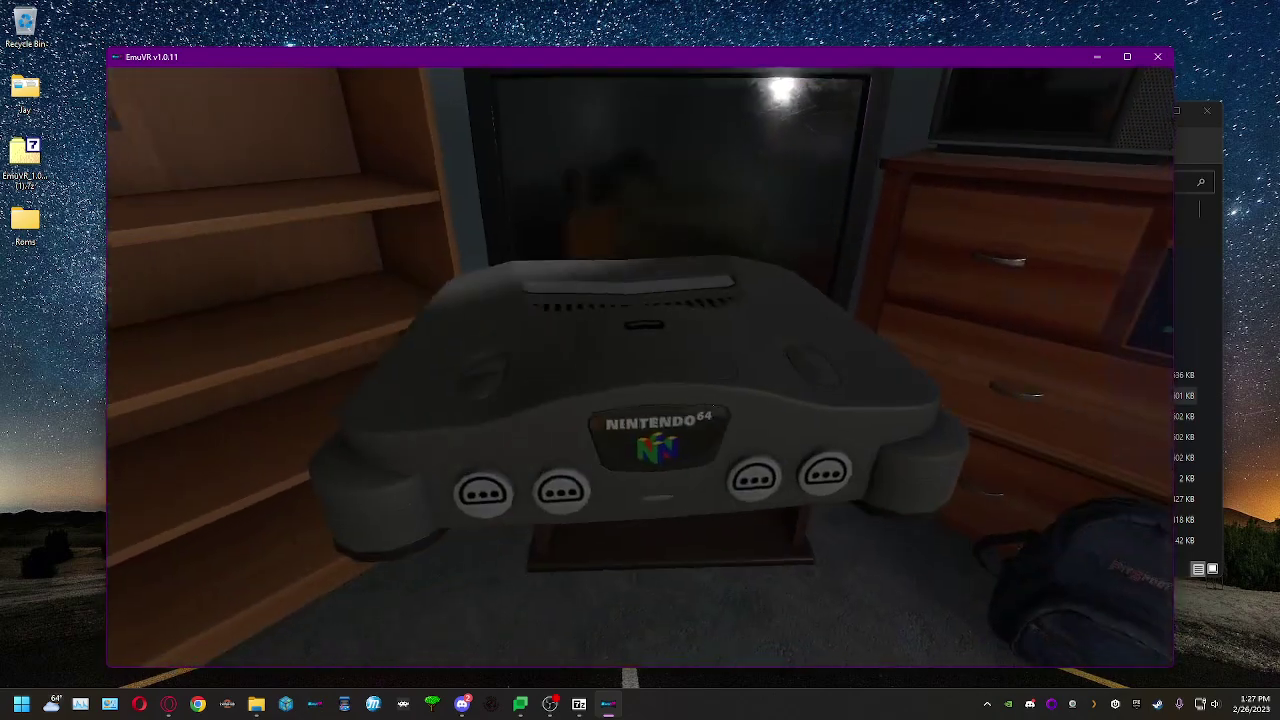
key("w")
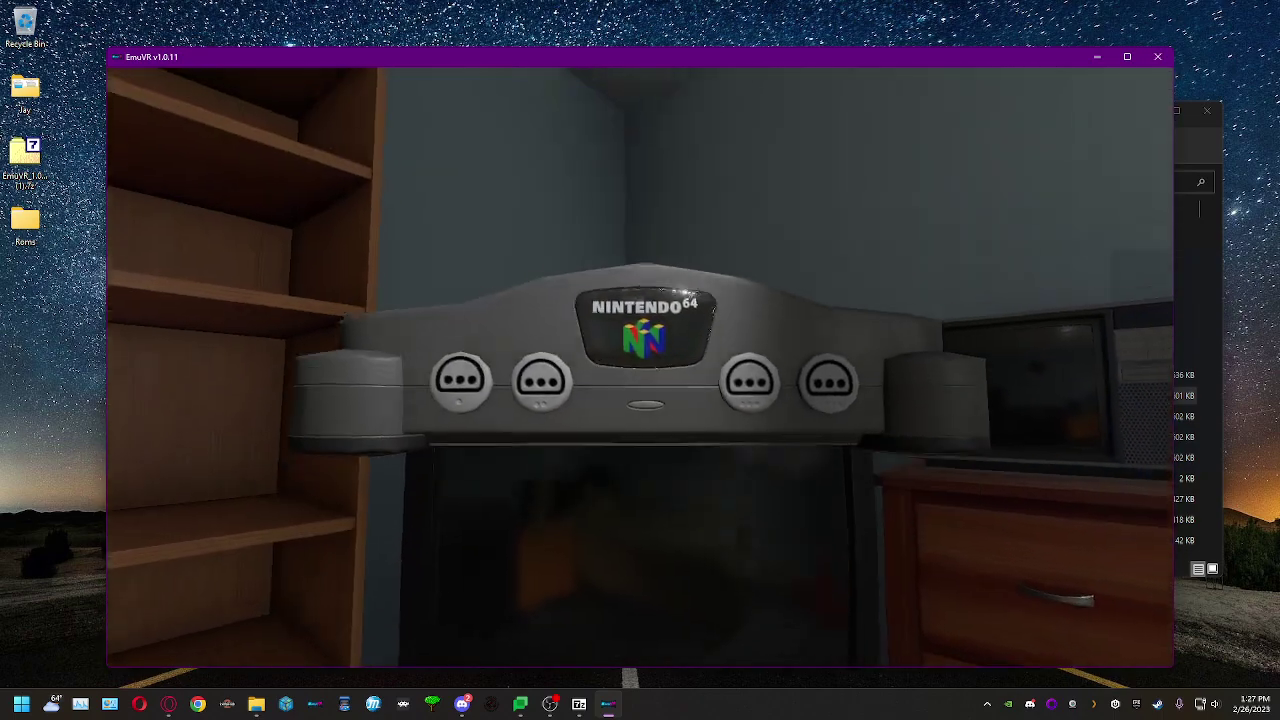
key("w")
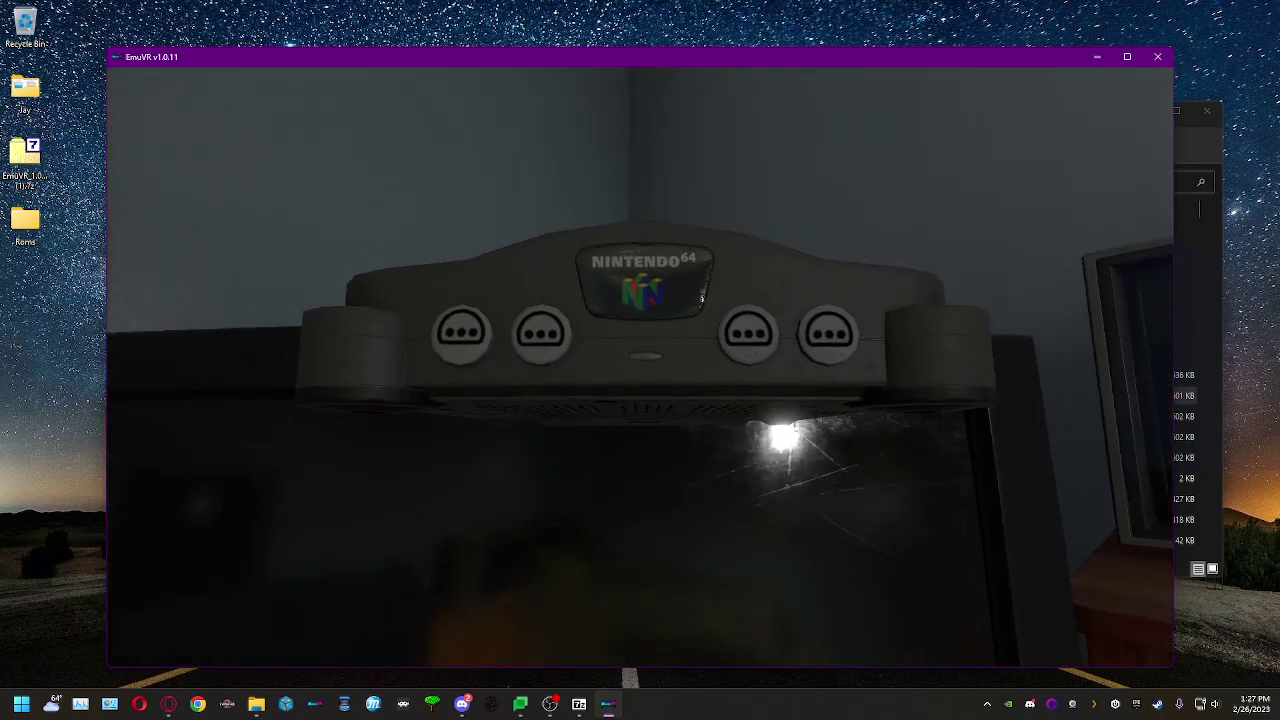
key("space")
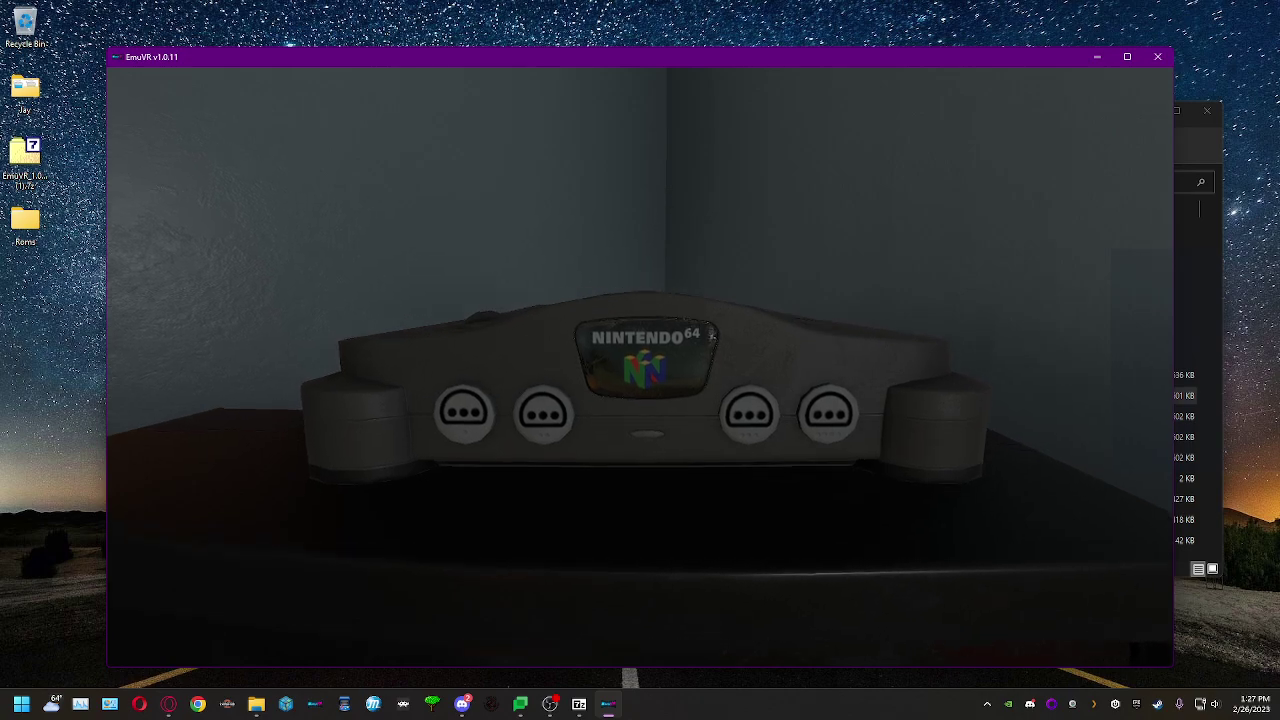
key("w")
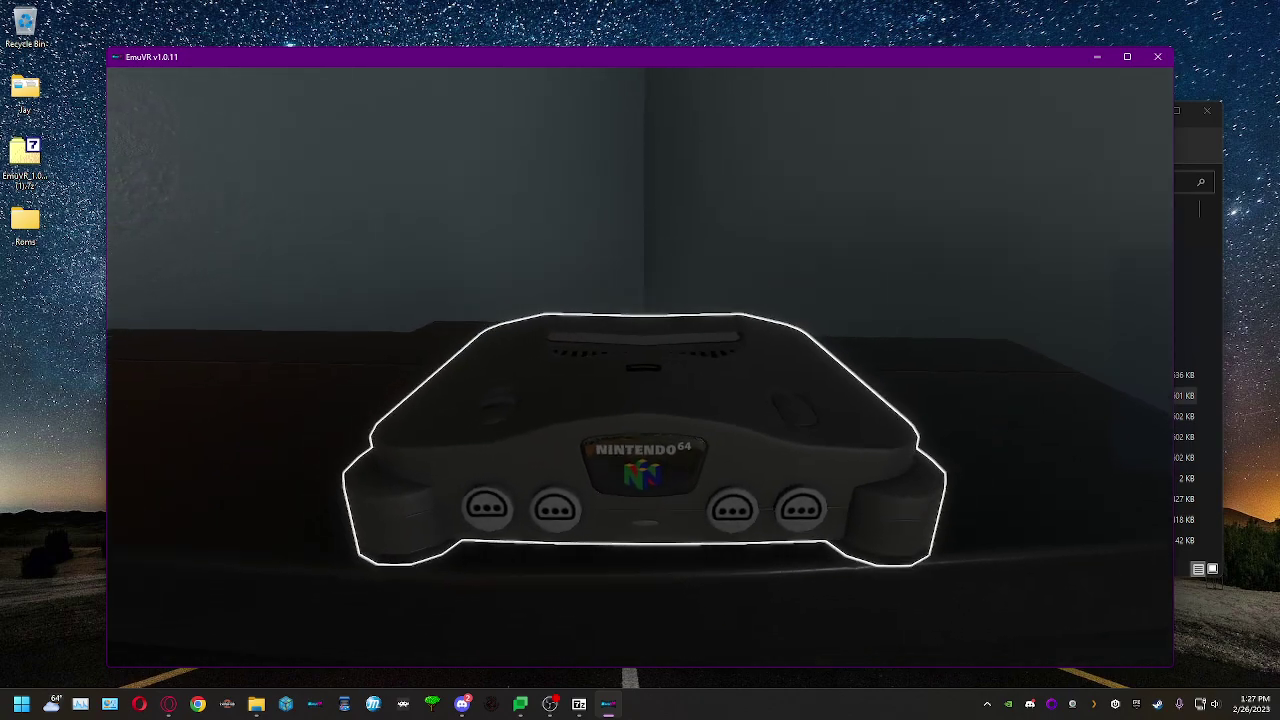
left_click(640, 367)
key("s")
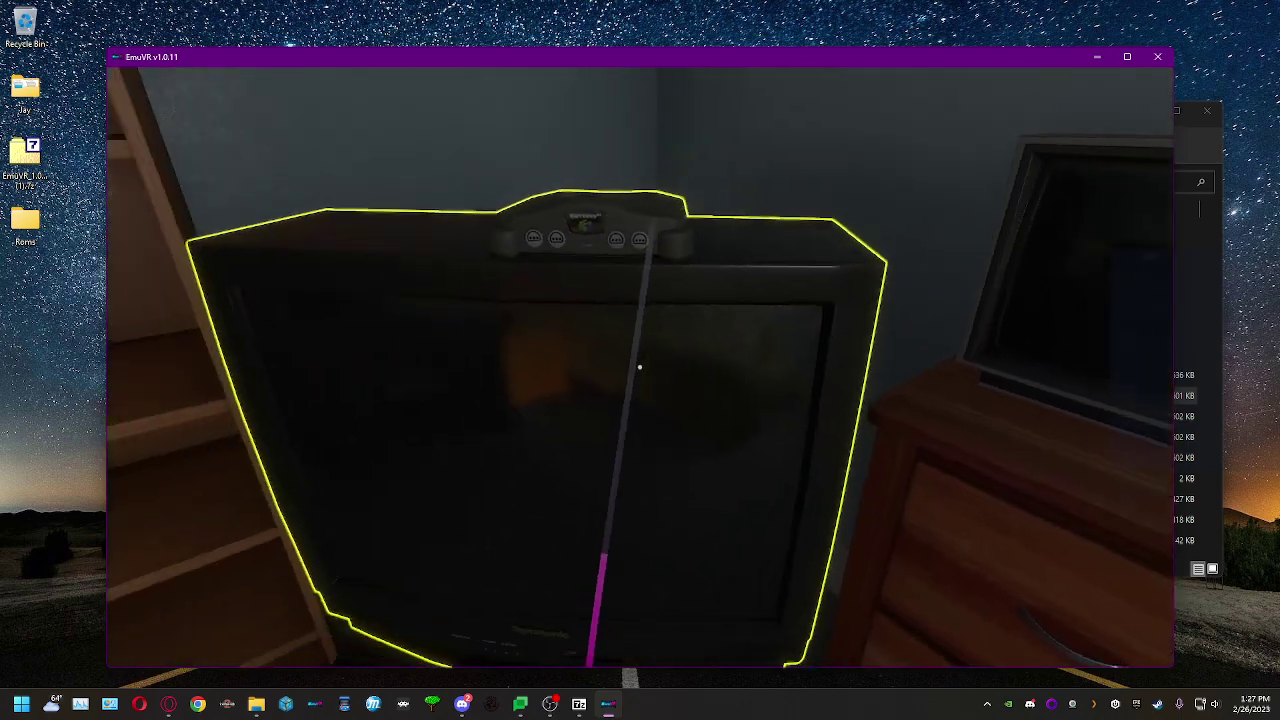
Reposition the Nintendo 64 near the right end of the Panasonic television's top, keeping it facing forward.
key("w")
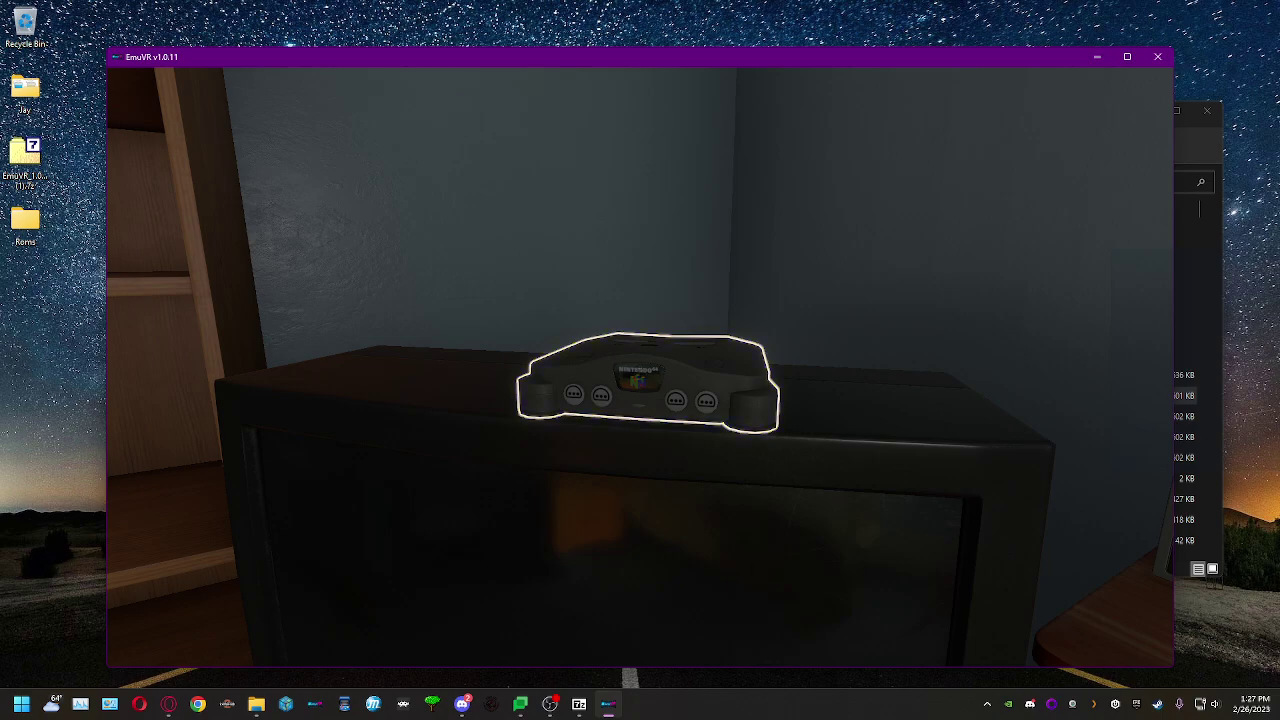
left_click(640, 367)
key("d")
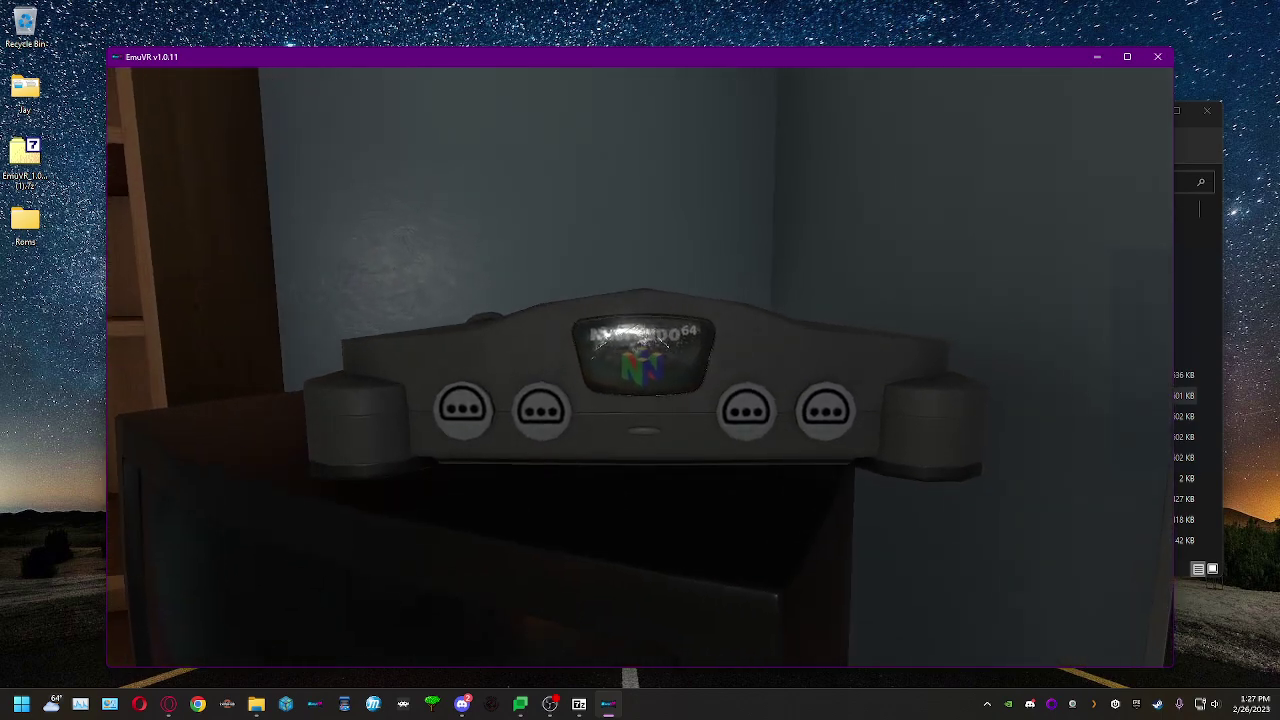
key("w")
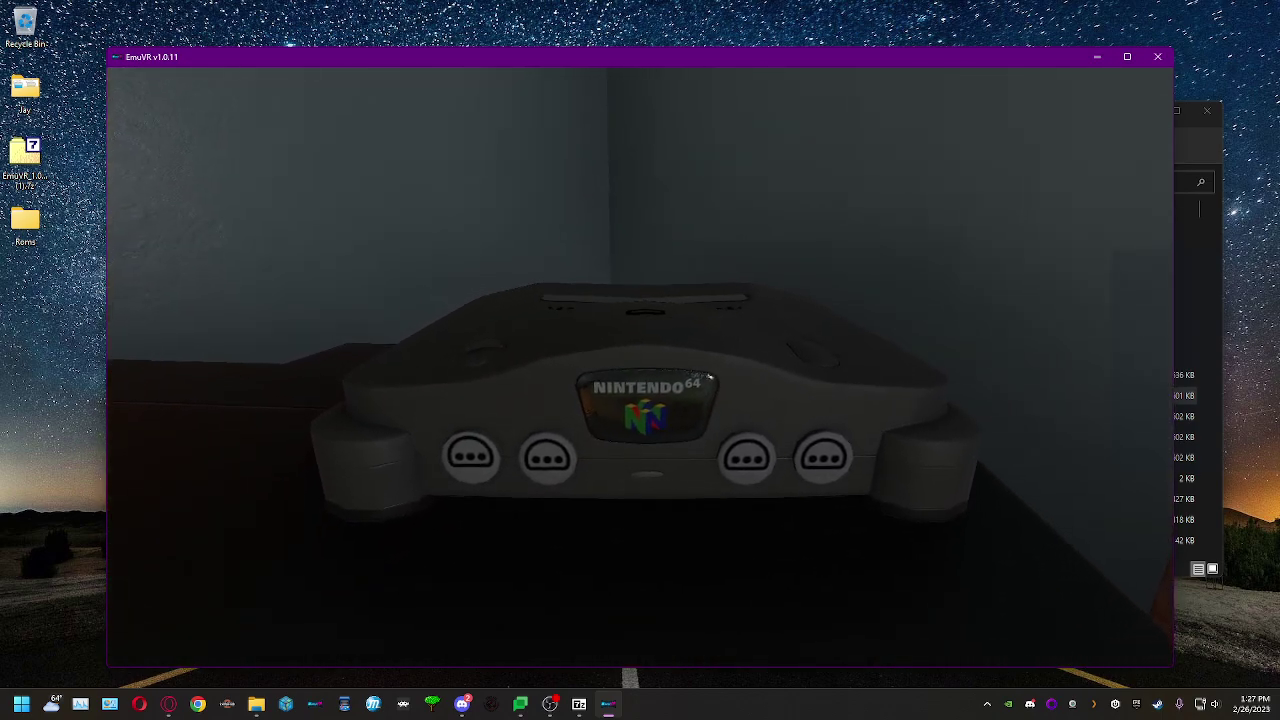
left_click(640, 367)
right_click(640, 367)
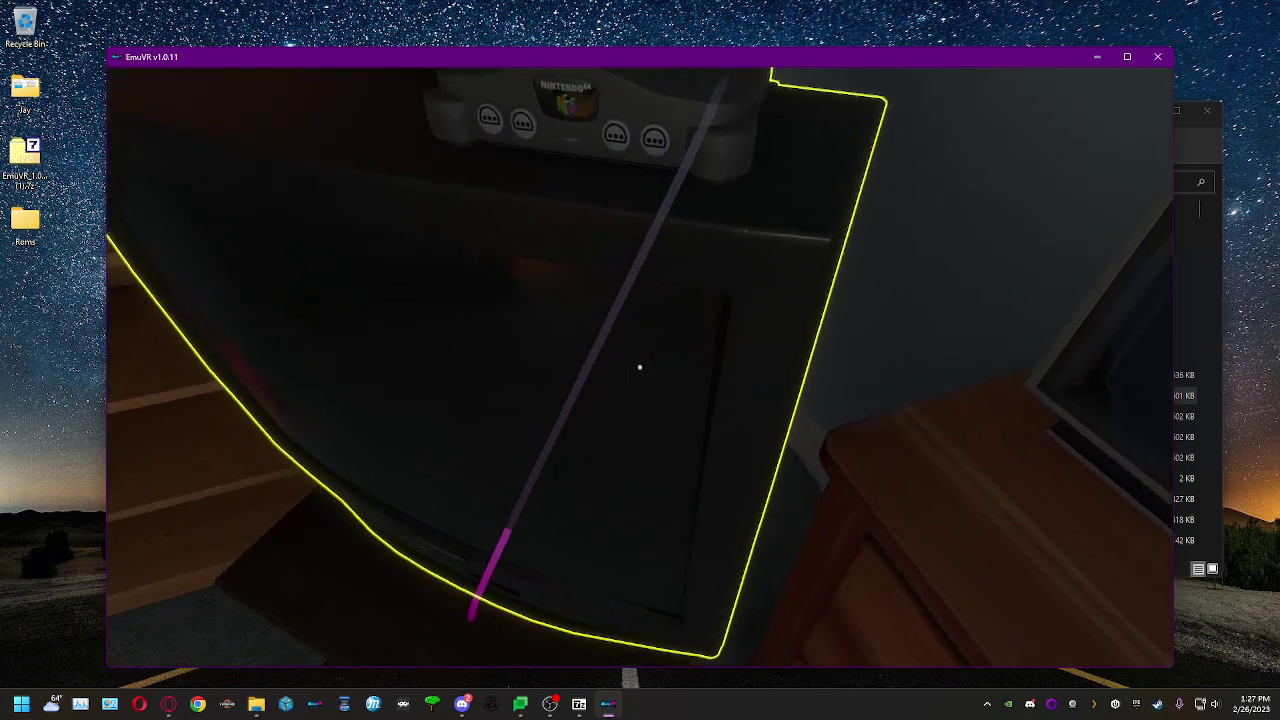
right_click(640, 367)
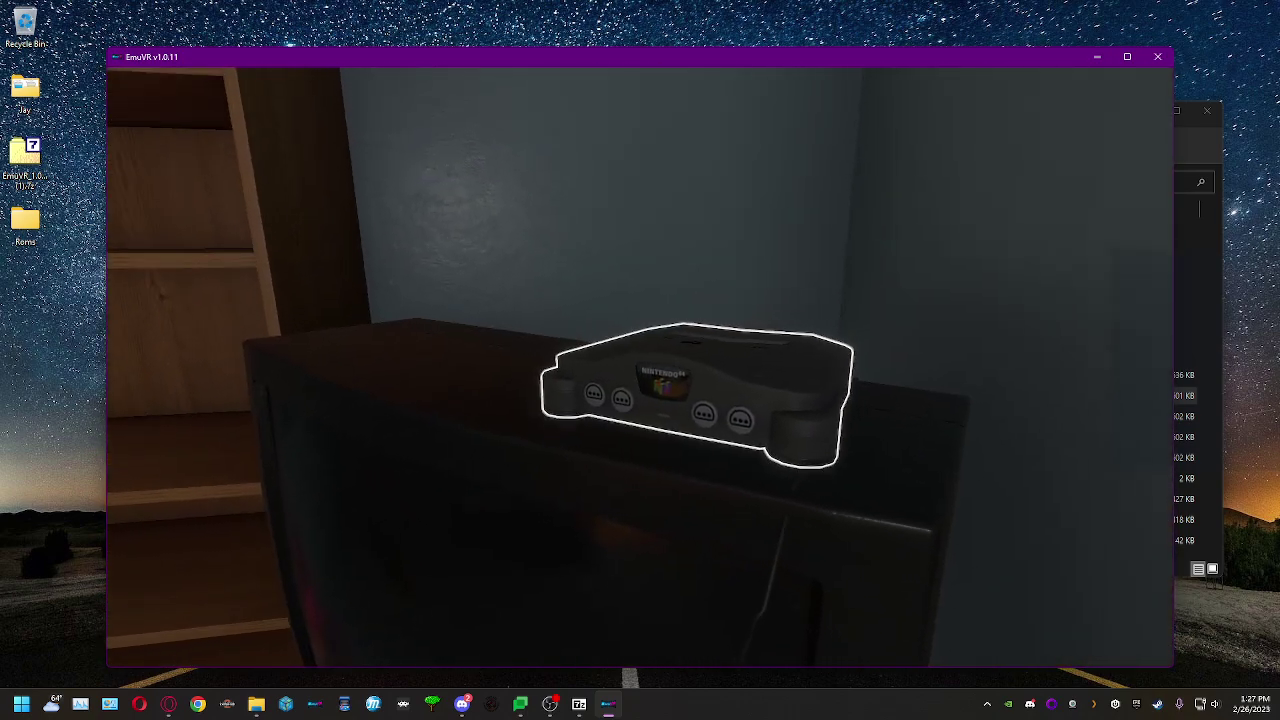
left_click(640, 367)
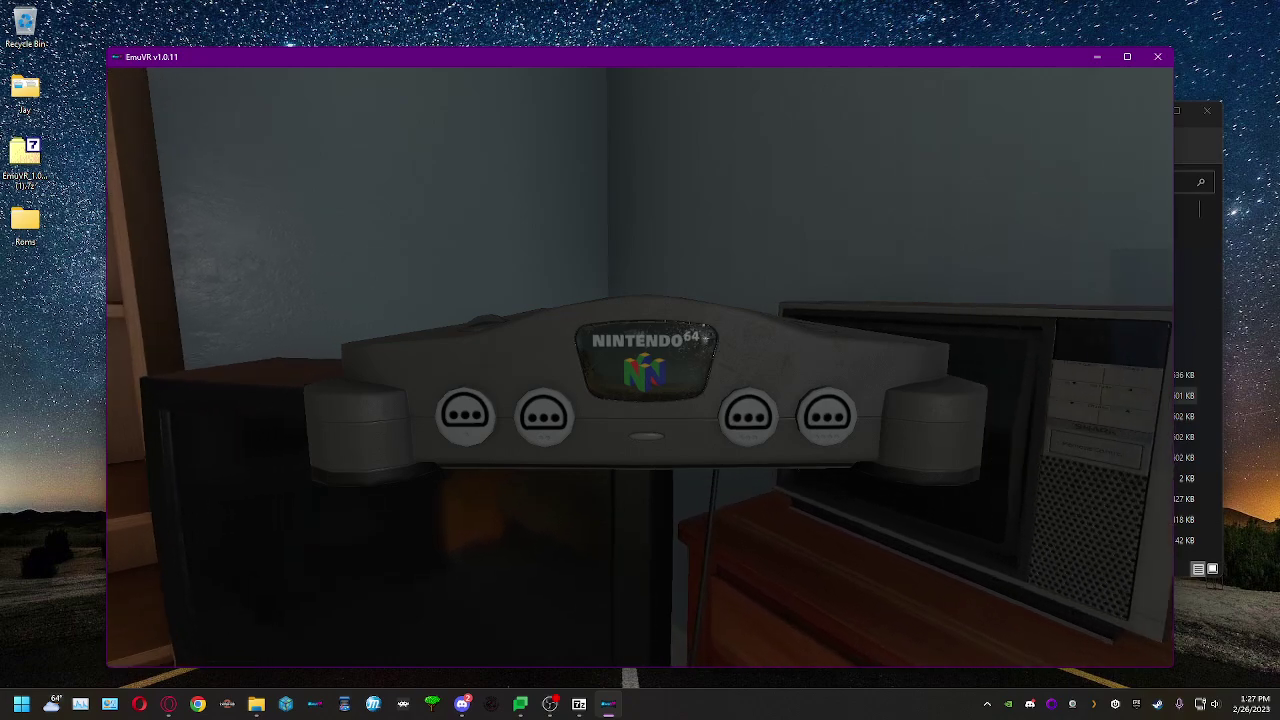
key("w")
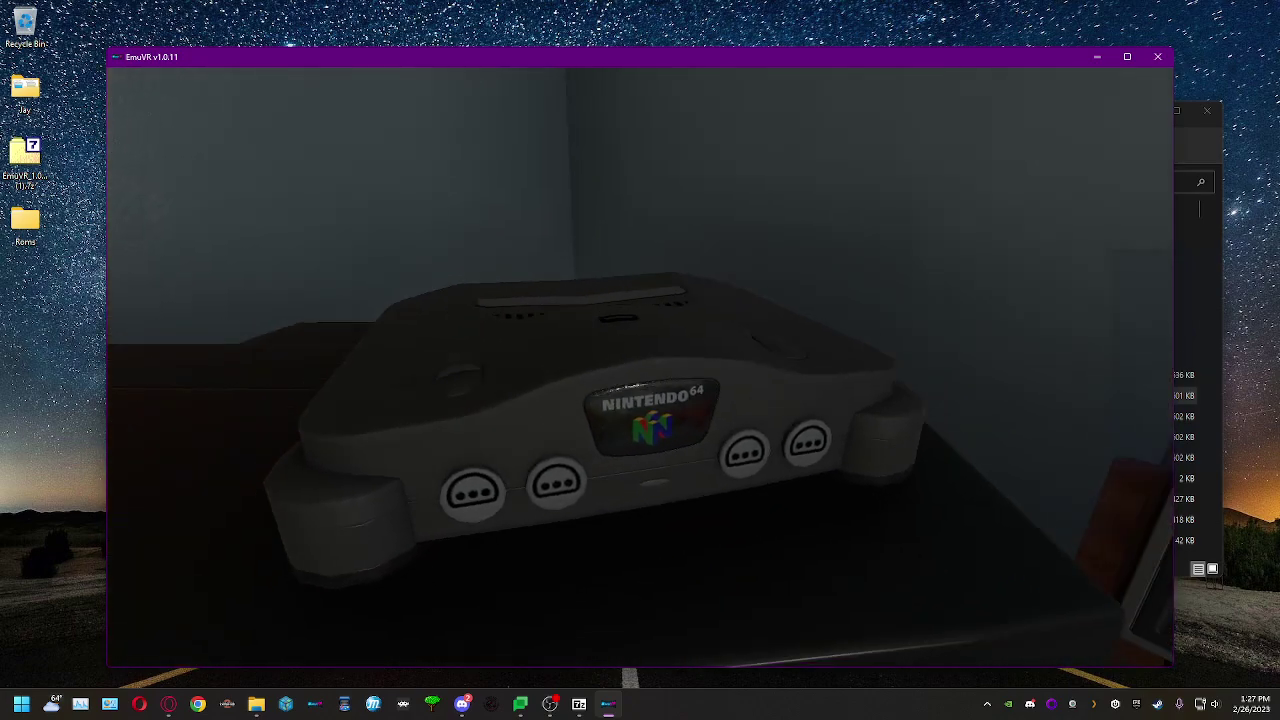
key("d")
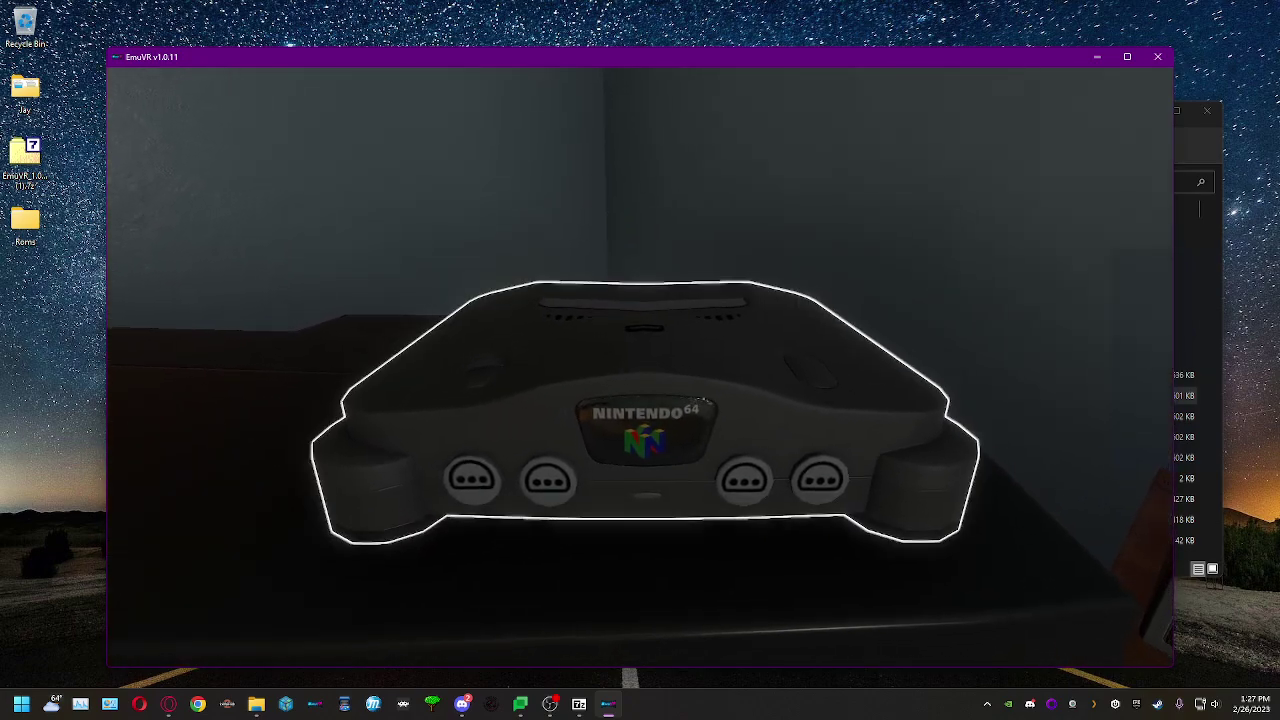
key("s")
Take the Super Mario 64 (USA) cartridge from the Nintendo 64 inventory and set it on the television beside the console.
key("Tab")
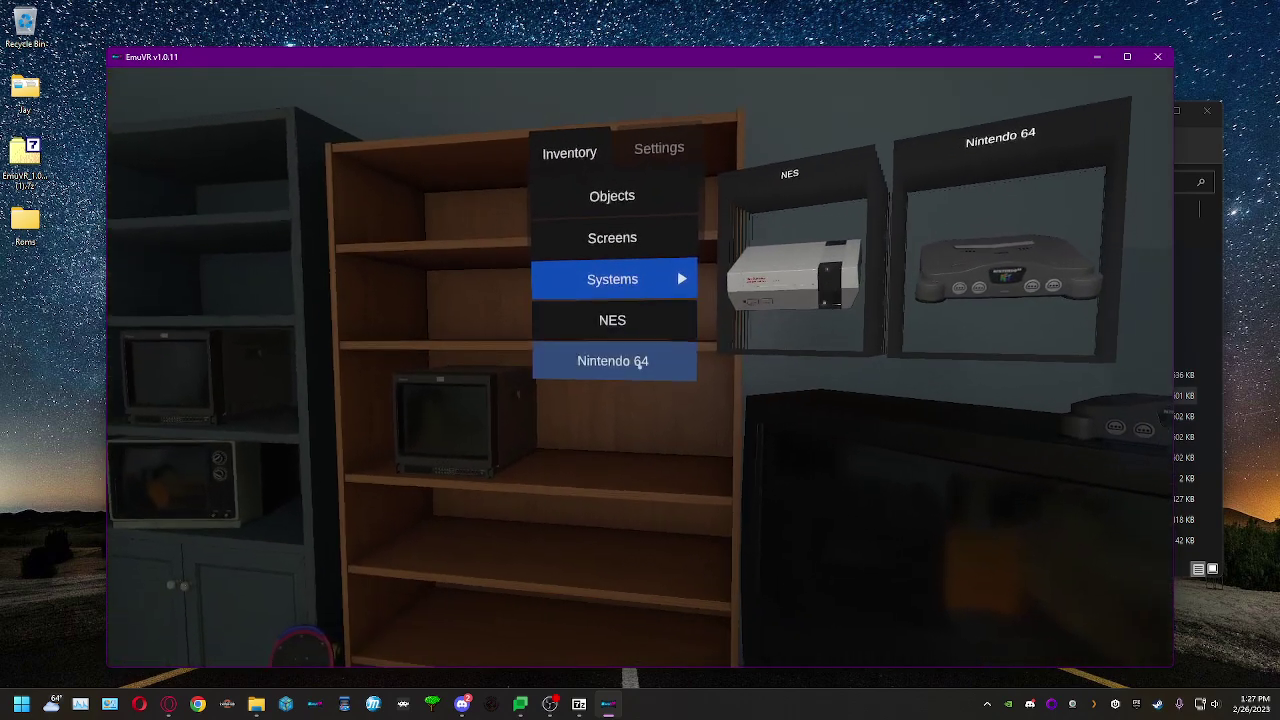
left_click(638, 363)
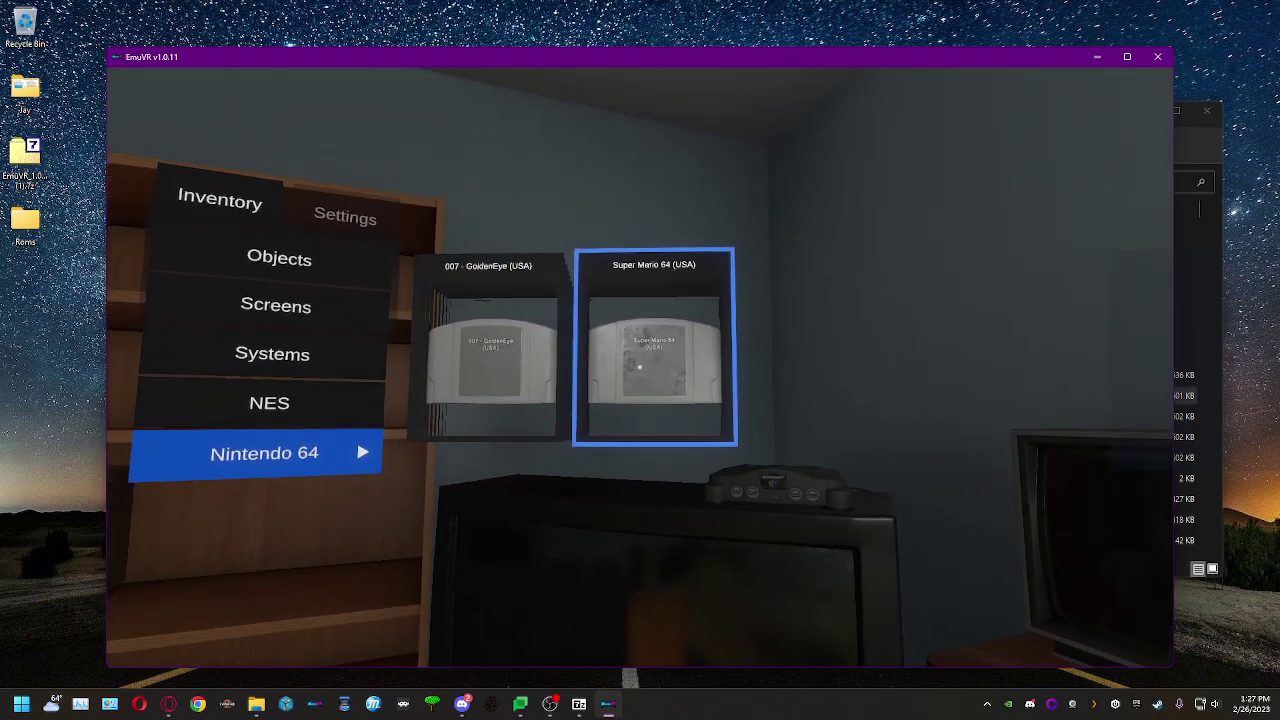
left_click(639, 367)
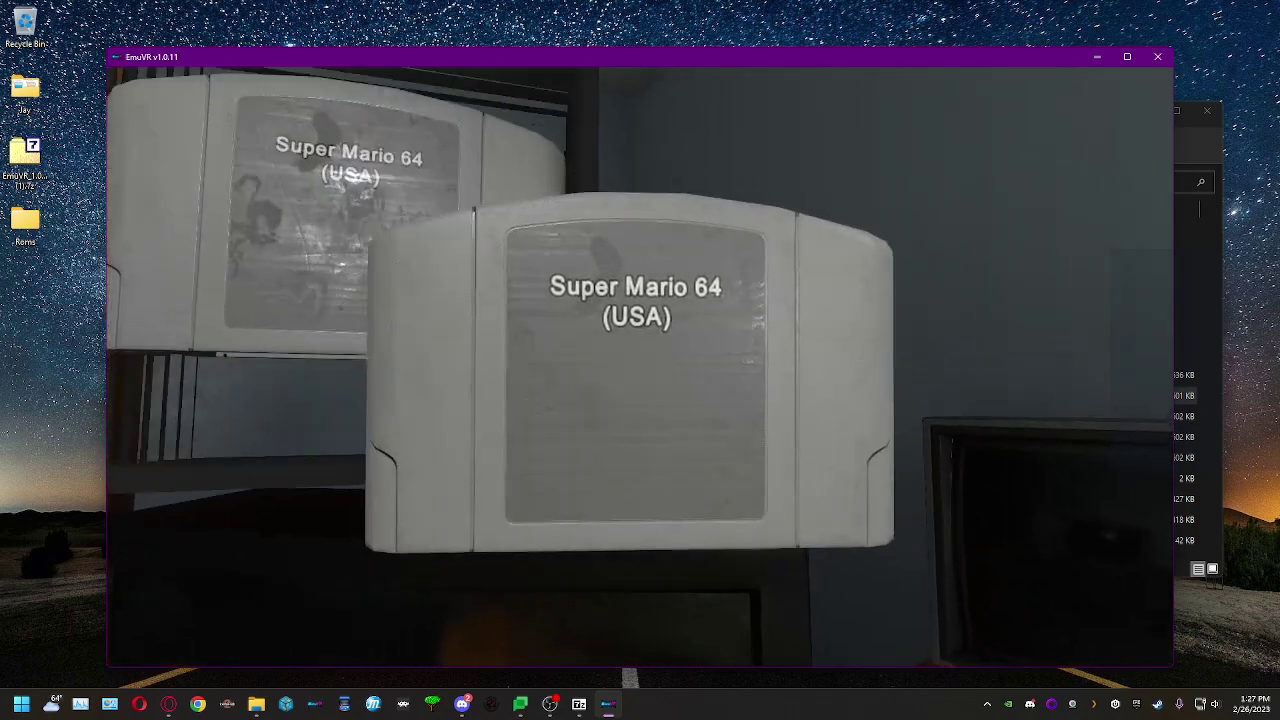
left_click(640, 367)
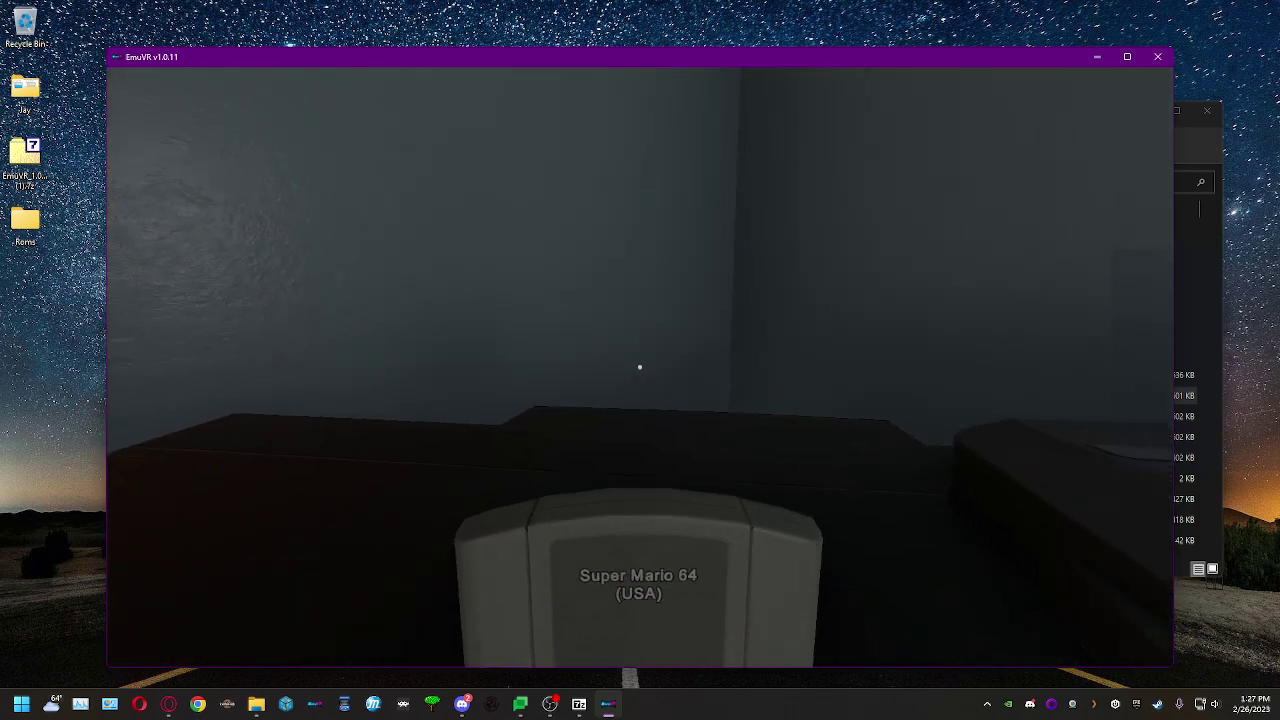
key("s")
key("w")
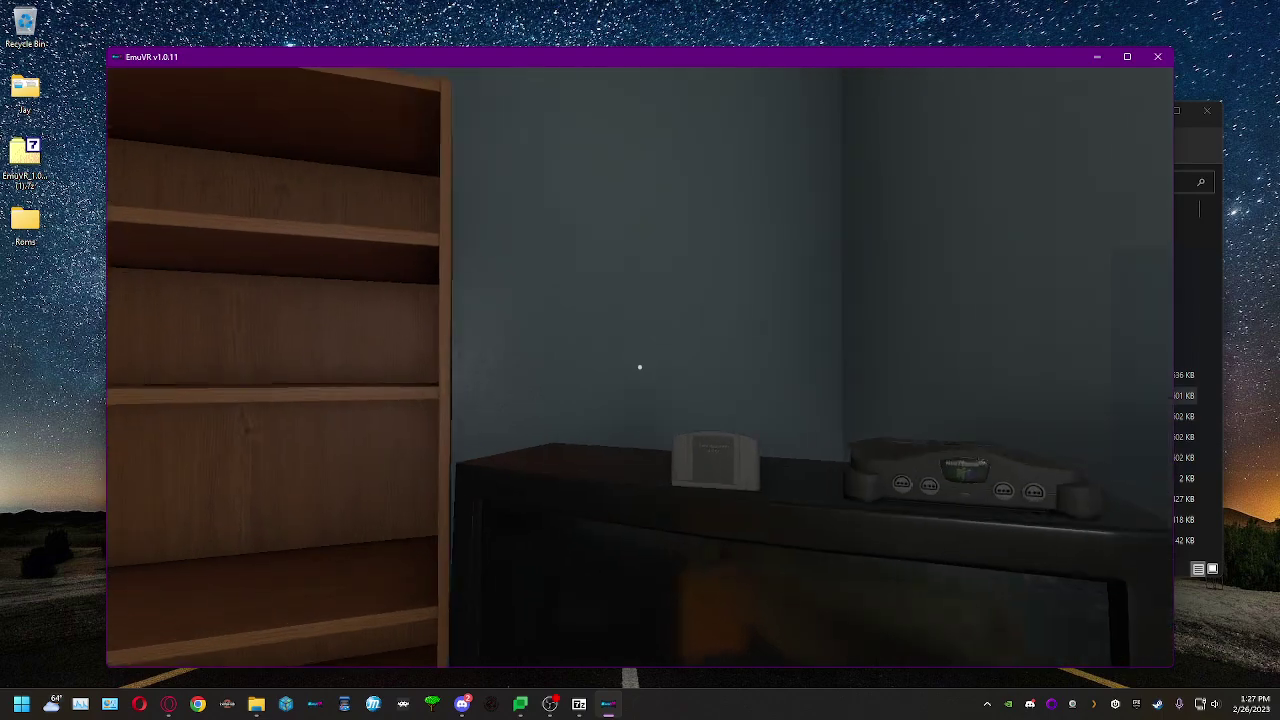
Take the 007 - GoldenEye (USA) cartridge from the Nintendo 64 inventory and insert it into the console.
key("Tab")
left_click(640, 367)
key("w")
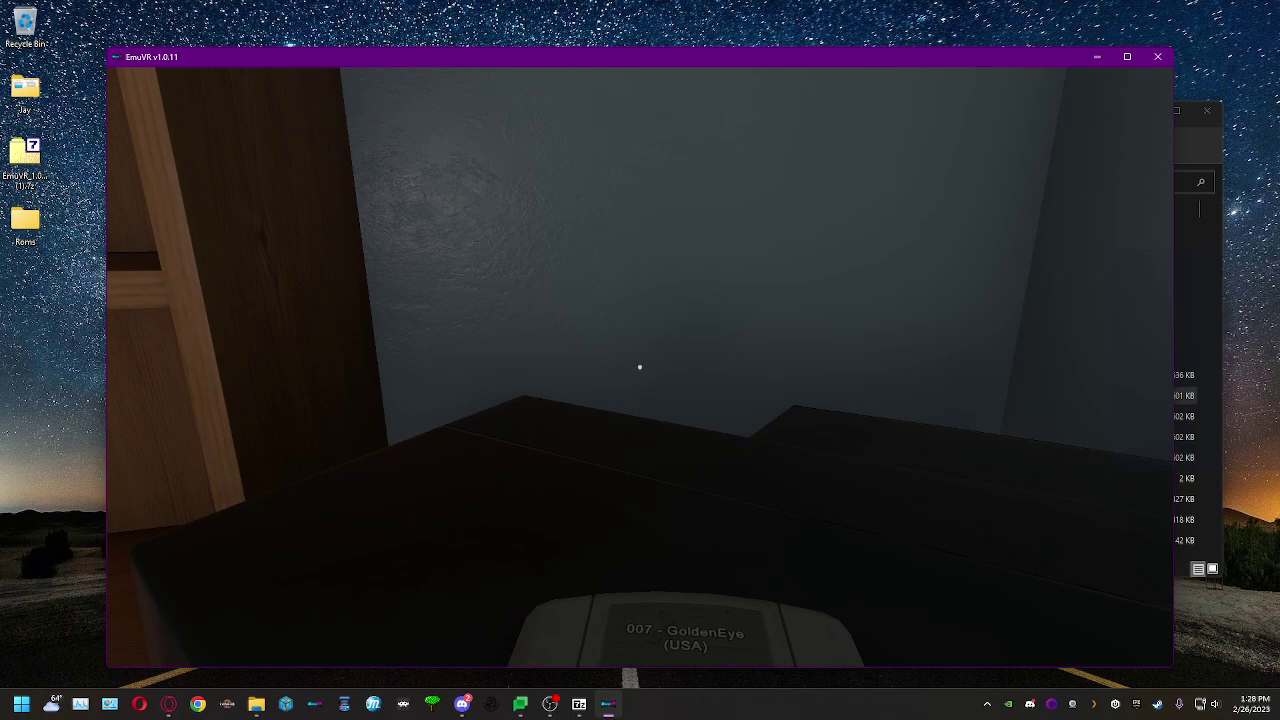
left_click(640, 367)
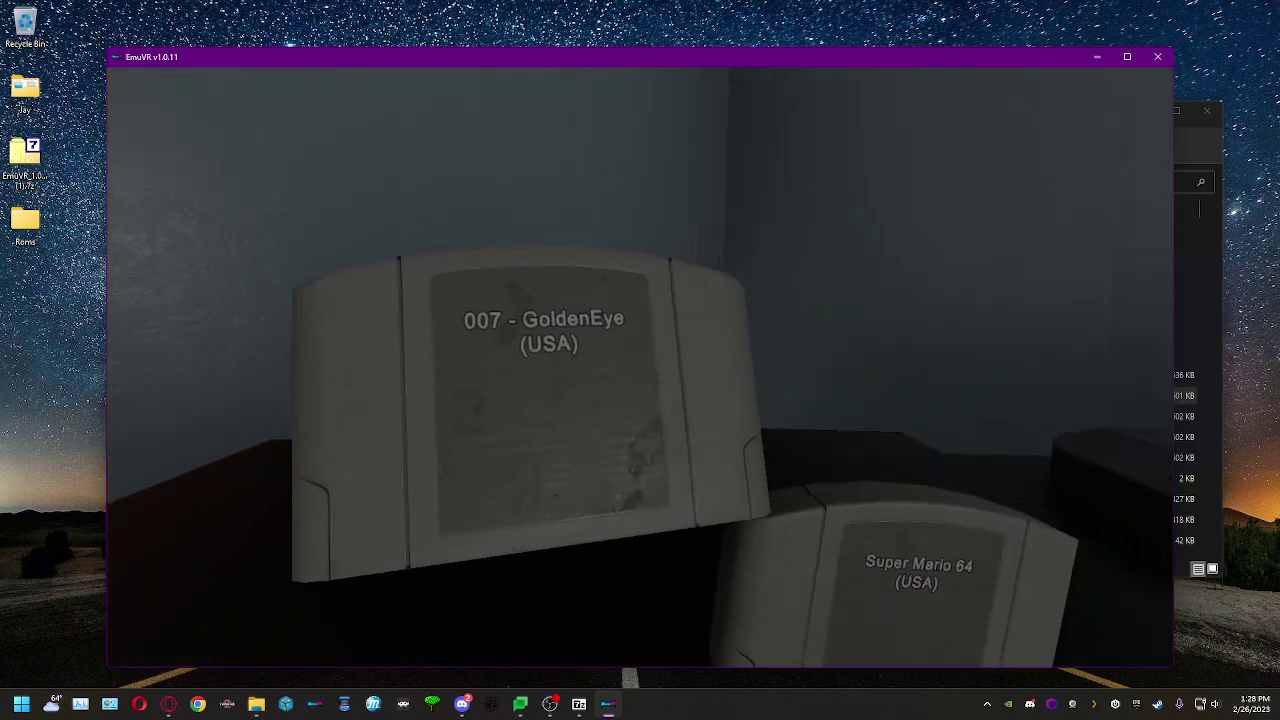
key("d")
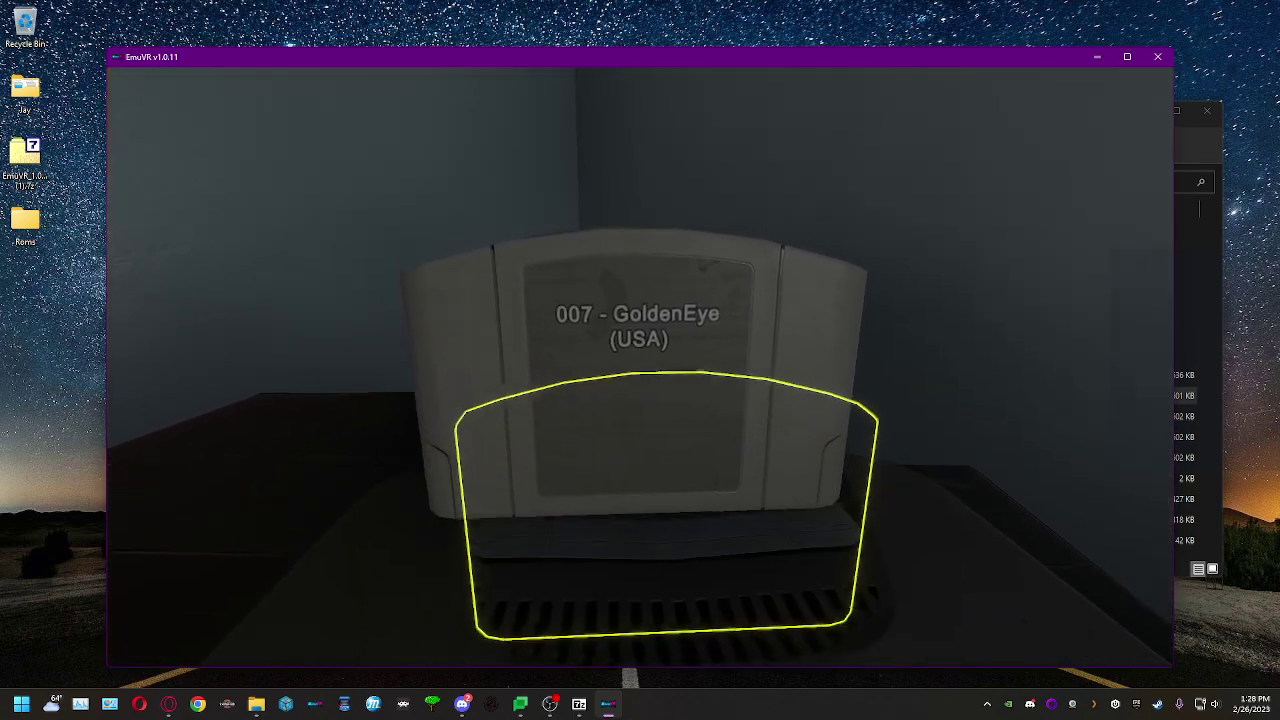
key("s")
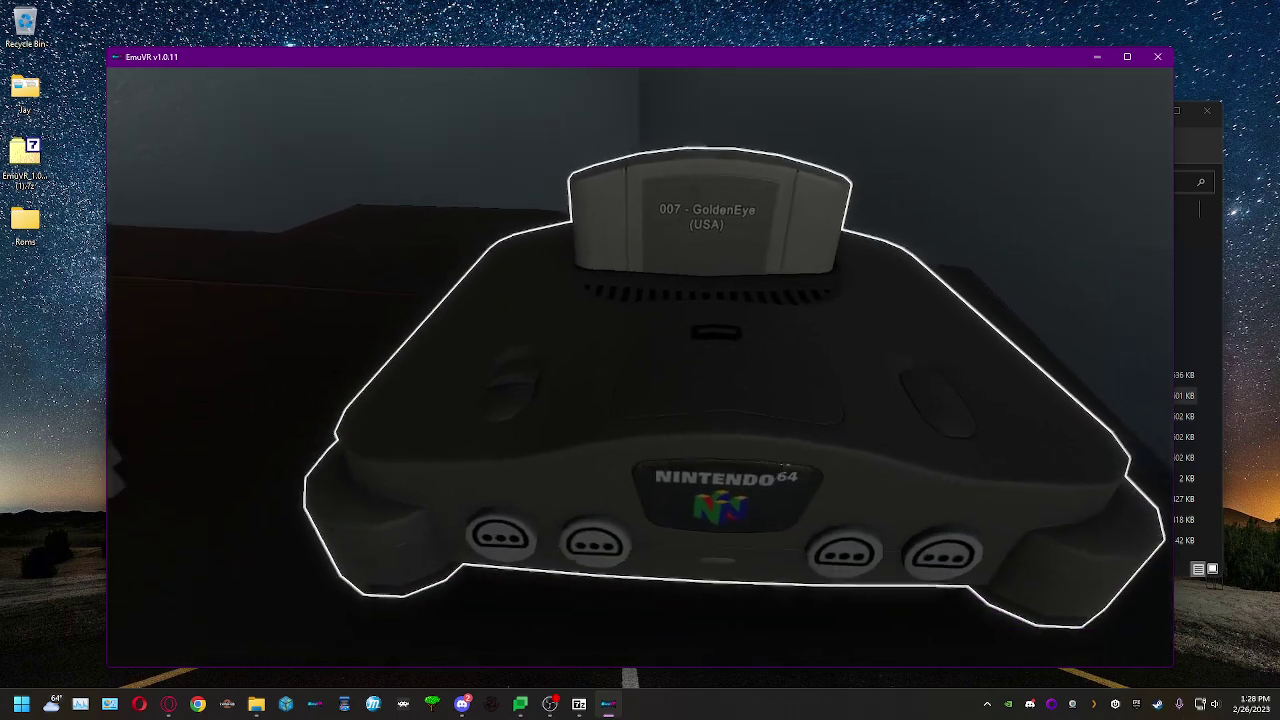
Power on the Nintendo 64, back away from the Panasonic television and crouch to face its screen.
key("s")
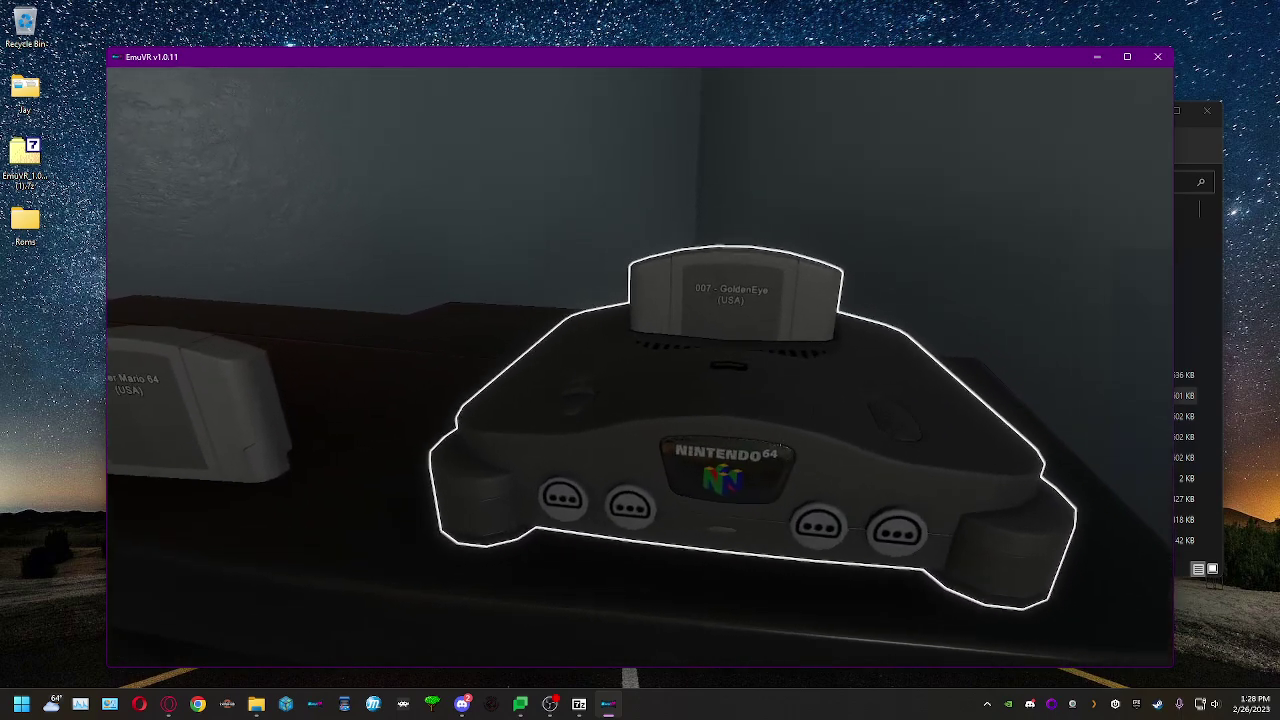
key("w")
right_click(640, 367)
key("s")
key("s")
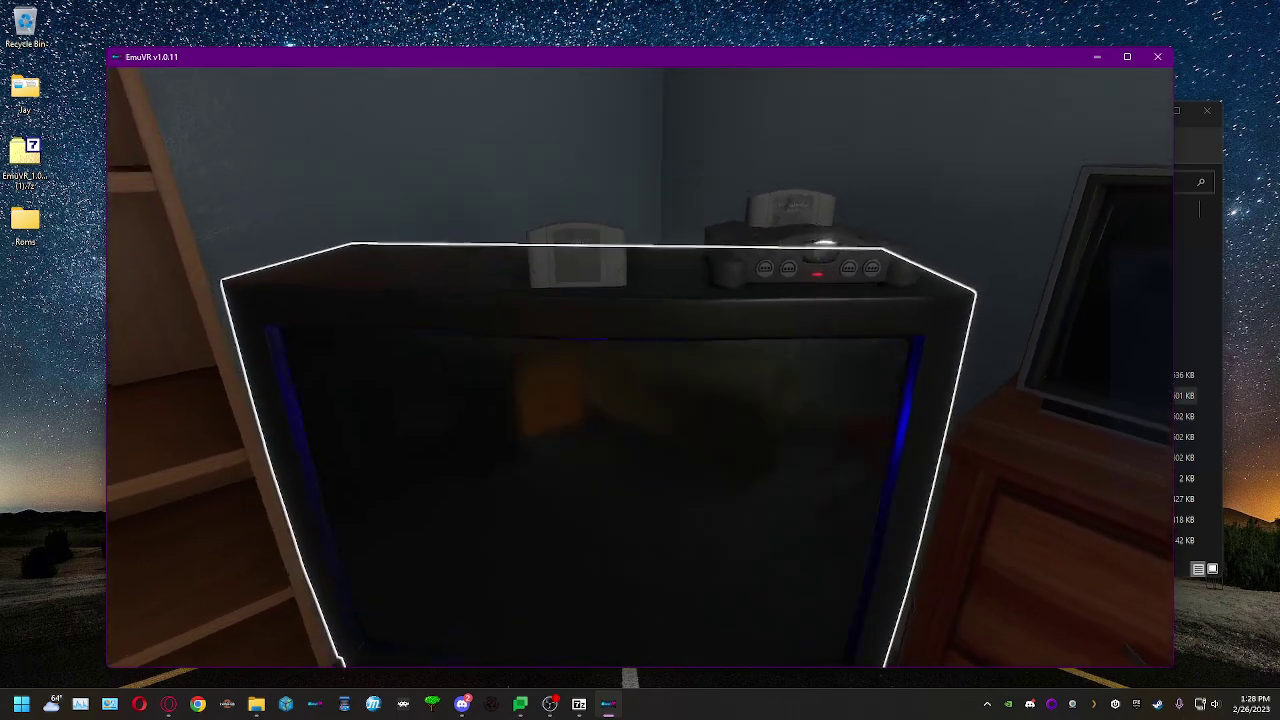
key("ctrl")
key("s")
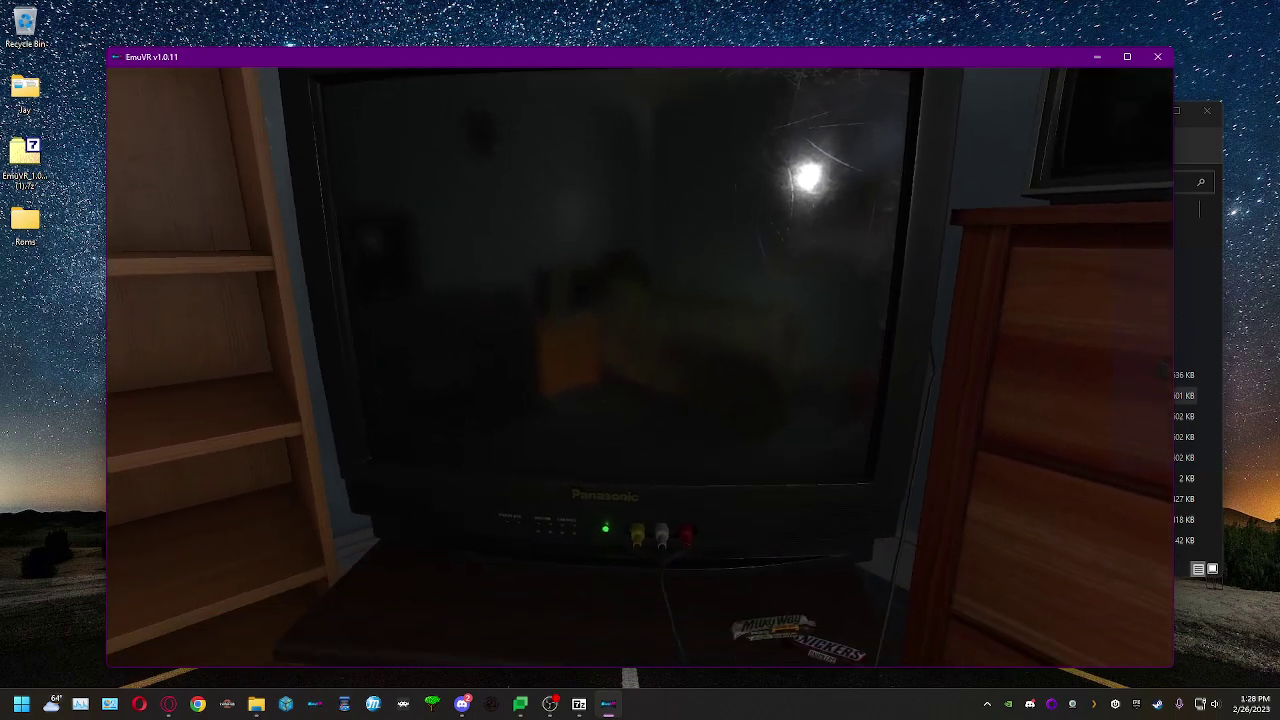
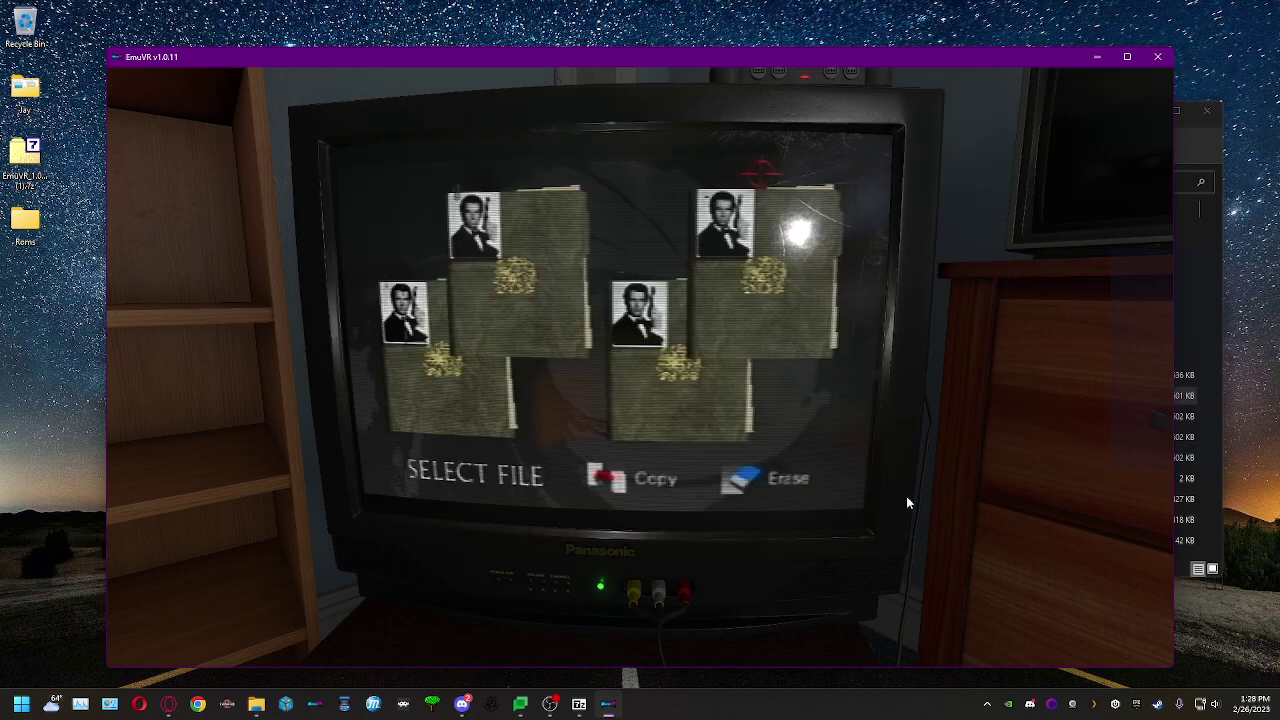
Open a save file in GoldenEye, choose Select Mission, and start the Dam part of the Arkangelsk mission.
key("Return")
key("Down")
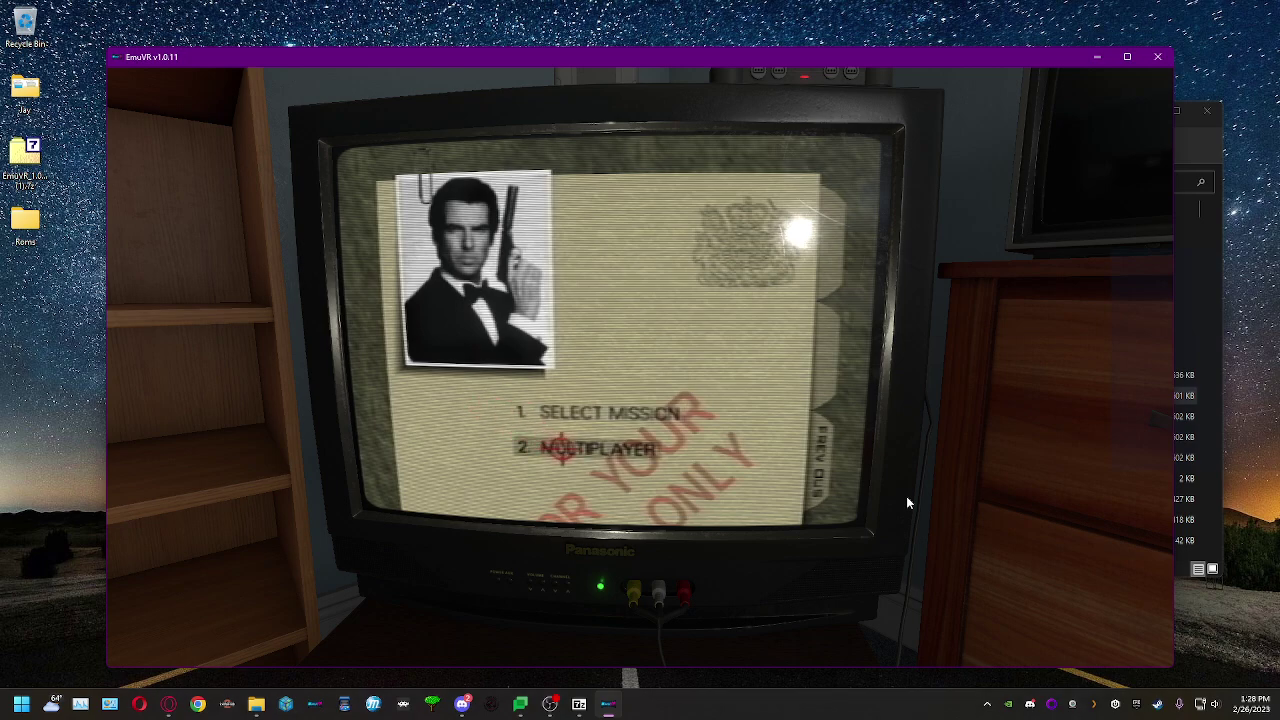
key("Up")
key("Return")
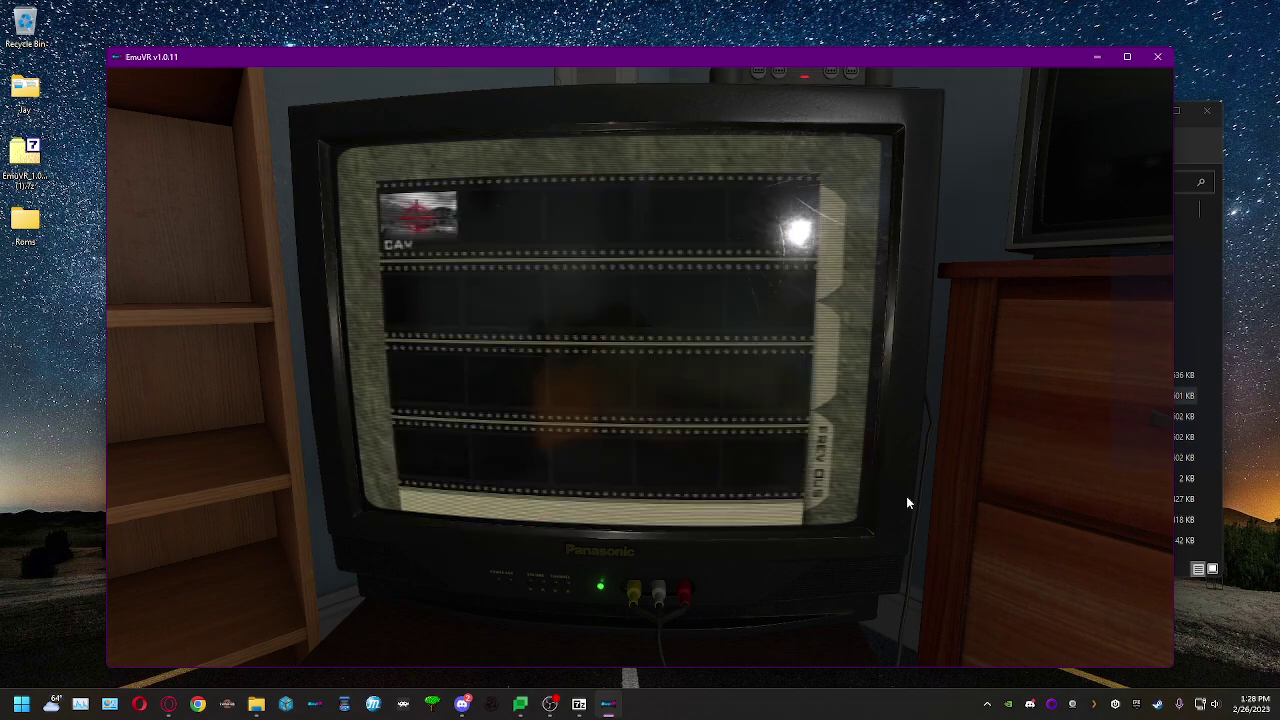
key("Return")
key("Up")
key("Up")
key("Return")
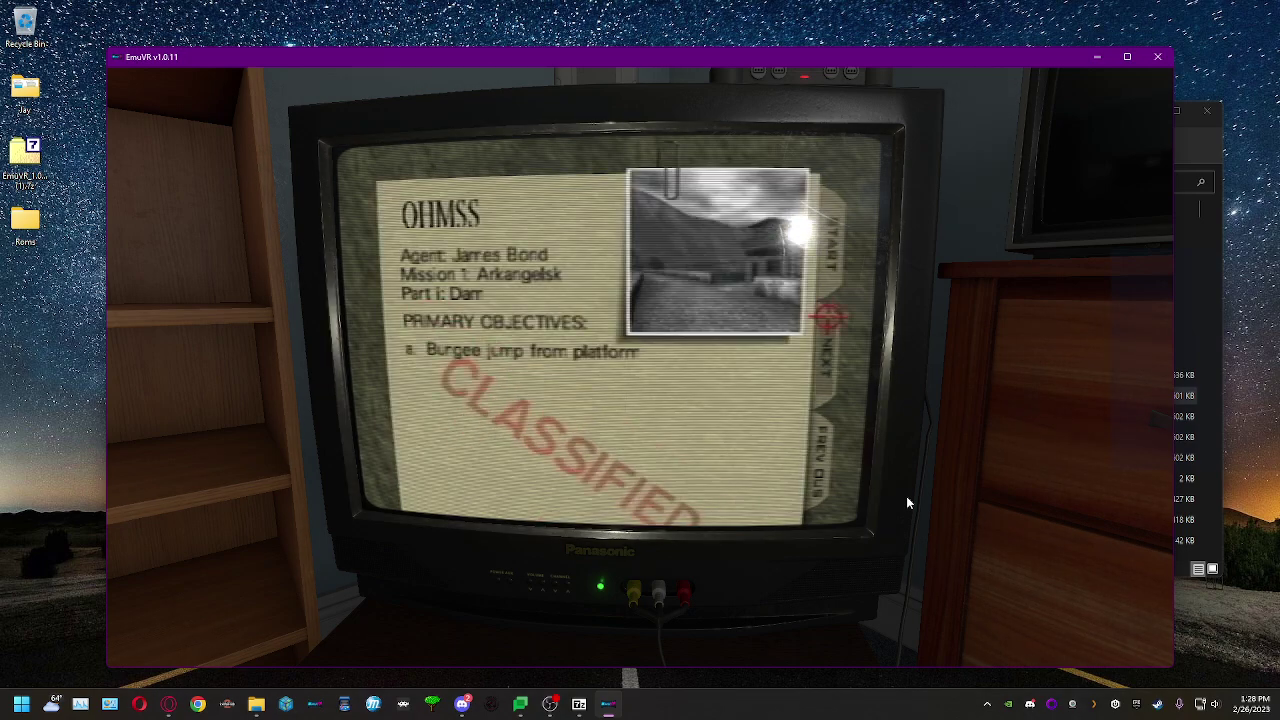
key("Return")
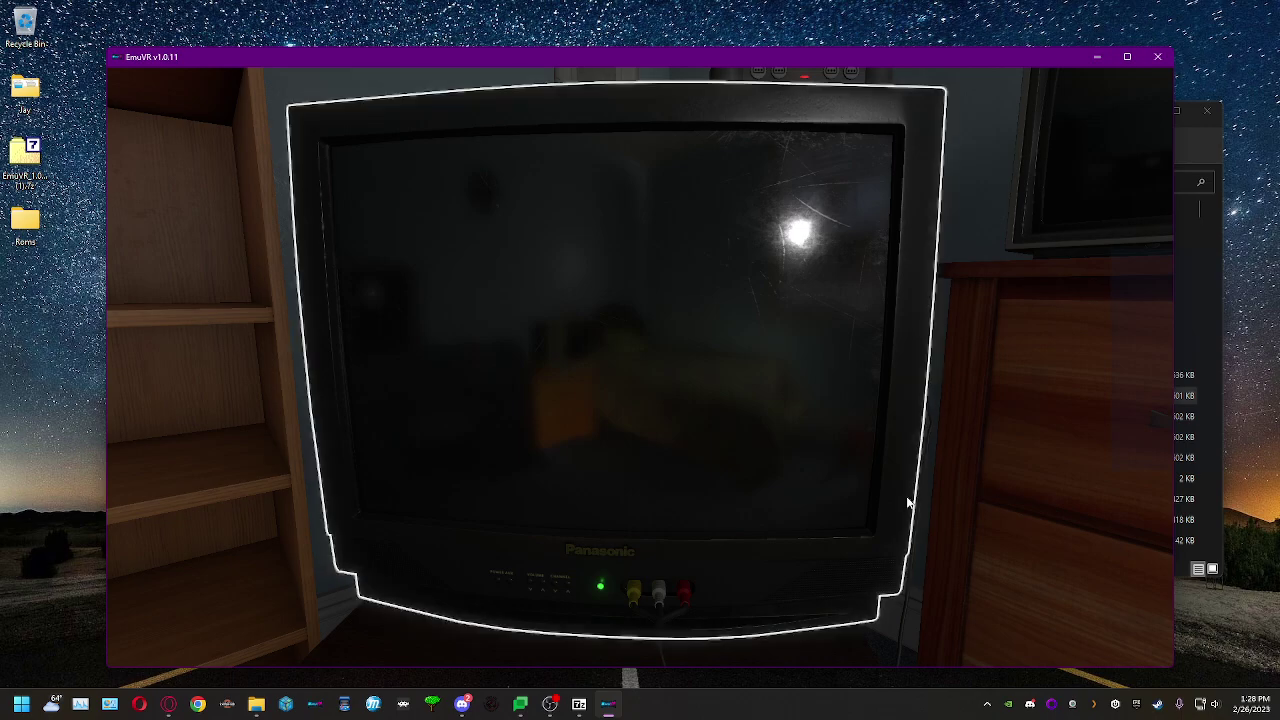
Walk away from the television to the wall clock and change the room's time of day with the clock's arrows.
key("s")
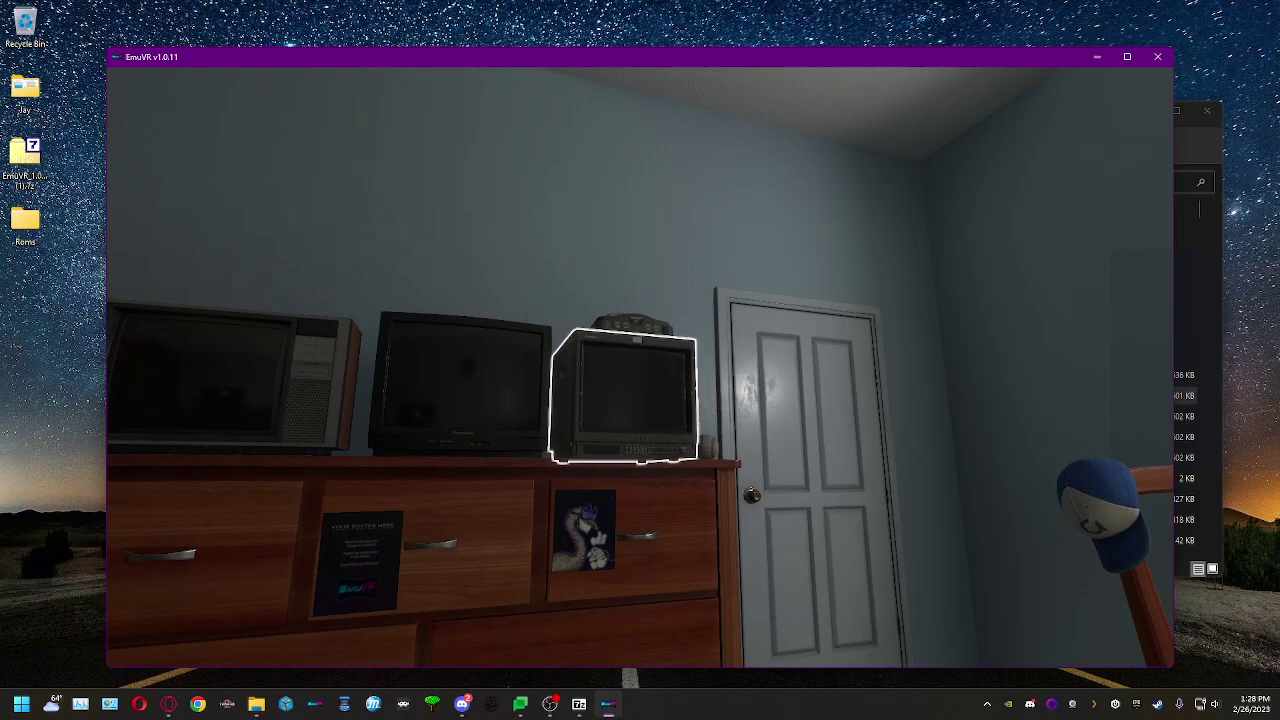
mouse_move(640, 367)
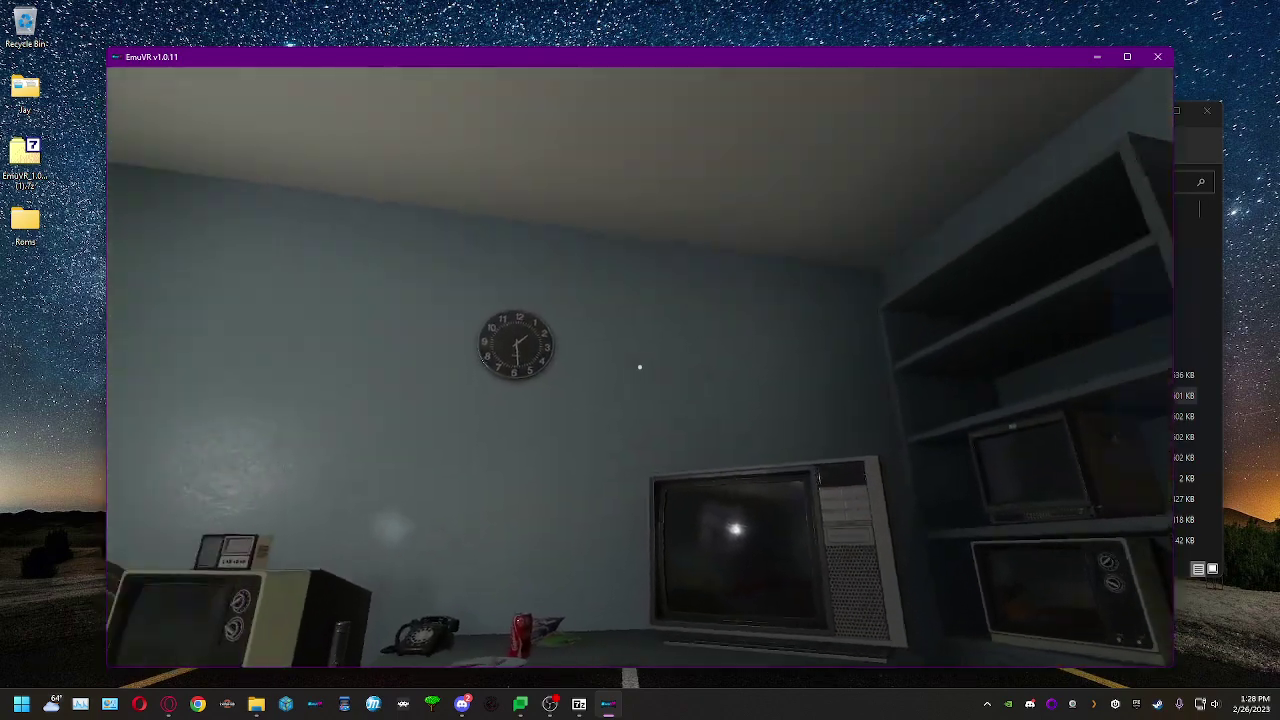
key("w")
left_click(640, 367)
left_click(640, 367)
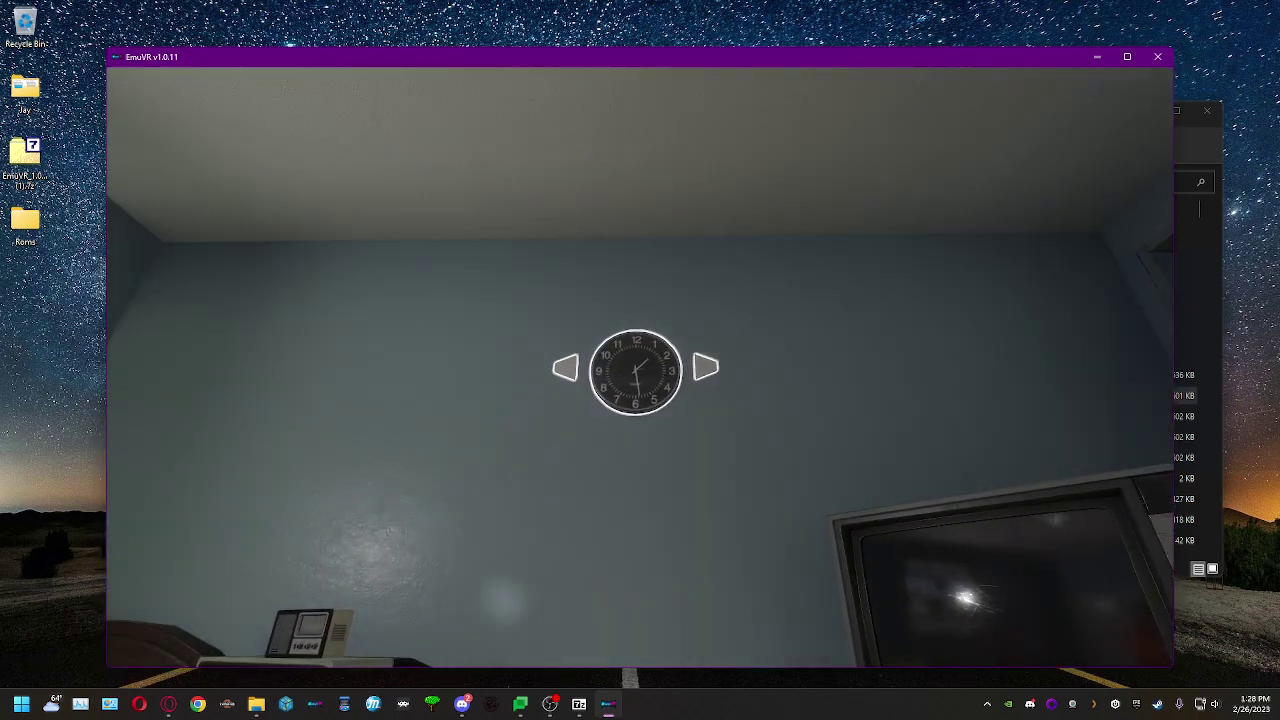
left_click(640, 367)
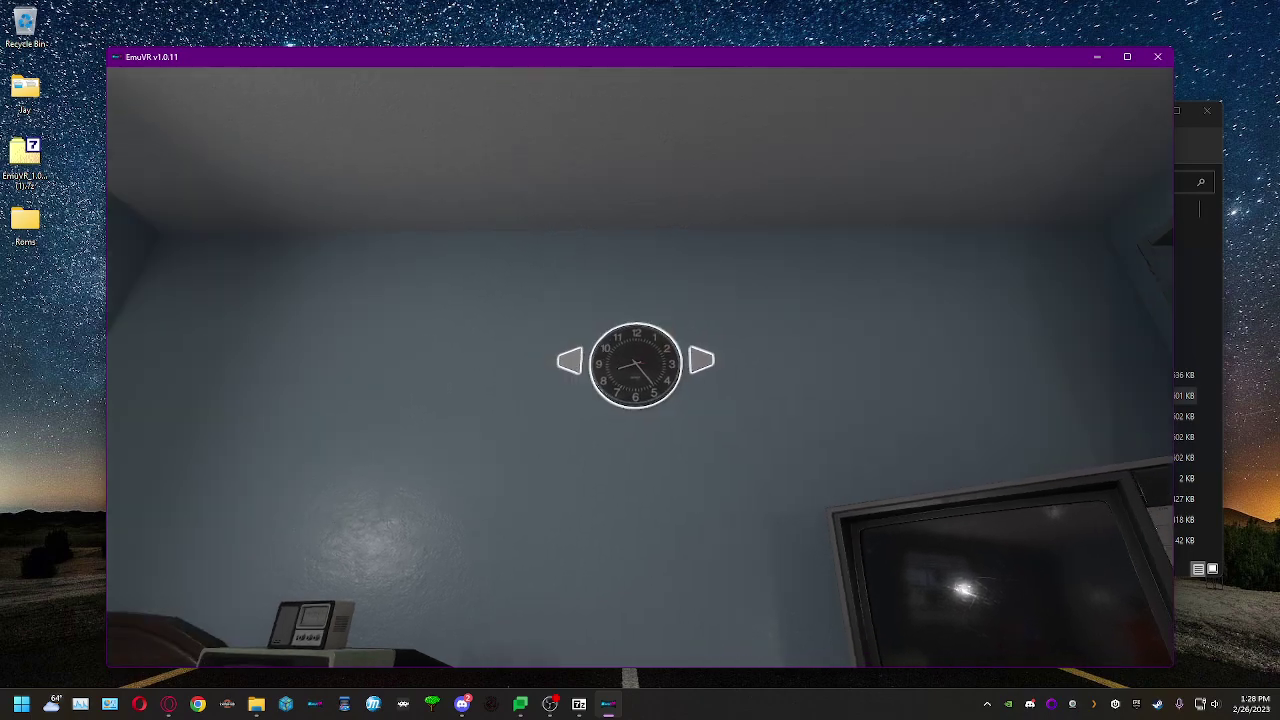
left_click(640, 367)
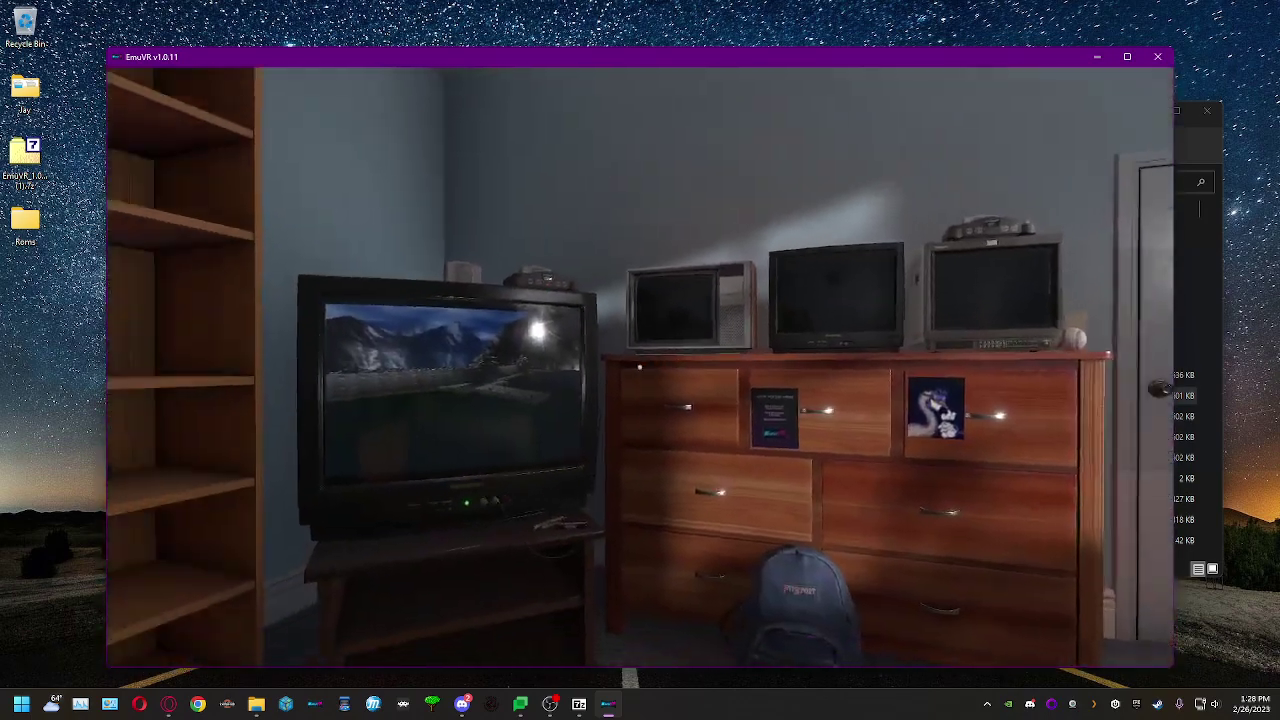
Return to the Panasonic television, play through GoldenEye's Dam level for a while and close EmuVR.
key("w")
key("w")
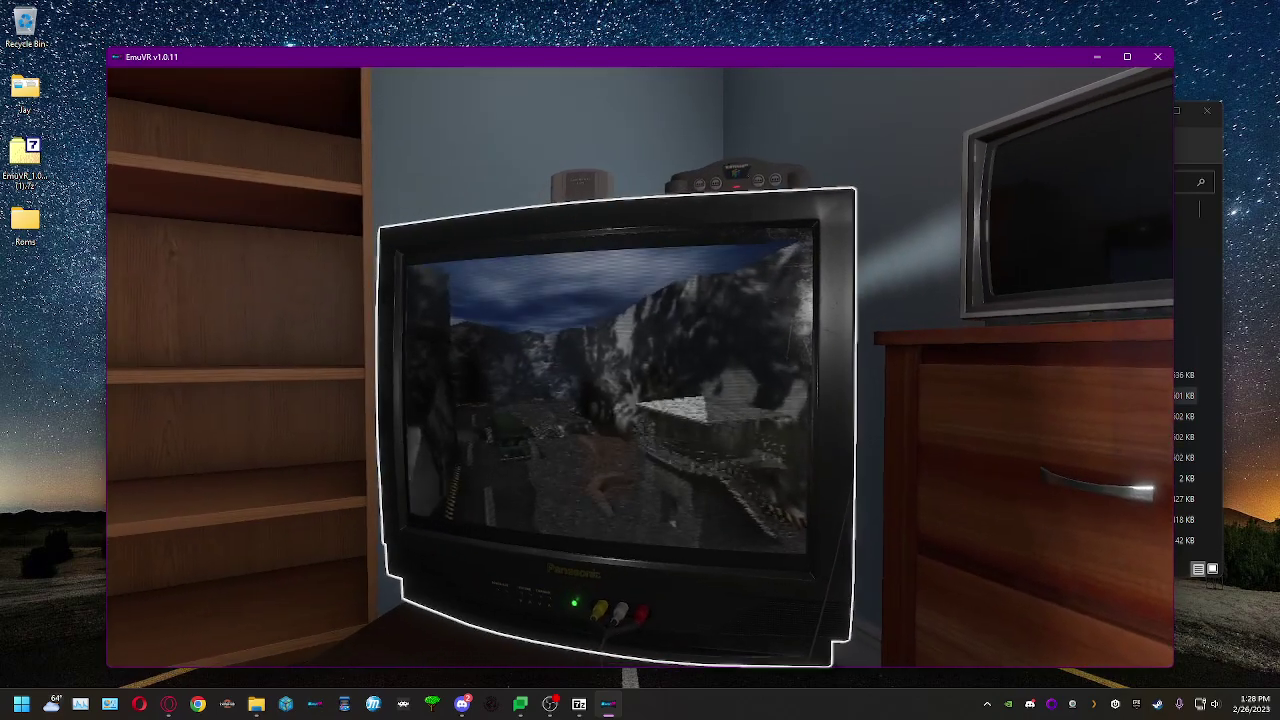
key("w")
key("a")
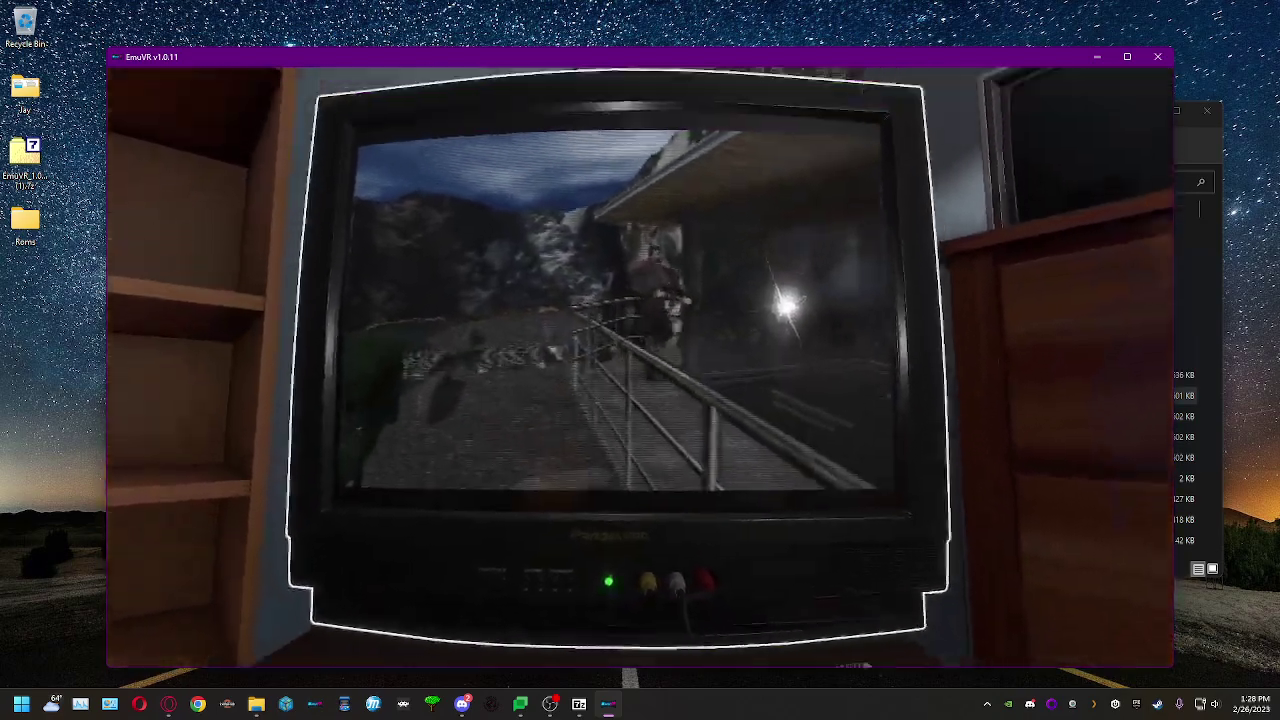
key("w")
key("s")
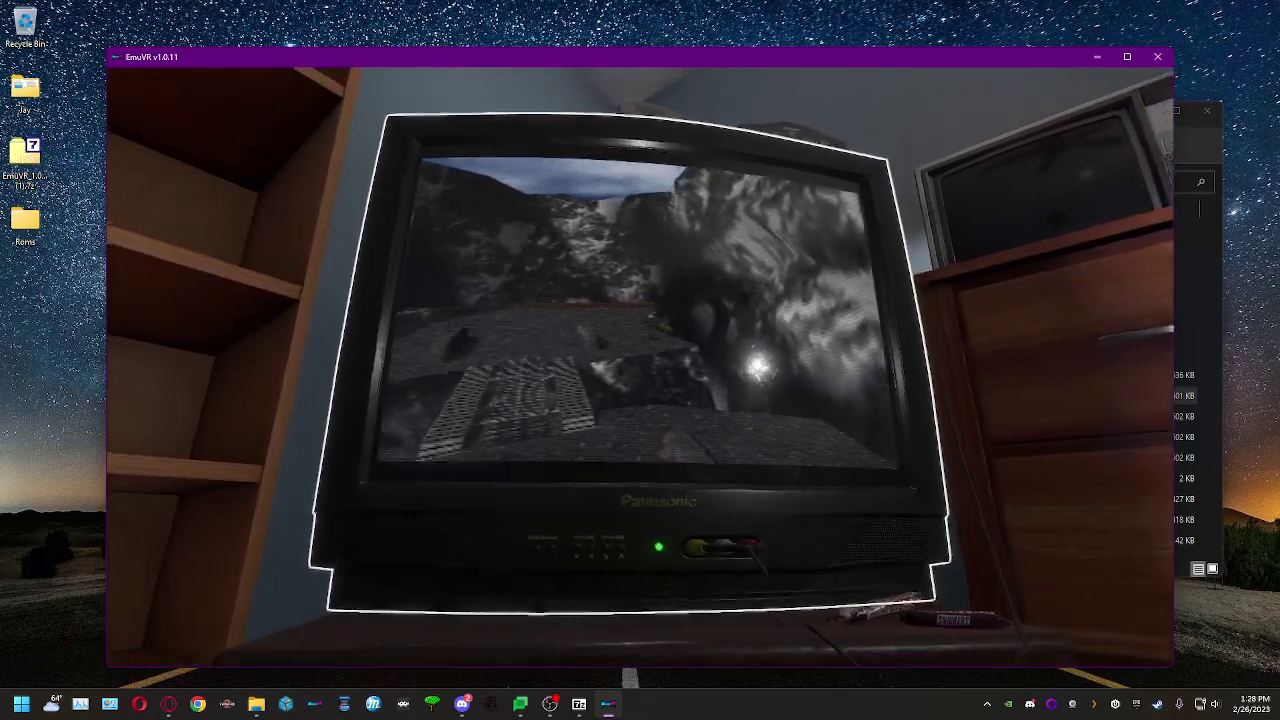
key("Escape")
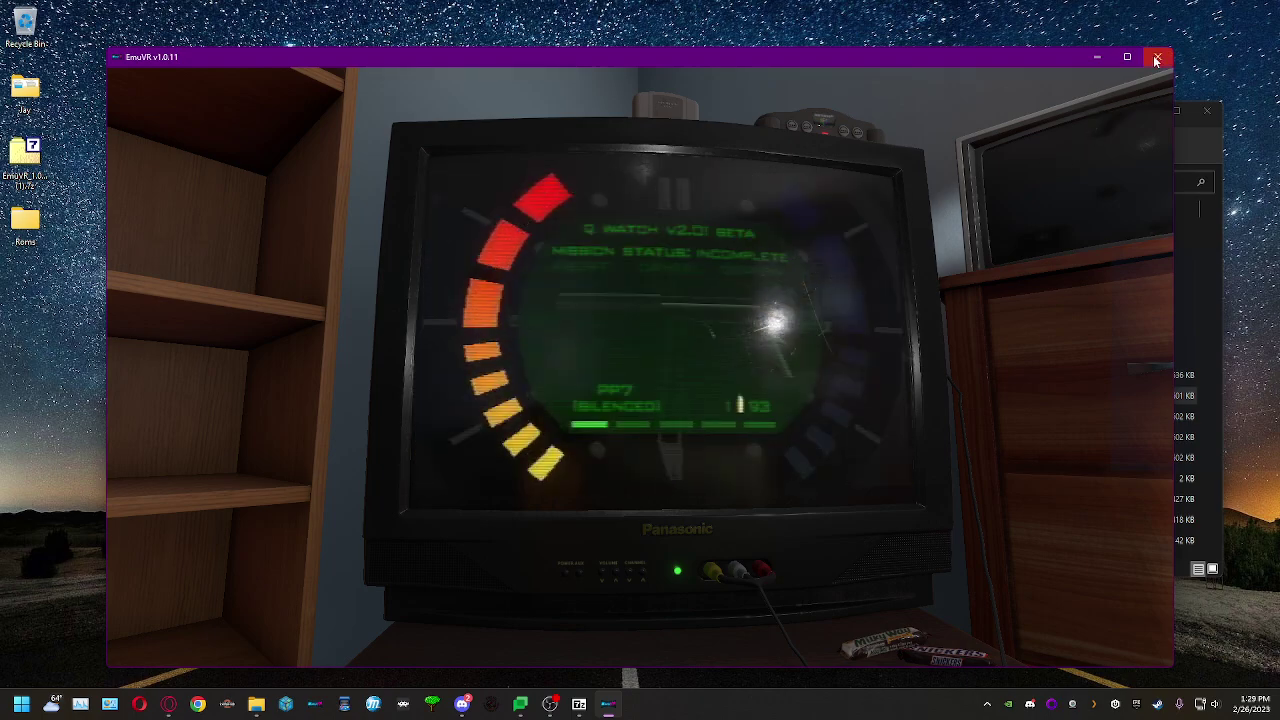
left_click(1155, 59)
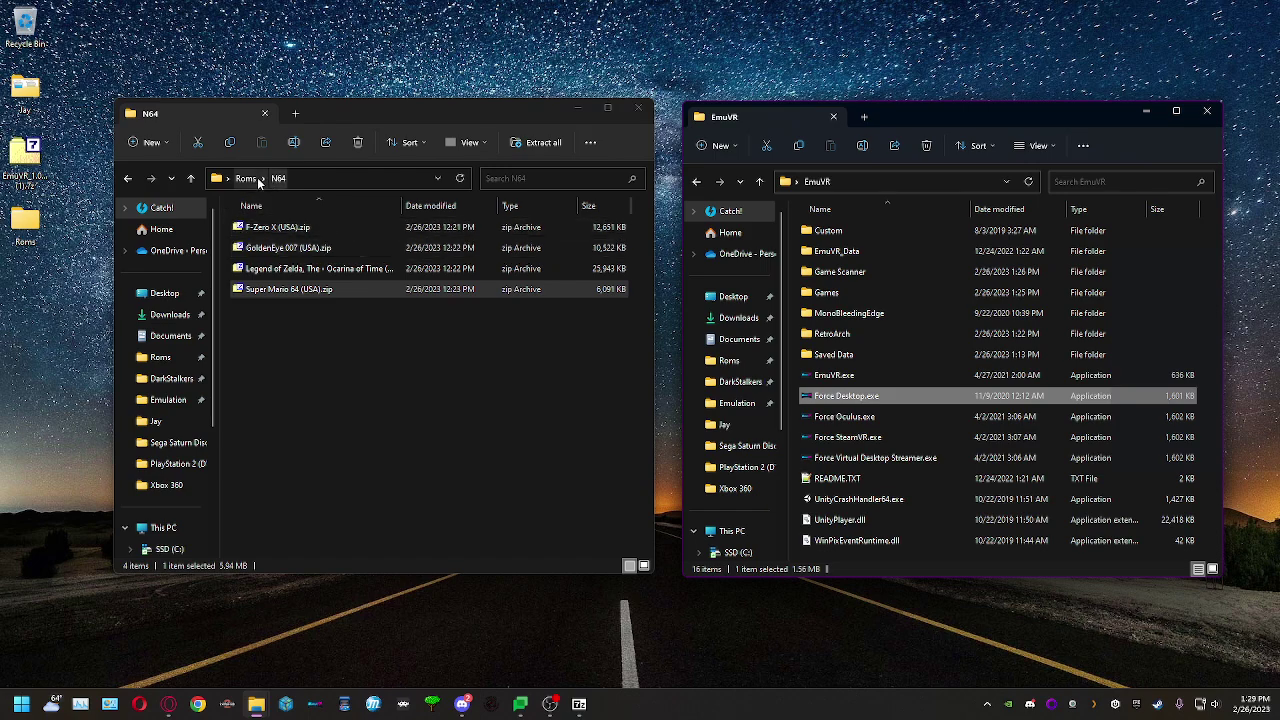
Show the Roms folder alongside EmuVR's Games folder and create a new folder named Gamecube inside Games.
left_click(247, 179)
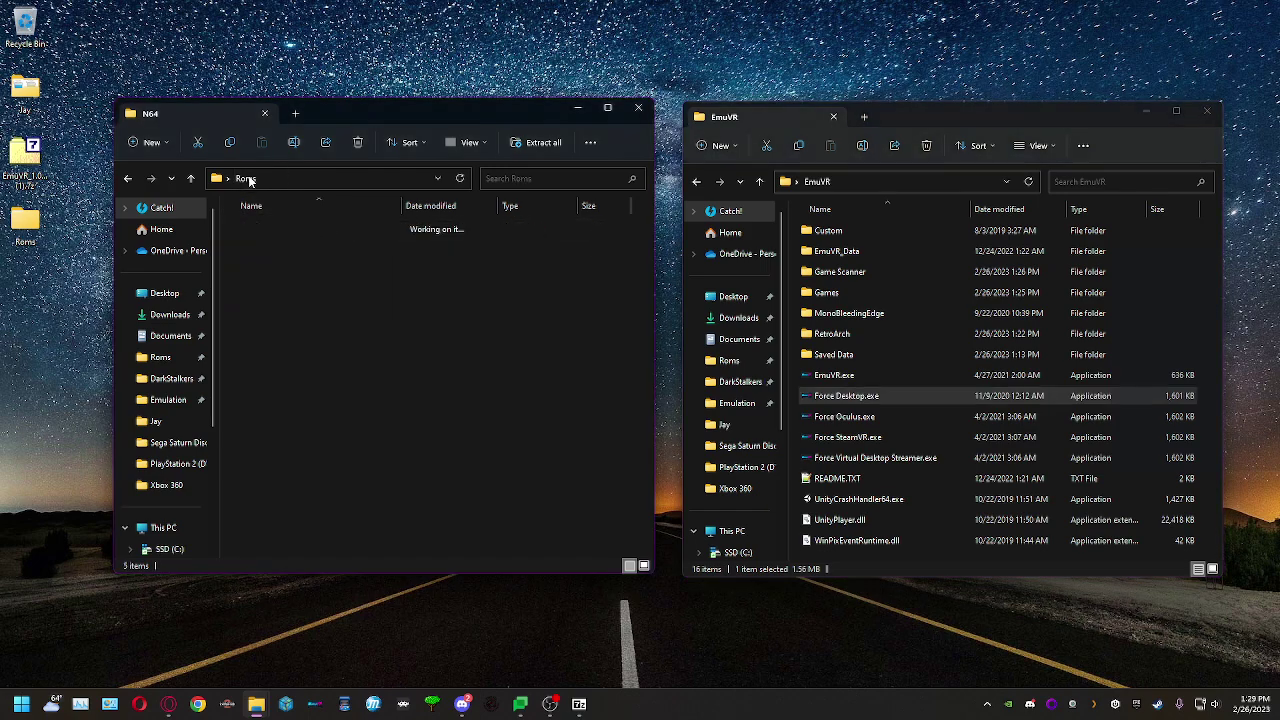
double_click(854, 293)
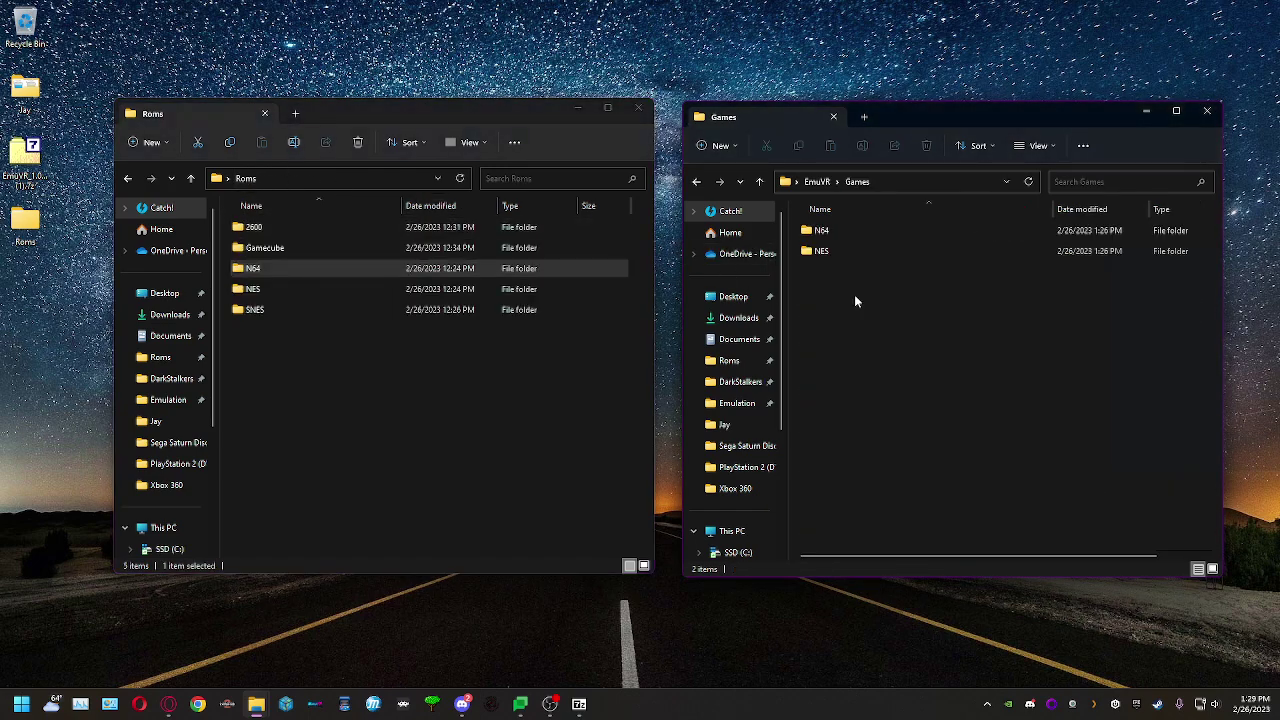
right_click(882, 354)
mouse_move(950, 454)
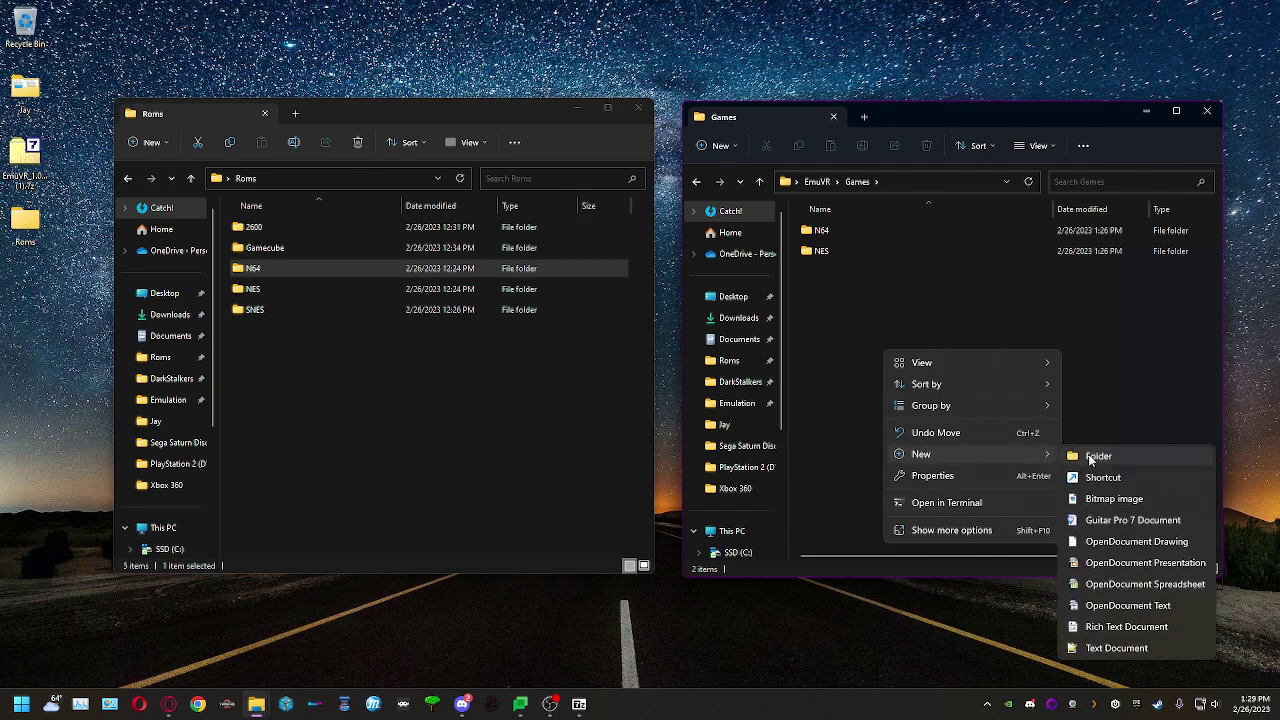
left_click(1089, 454)
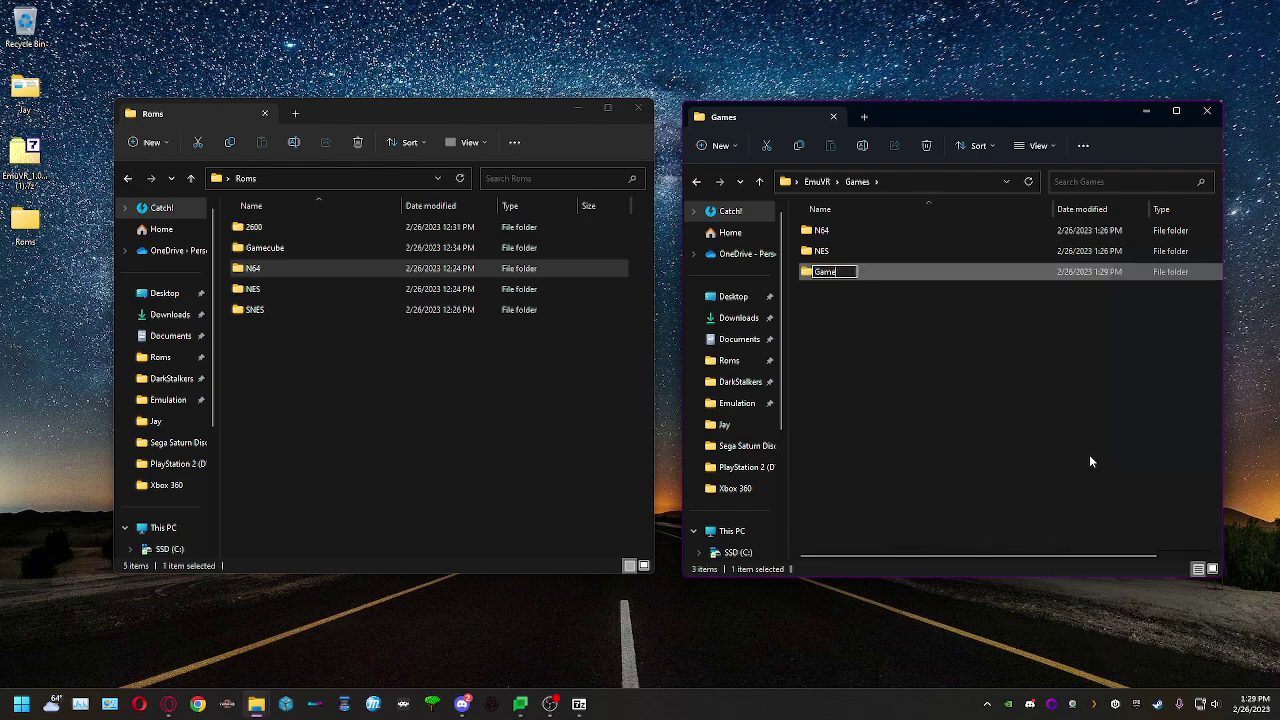
type("Gamecube")
key("Return")
Move Super Monkey Ball, Capcom vs. SNK 2 EO and Super Smash Bros. Melee from Roms\Gamecube into EmuVR's Gamecube folder and check its contents.
double_click(286, 251)
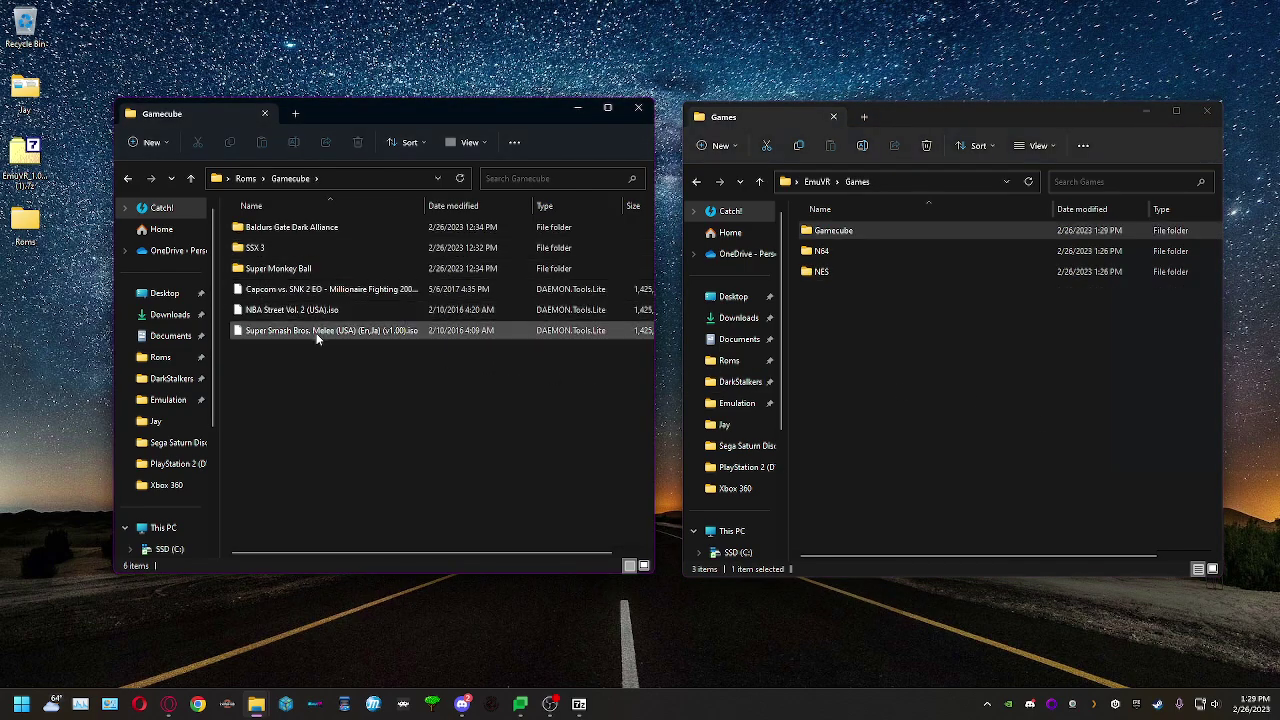
left_click(318, 336)
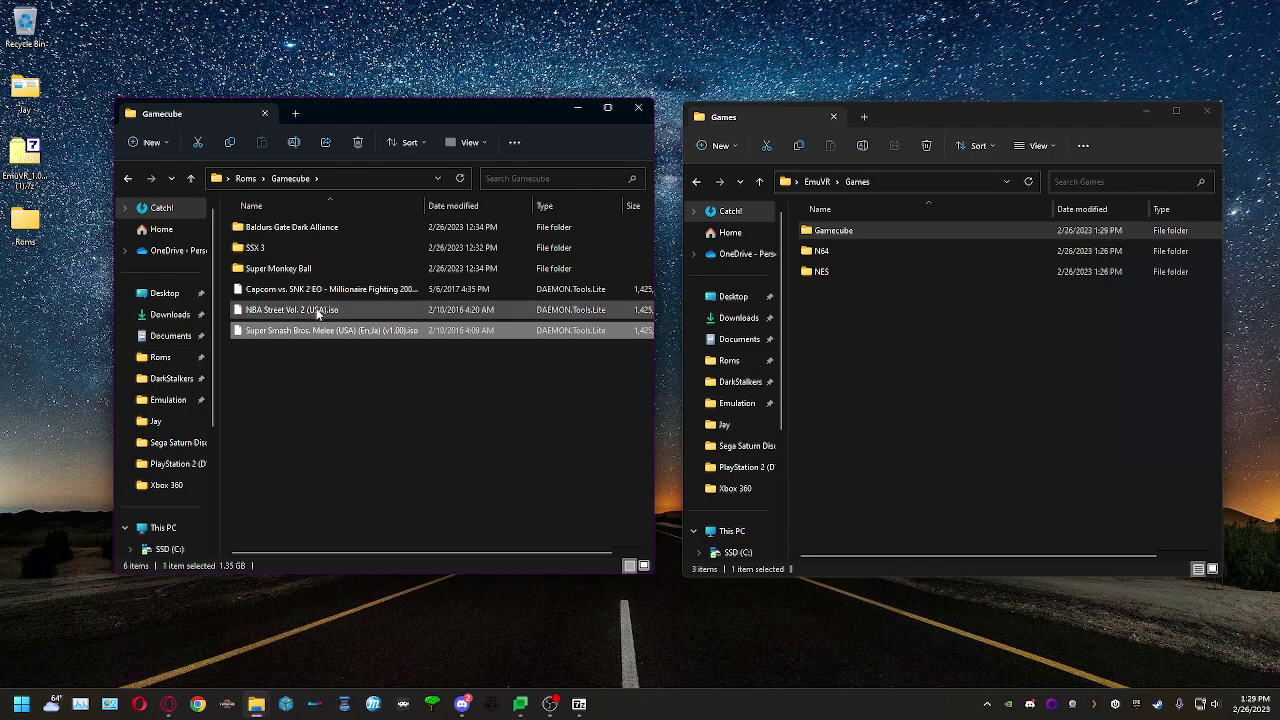
left_click(318, 313)
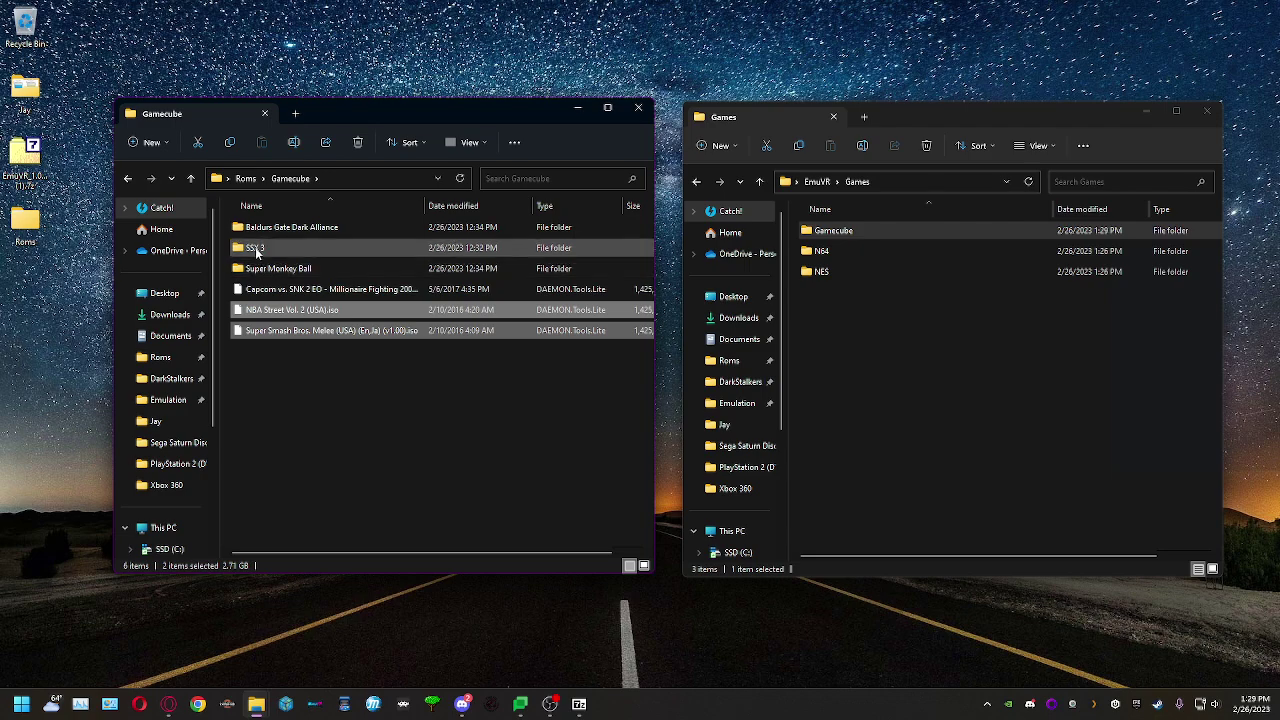
left_click(266, 272, "ctrl")
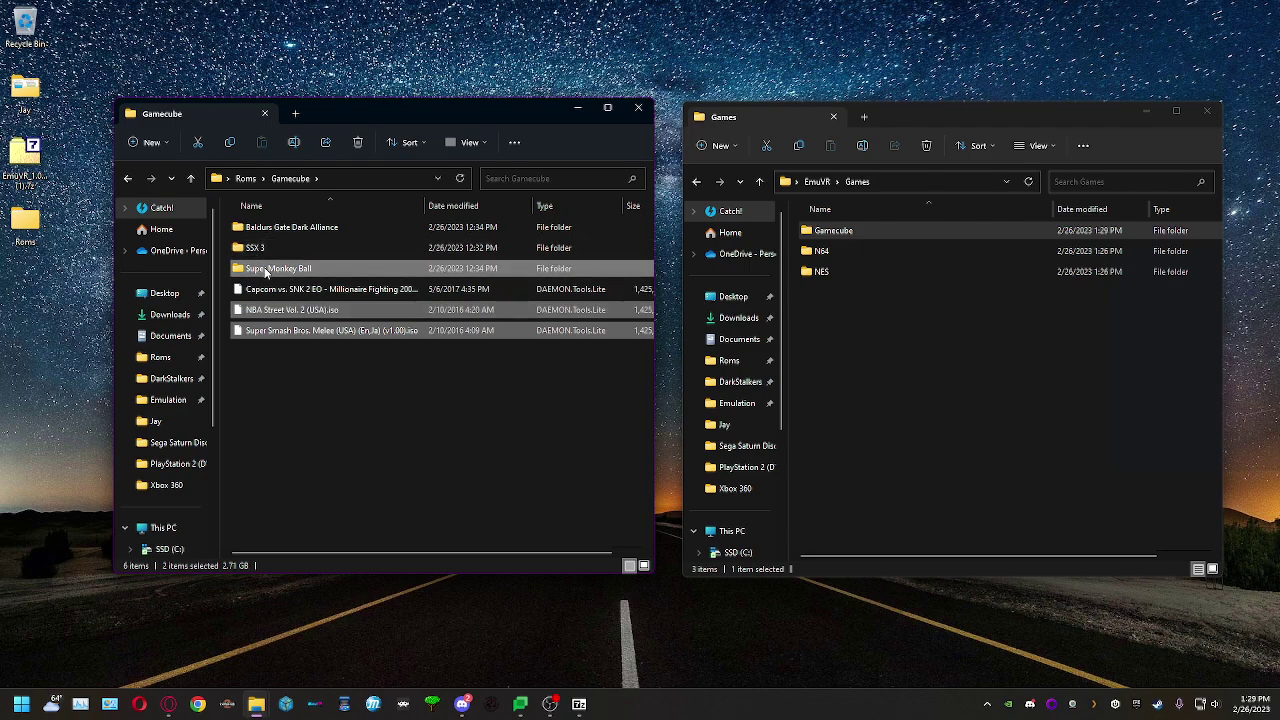
left_click(306, 313, "ctrl")
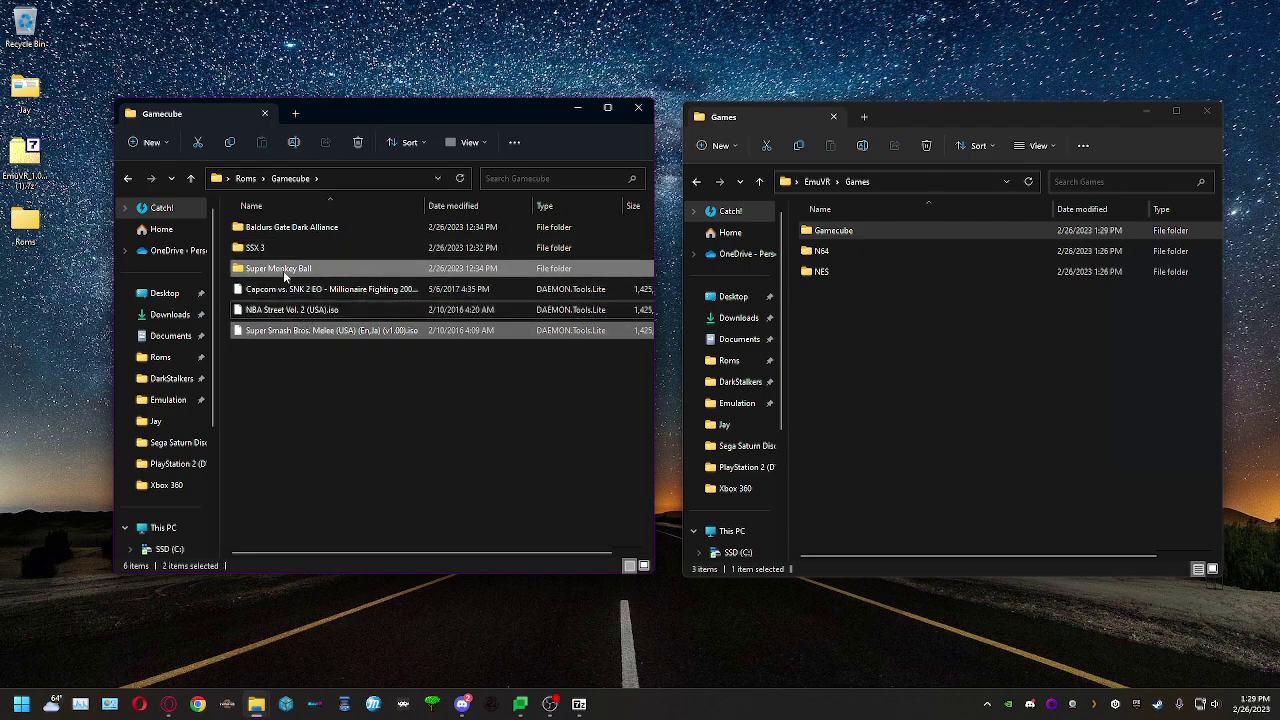
left_click(296, 296, "ctrl")
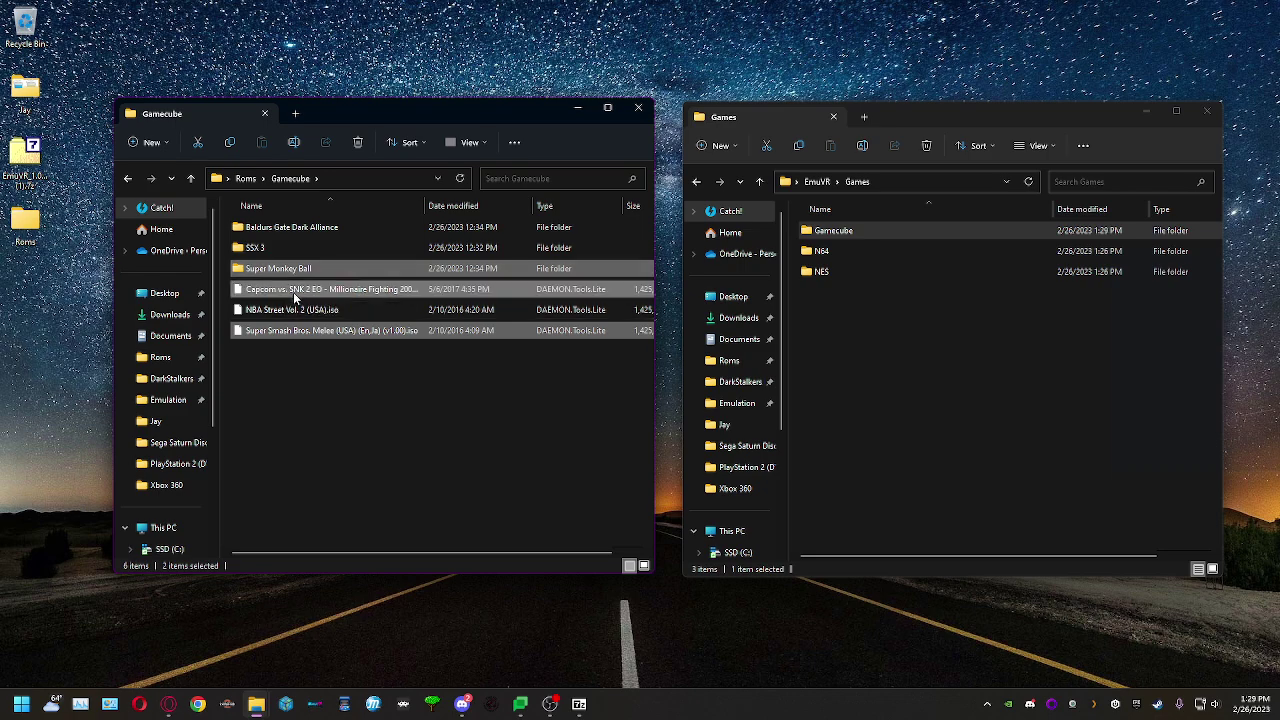
left_click_drag(310, 275, 845, 235)
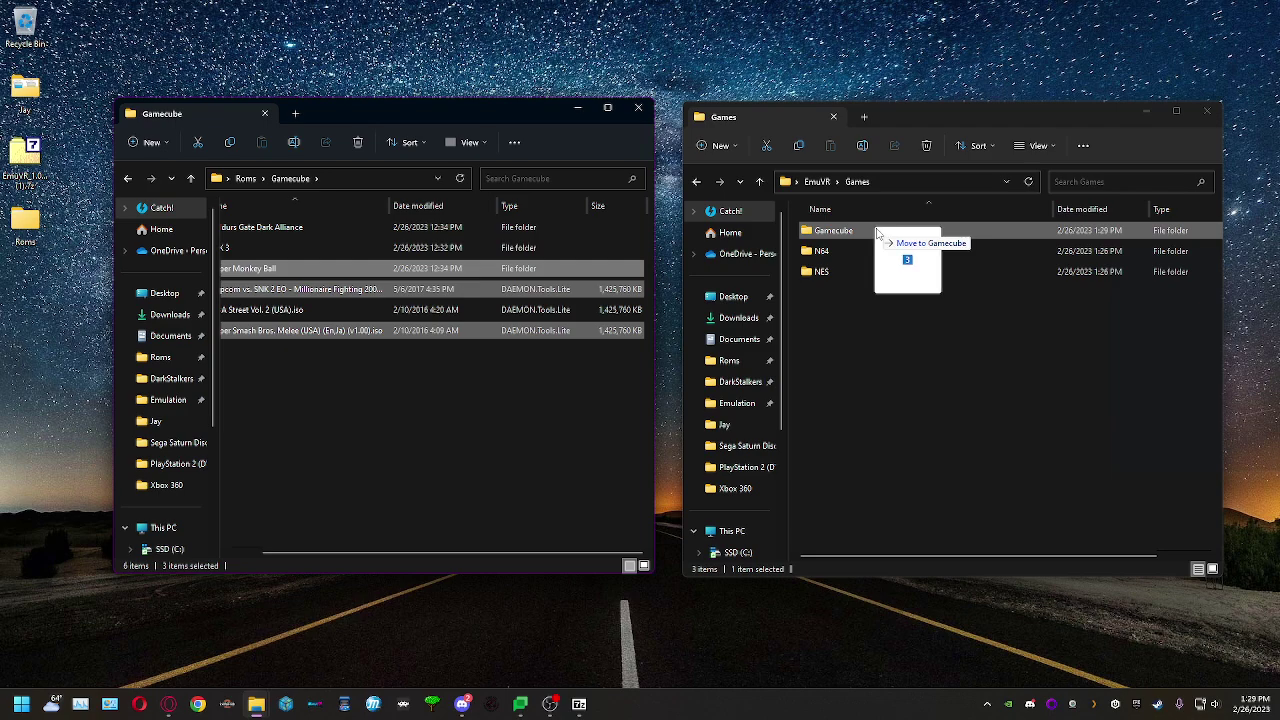
left_click_drag(877, 233, 872, 228)
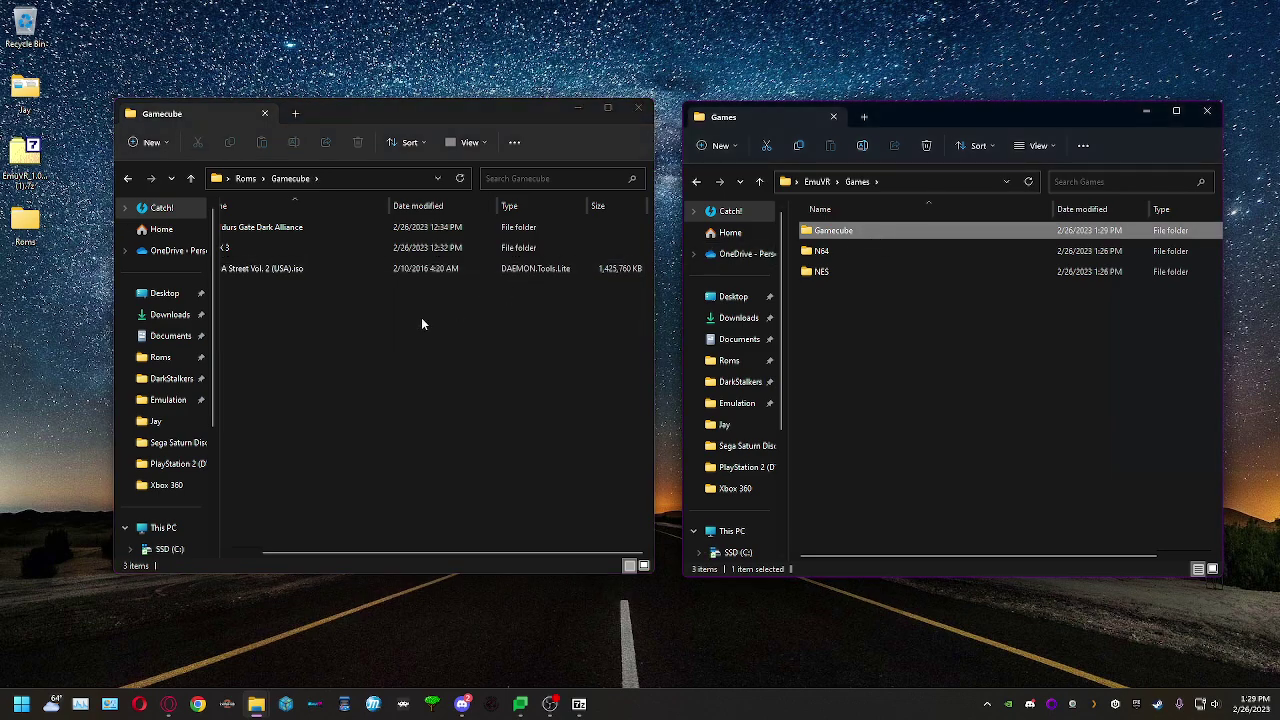
left_click(422, 323)
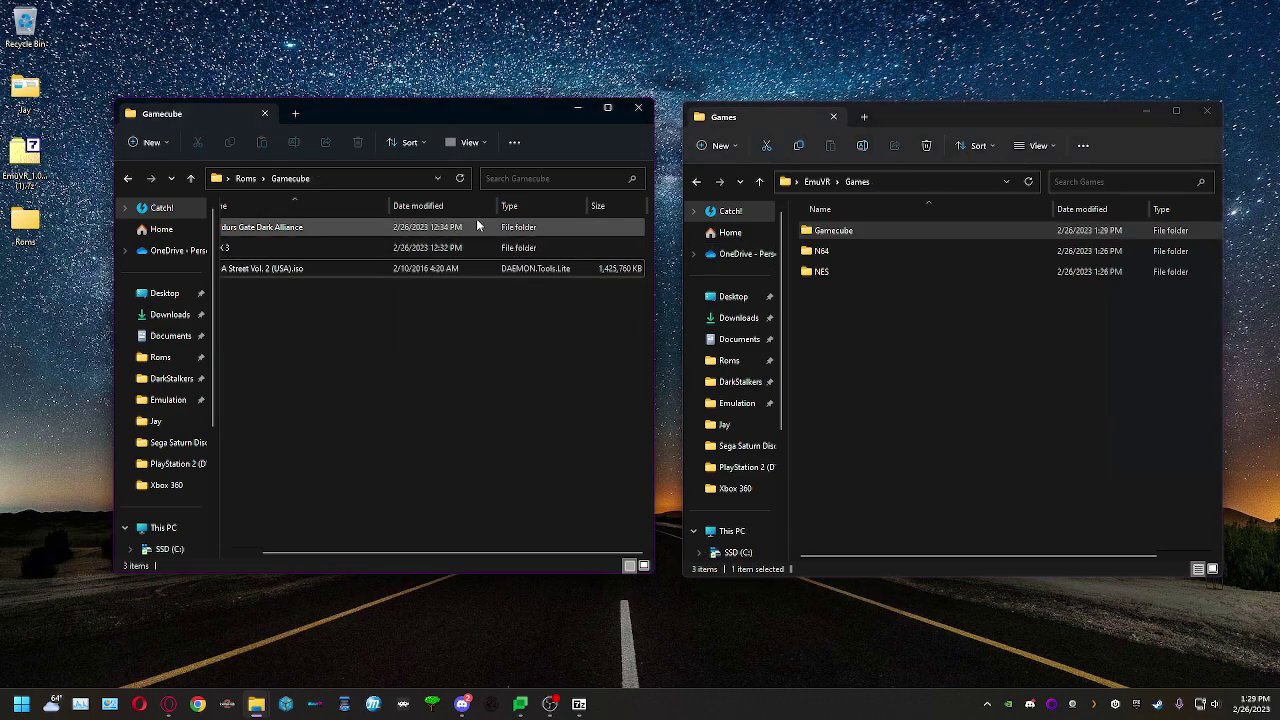
double_click(880, 231)
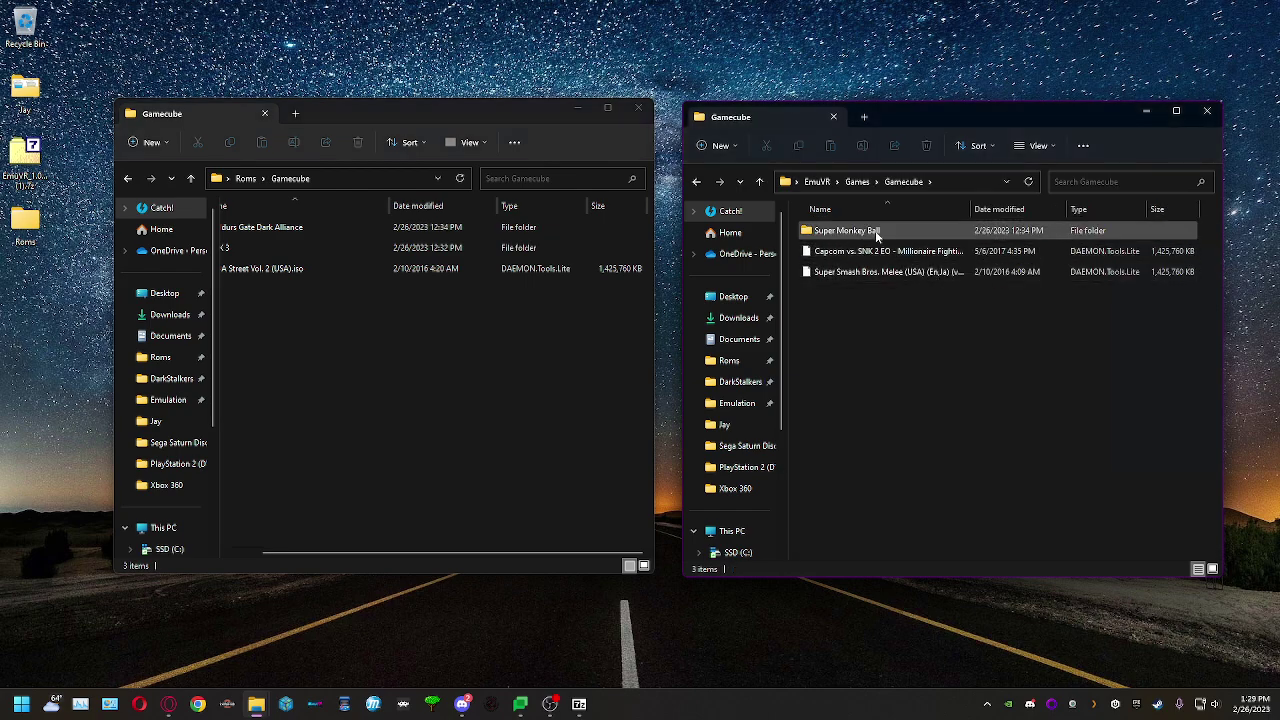
left_click(877, 232)
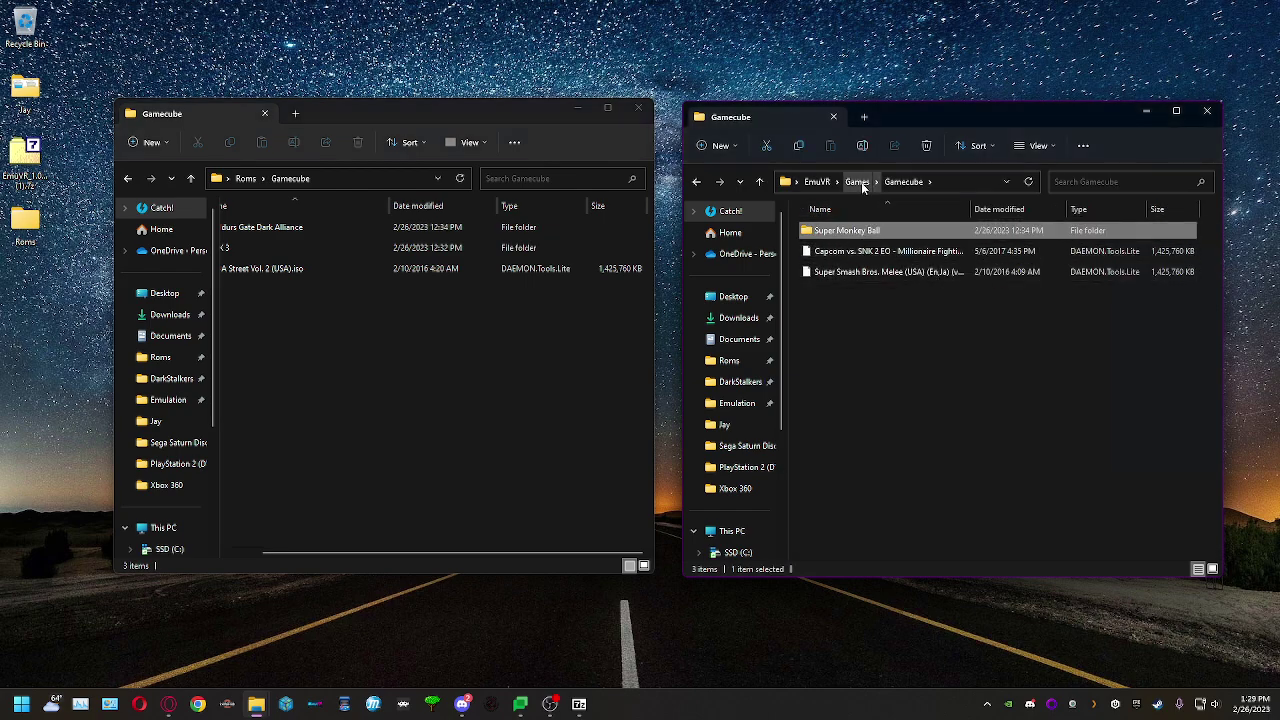
Go back to the EmuVR folder and run Game Scanner.exe from its Game Scanner folder.
left_click(857, 182)
left_click(818, 184)
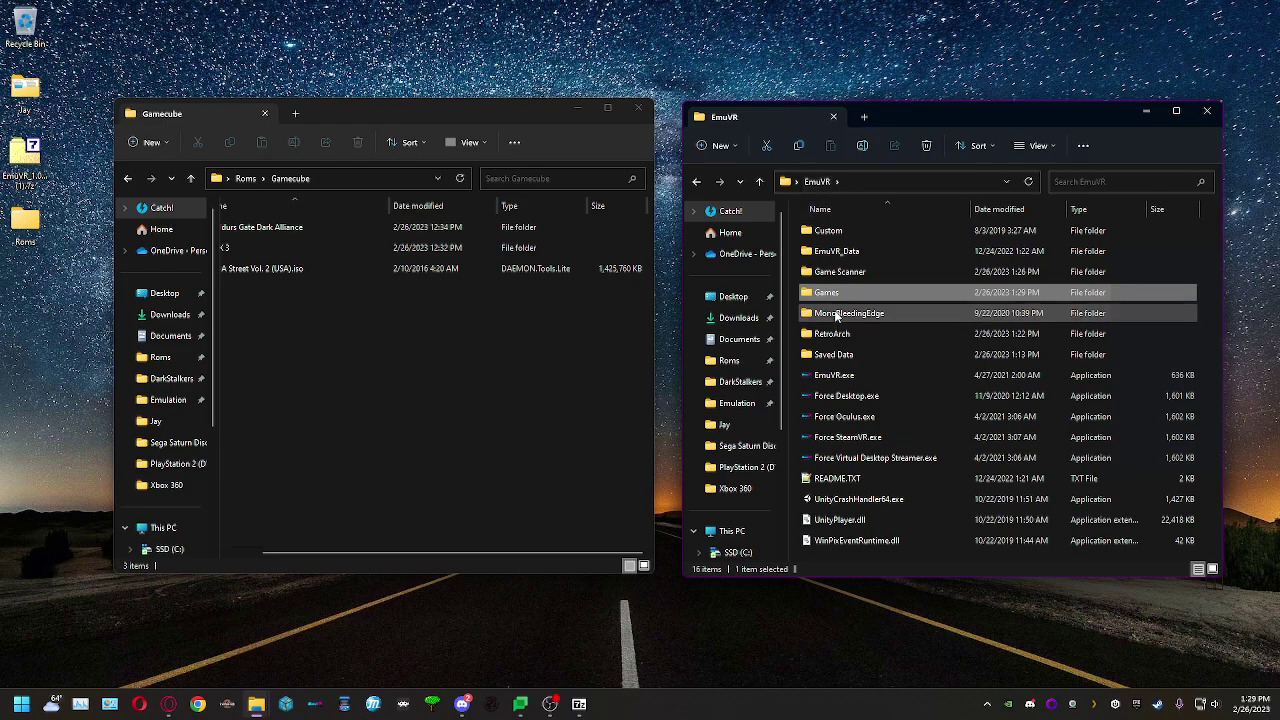
left_click(849, 273)
double_click(849, 273)
left_click(845, 314)
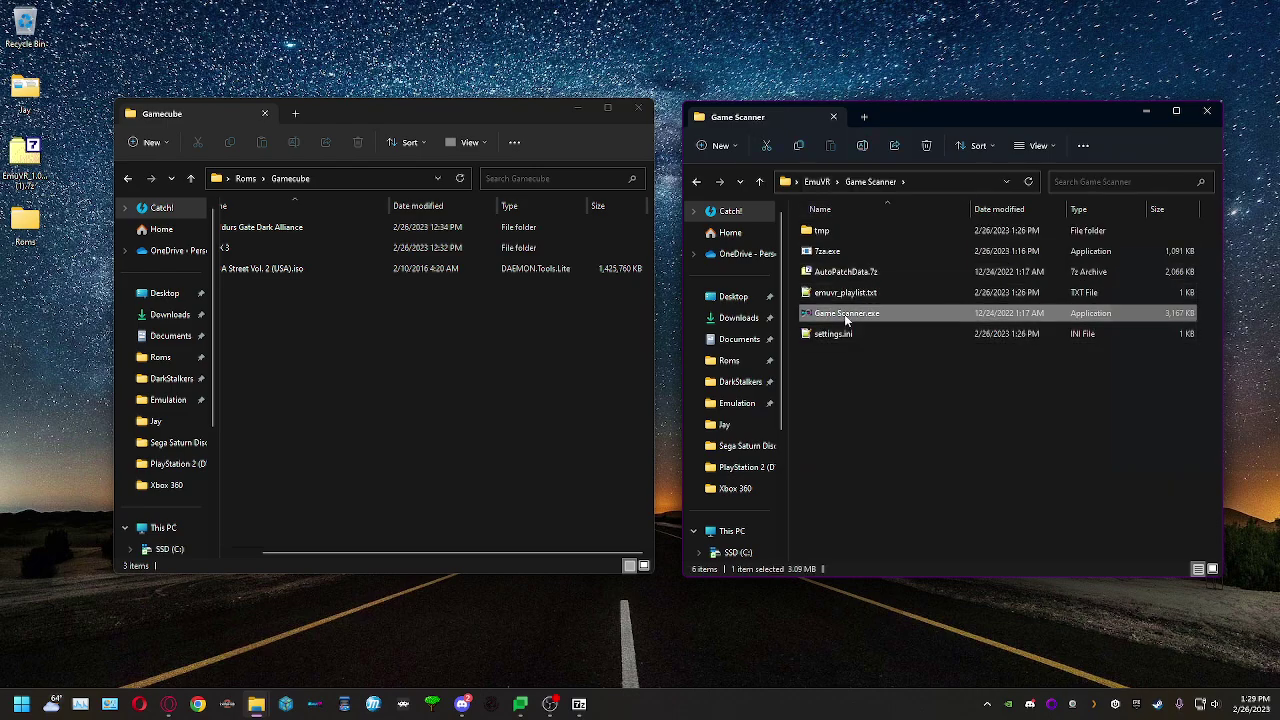
double_click(857, 314)
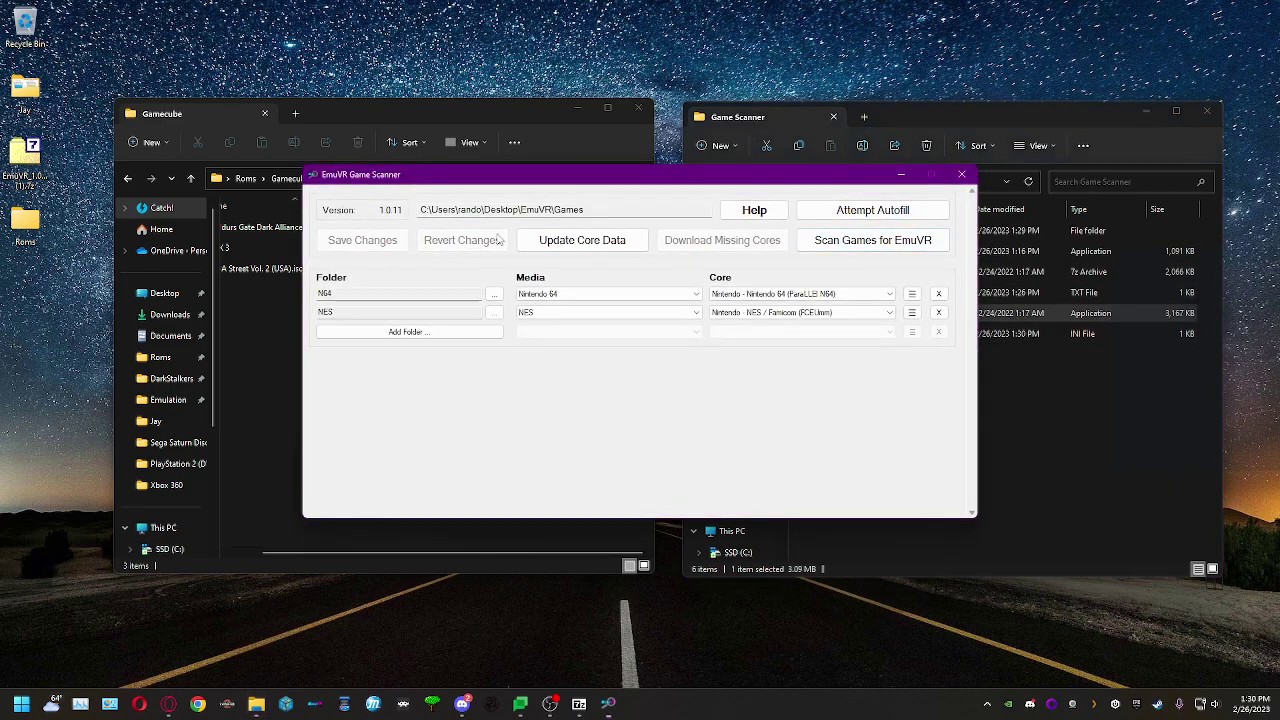
Add the Gamecube subfolder of Games as a content folder in the scanner.
left_click(437, 332)
left_click(660, 434)
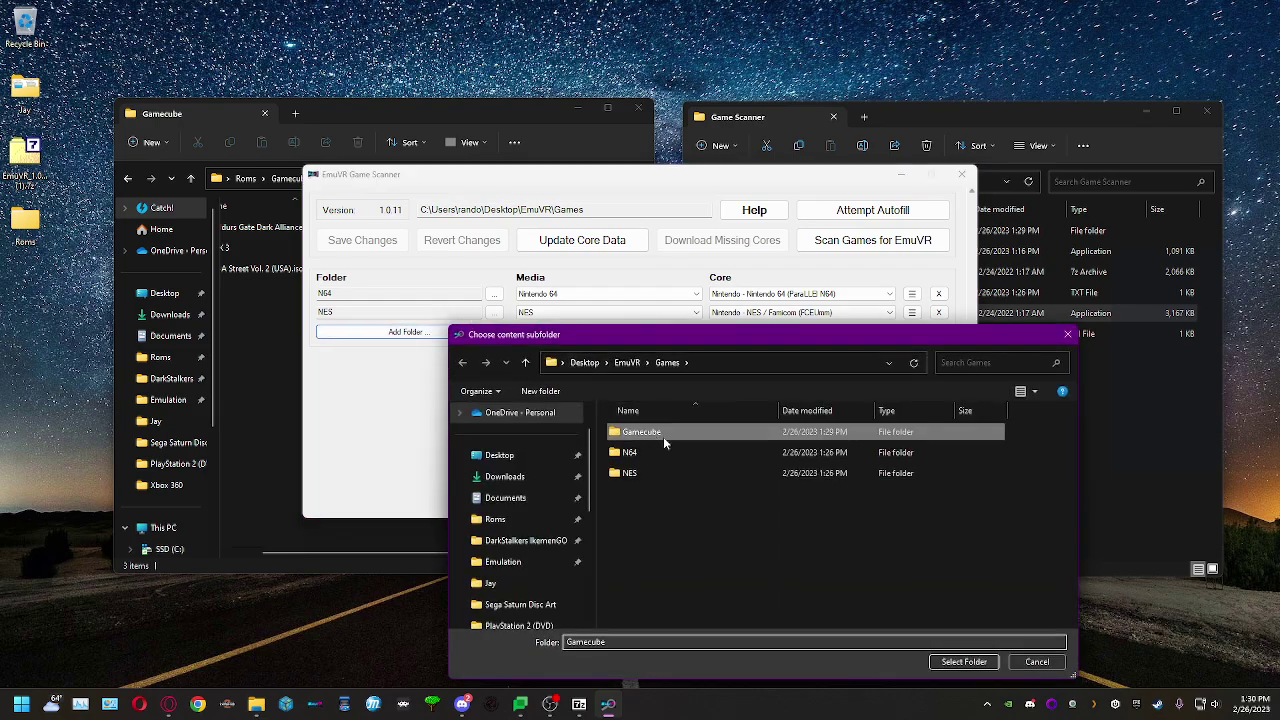
left_click(963, 662)
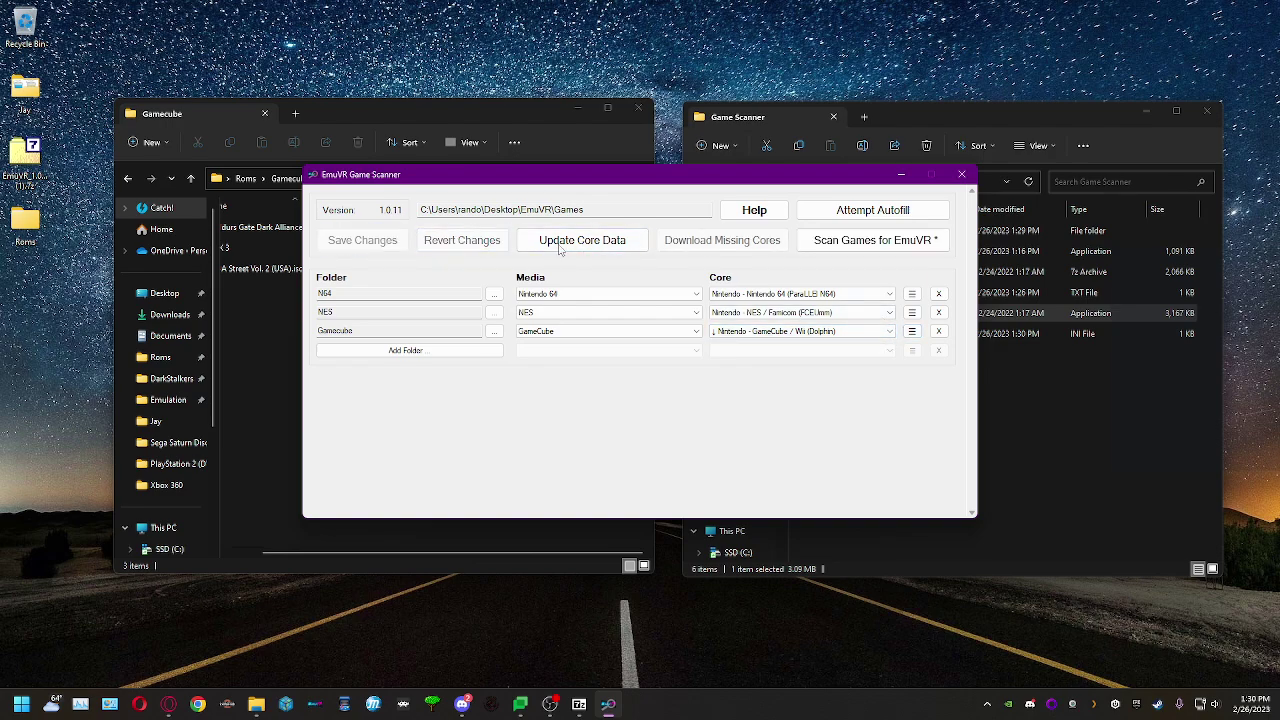
Download the missing Nintendo - GameCube / Wii (Dolphin) core and scan the games for EmuVR.
left_click(746, 244)
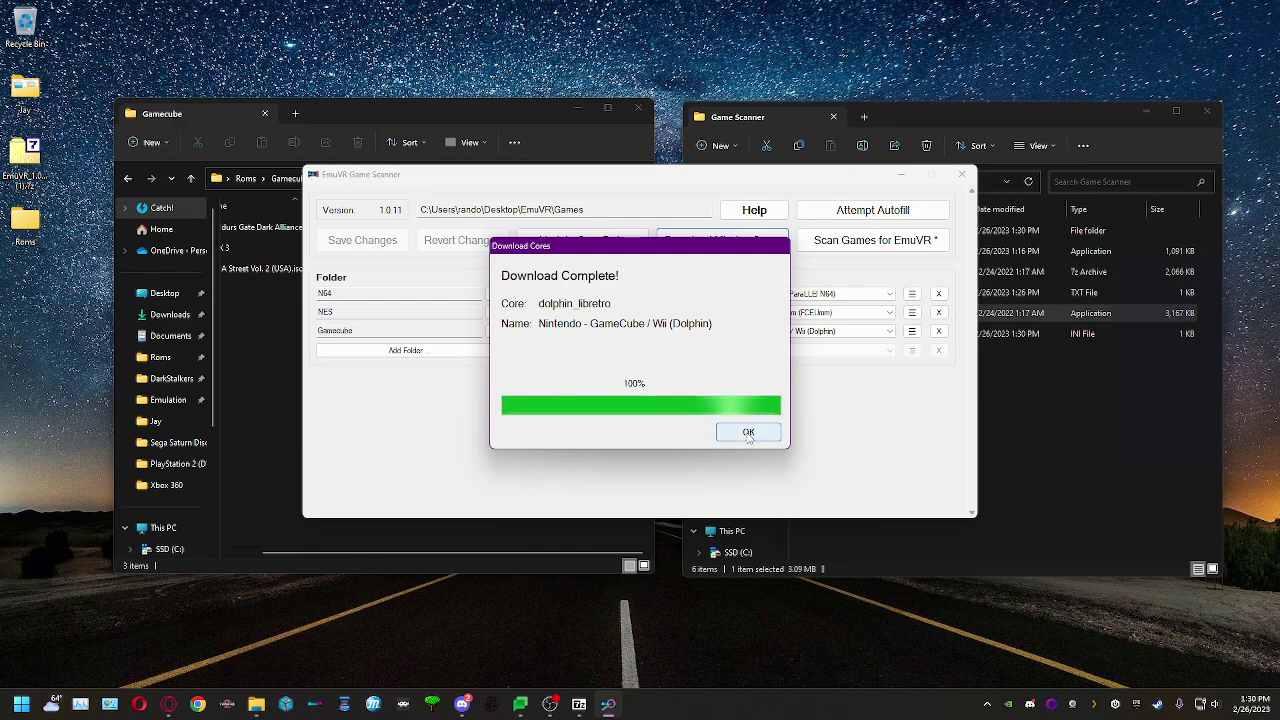
left_click(748, 432)
left_click(848, 245)
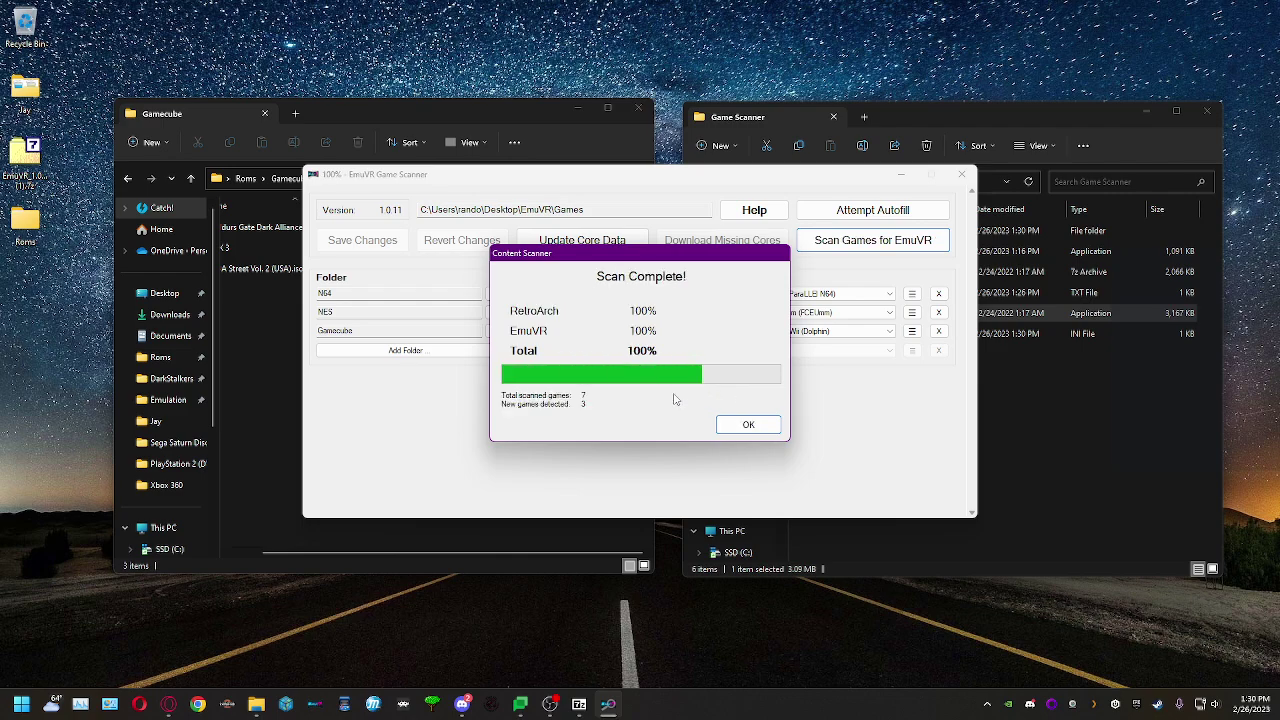
left_click(749, 425)
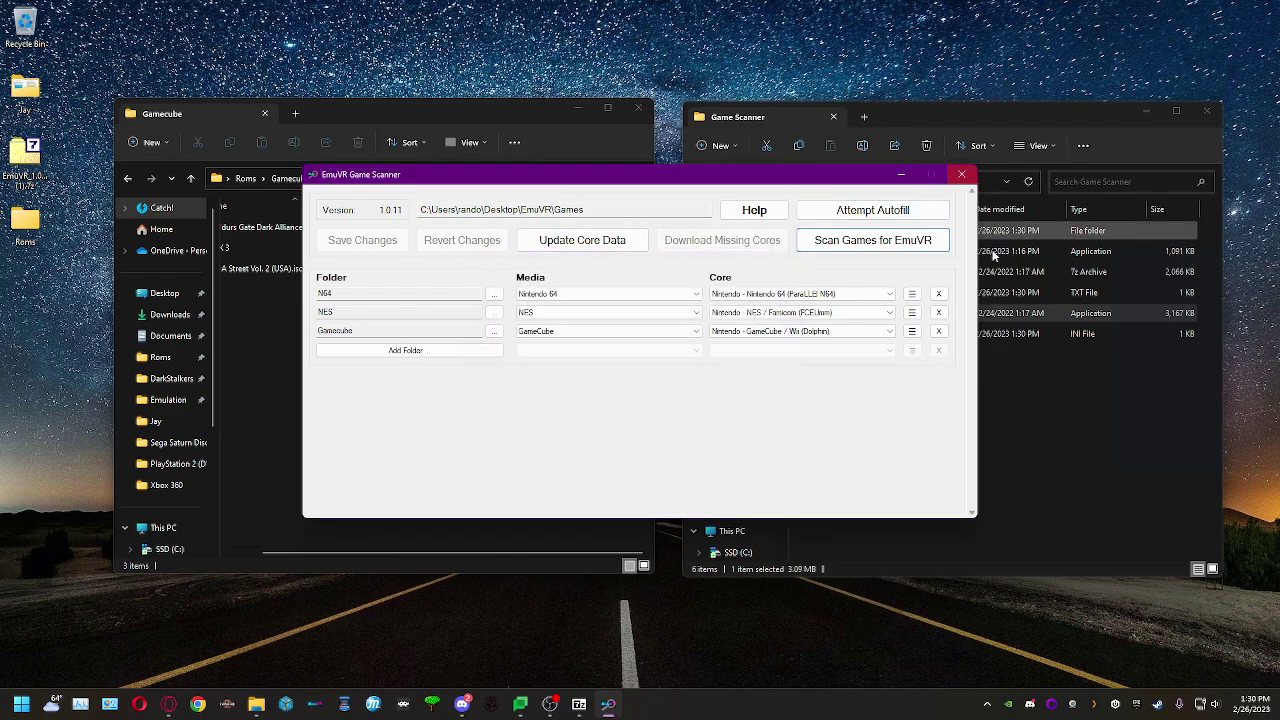
Check the contents of EmuVR's Games\Gamecube folder and its Super Monkey Ball subfolder, and return to the EmuVR folder.
left_click(1058, 418)
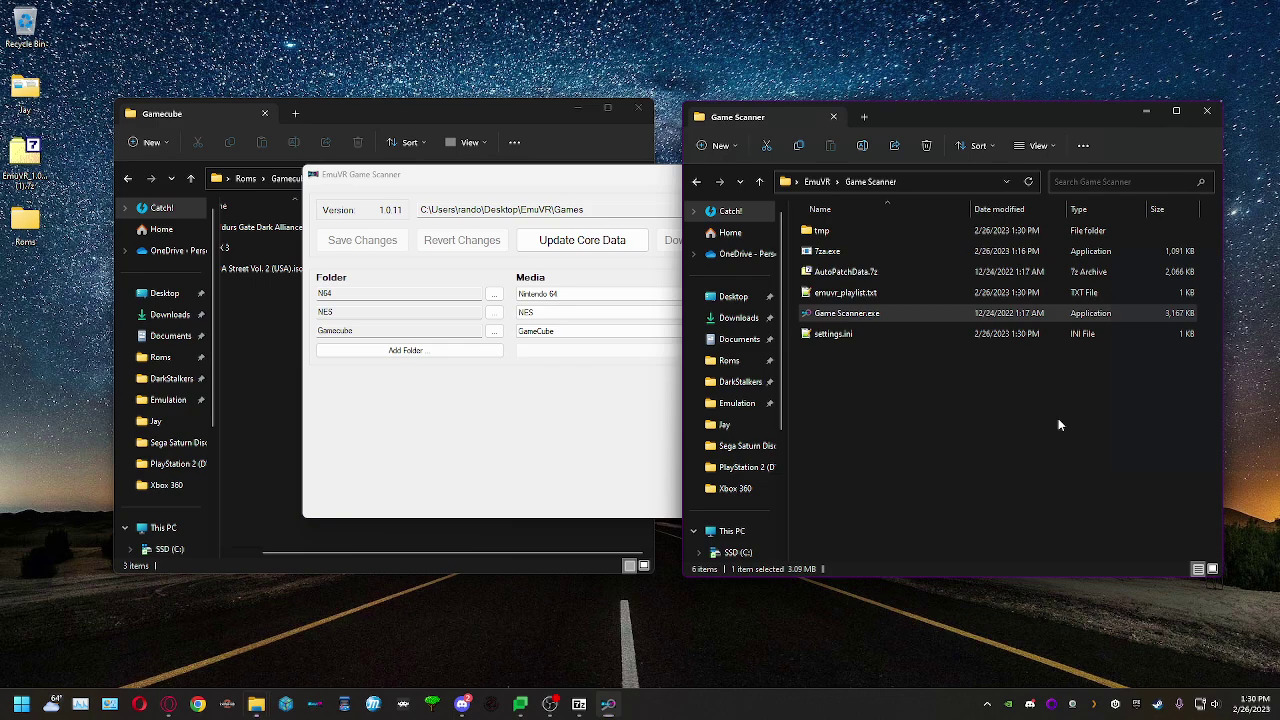
left_click(822, 192)
left_click(839, 296)
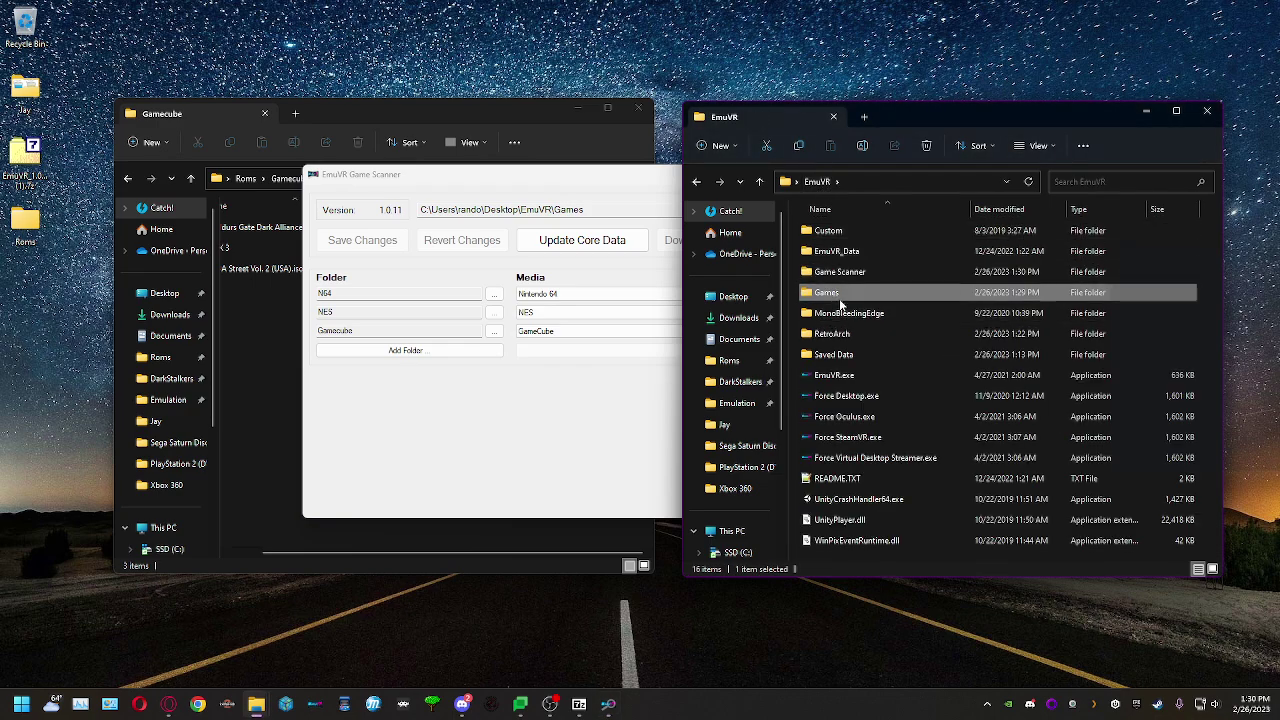
double_click(840, 300)
double_click(830, 235)
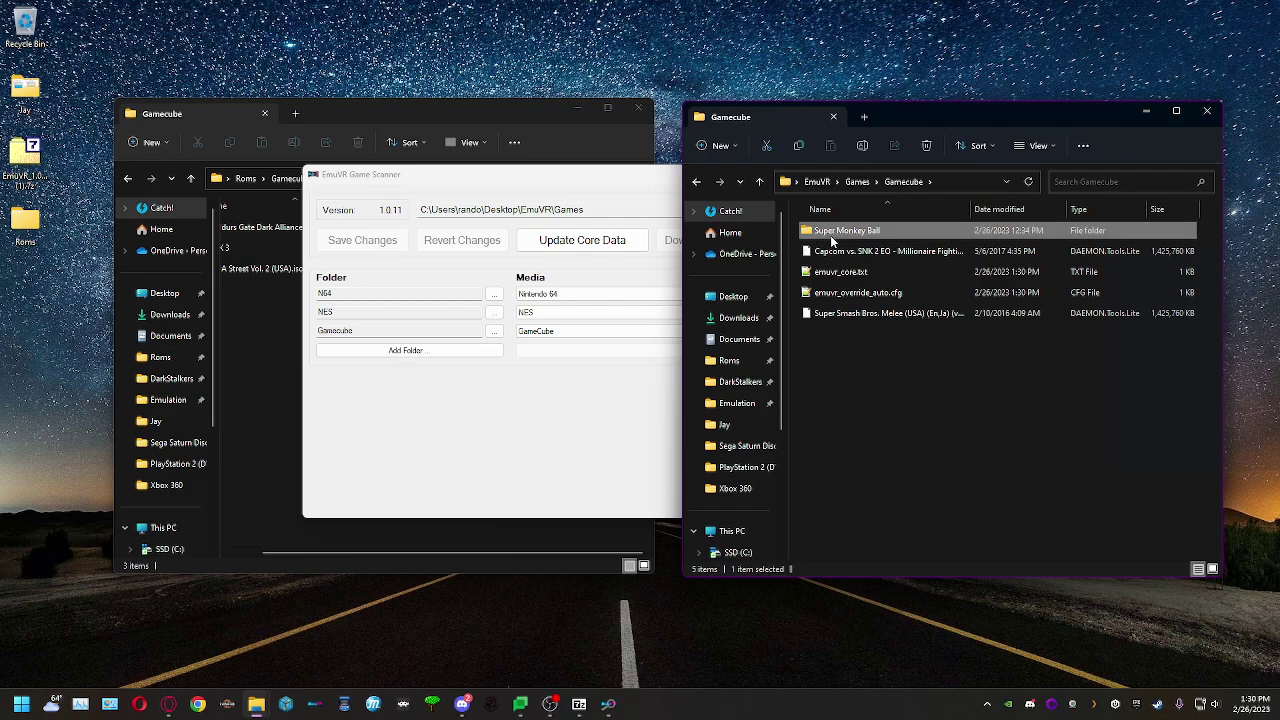
double_click(830, 235)
left_click(857, 188)
left_click(857, 182)
left_click(819, 184)
Close the Game Scanner and launch EmuVR with Force Desktop.exe.
left_click(583, 413)
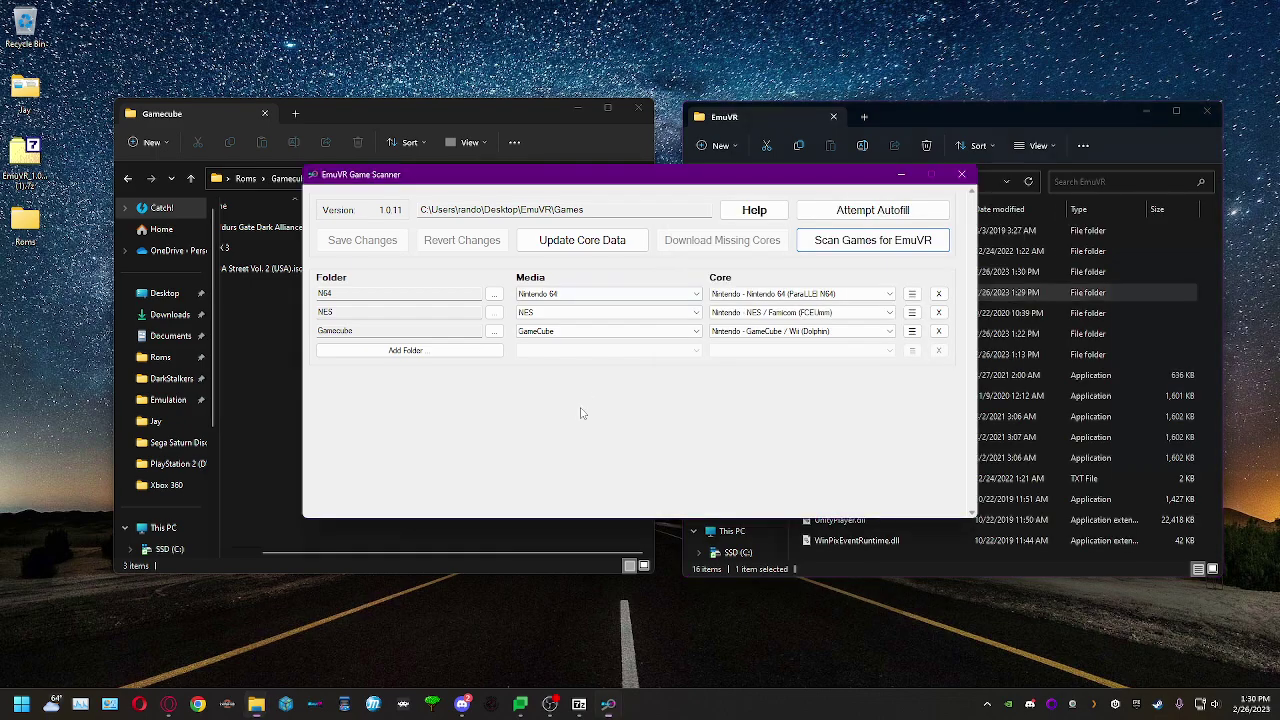
left_click(962, 177)
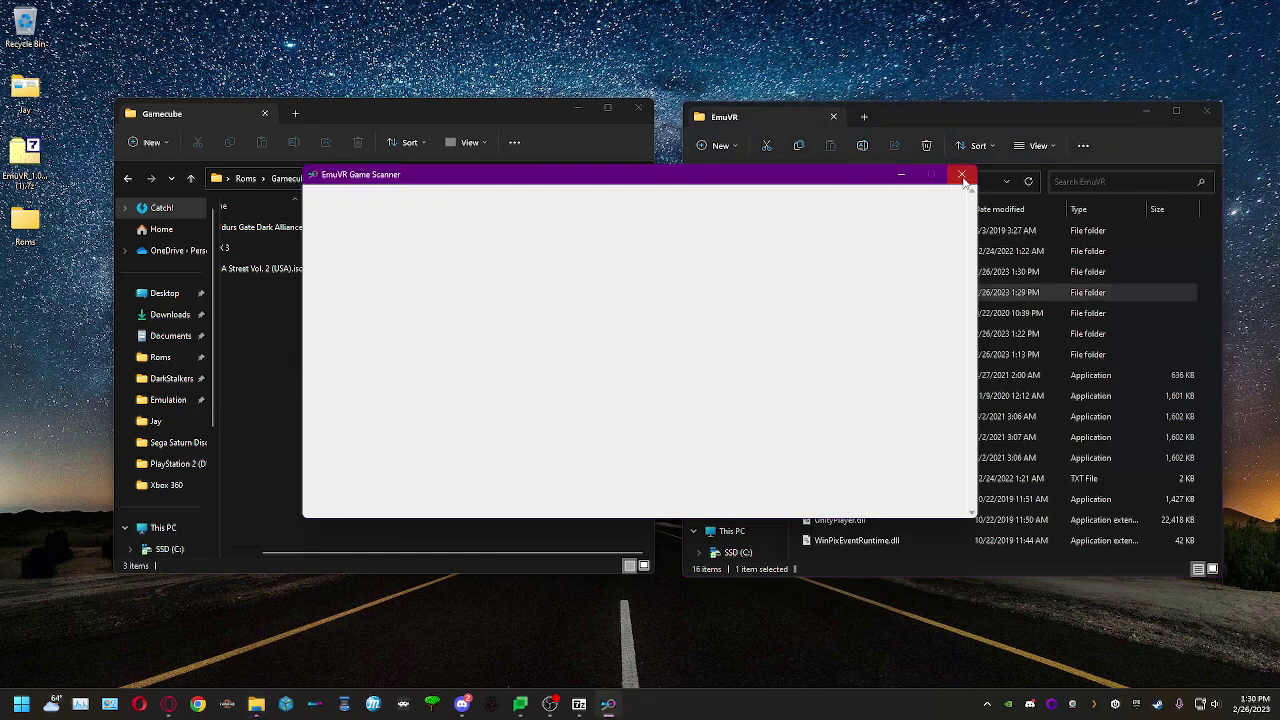
left_click(855, 400)
double_click(855, 400)
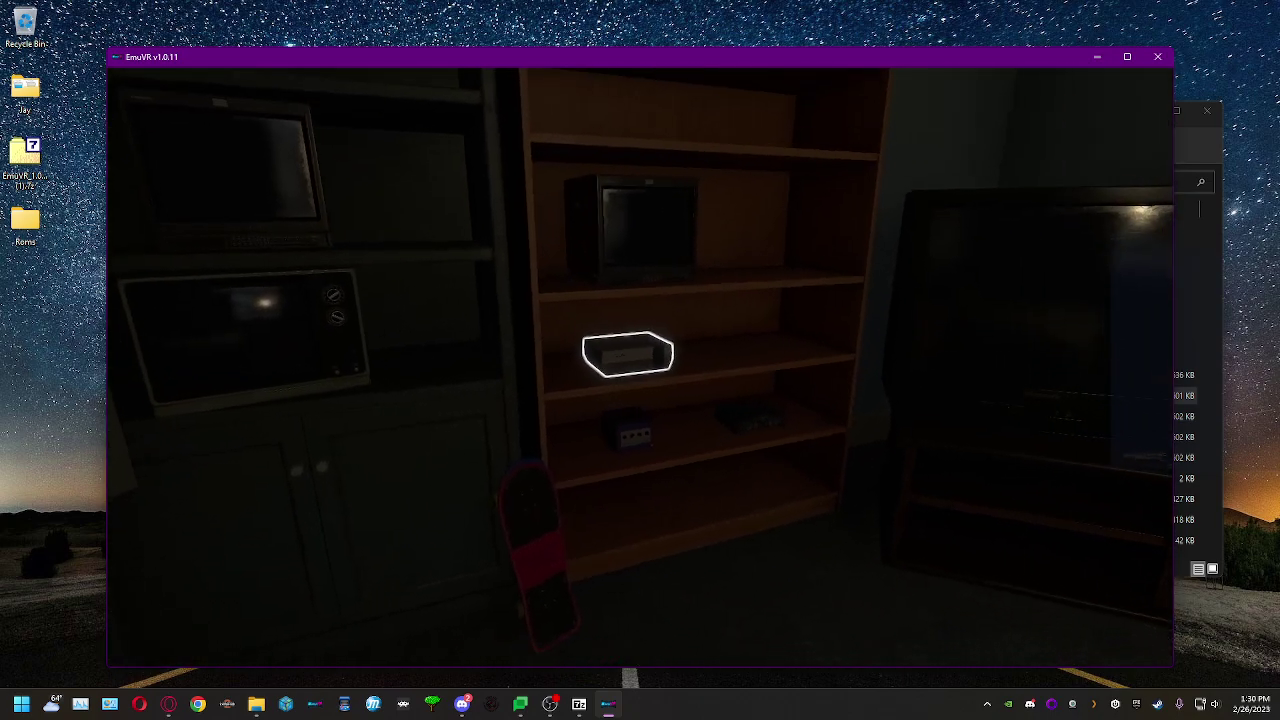
Take the GameCube console from the bookshelf and place it on top of the large television in the corner.
key("w")
key("w")
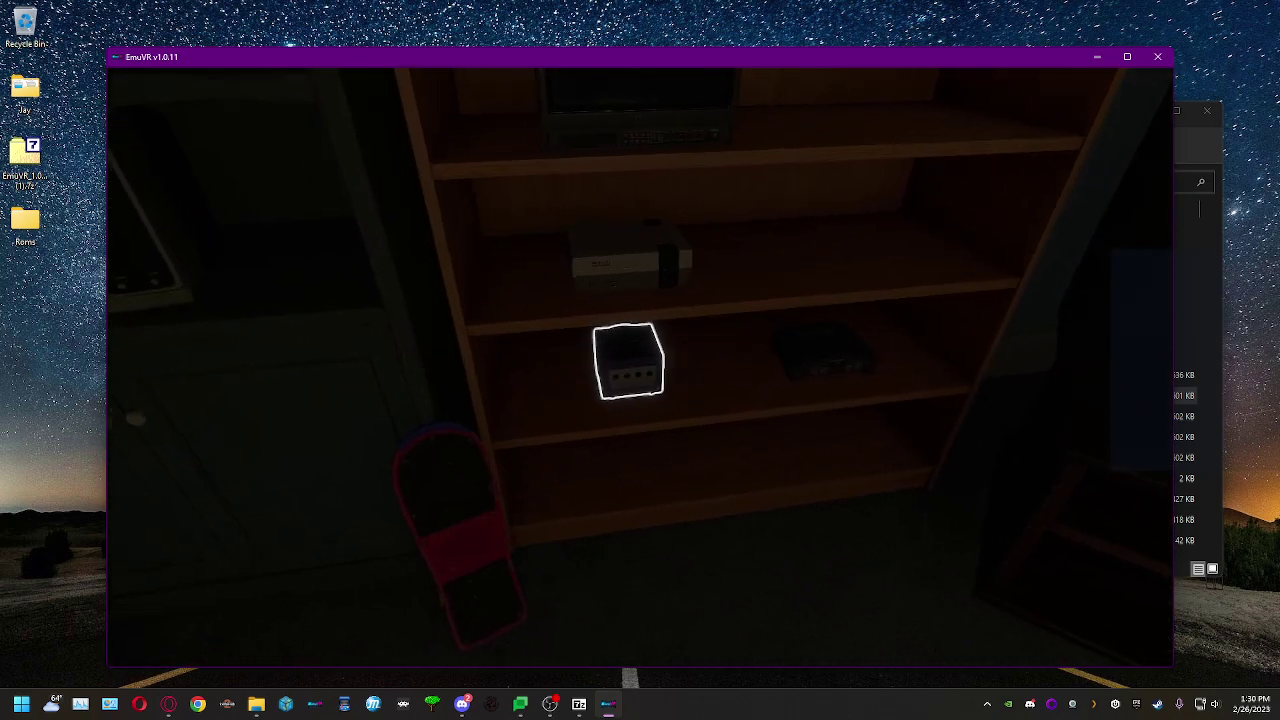
left_click(640, 367)
key("s")
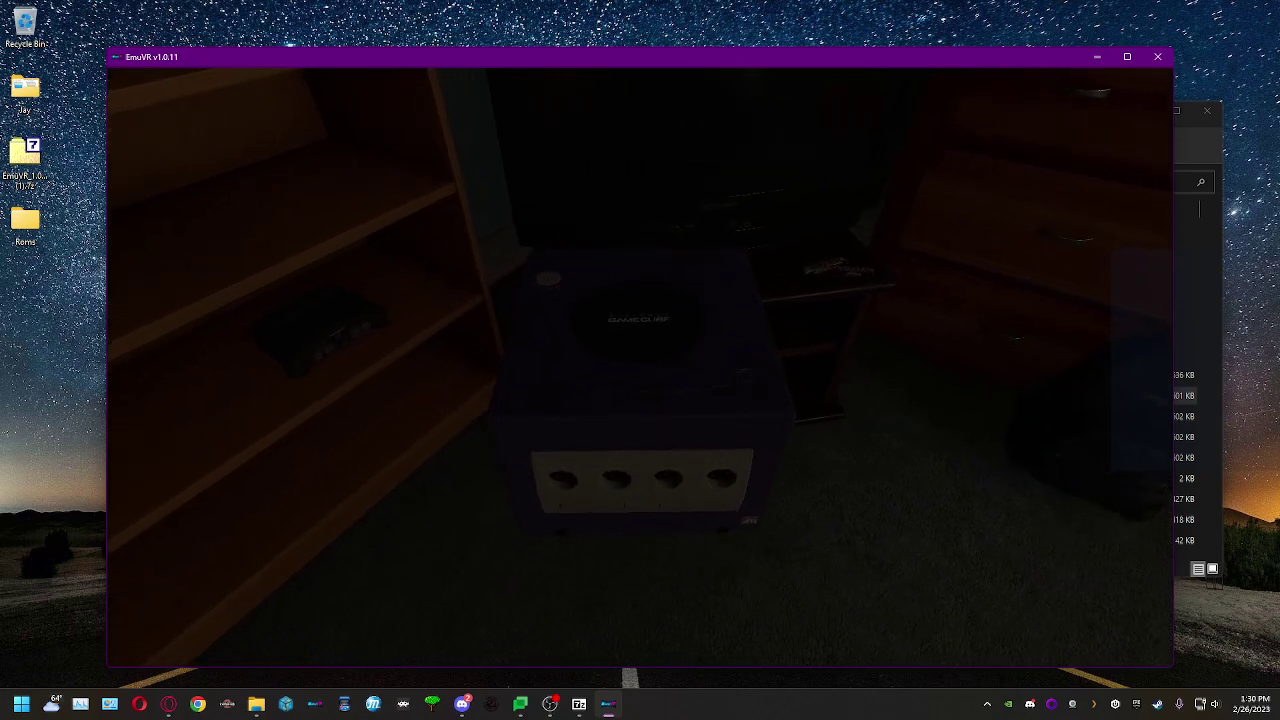
key("w")
key("s")
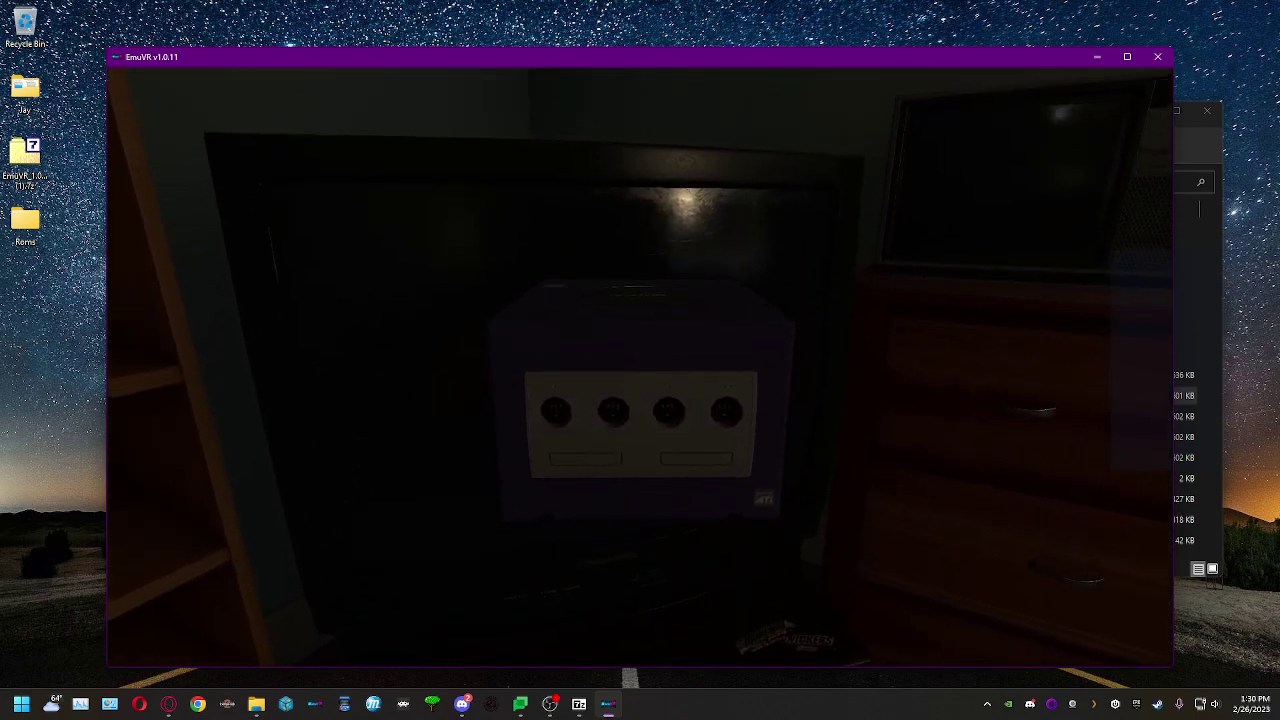
key("space")
key("w")
key("w")
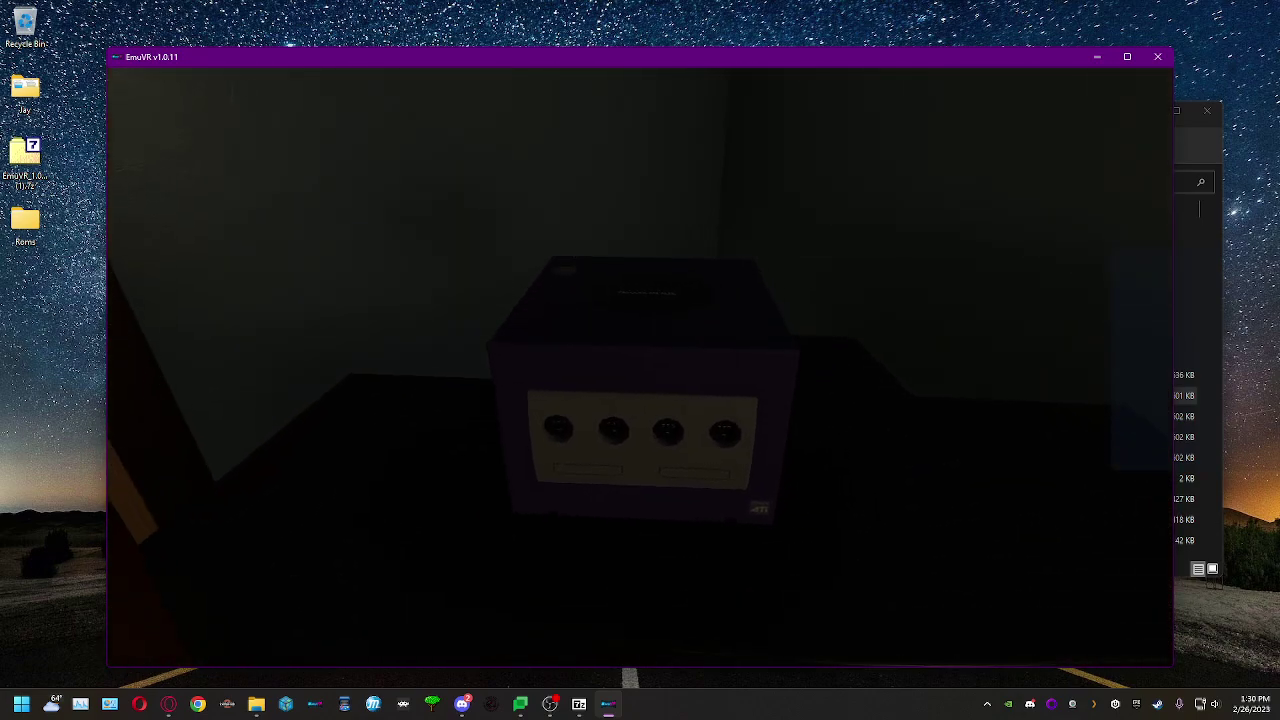
left_click(640, 367)
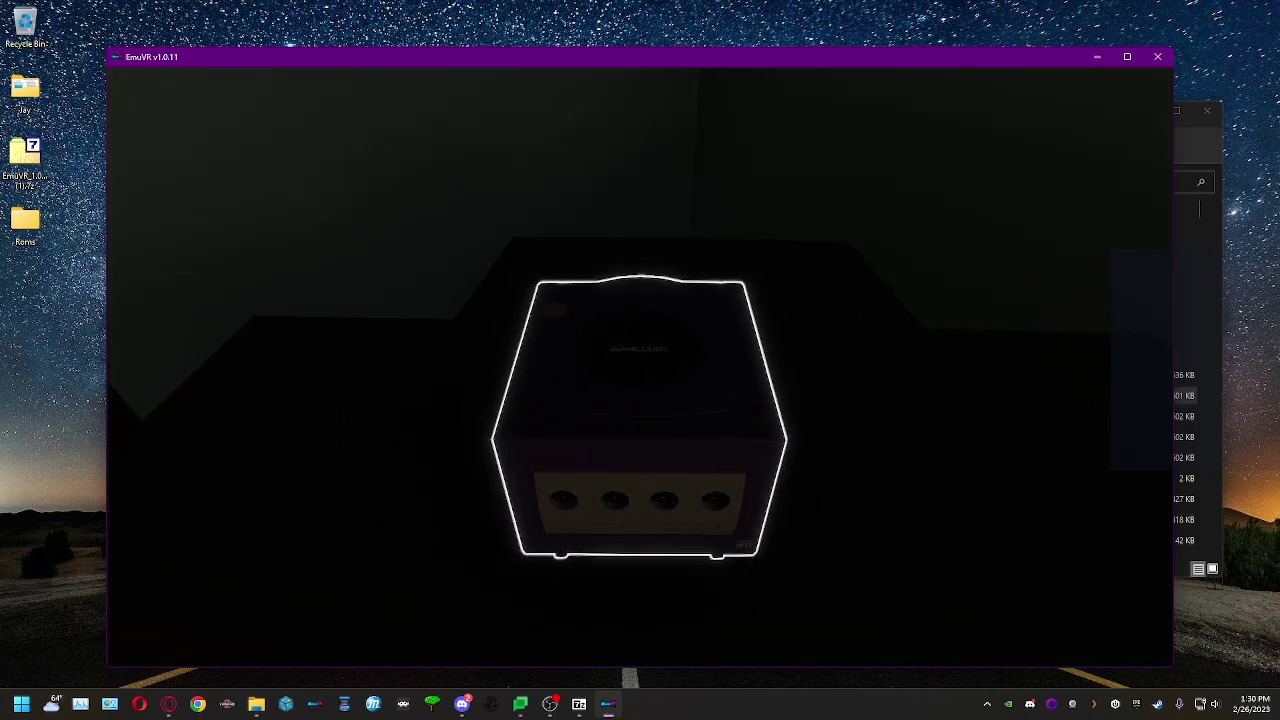
Open the GameCube's lid and take the Super Smash Bros. Melee (USA) disc from the GameCube inventory.
key("s")
key("w")
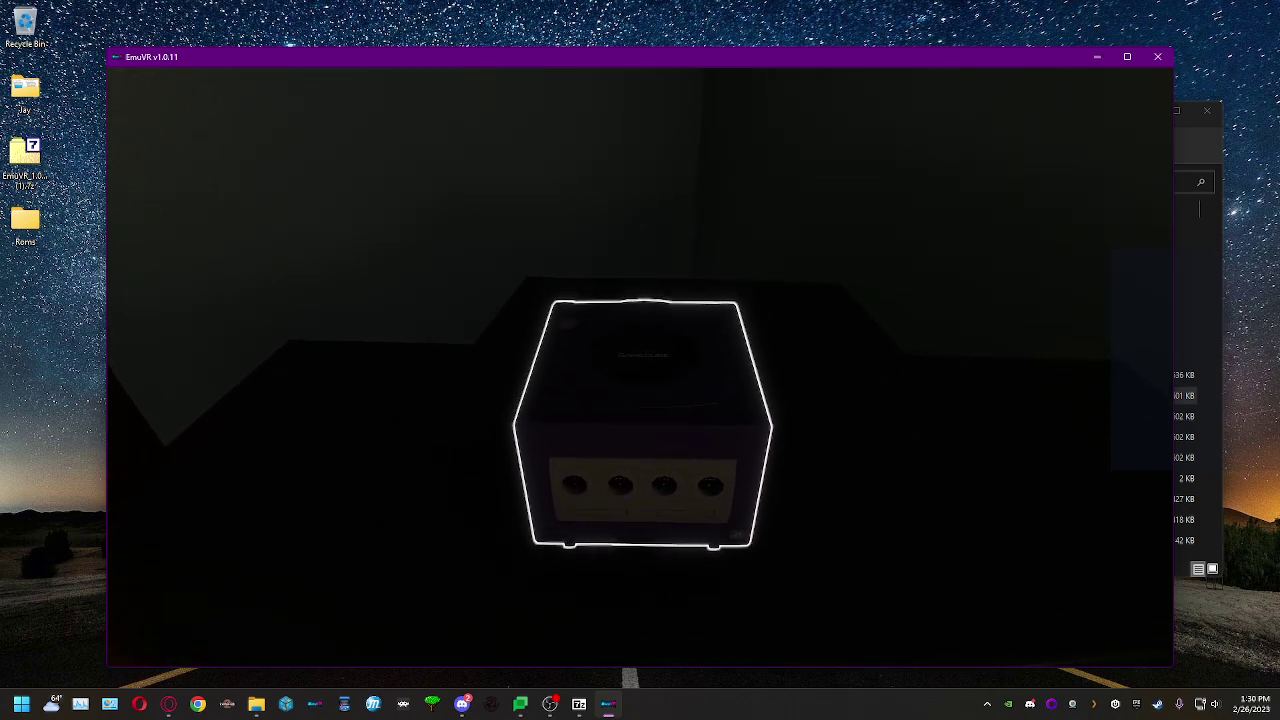
right_click(640, 367)
key("s")
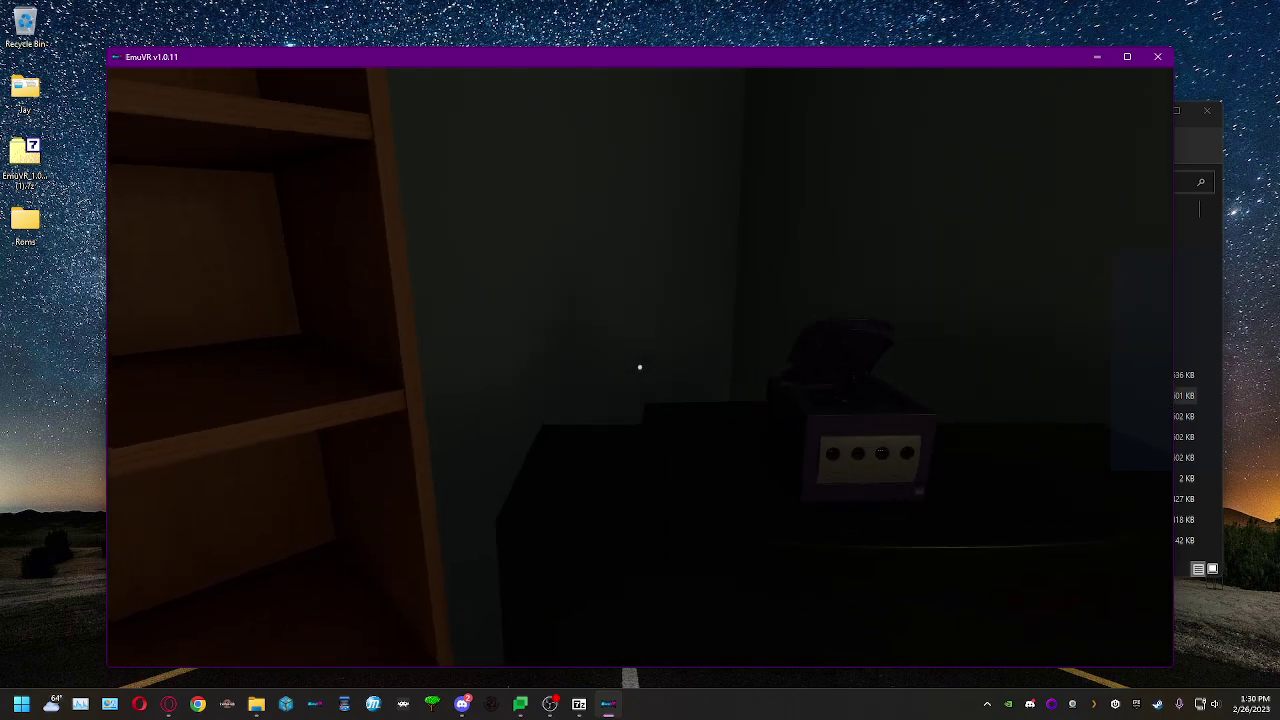
key("Tab")
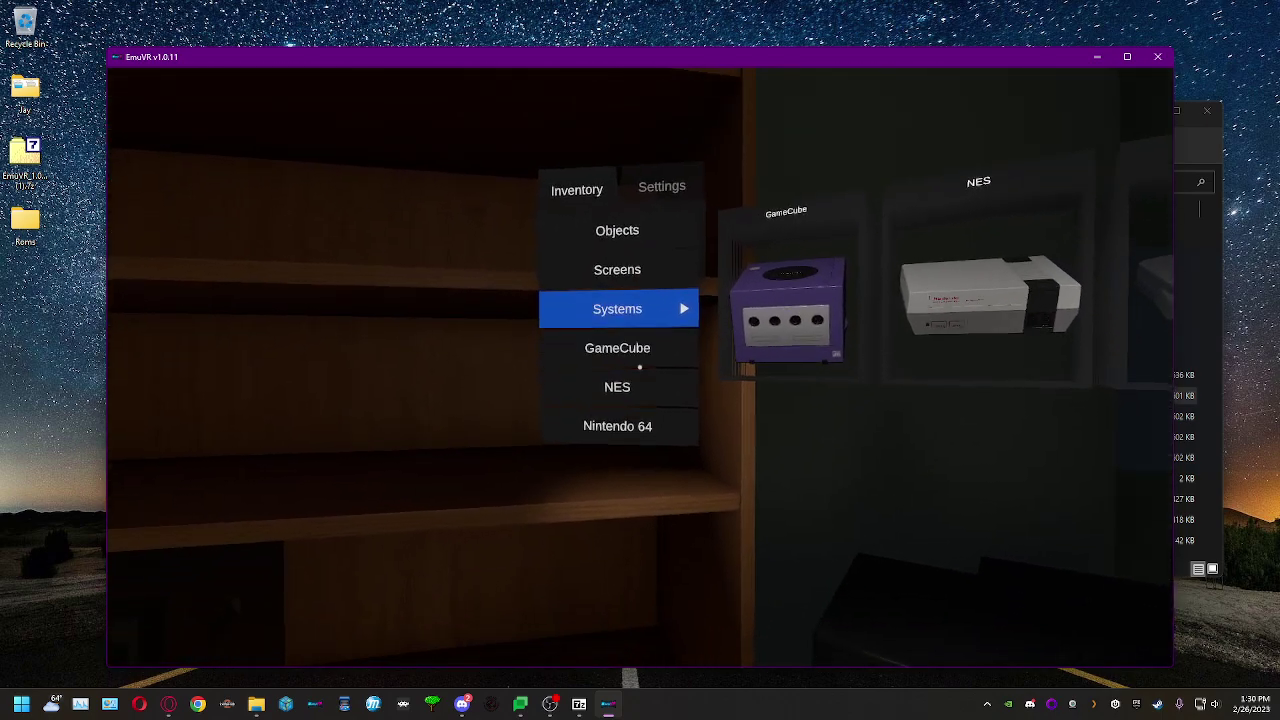
left_click(638, 366)
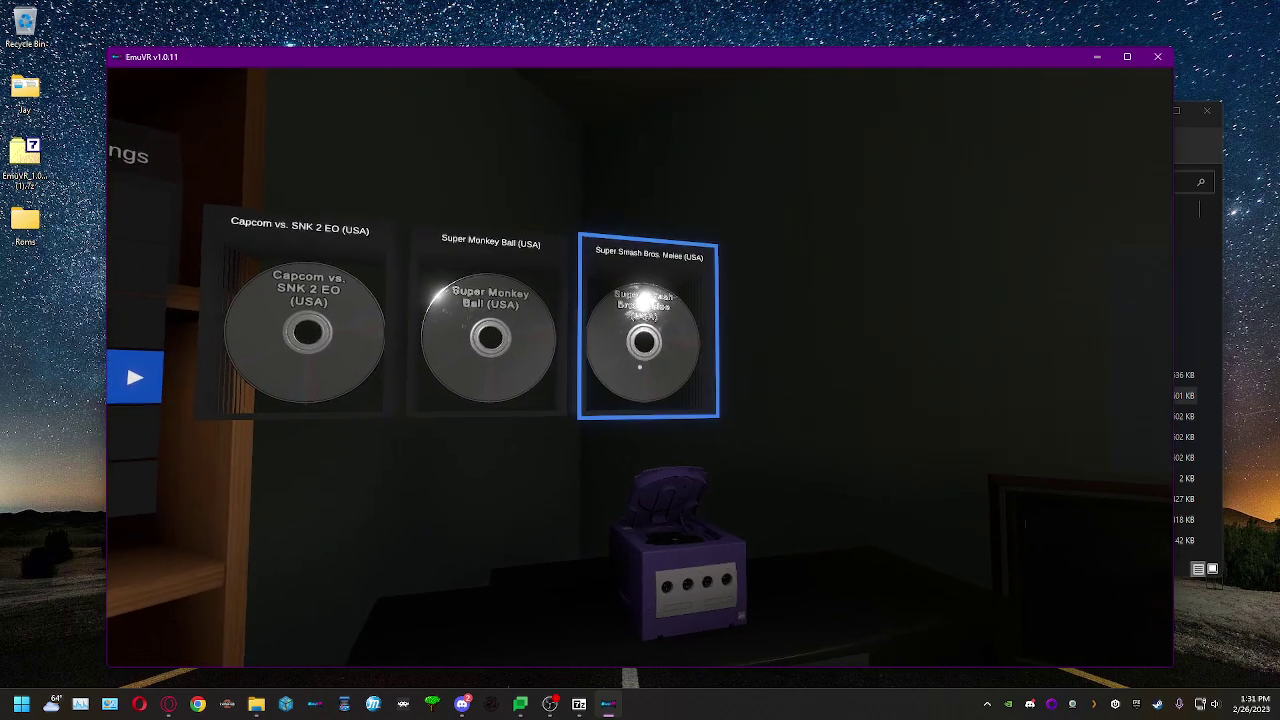
left_click(640, 367)
Insert the Super Smash Bros. Melee disc into the GameCube and close the lid.
key("w")
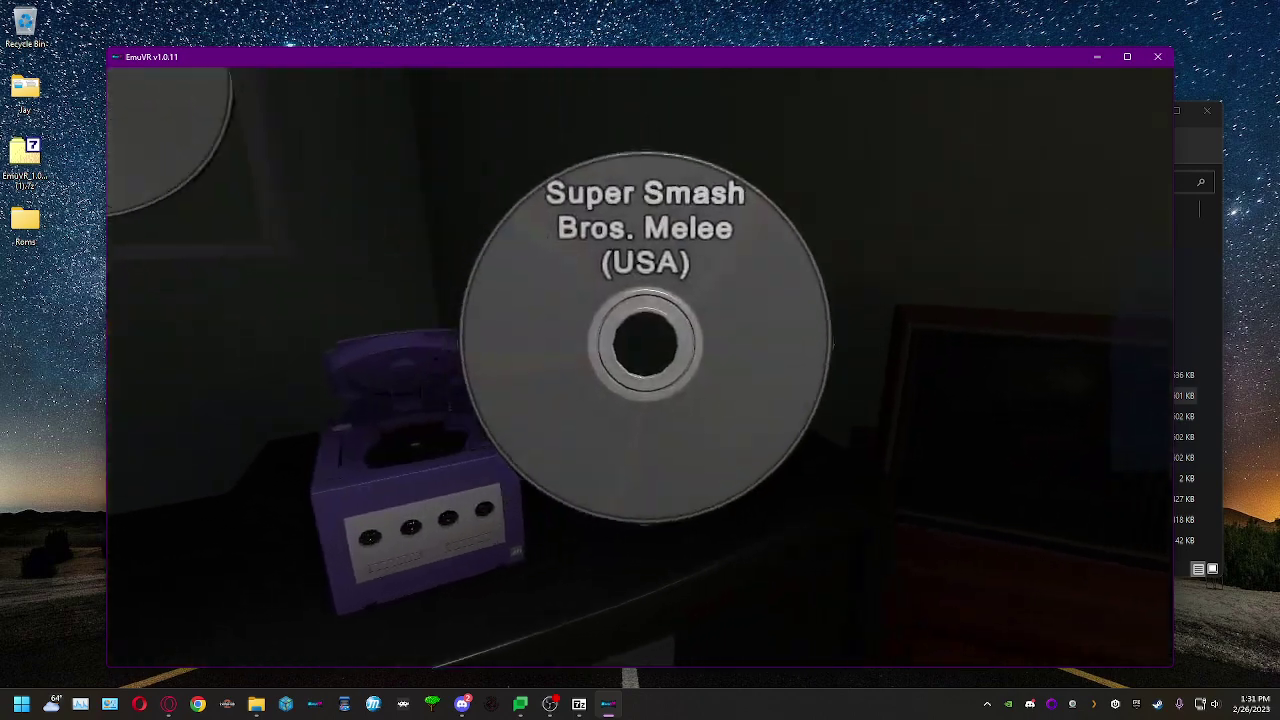
key("w")
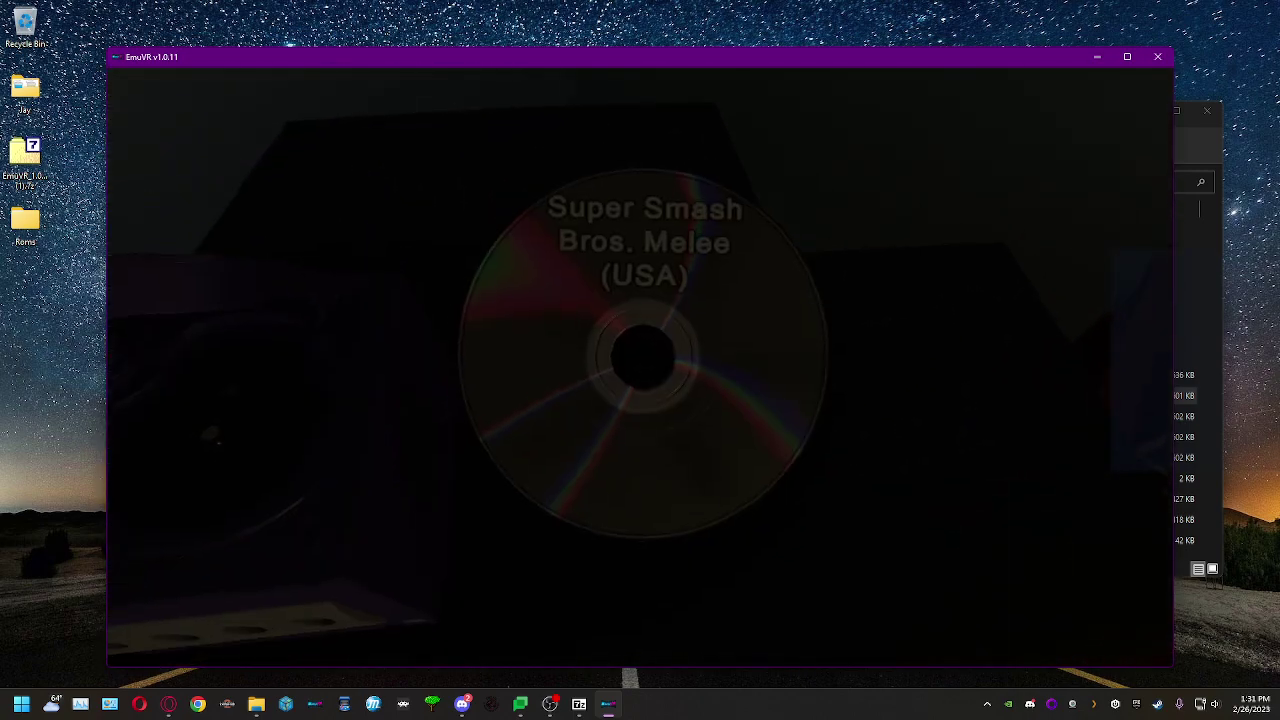
left_click(640, 367)
key("s")
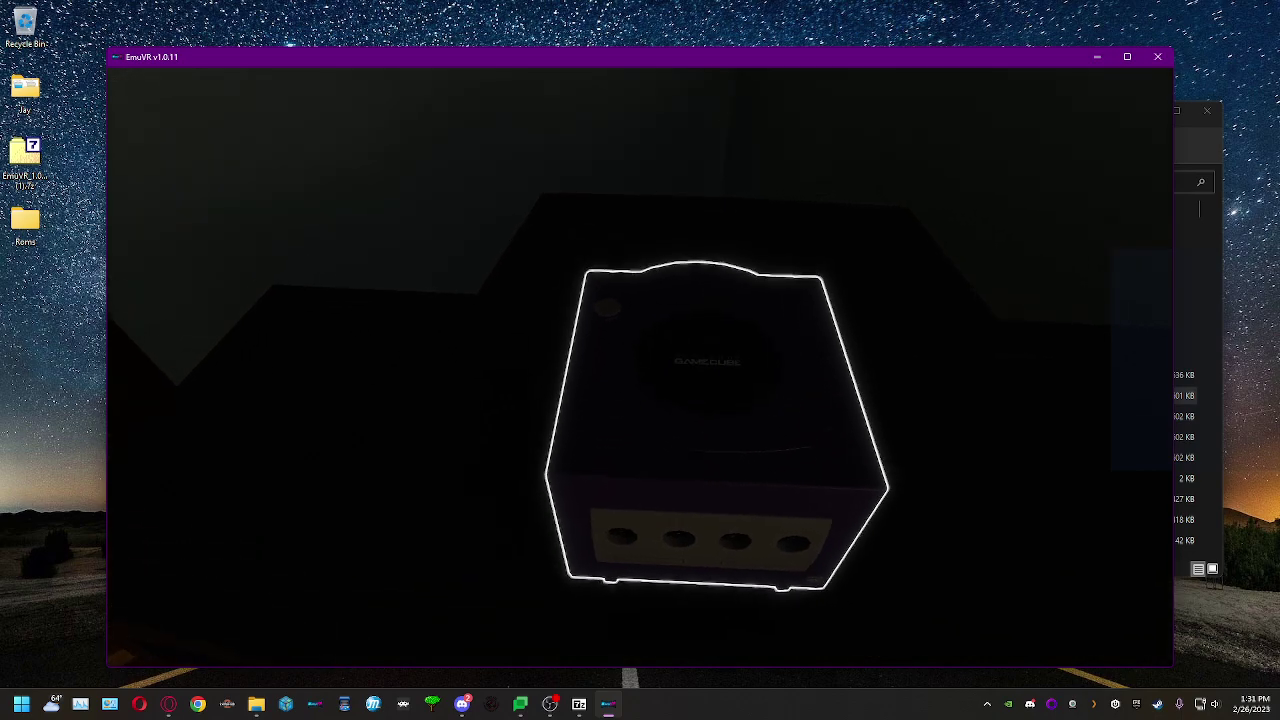
Hook the GameCube up to the television beneath it and power on both.
left_click(640, 367)
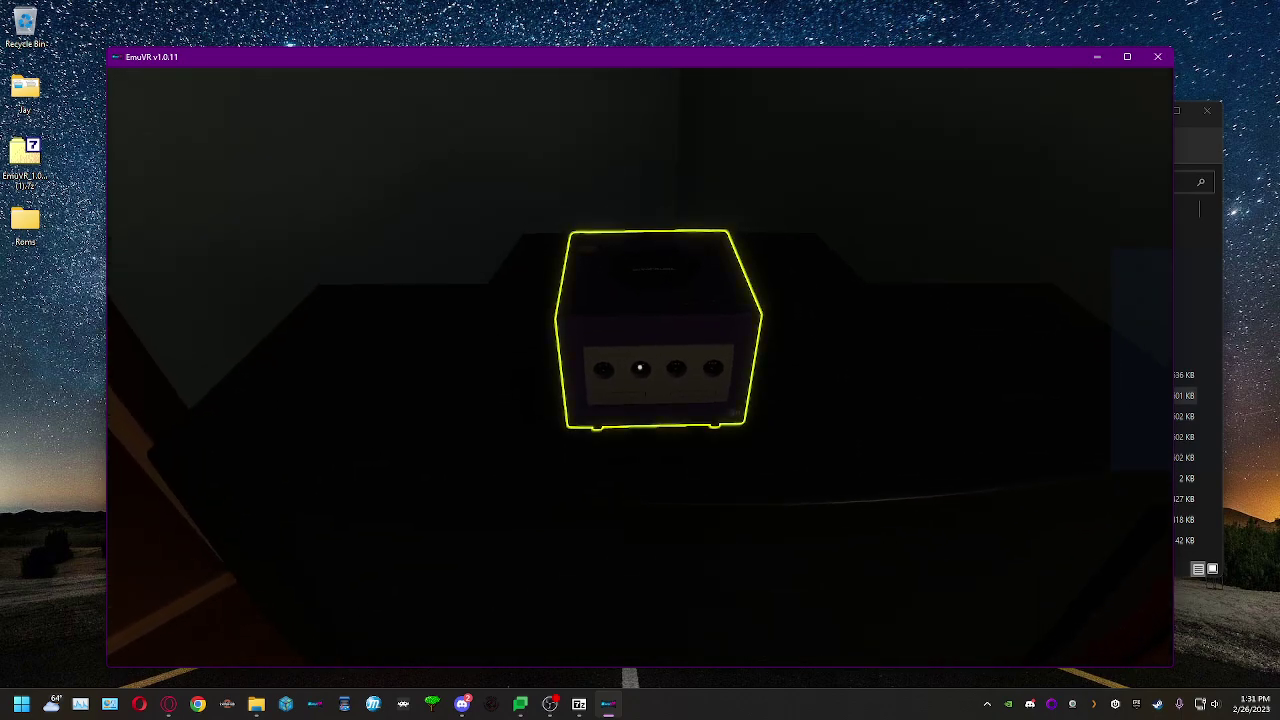
right_click(640, 367)
left_click(640, 367)
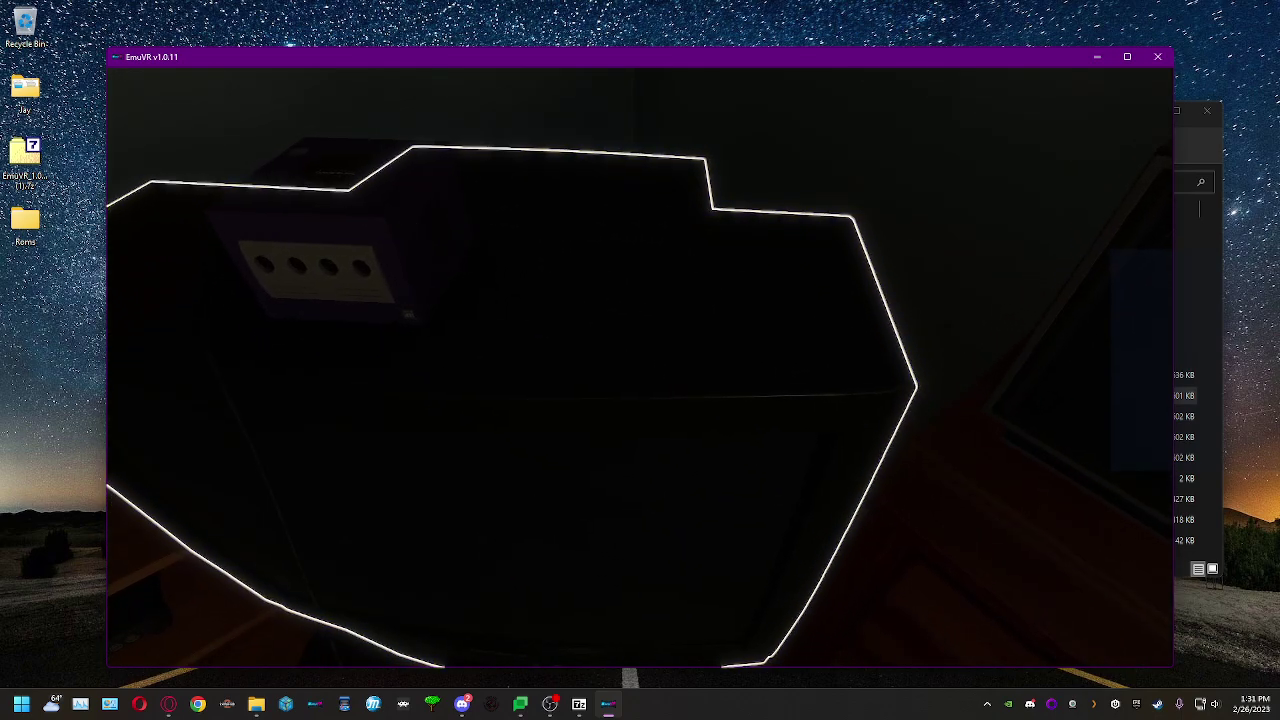
right_click(640, 367)
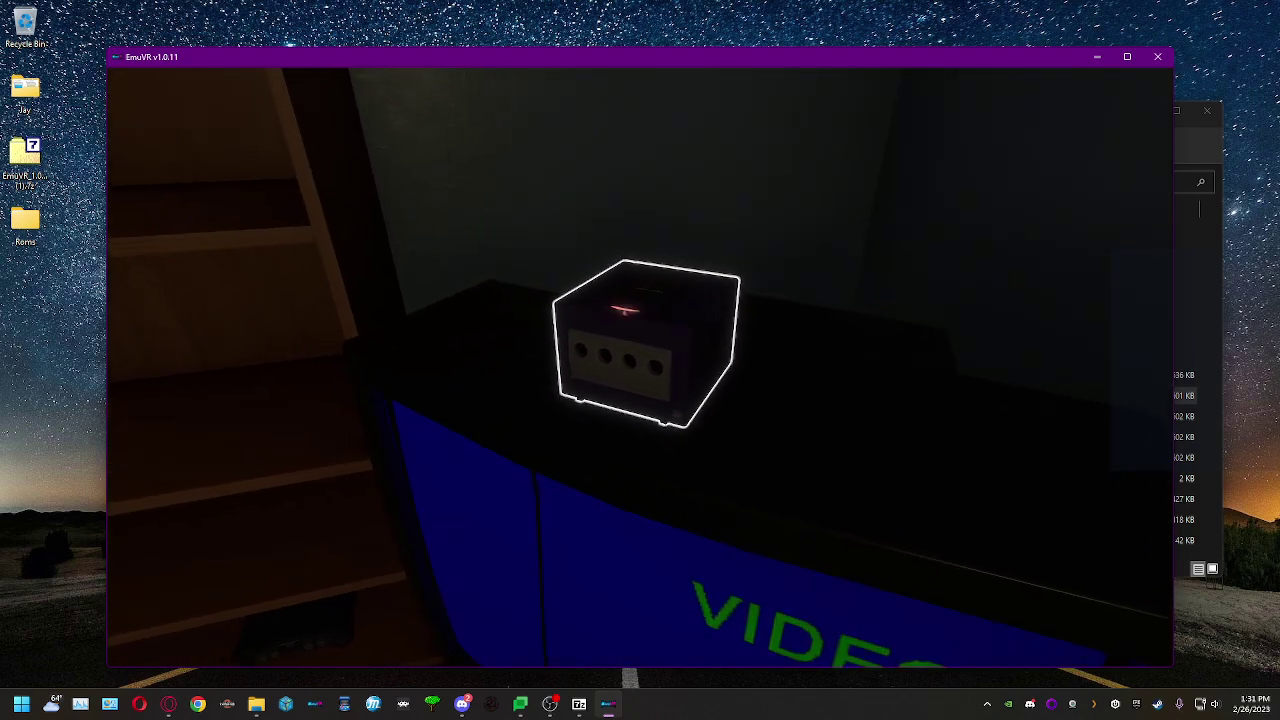
Face the television and agree to create Game Data on the memory card in Slot A.
key("s")
key("s")
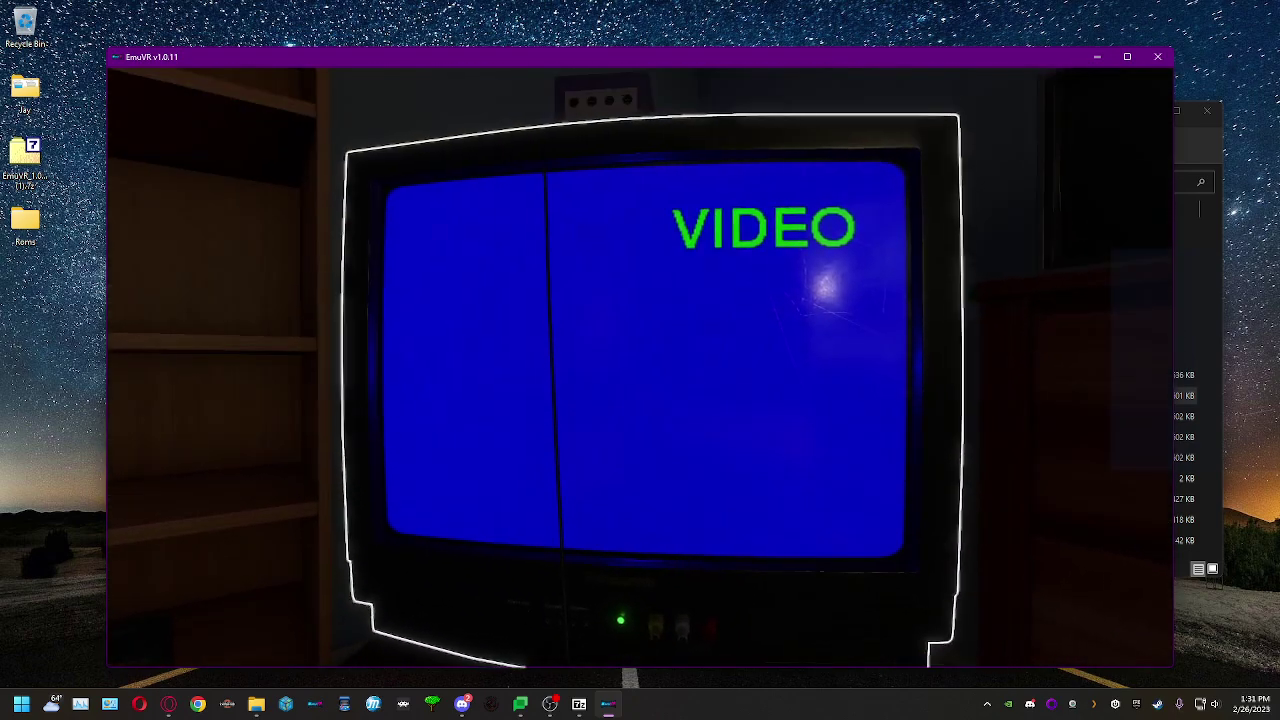
key("w")
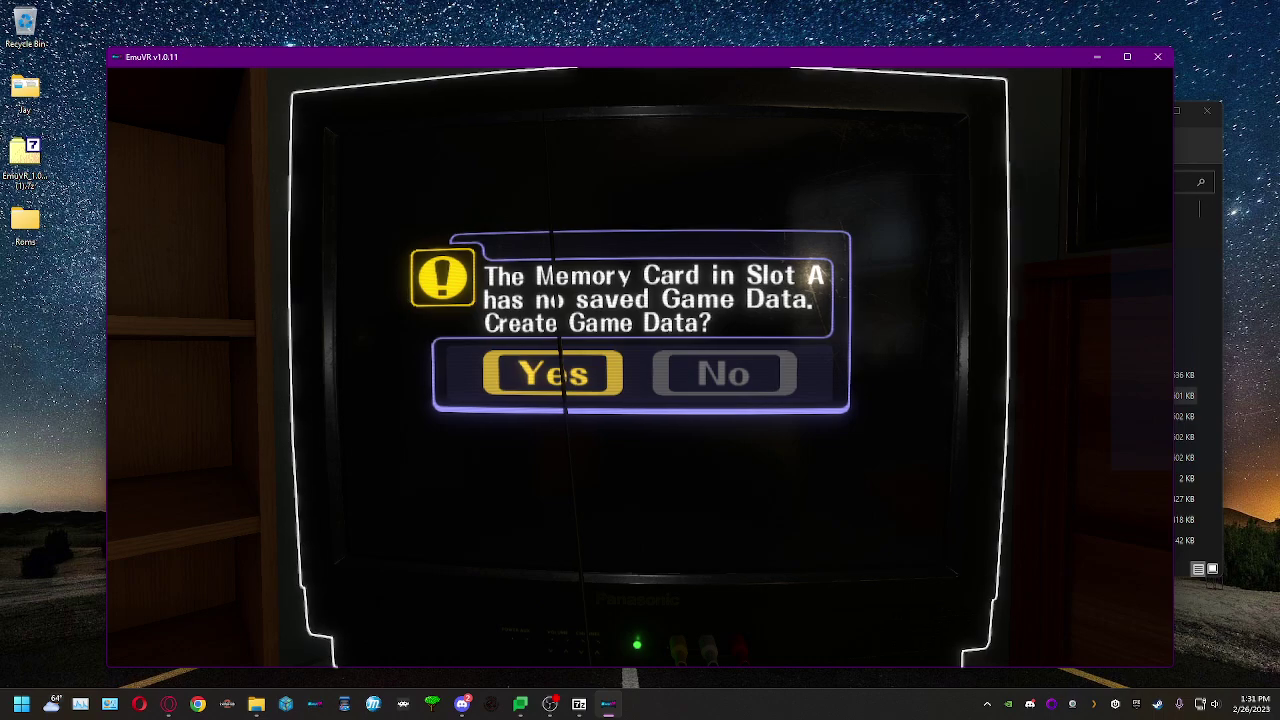
key("Escape")
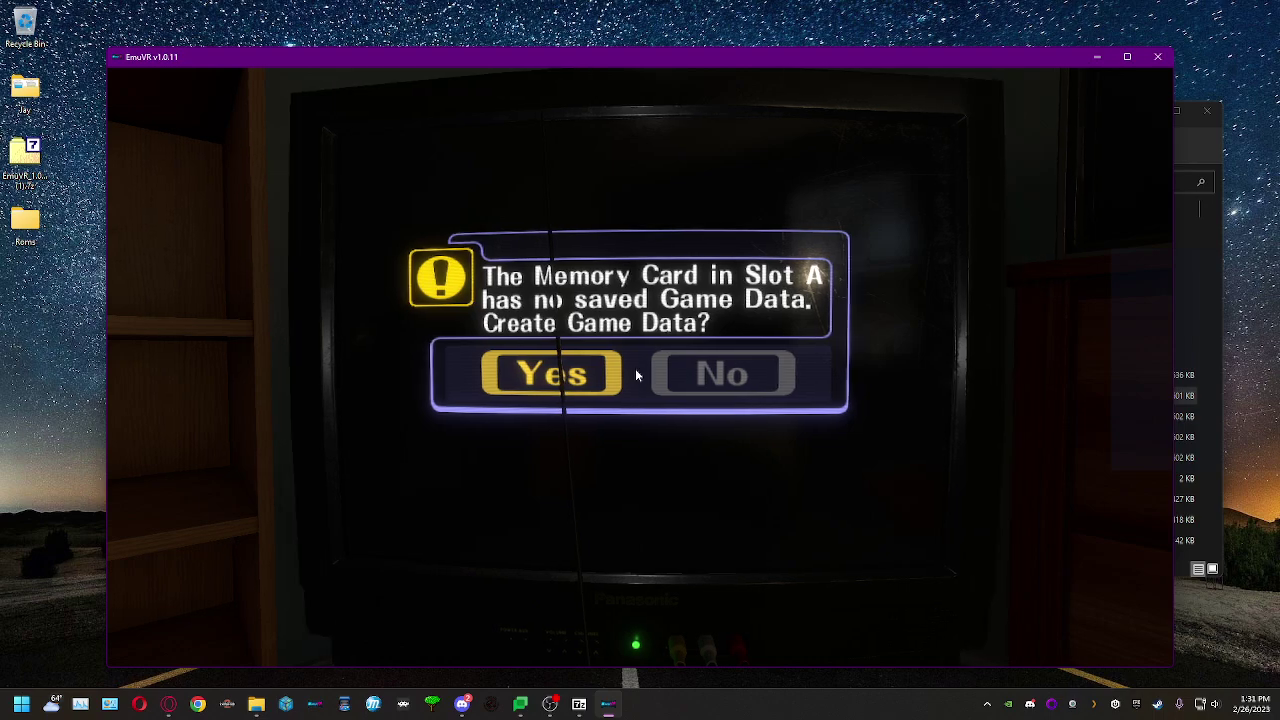
key("x")
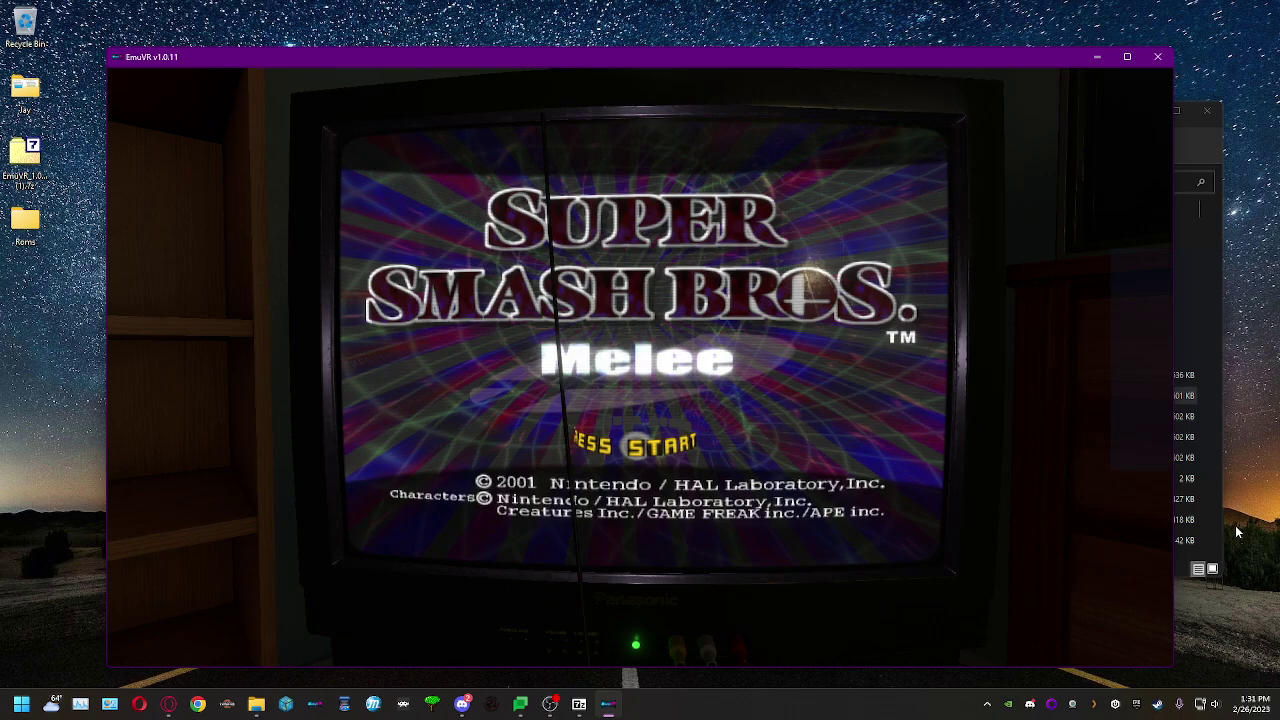
Start Super Smash Bros. Melee from its title screen and move the Main Menu selection to Trophies.
key("Return")
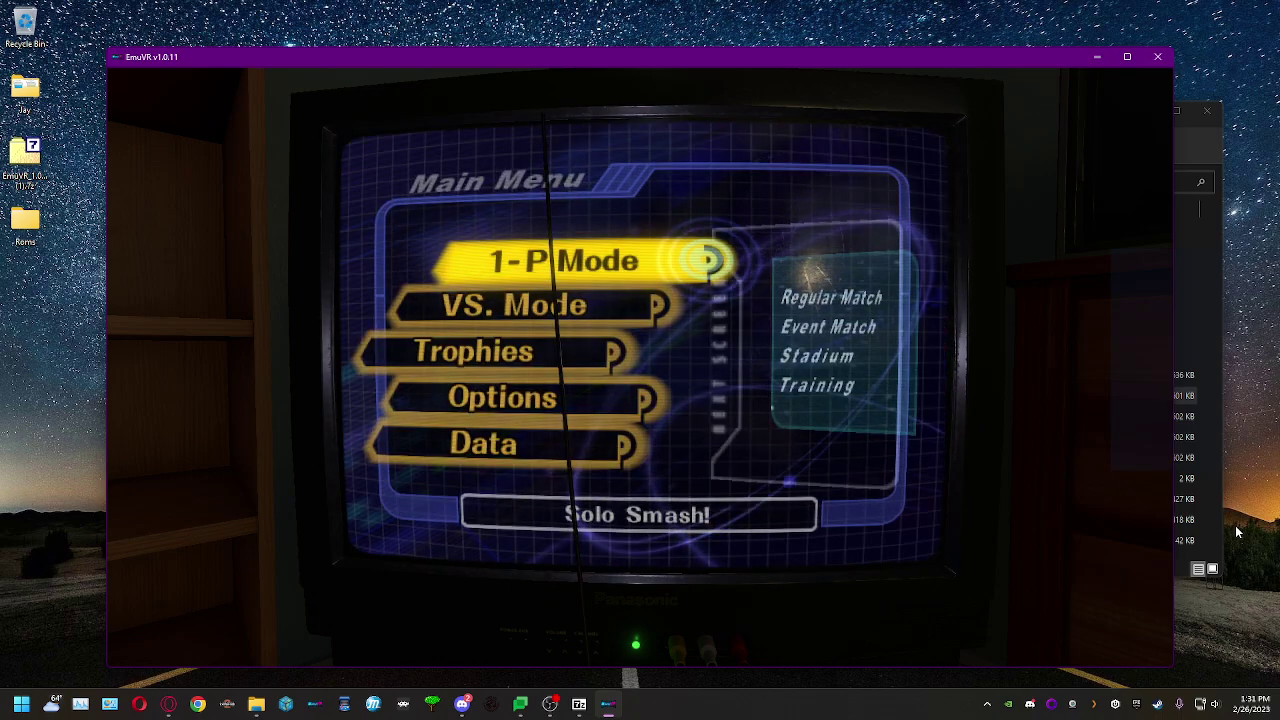
key("Down")
key("Up")
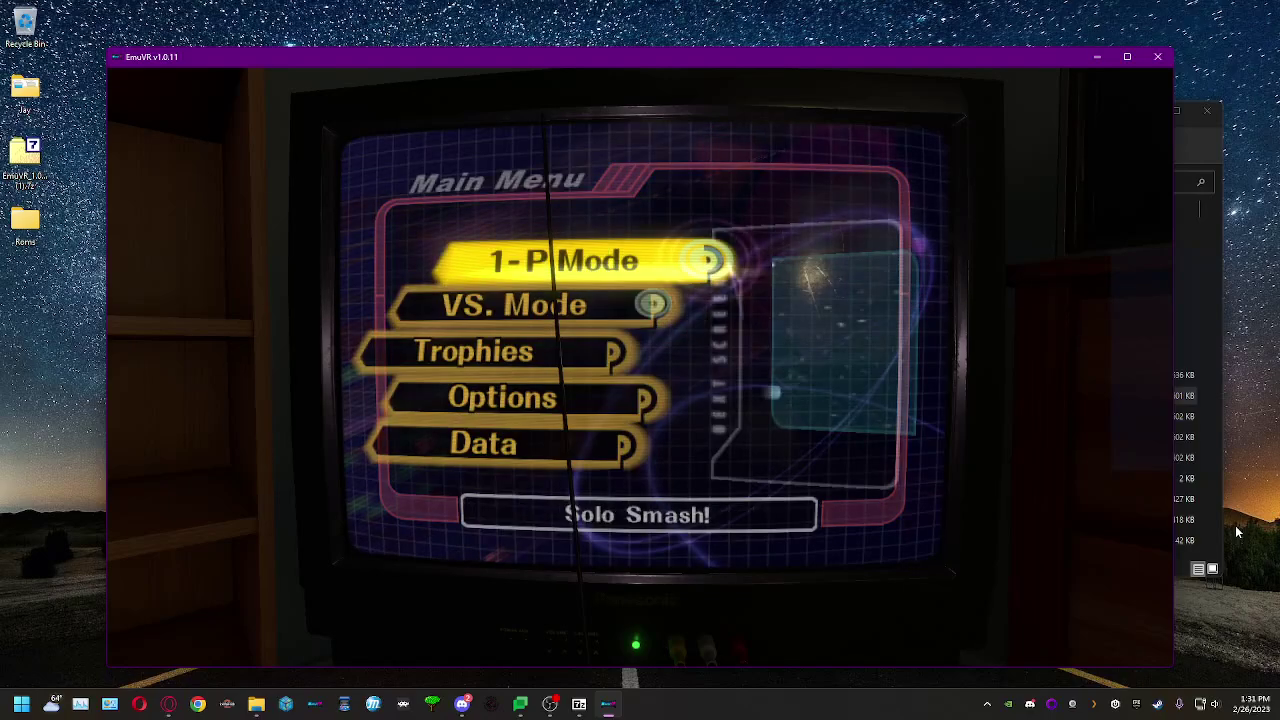
key("Down")
key("Down")
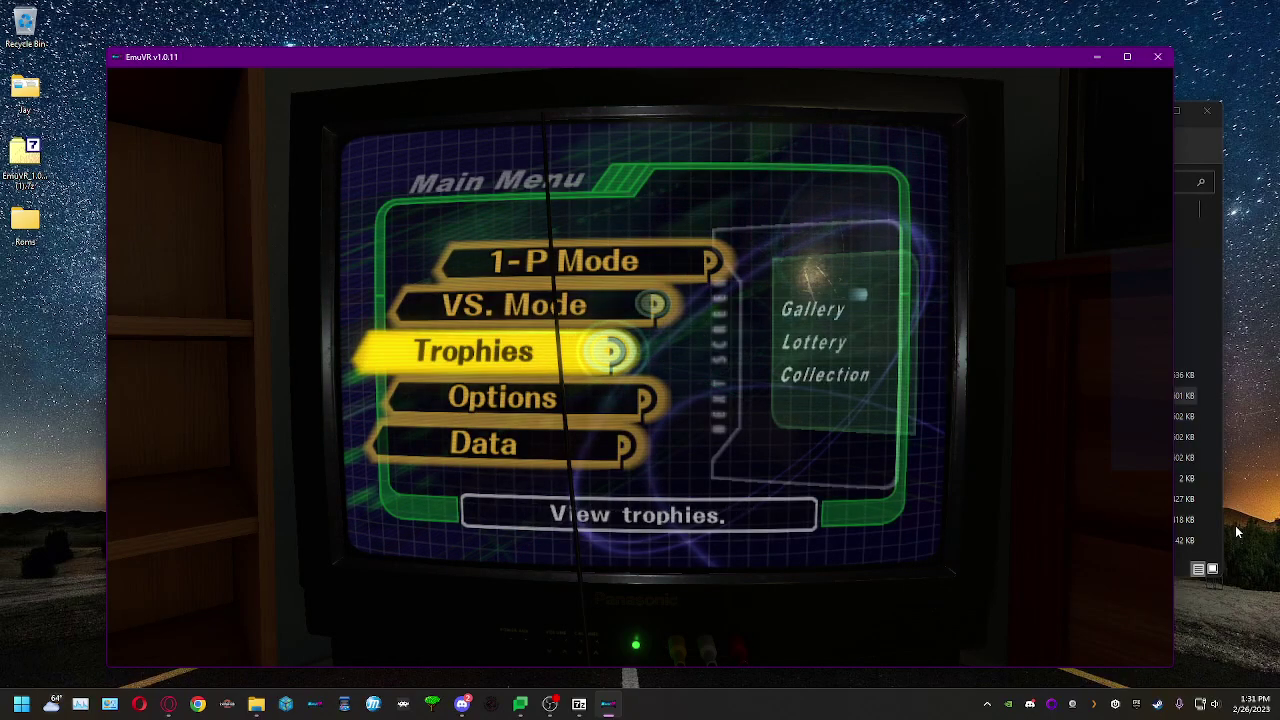